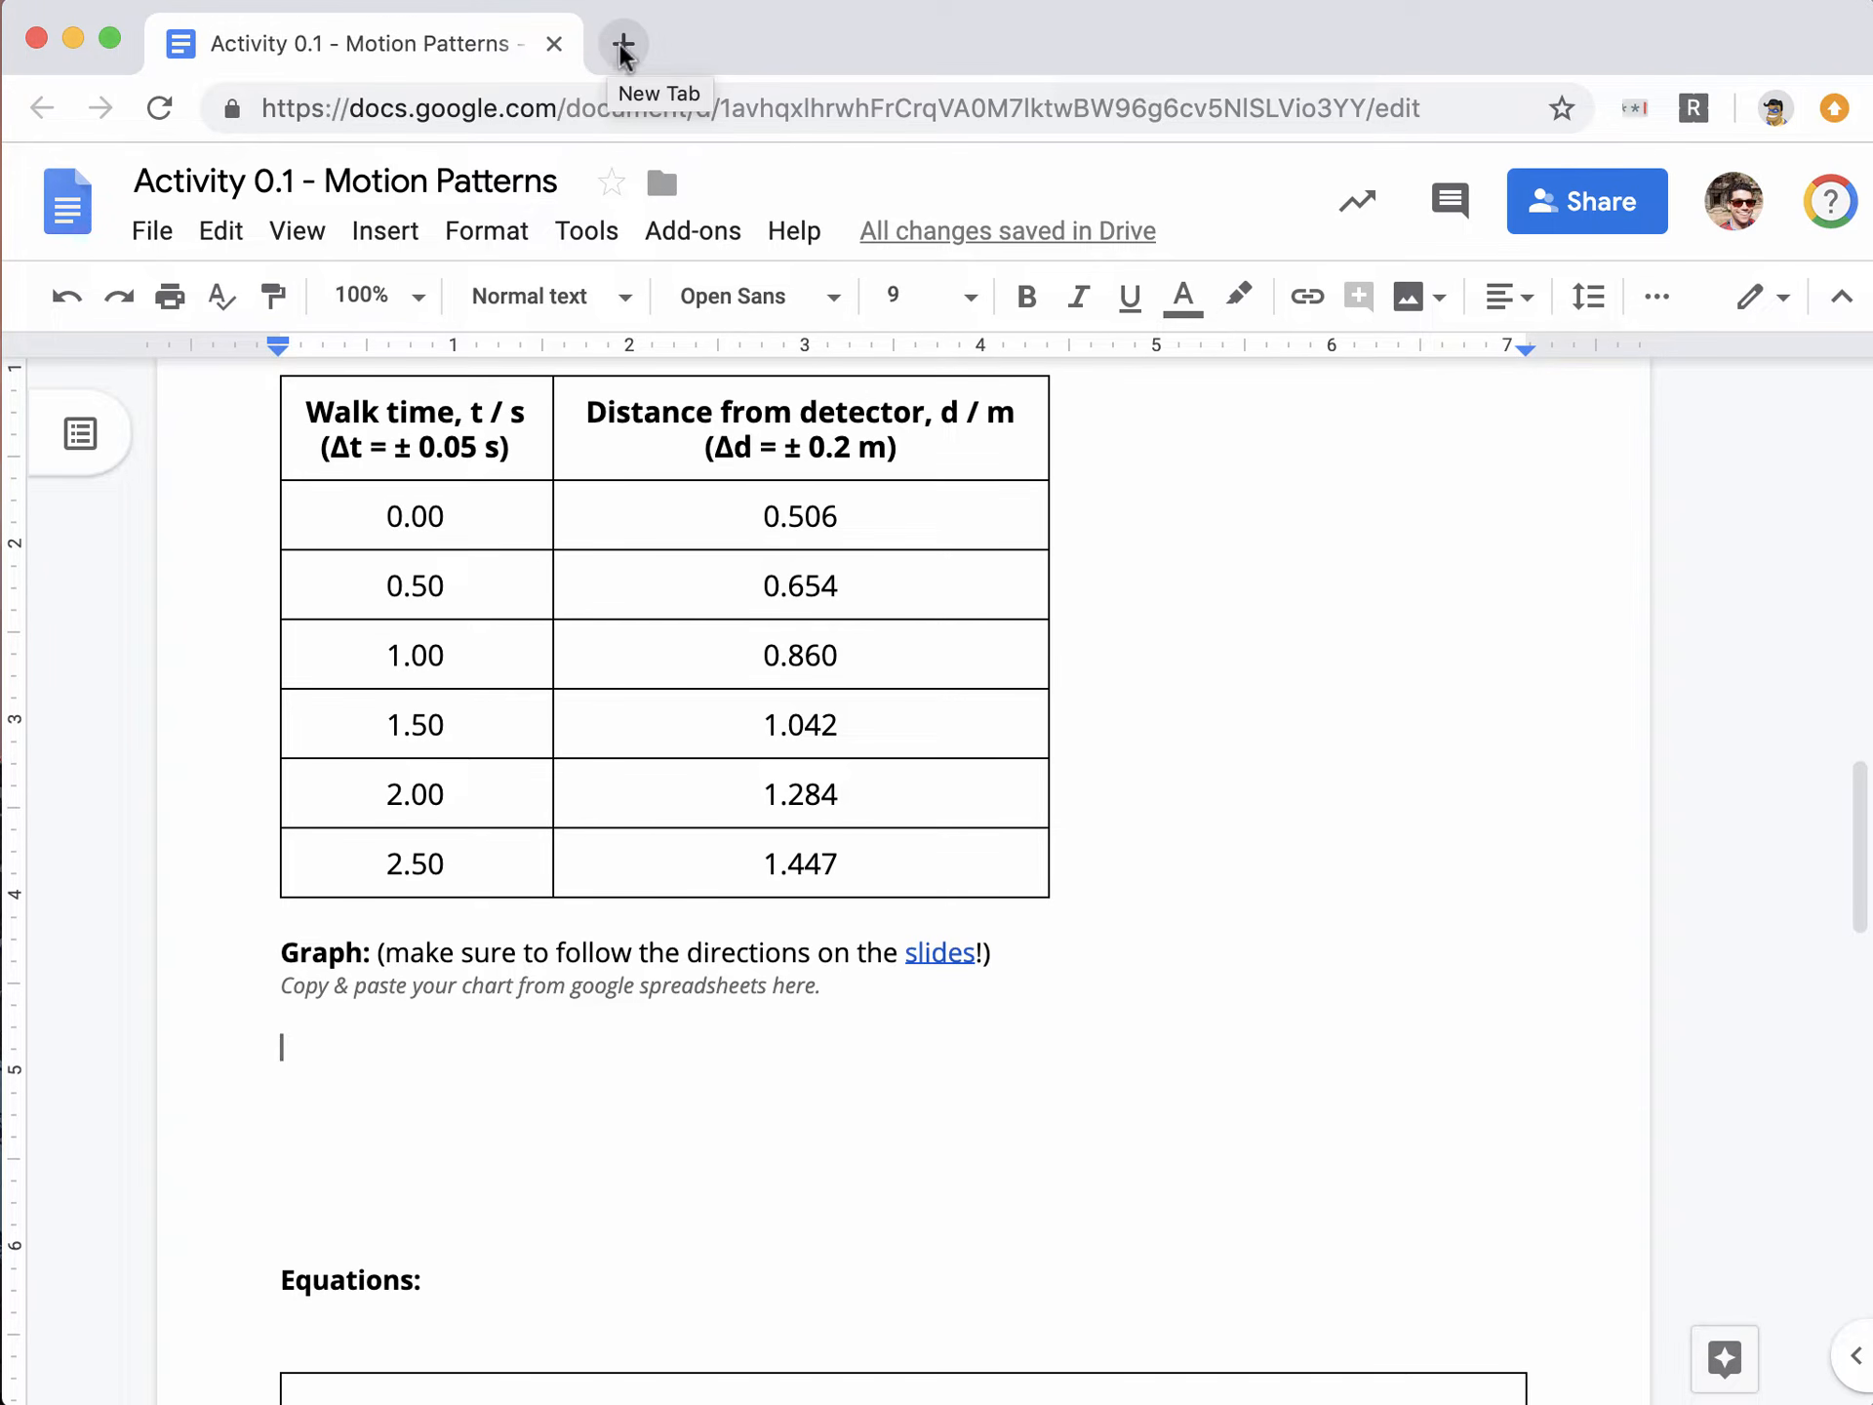
Step: Open Google Drive at drive.google.com in a new browser tab
click(622, 45)
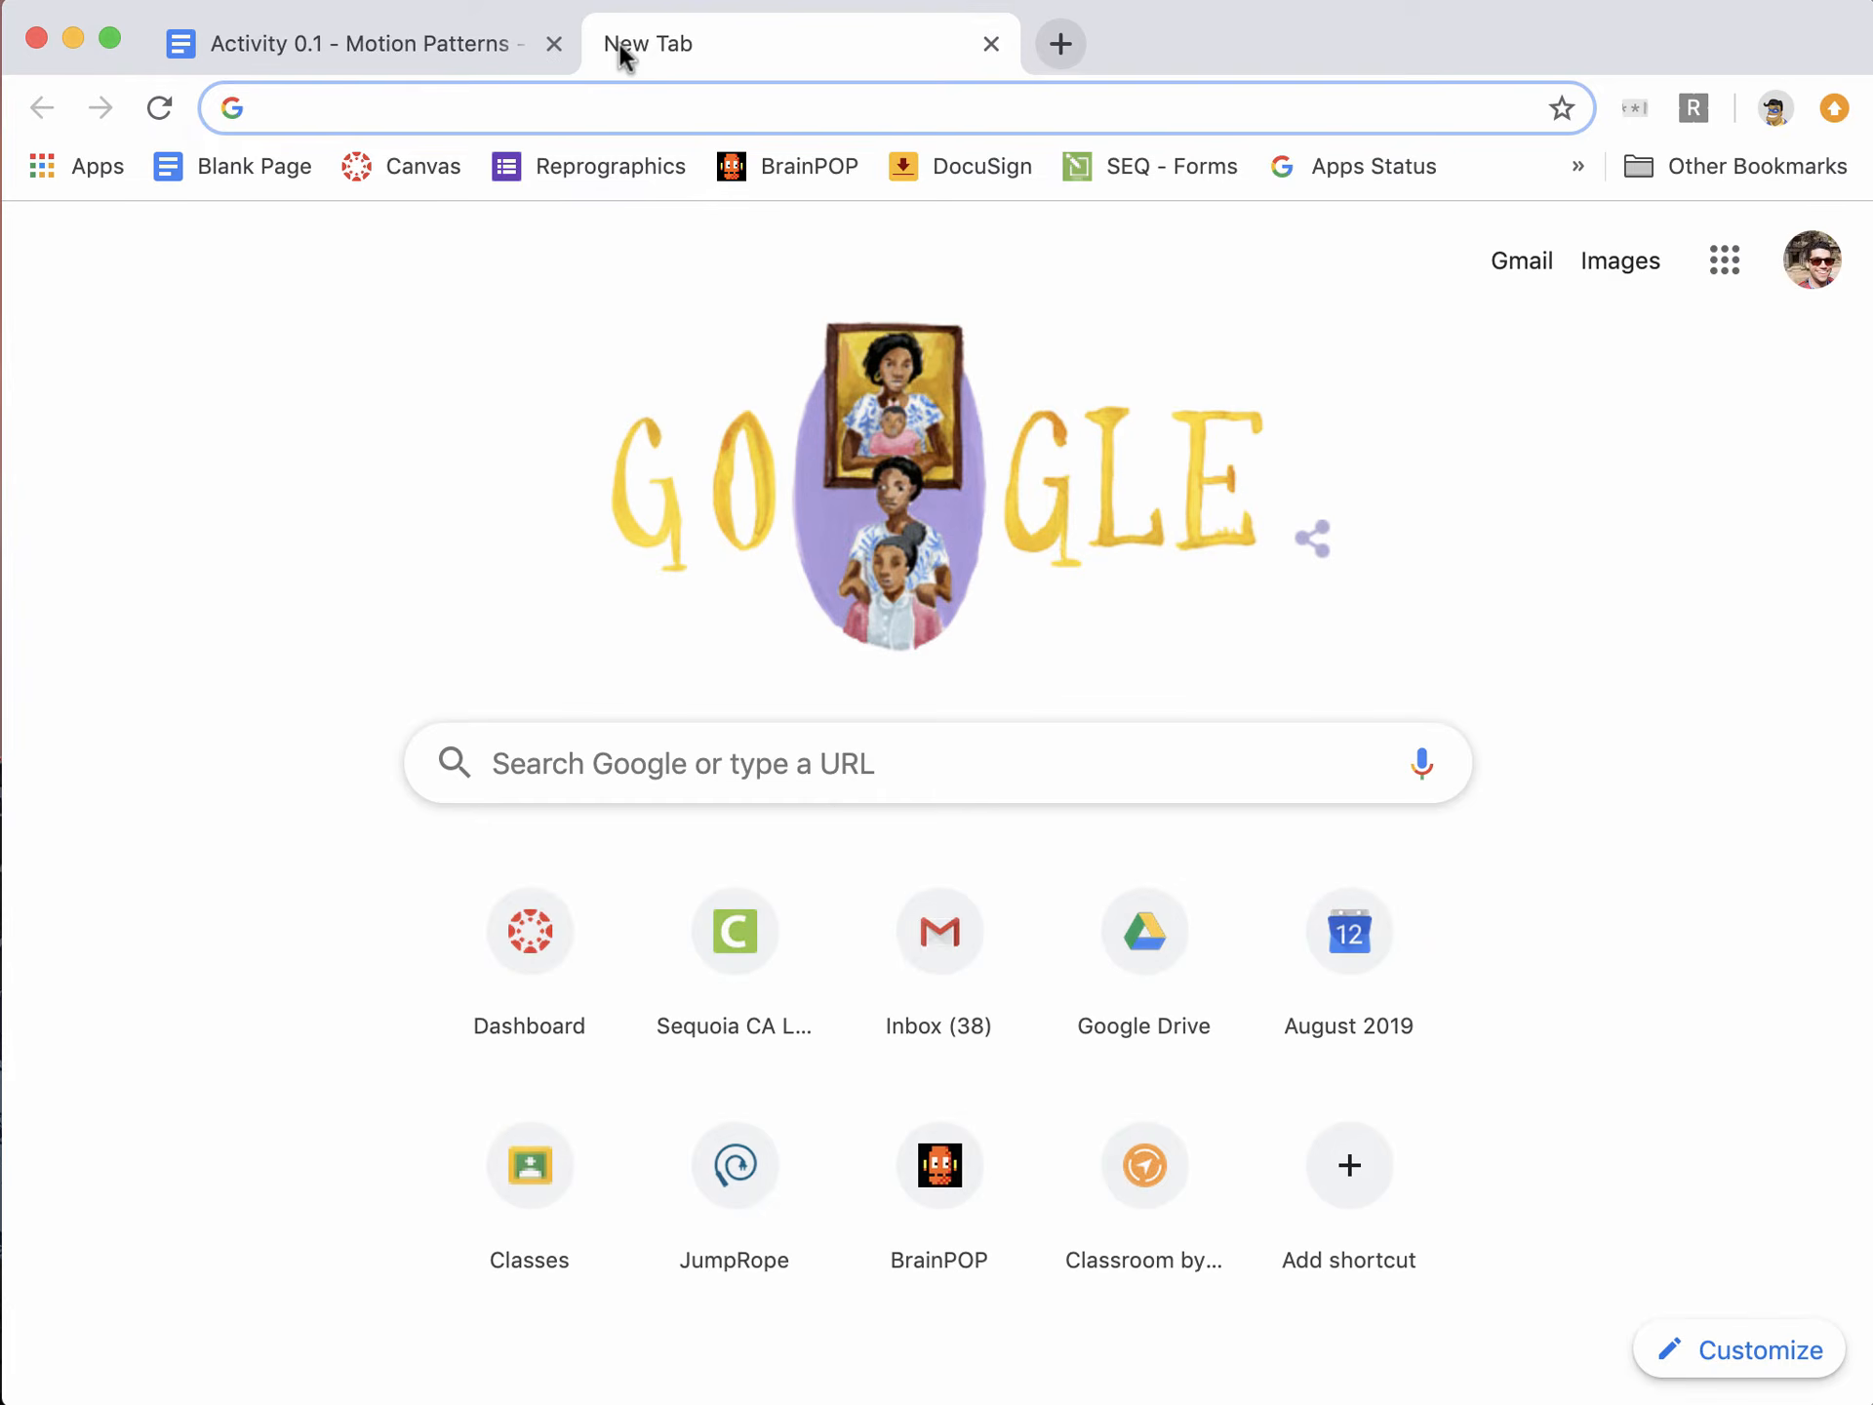
text(drivi)
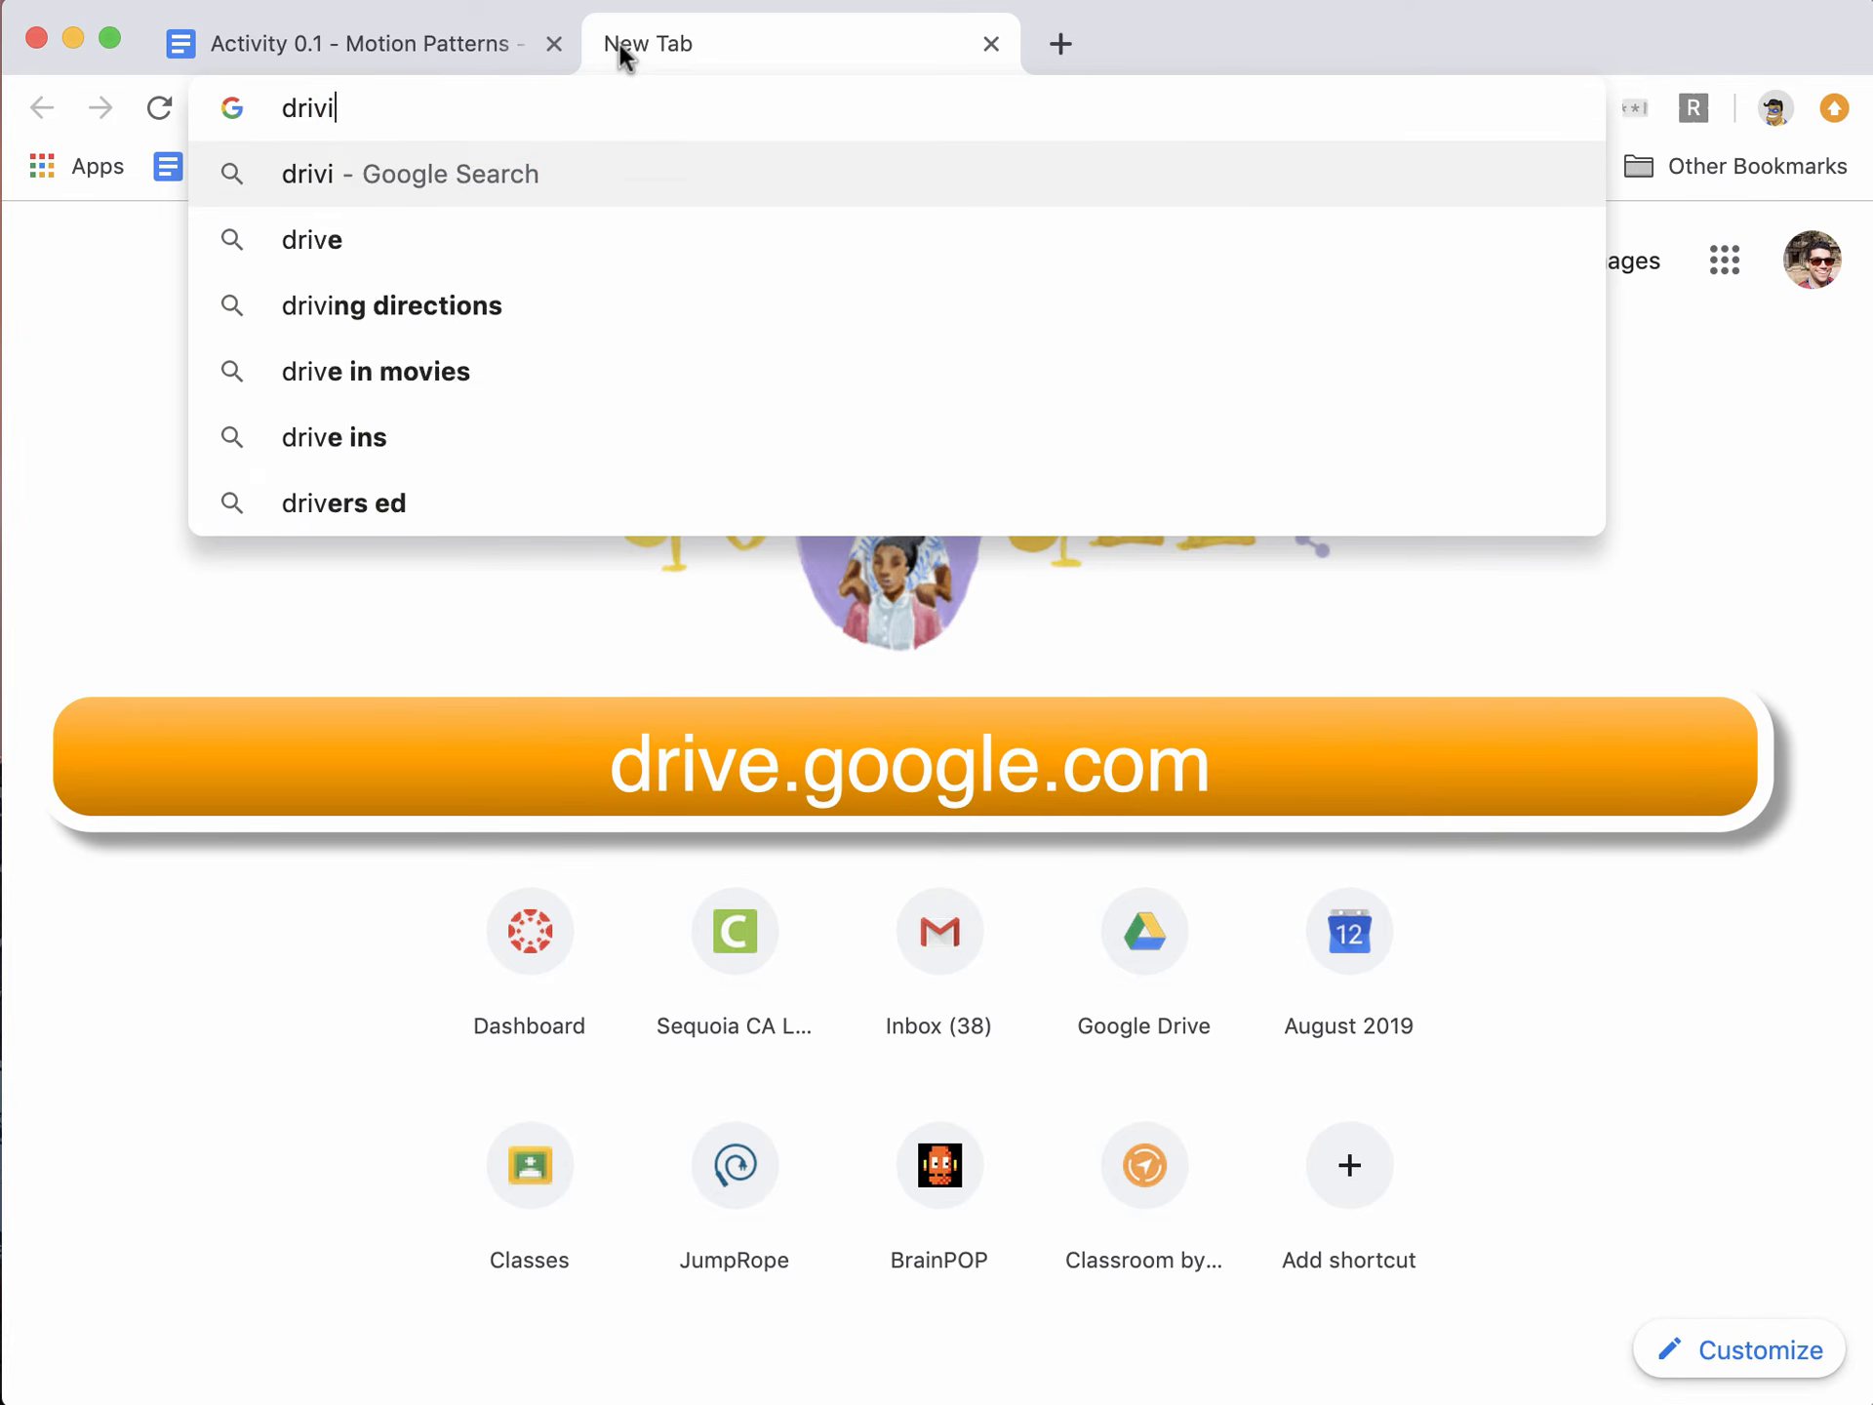
key(BackSpace)
text(e.google.)
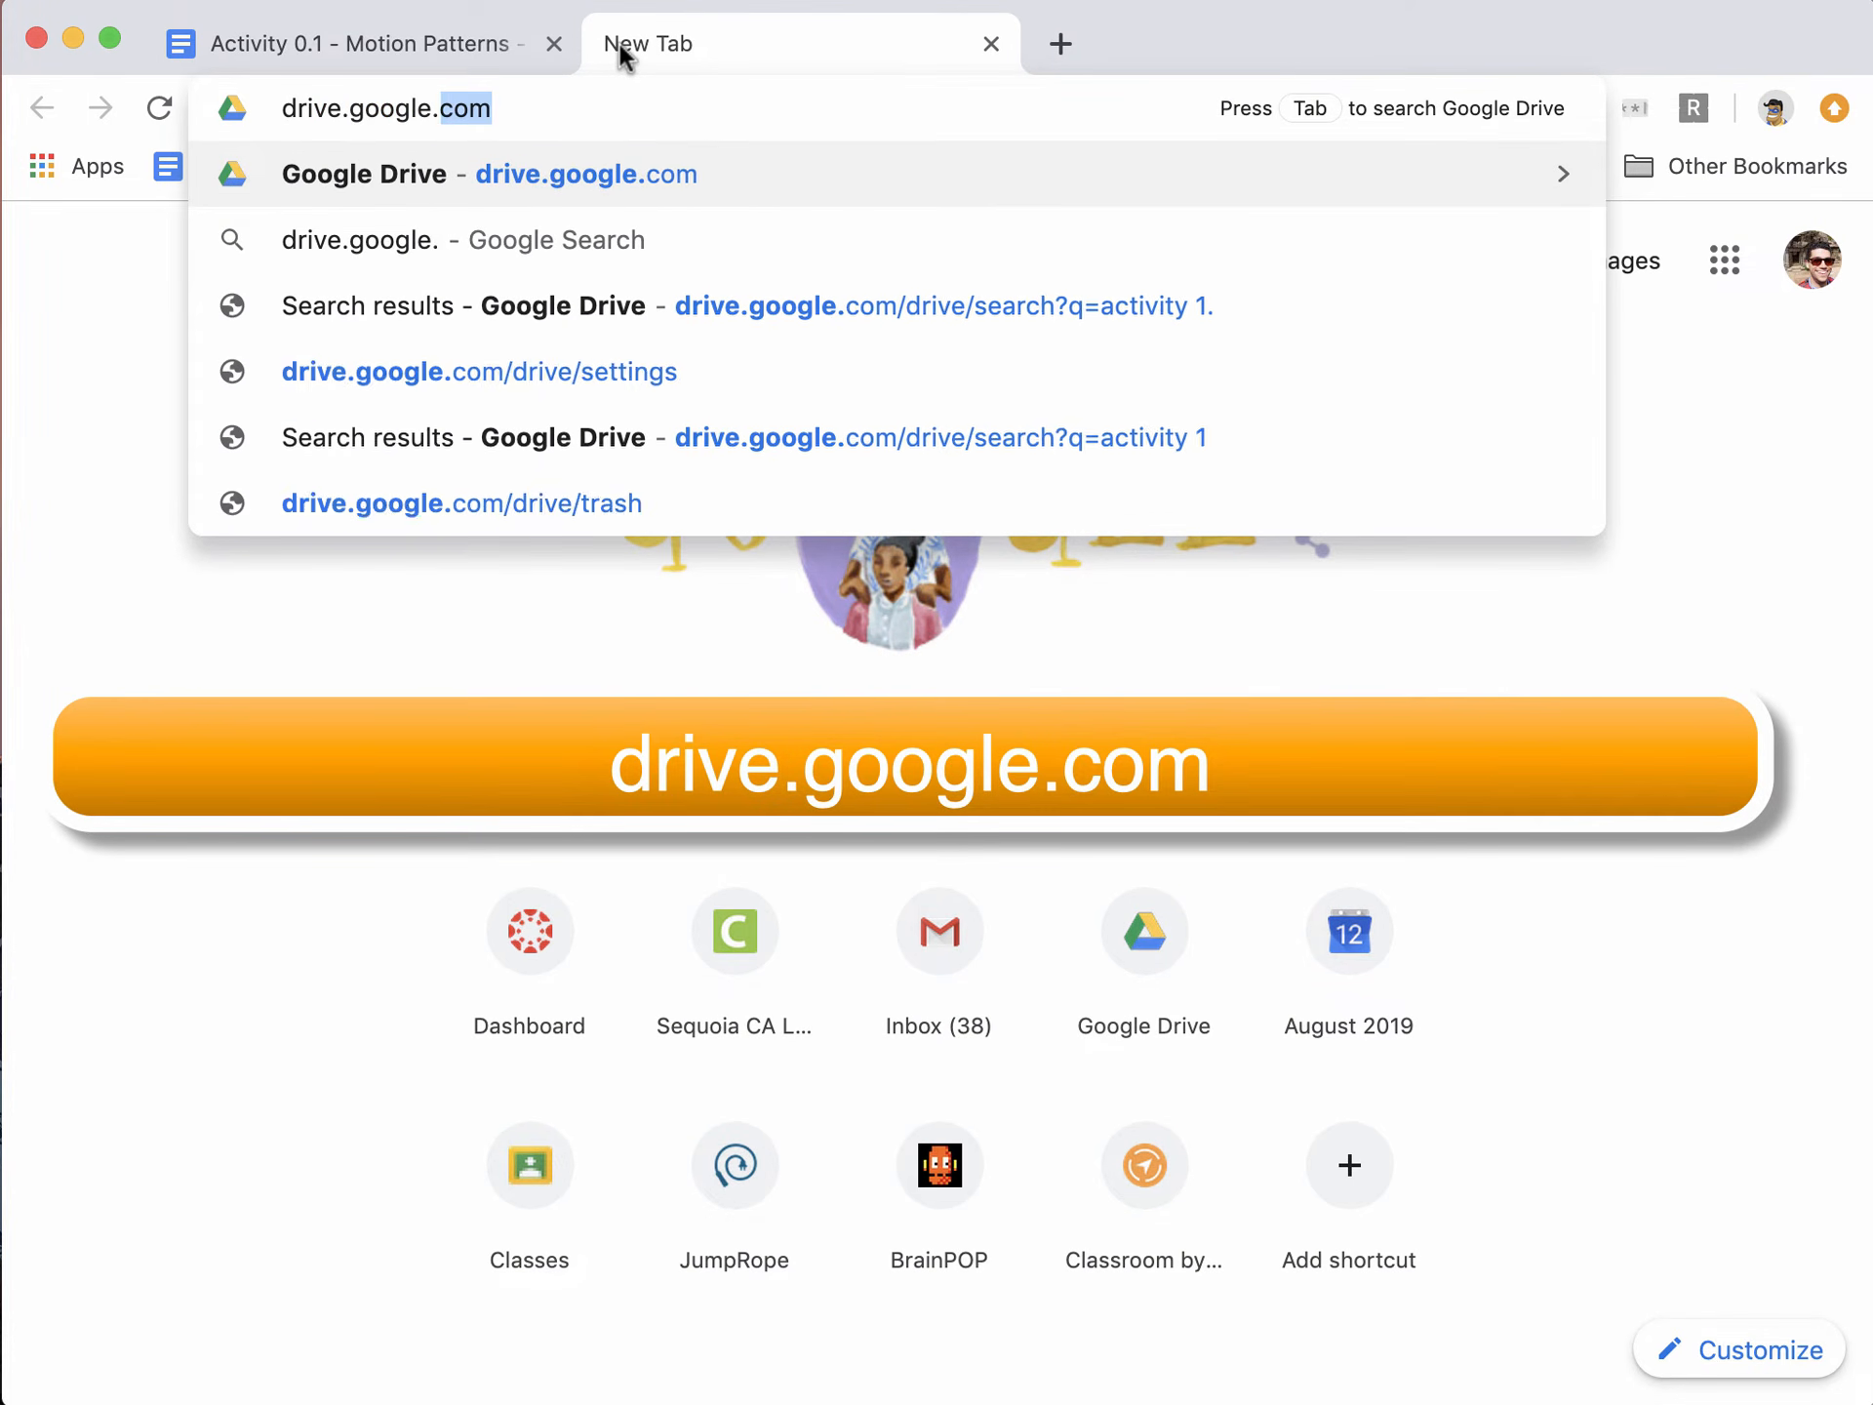
text(com)
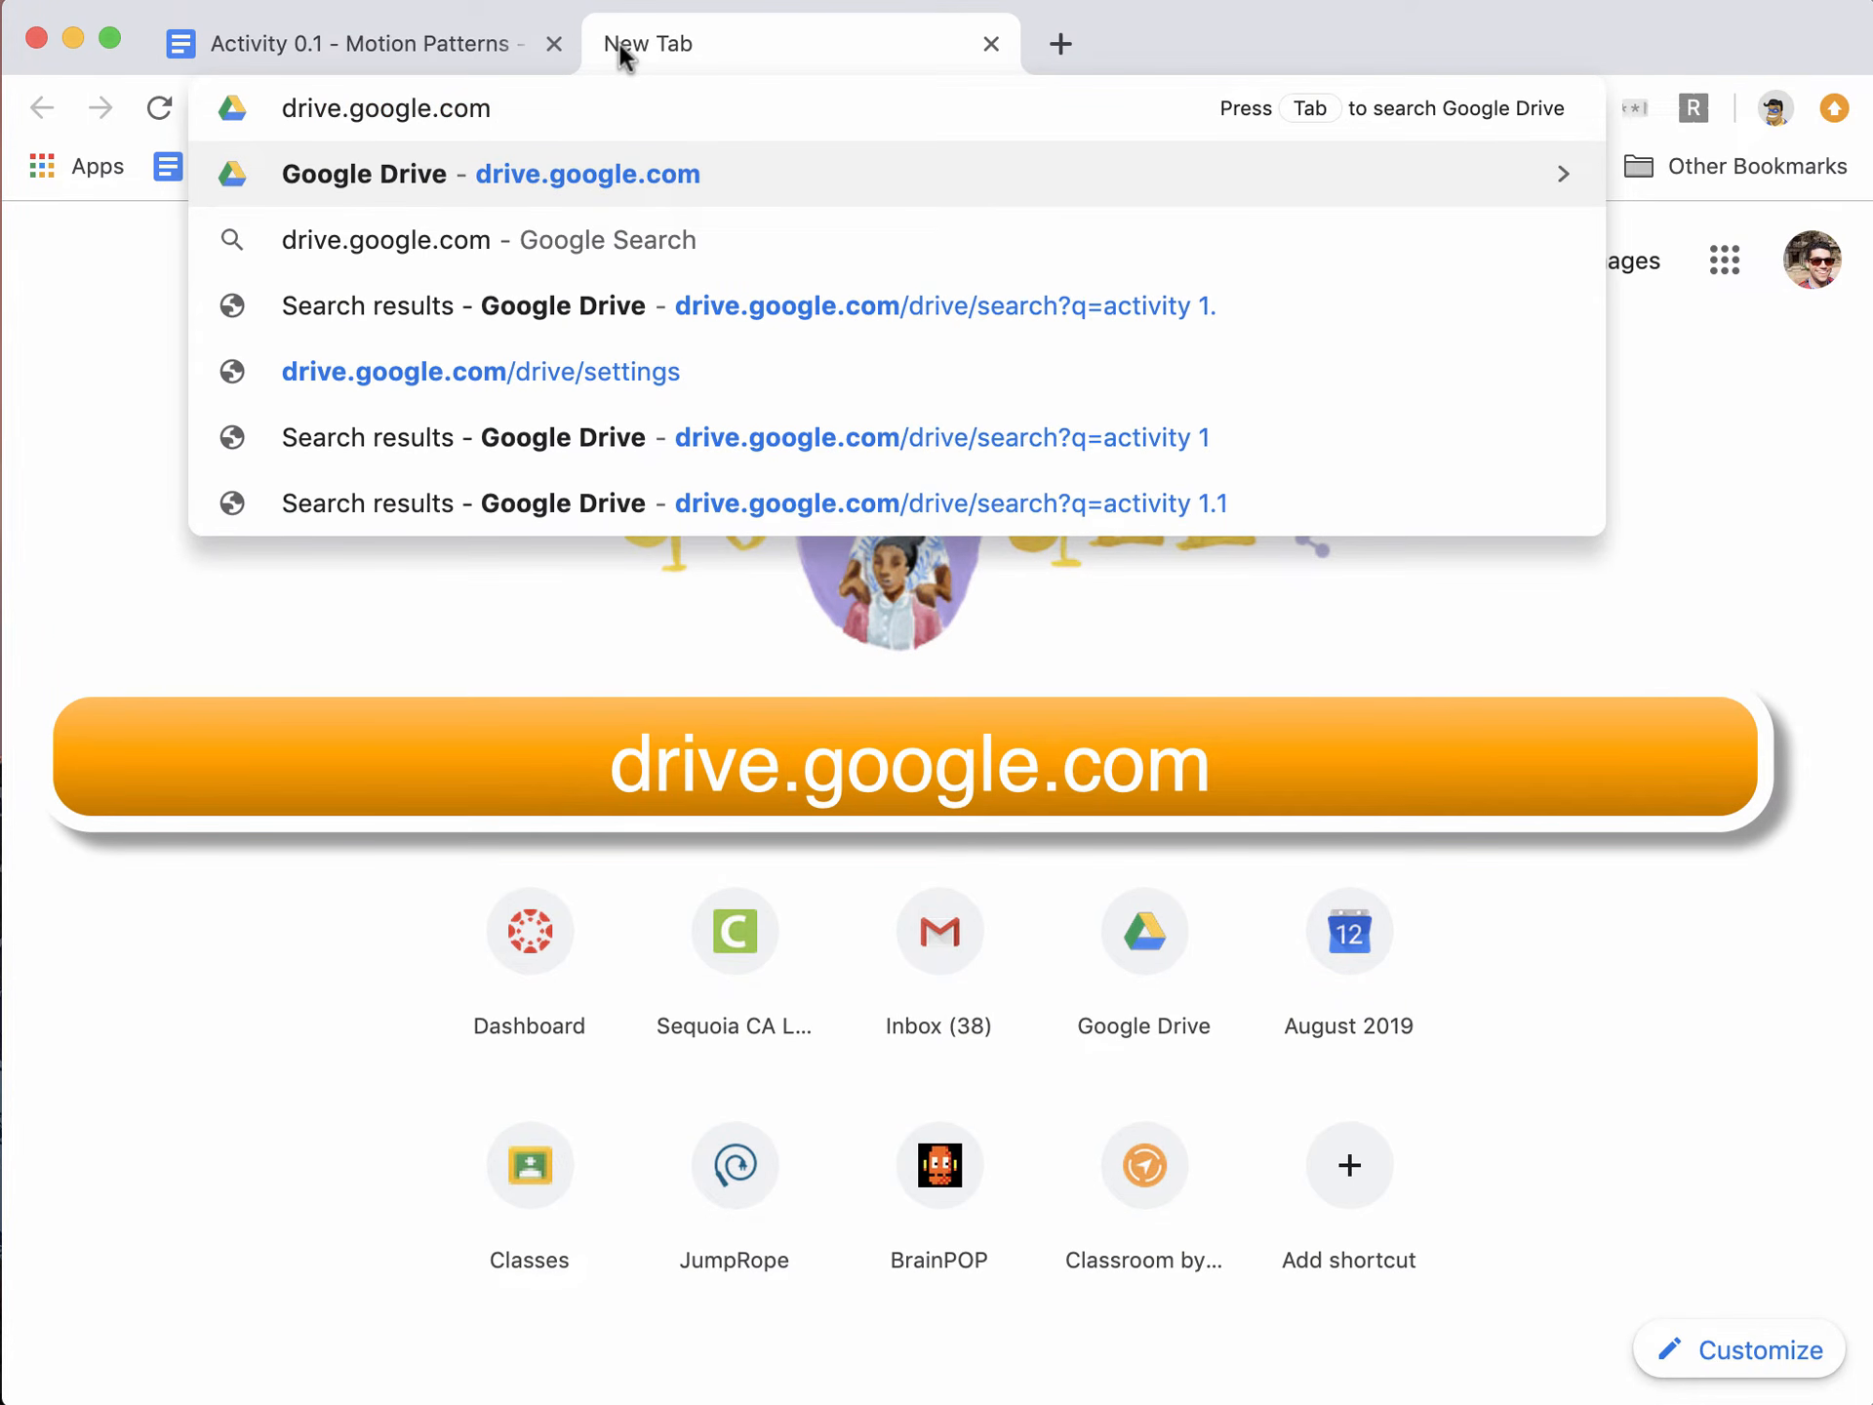
click(561, 173)
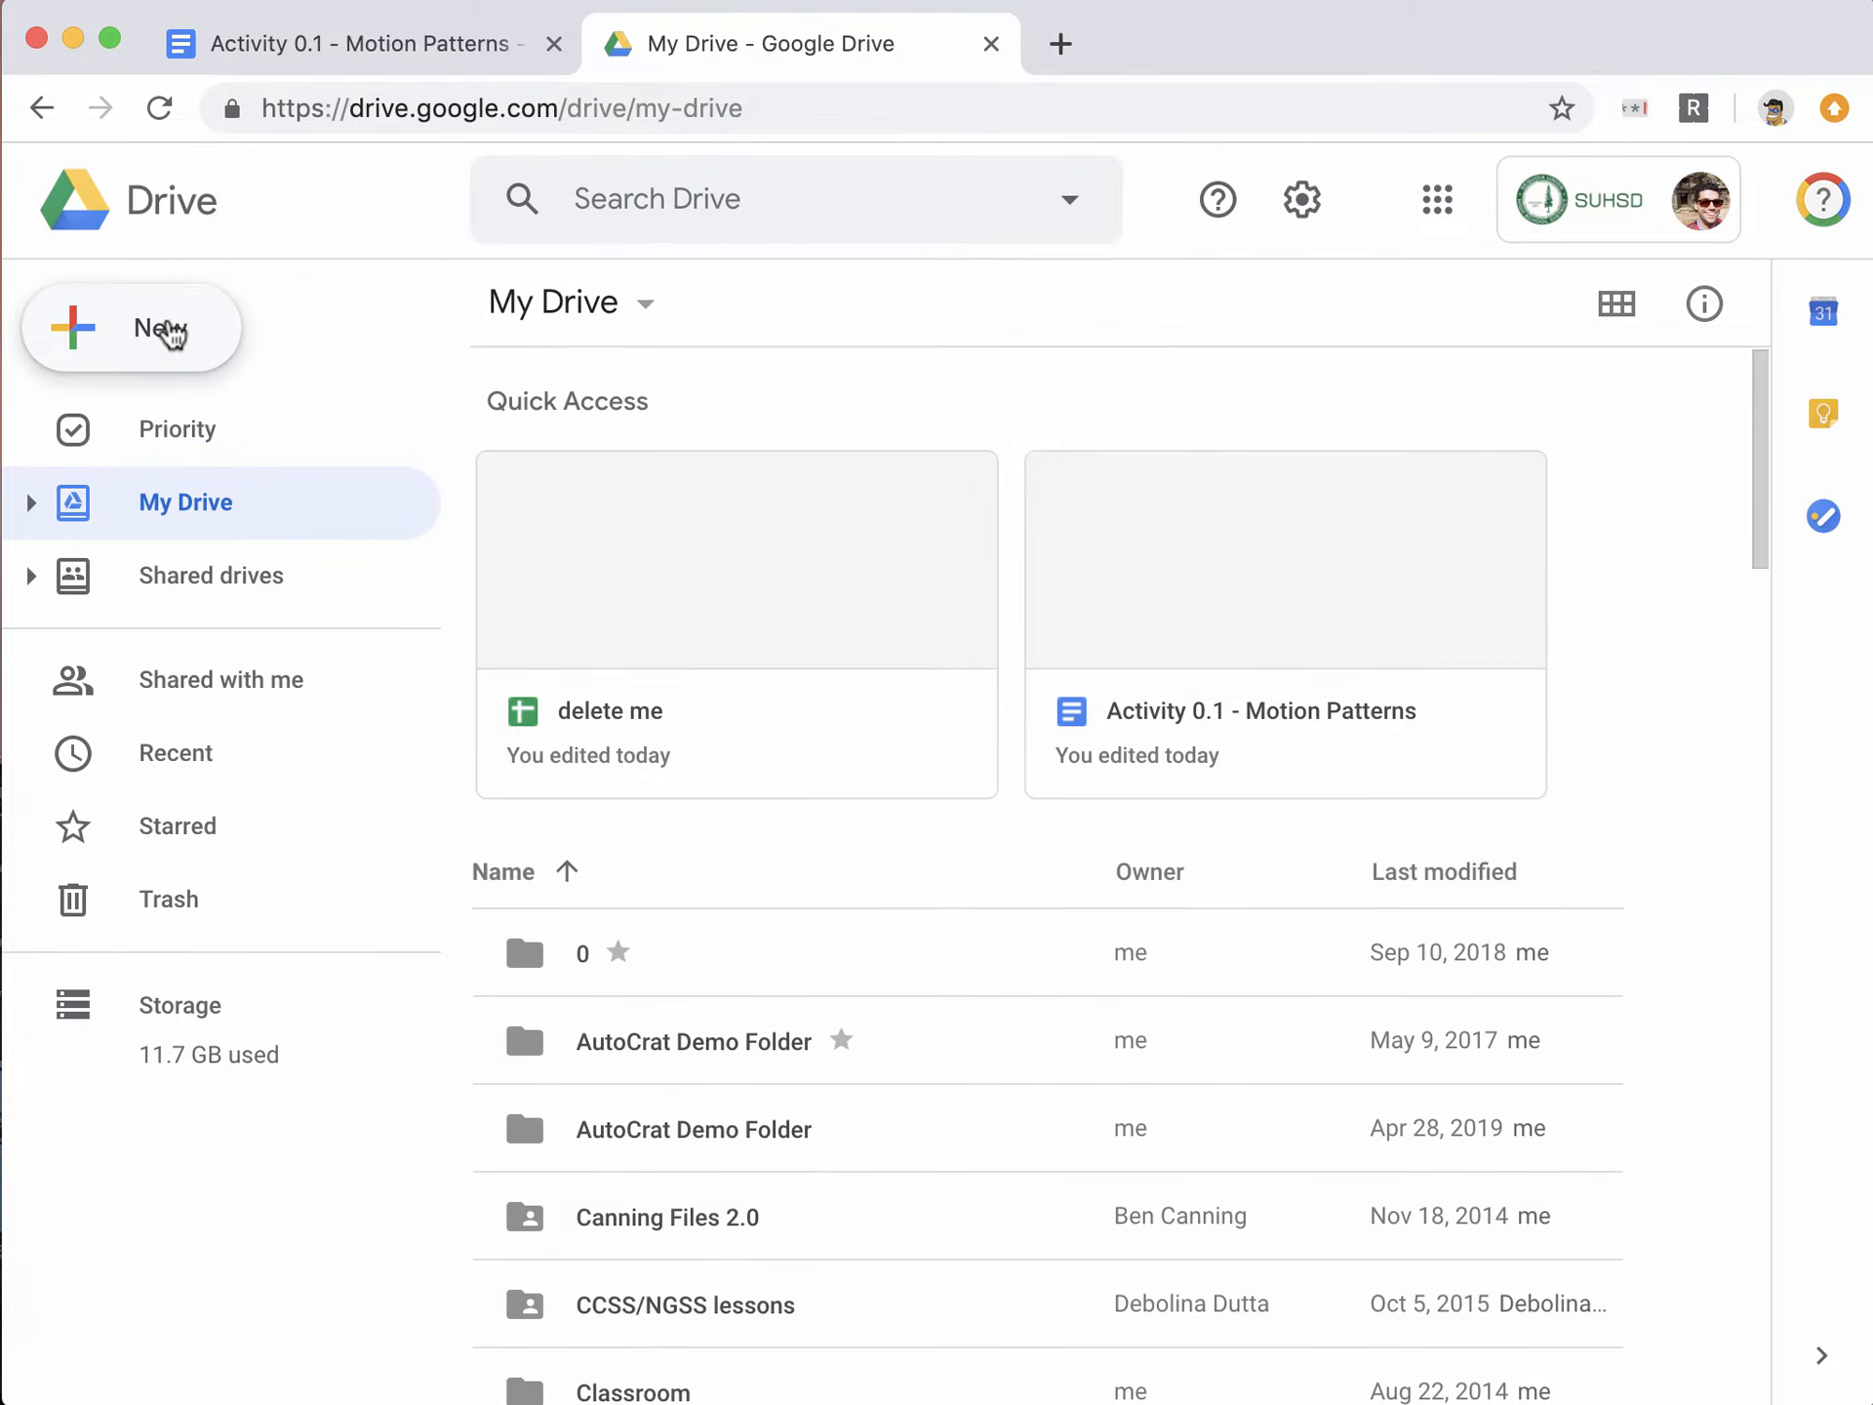
Step: Create a blank Google Sheets spreadsheet and name it "graphing for activity 0.1"
click(172, 332)
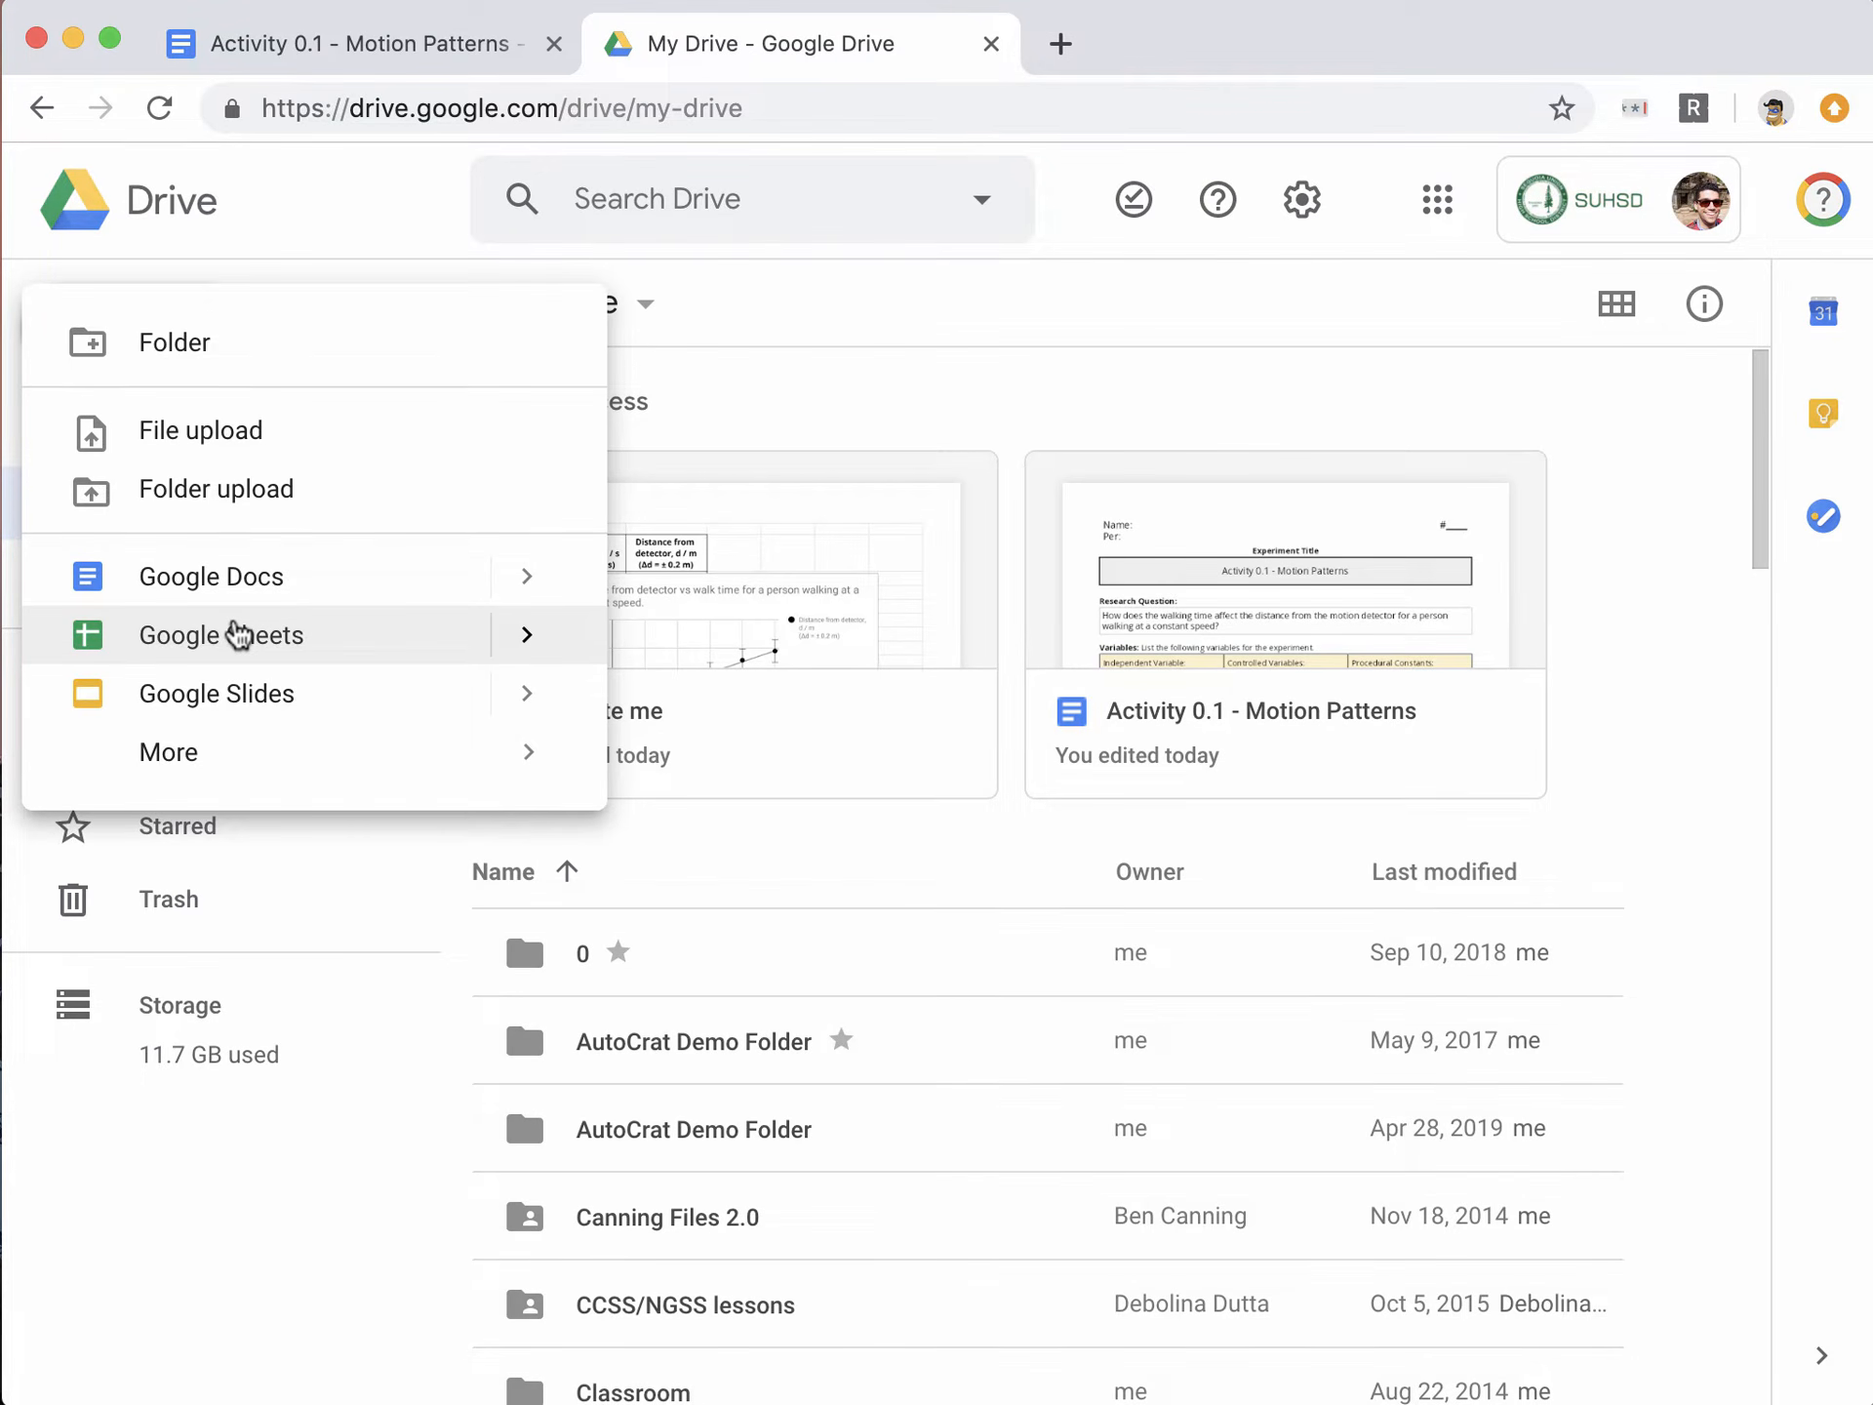
click(237, 634)
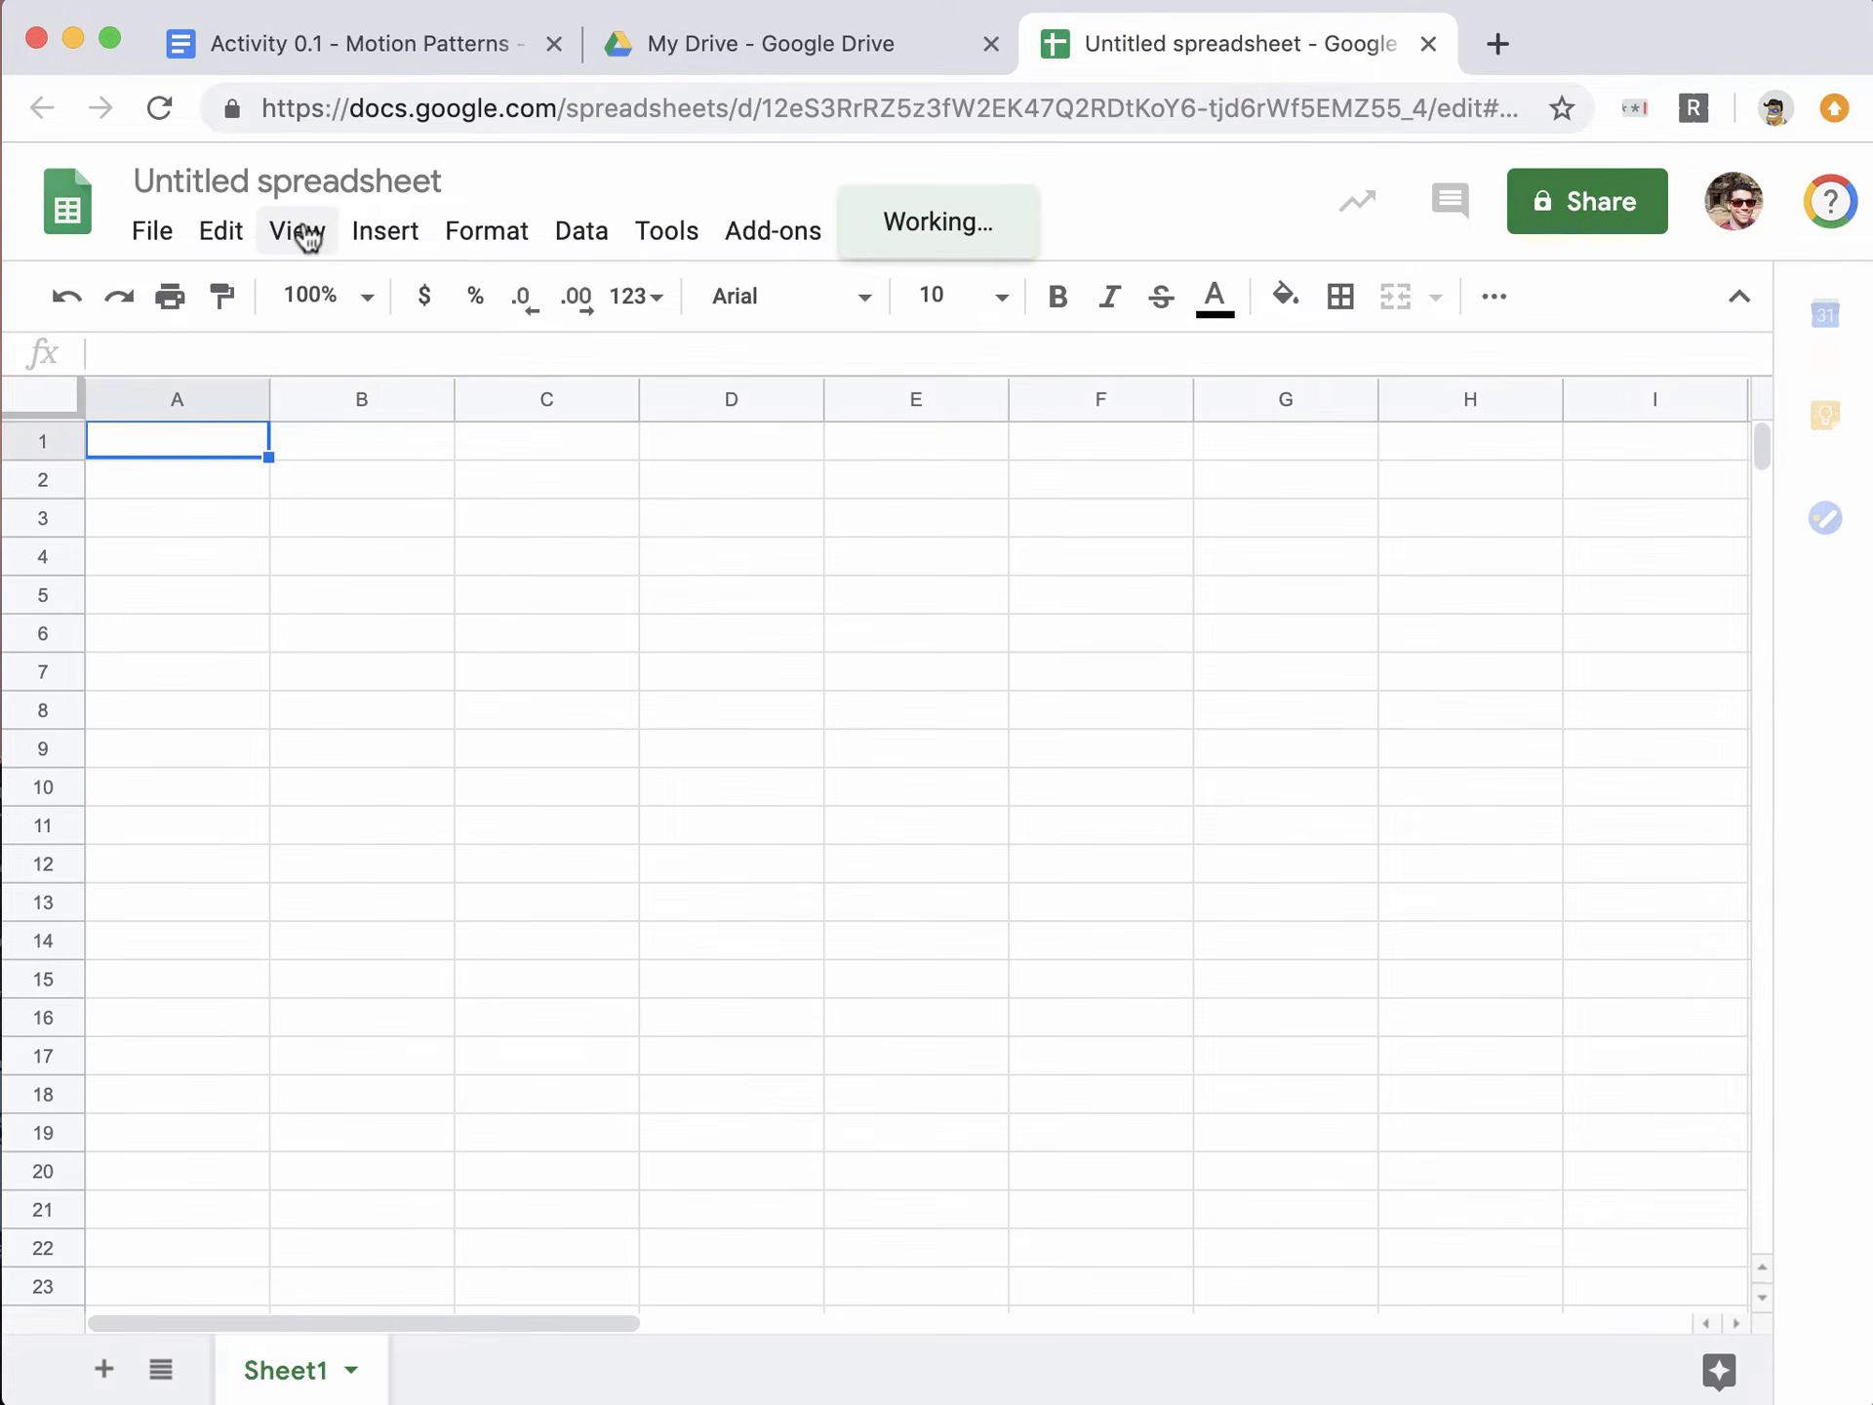
click(317, 164)
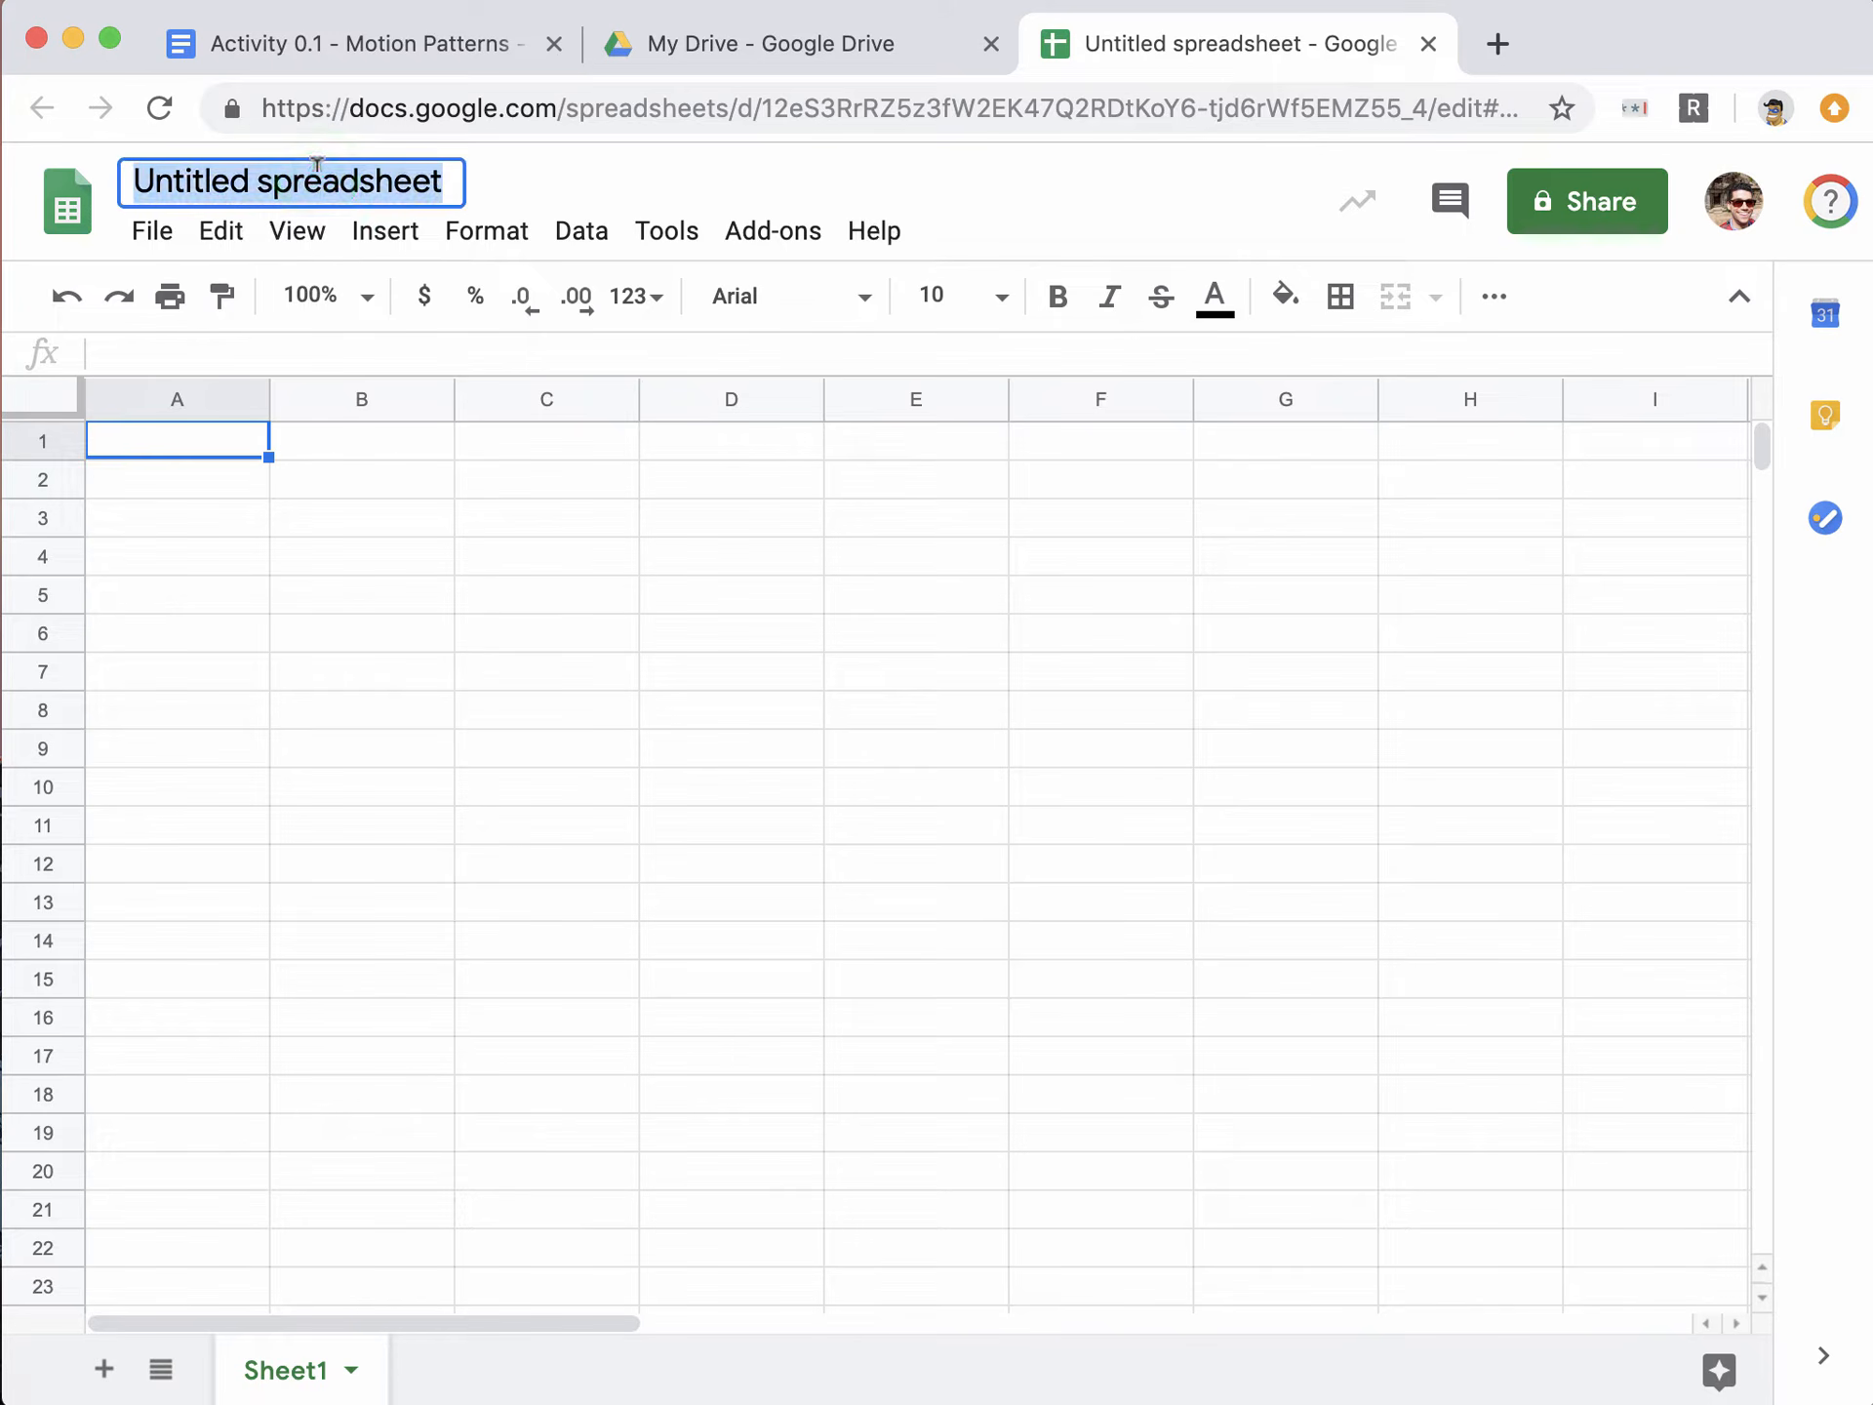
text(a)
key(BackSpace)
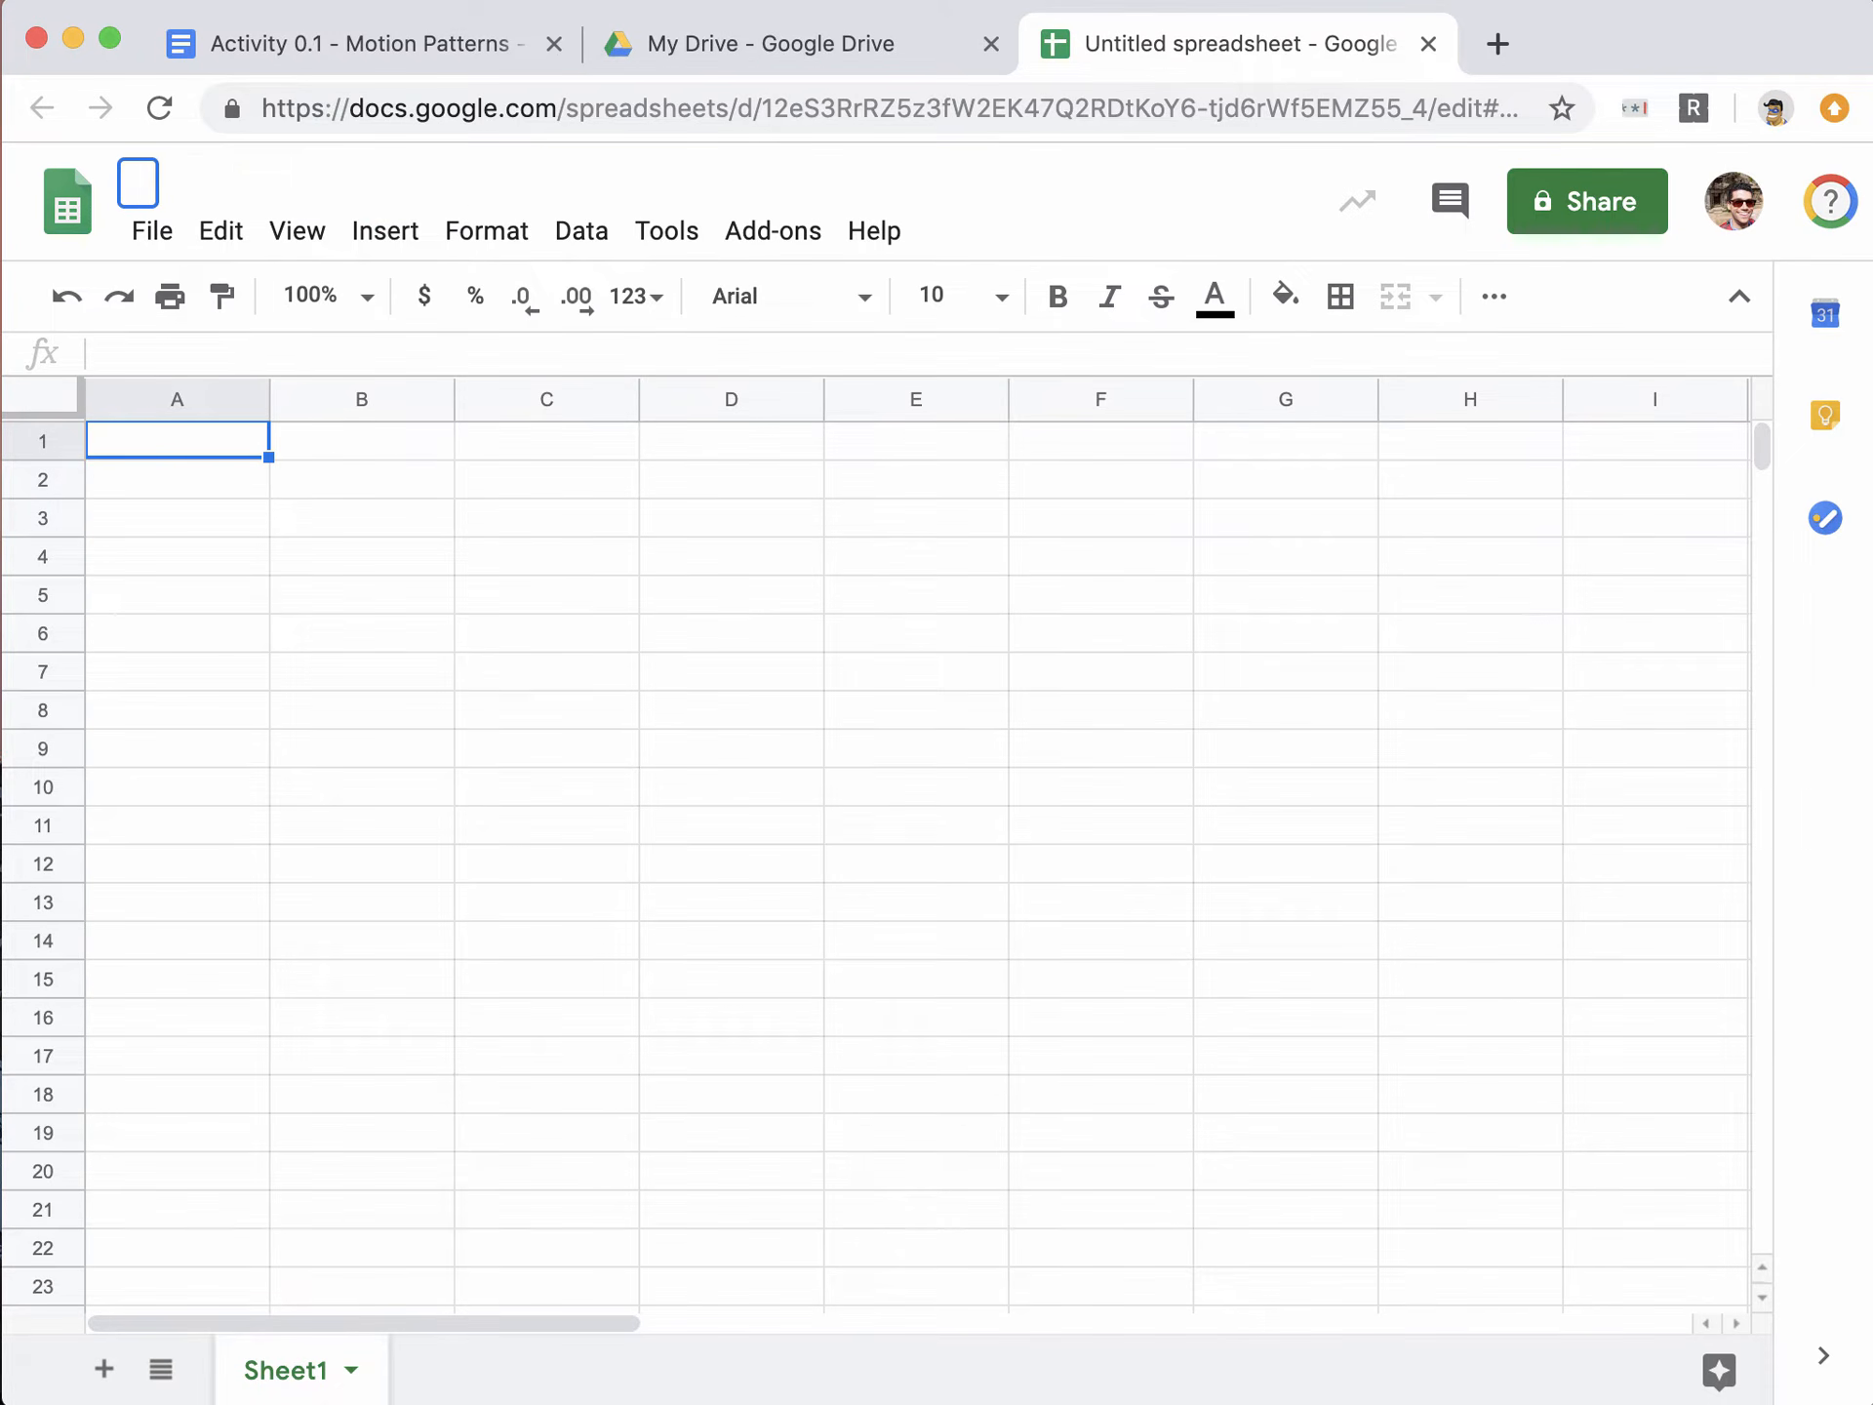
text(graphi)
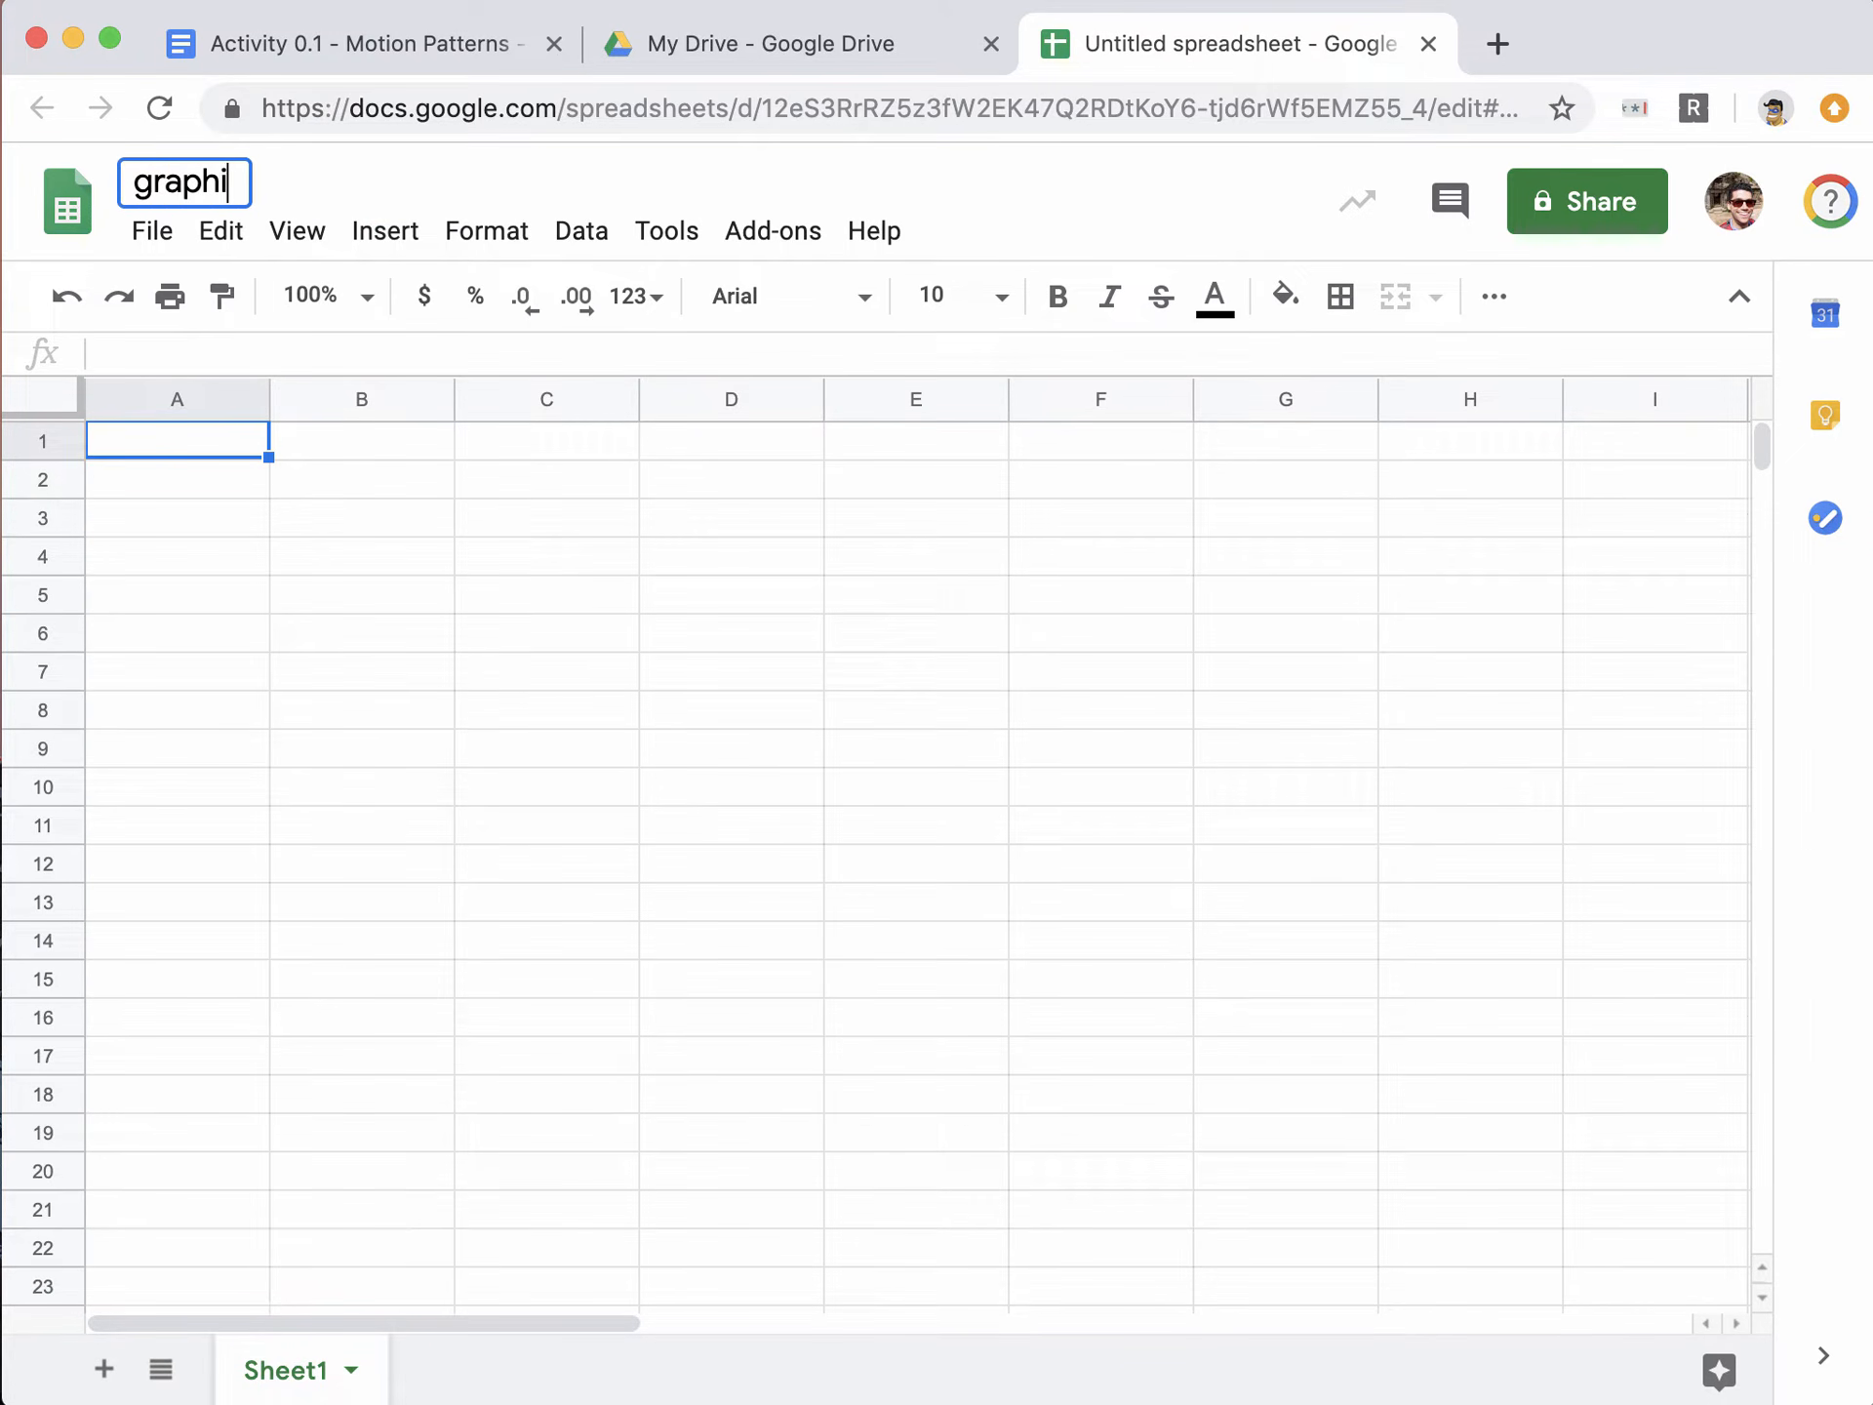
text(ng for activit)
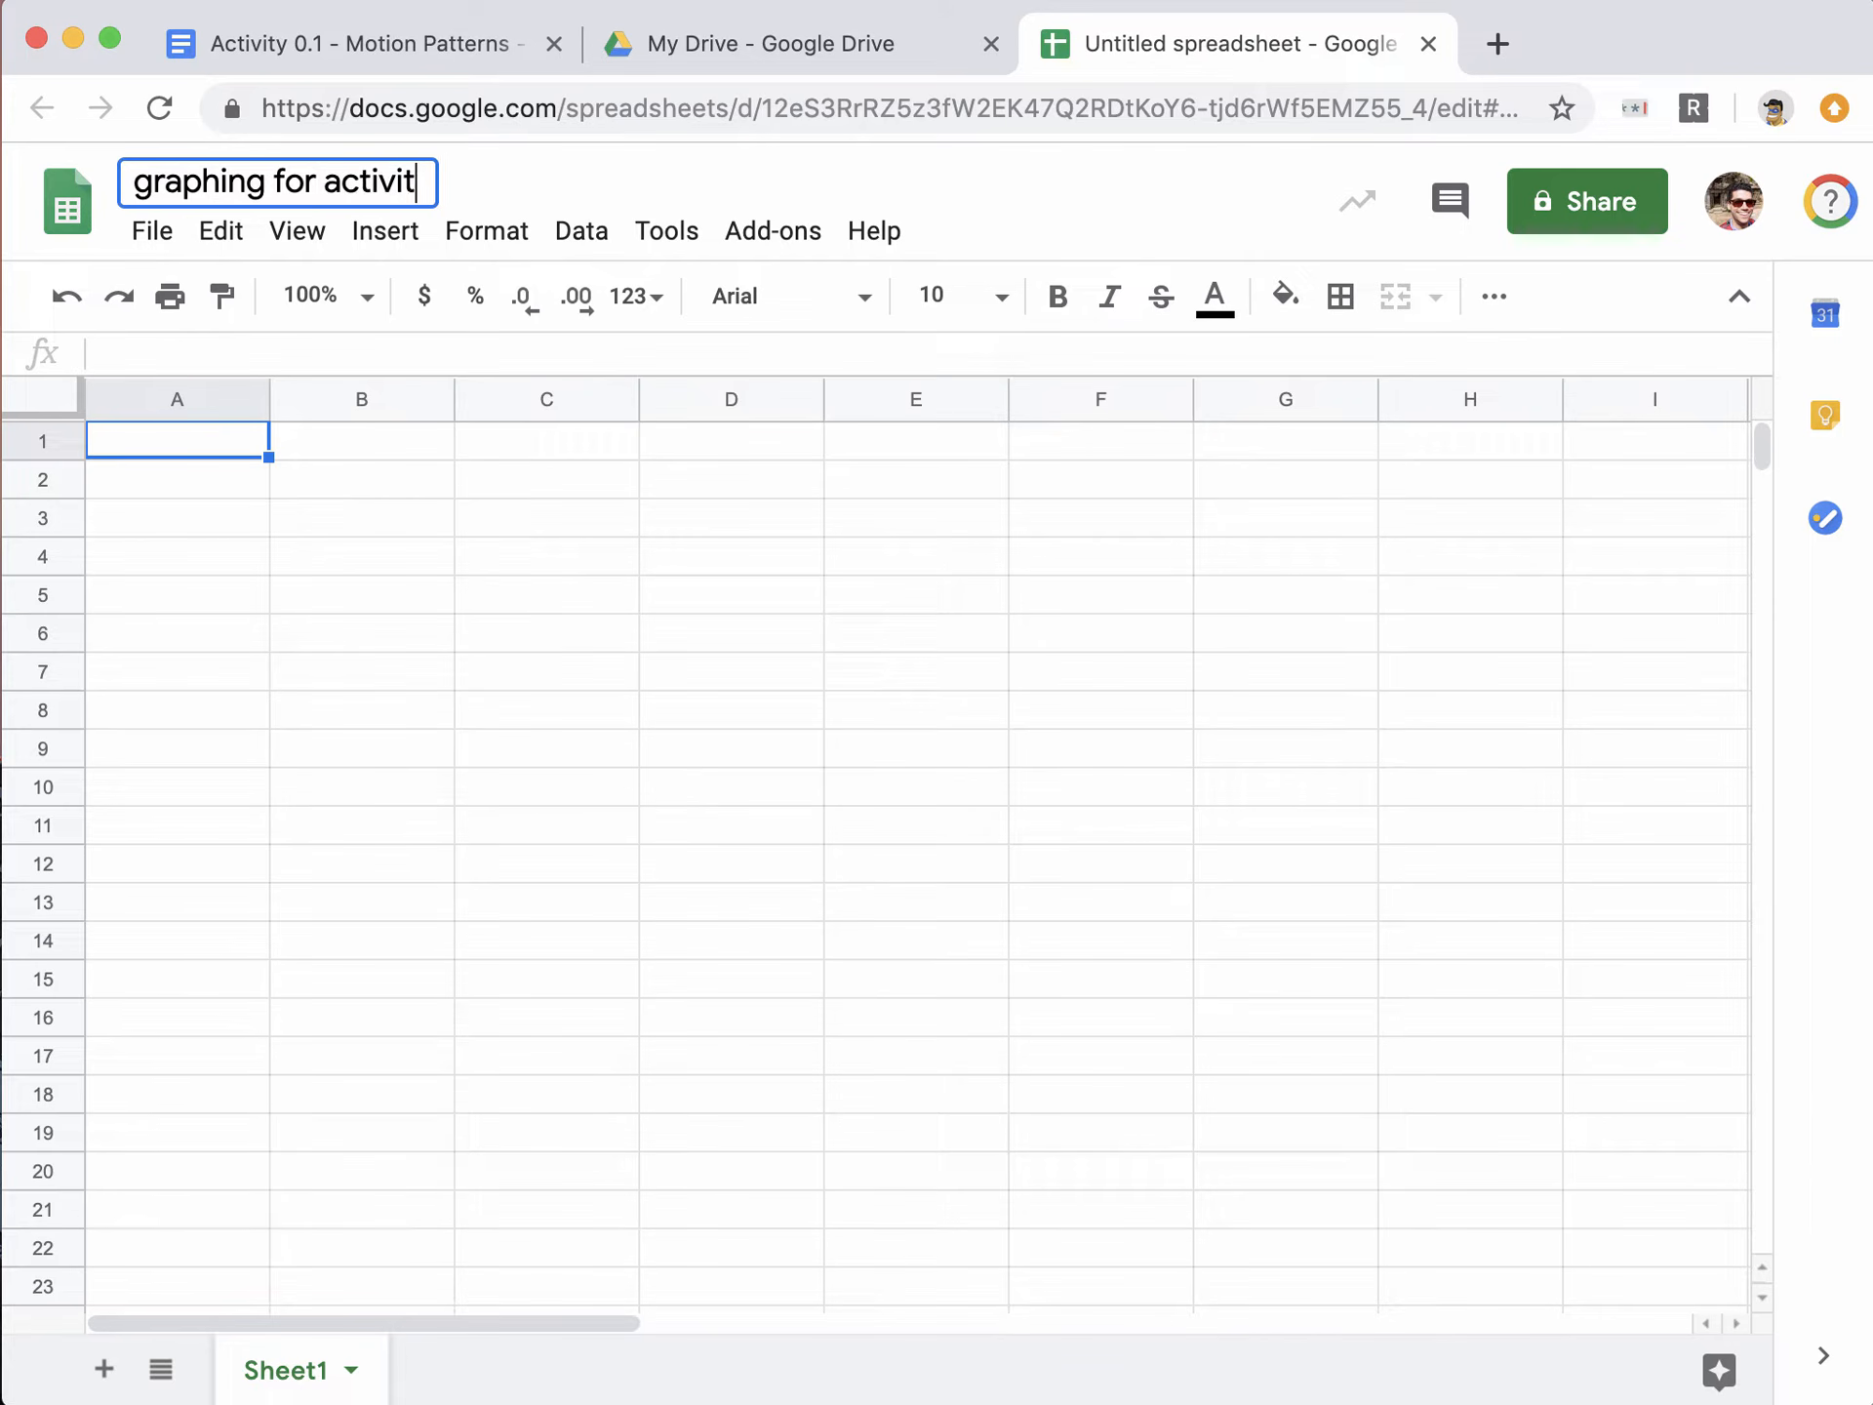
text(y 0.1)
Step: Copy the walk time and distance table from the Activity 0.1 document and paste it into the new spreadsheet at cell A1
click(333, 44)
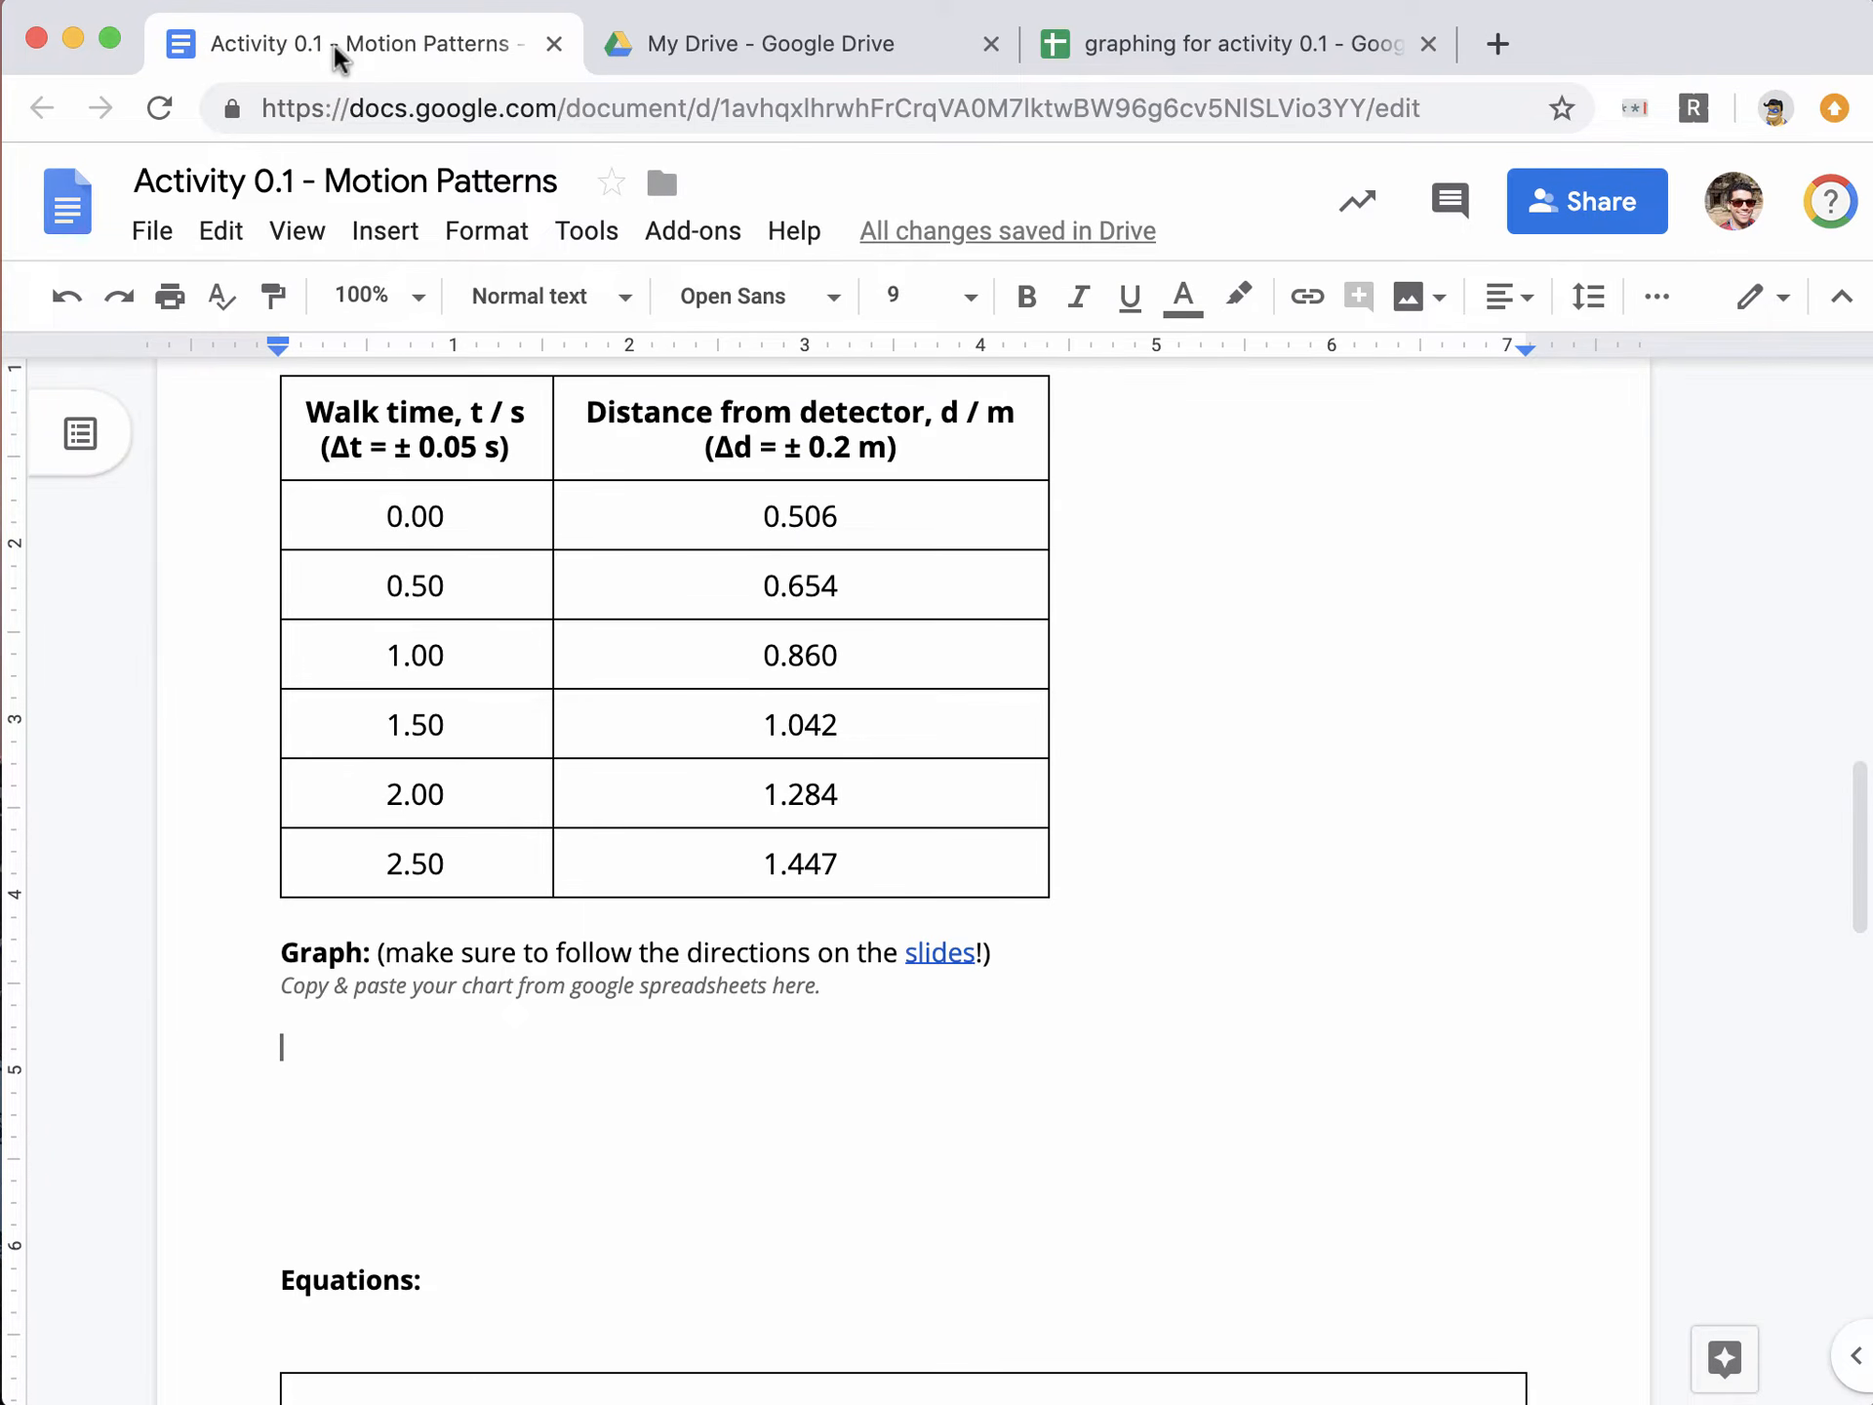
drag(341, 401, 654, 827)
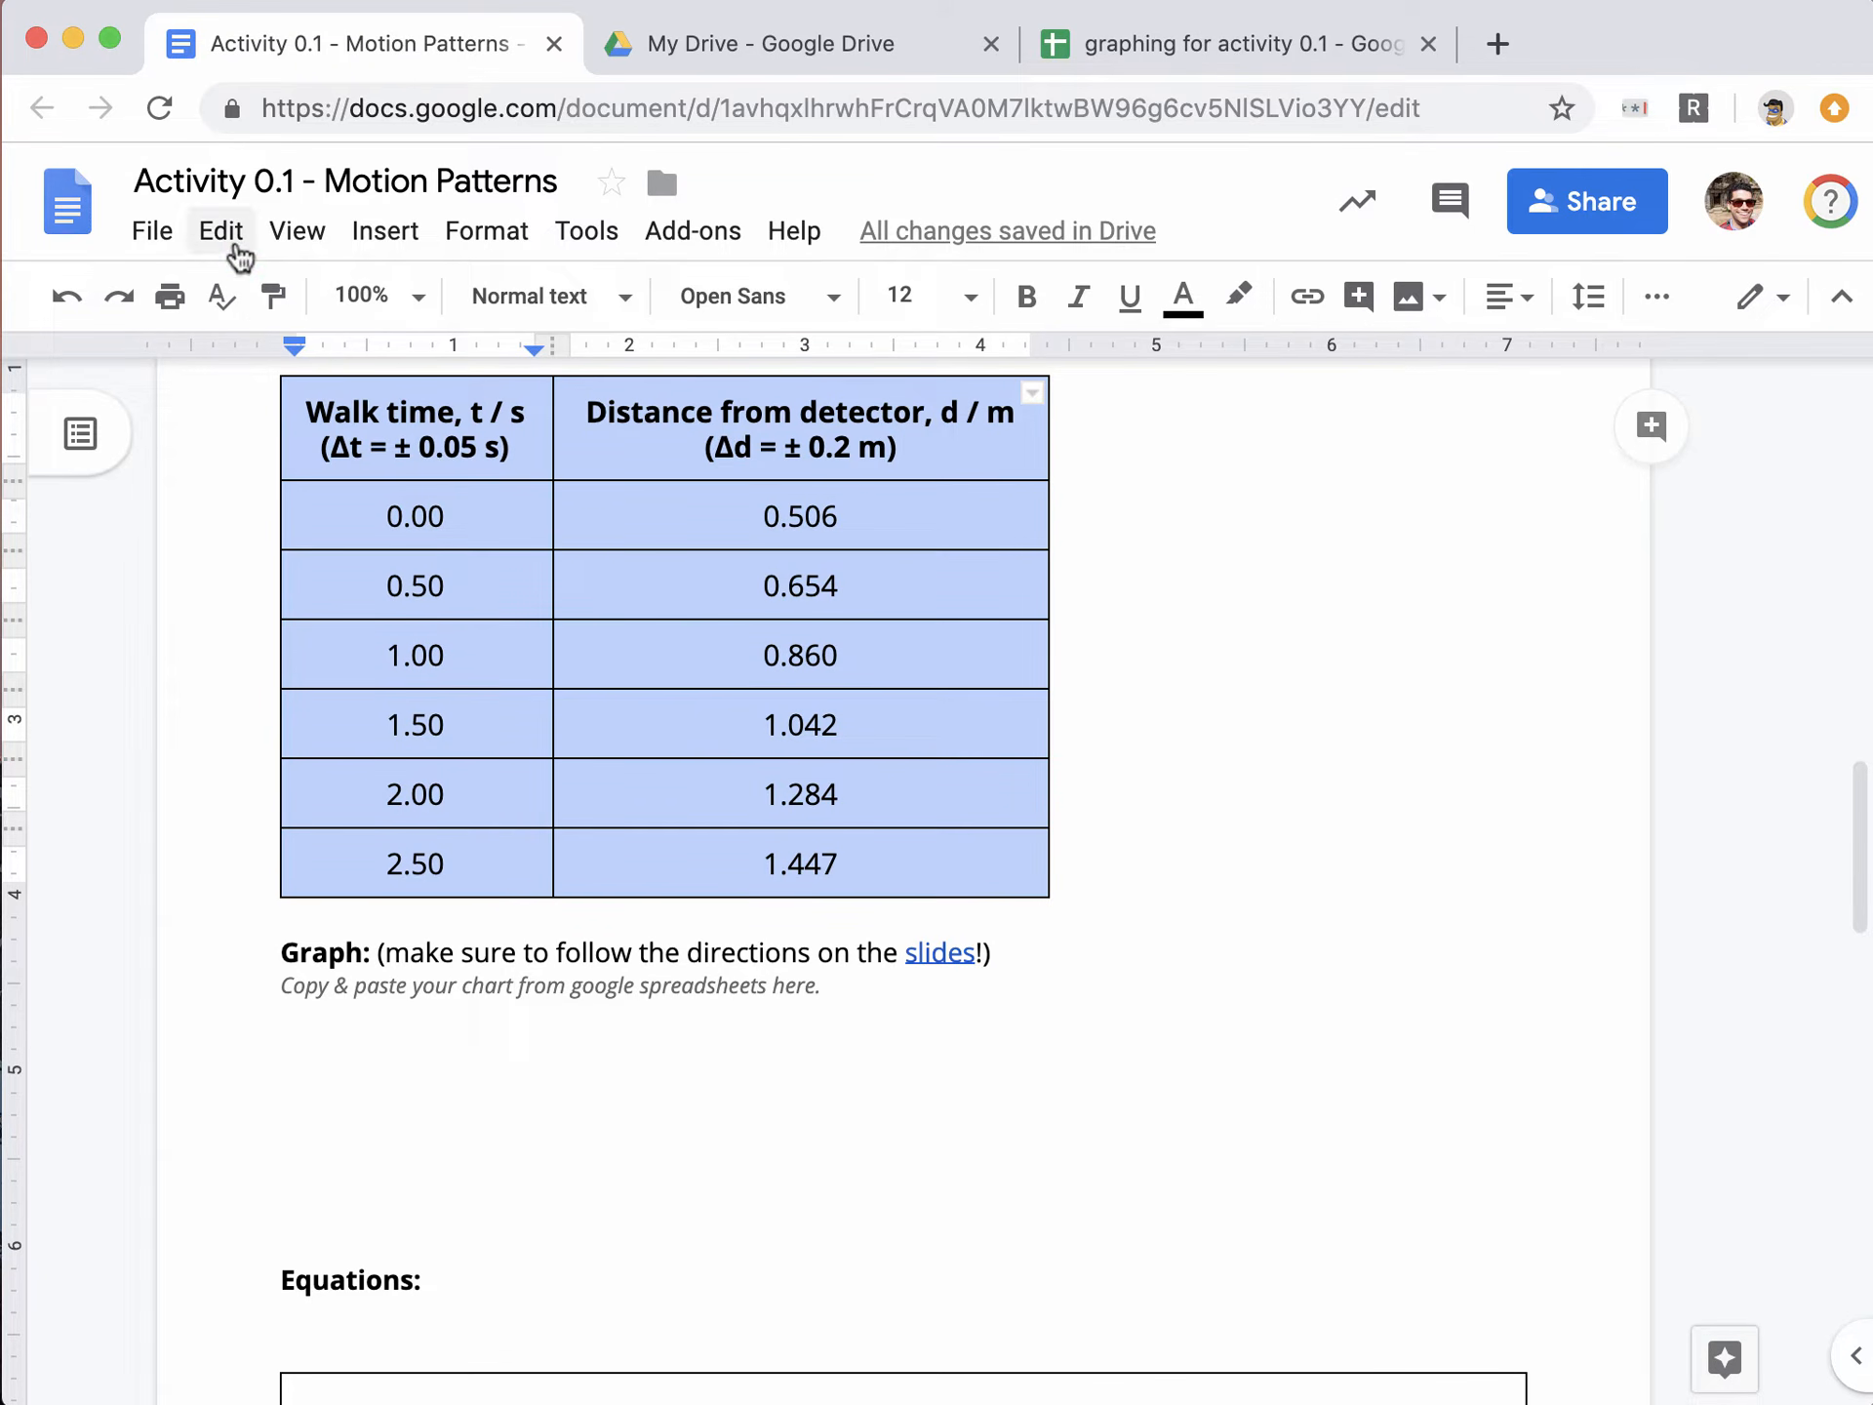
click(235, 250)
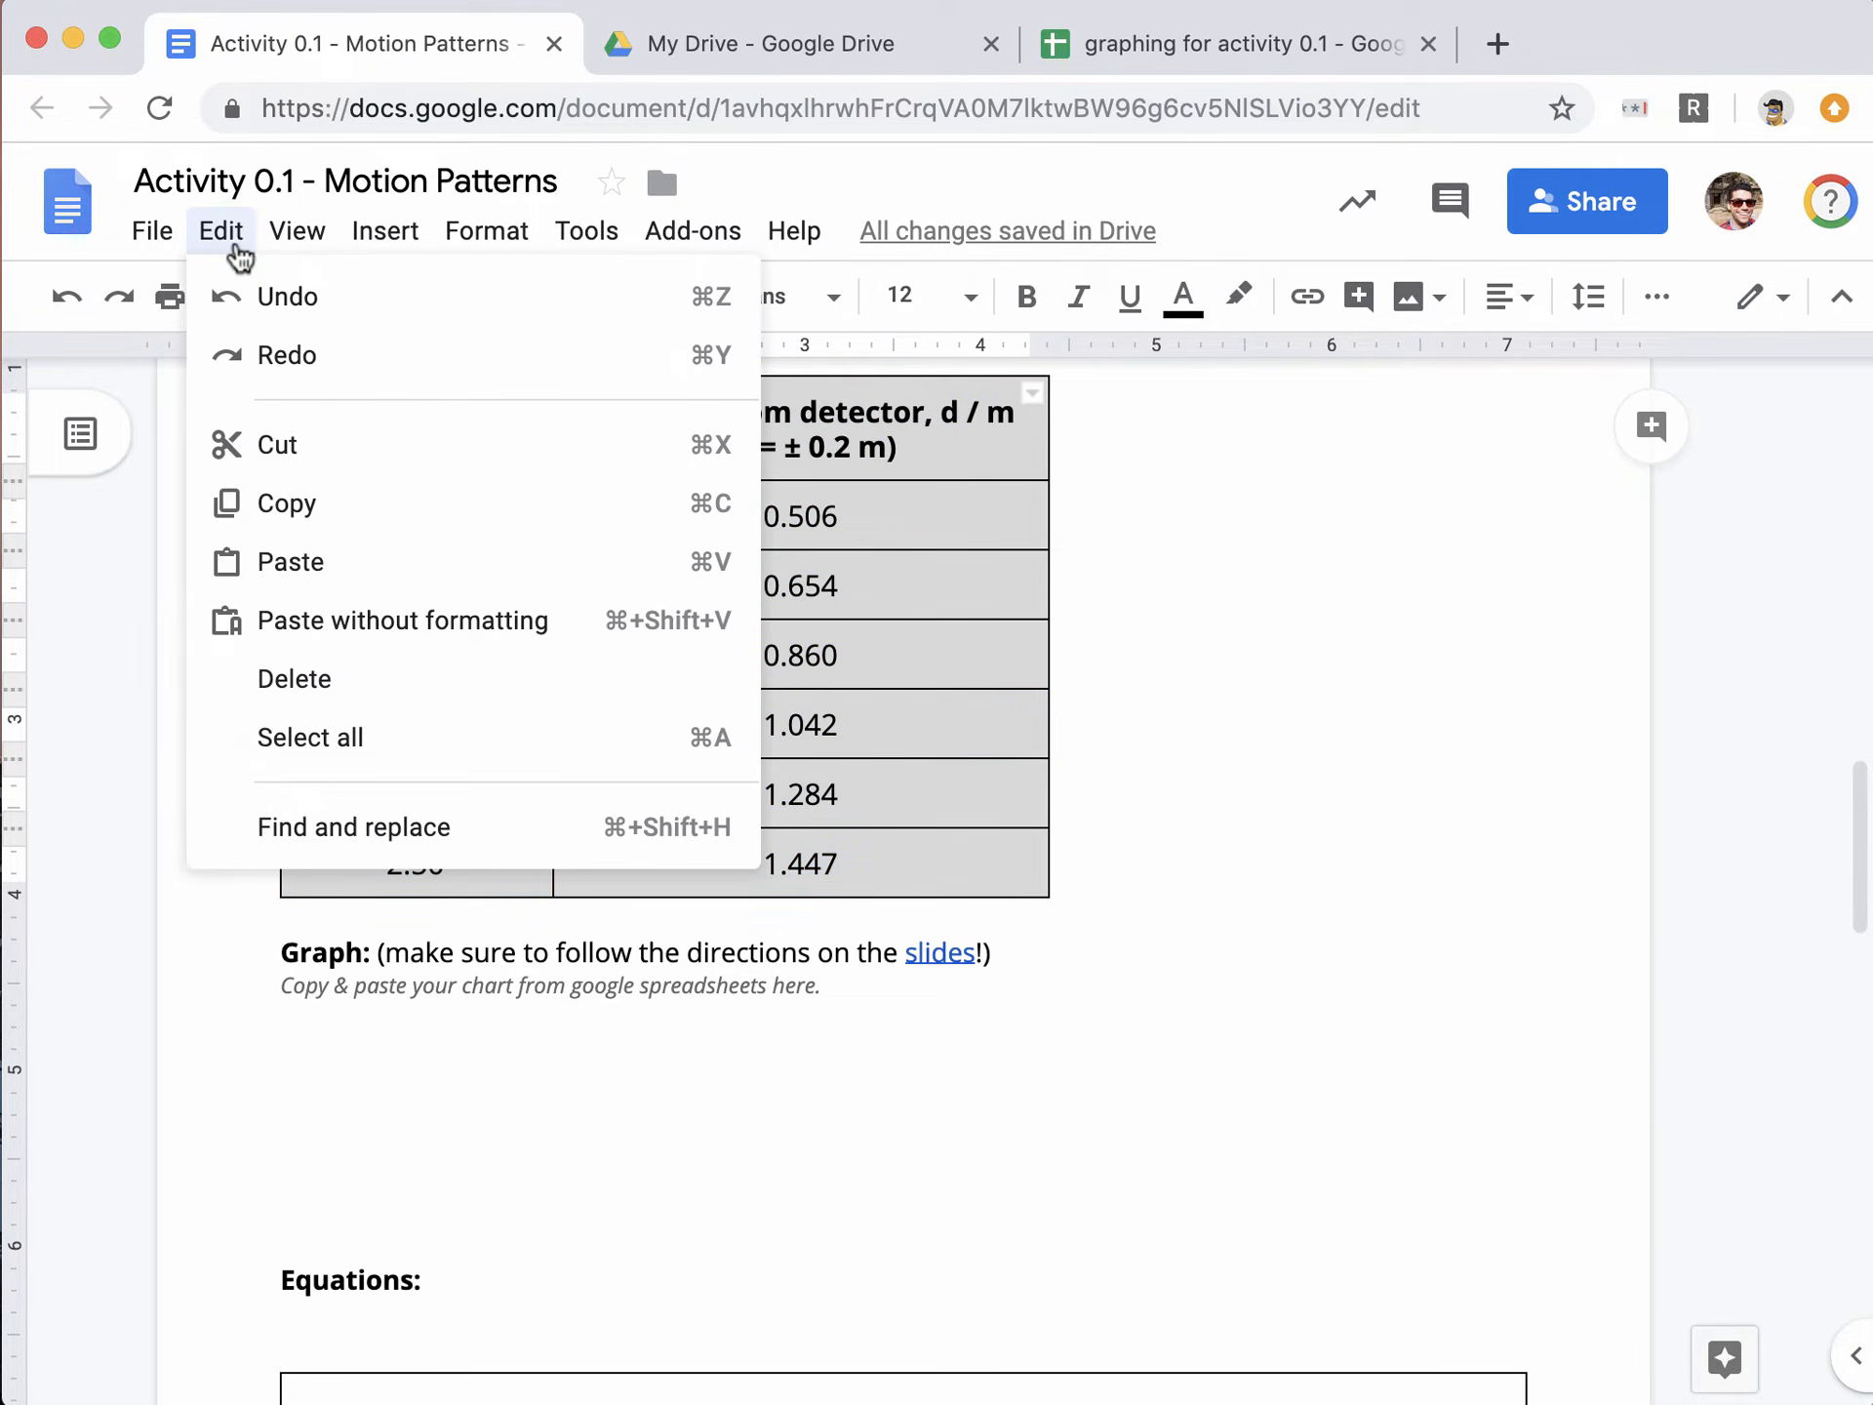
click(335, 504)
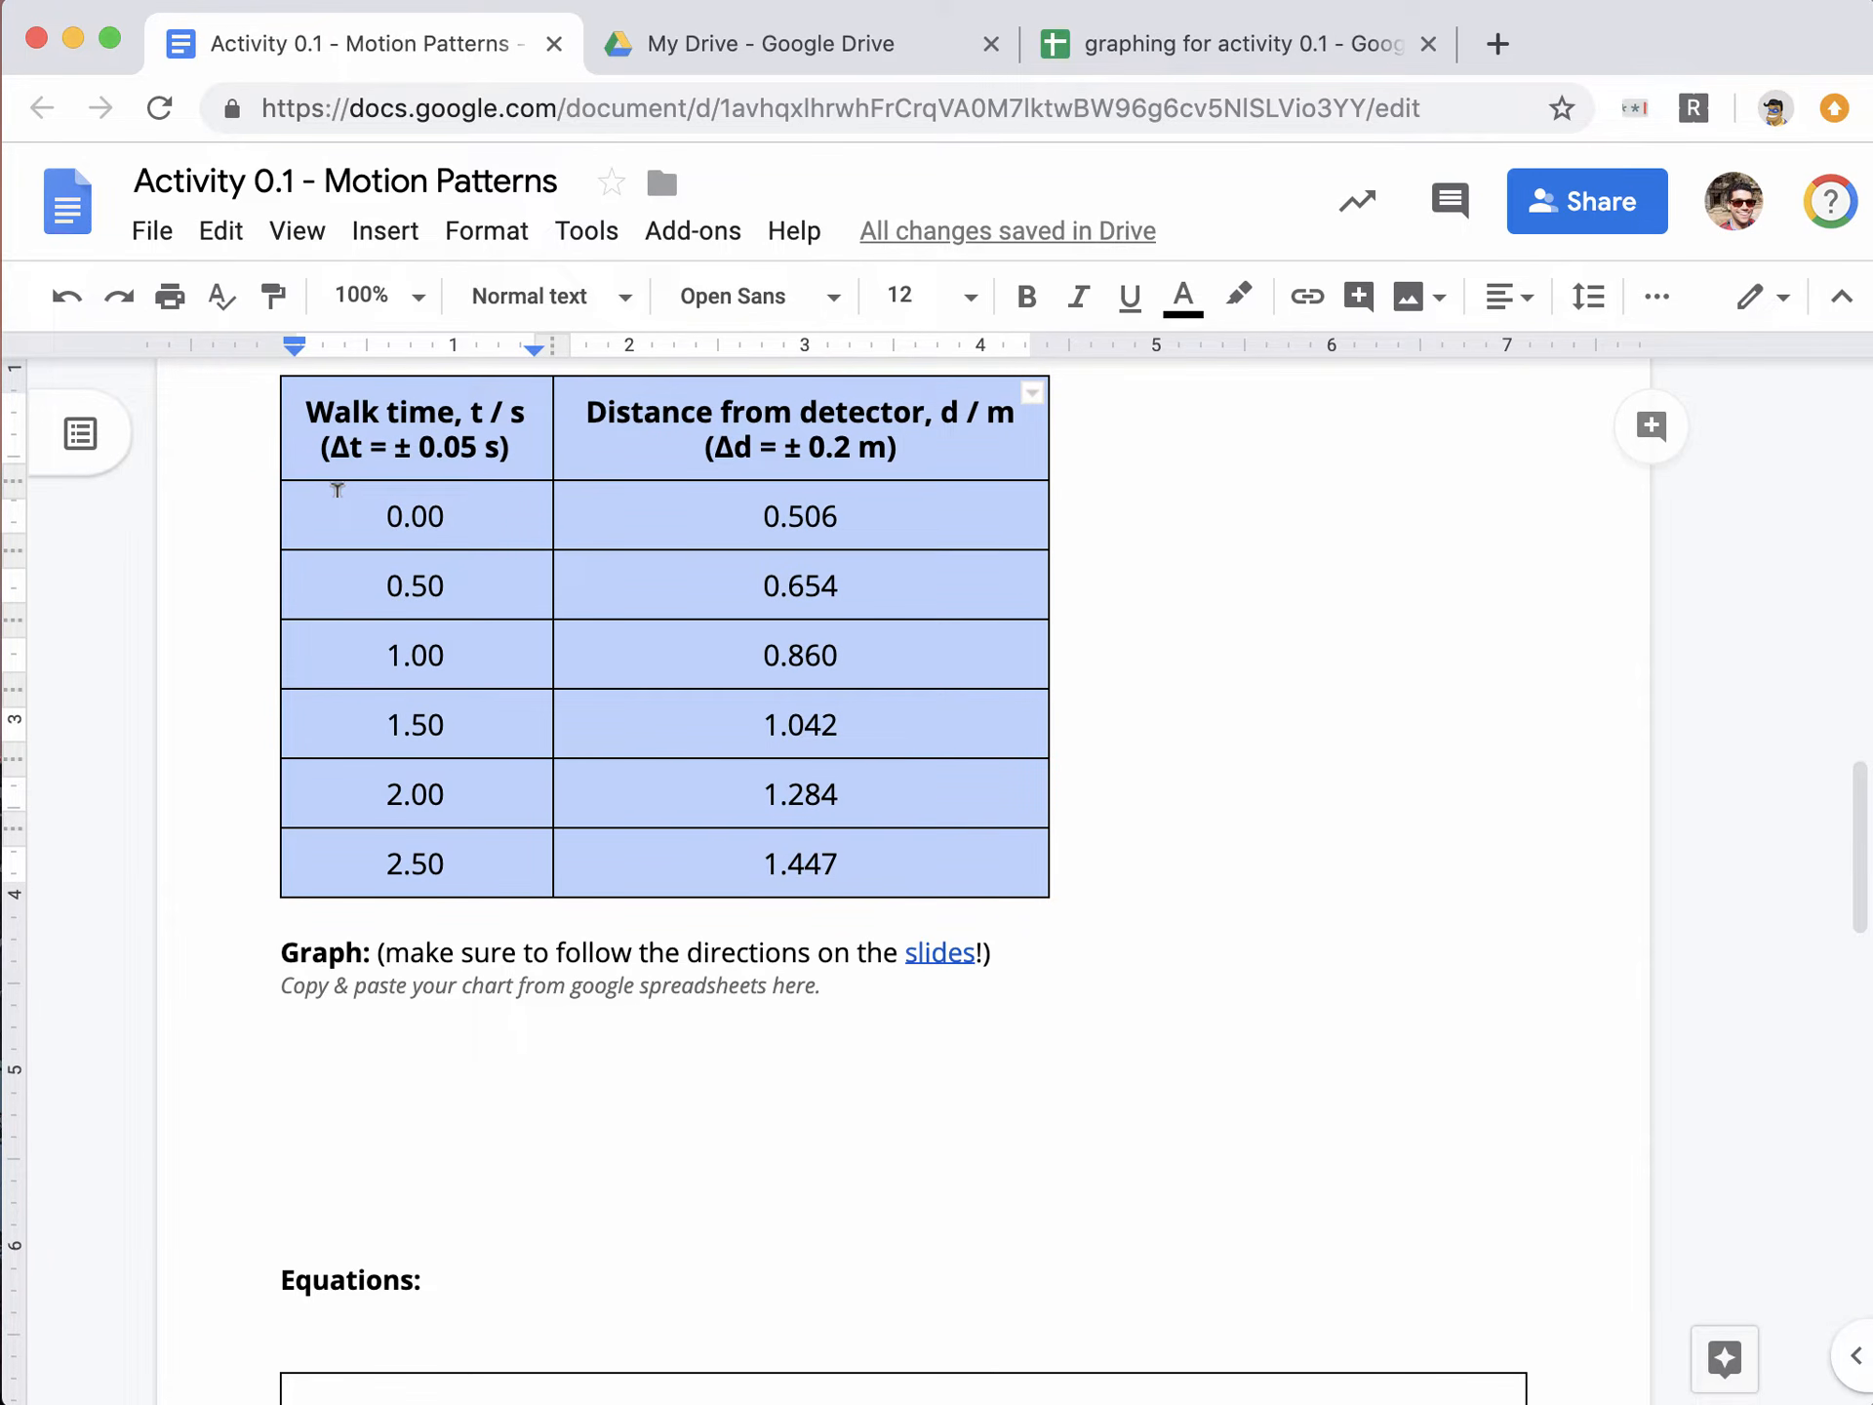
click(1144, 47)
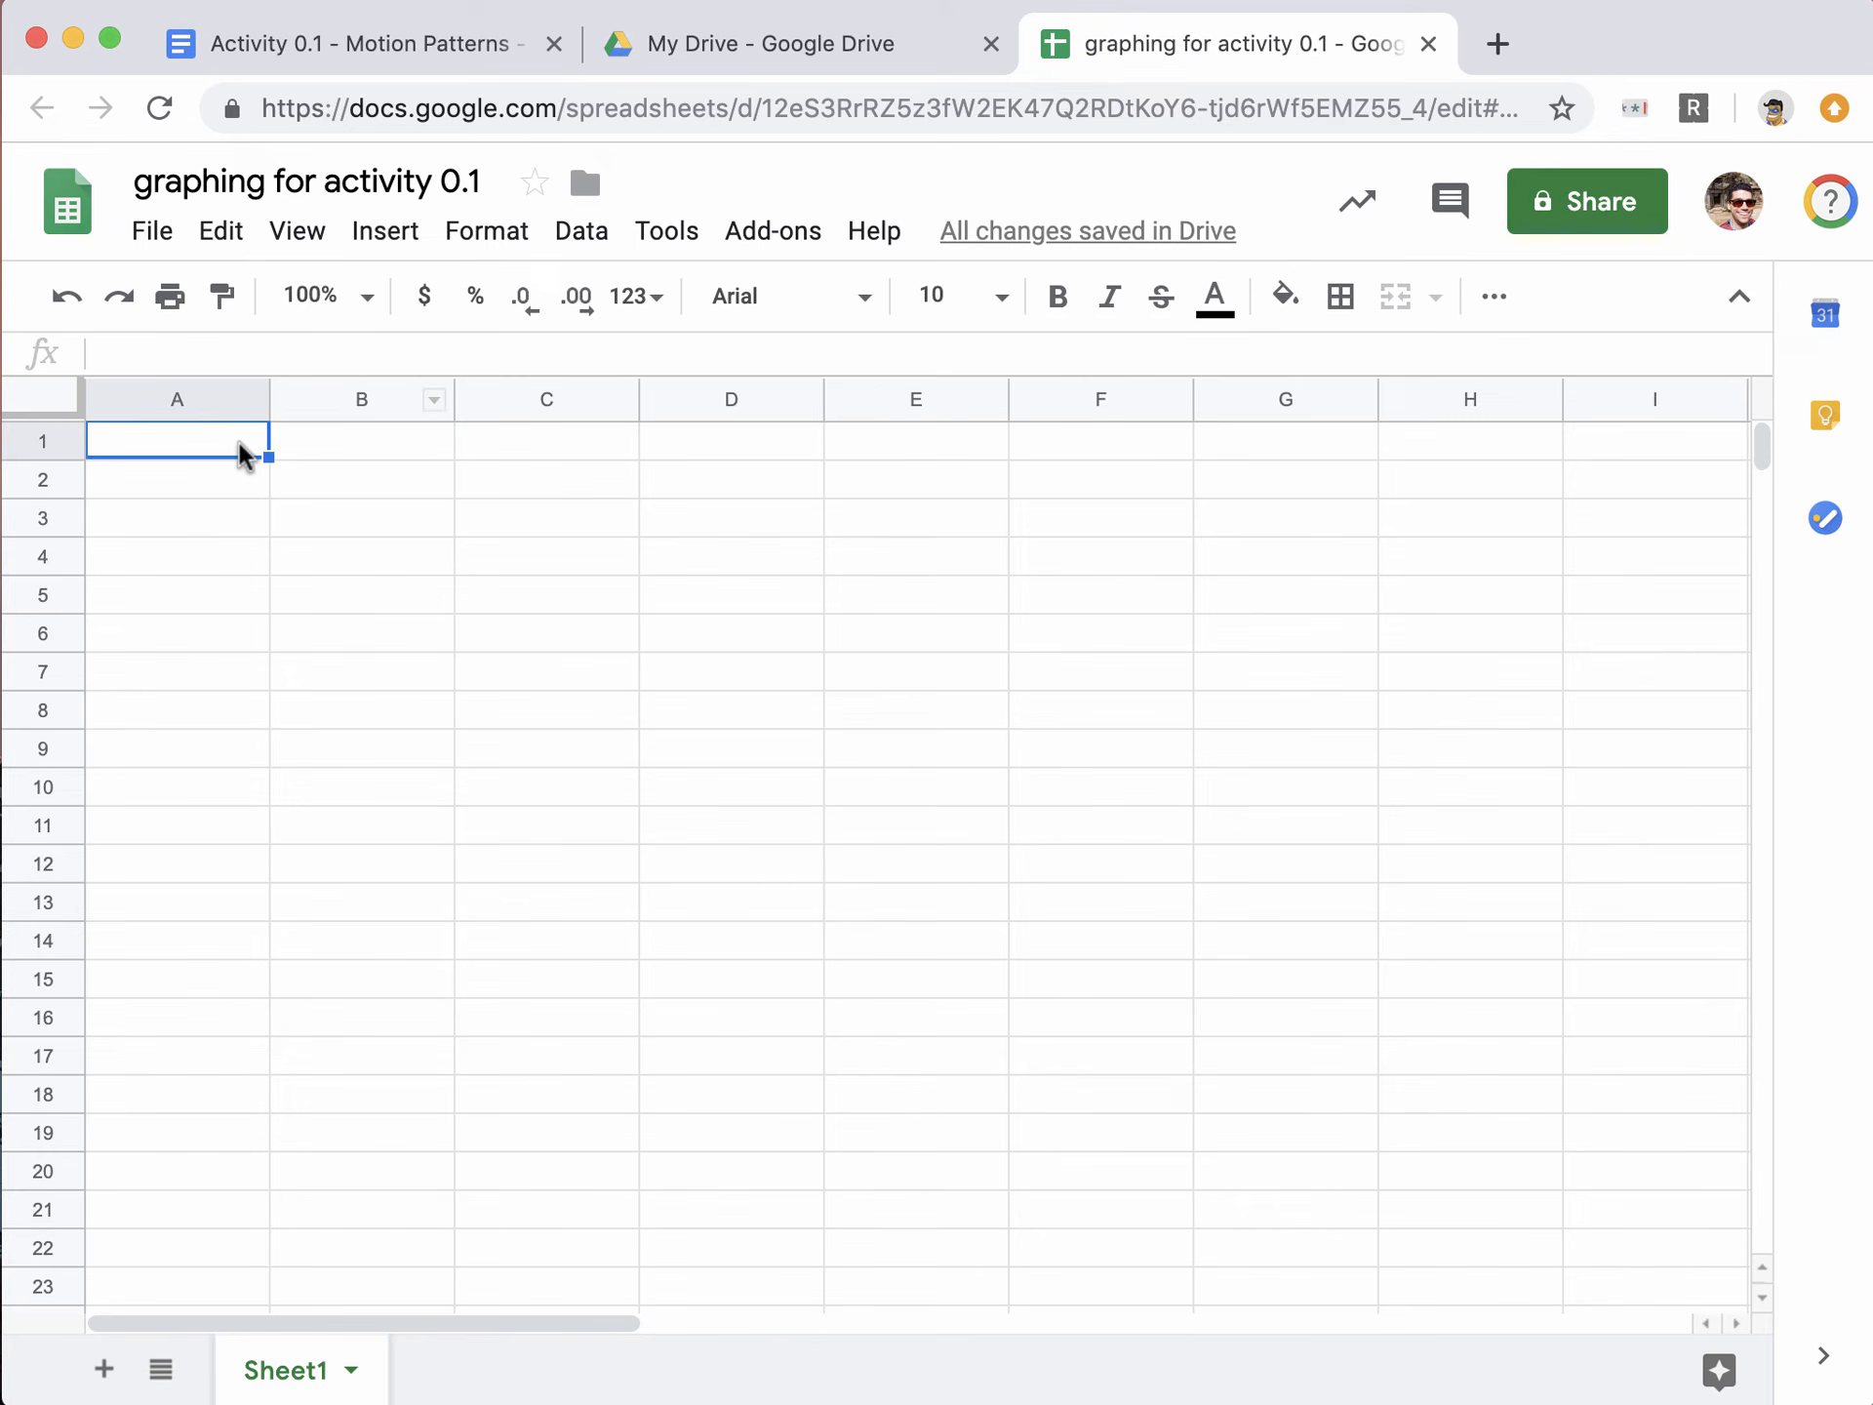
click(228, 237)
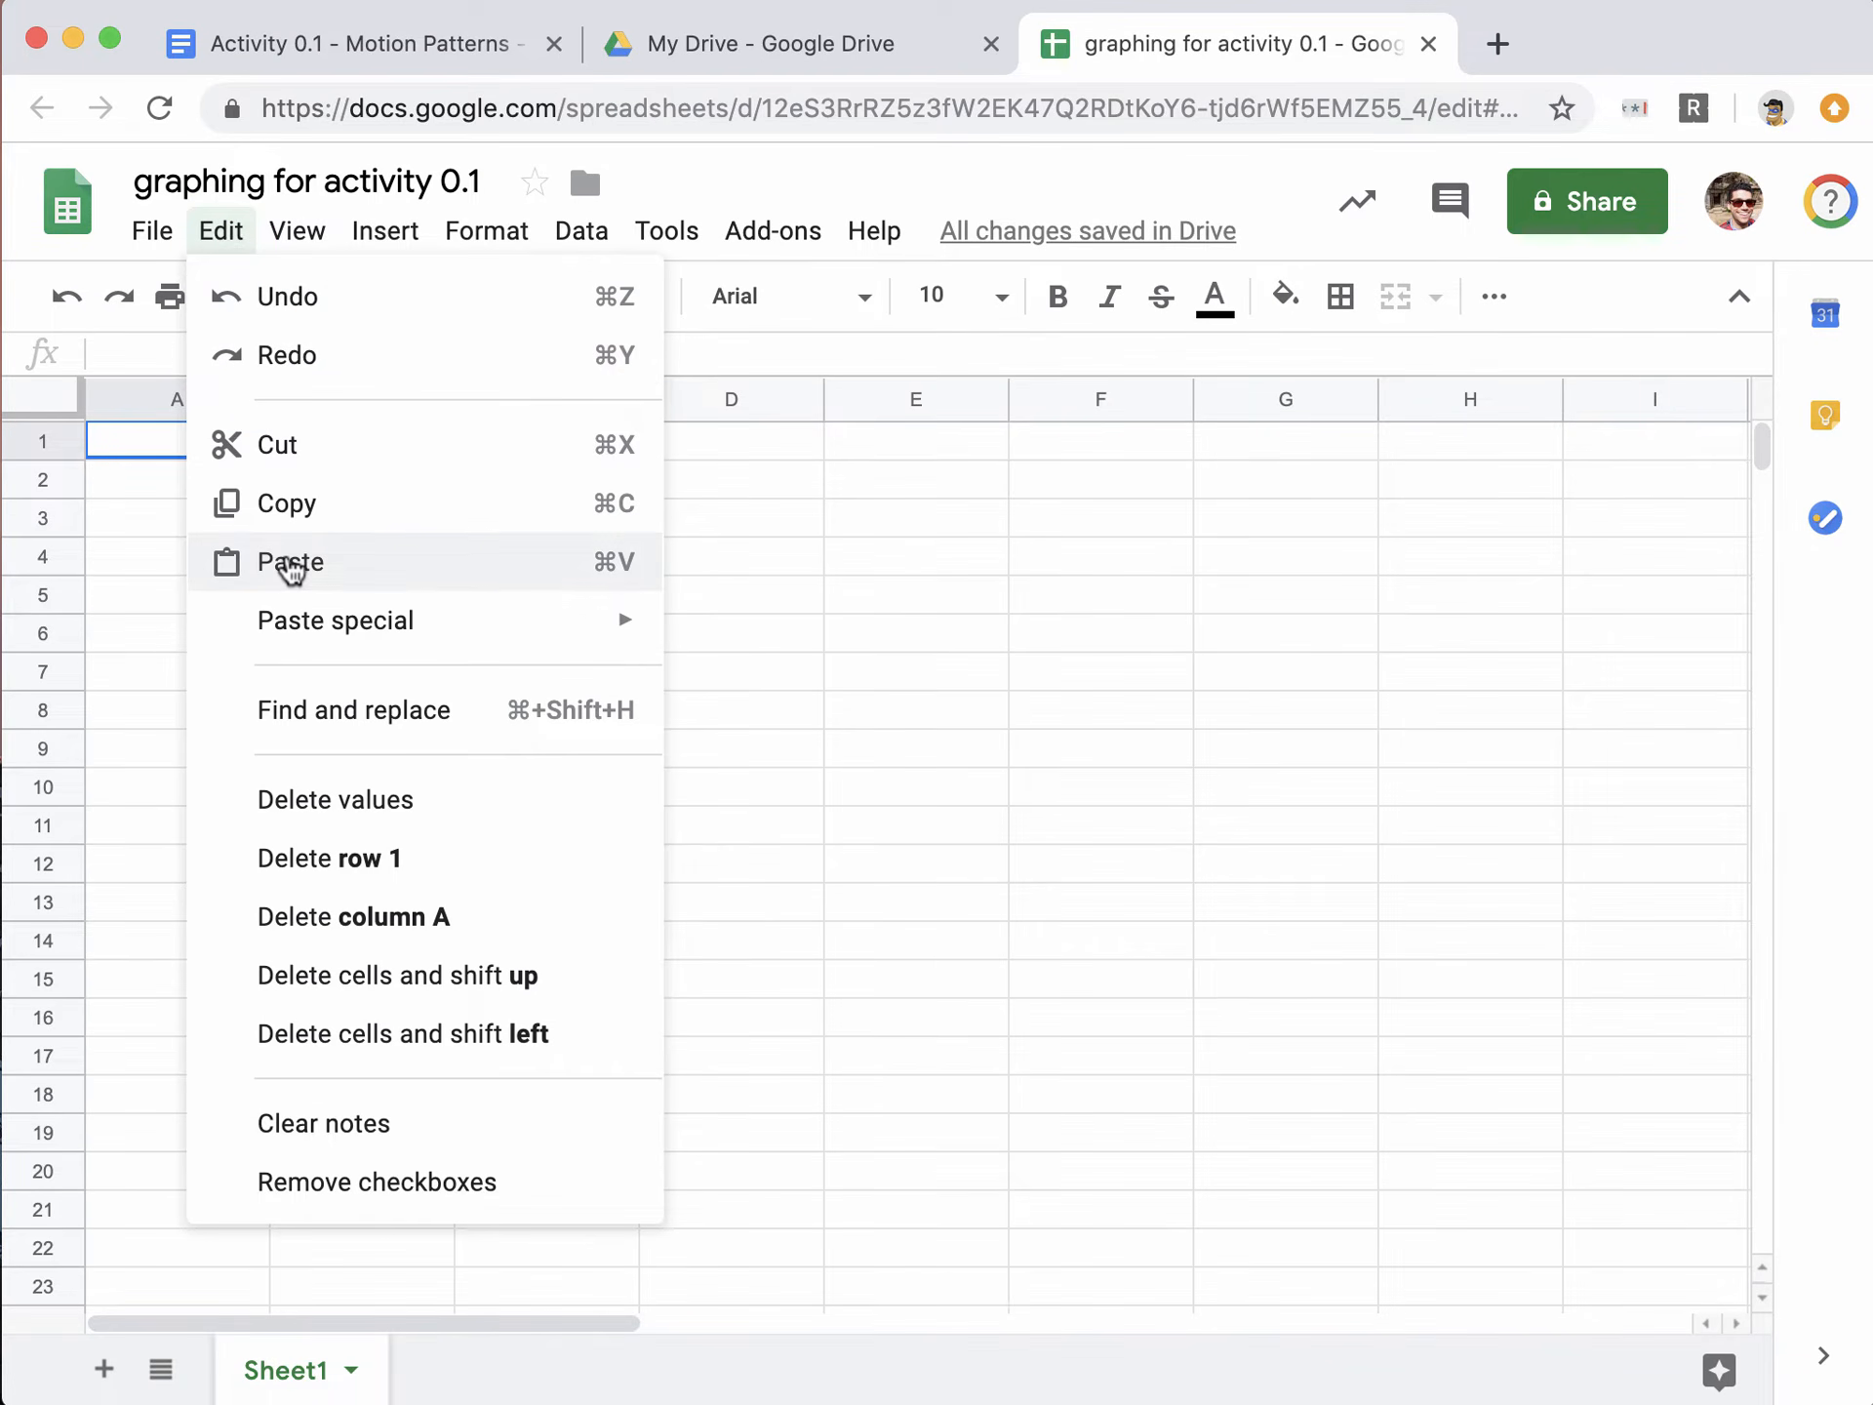
click(290, 564)
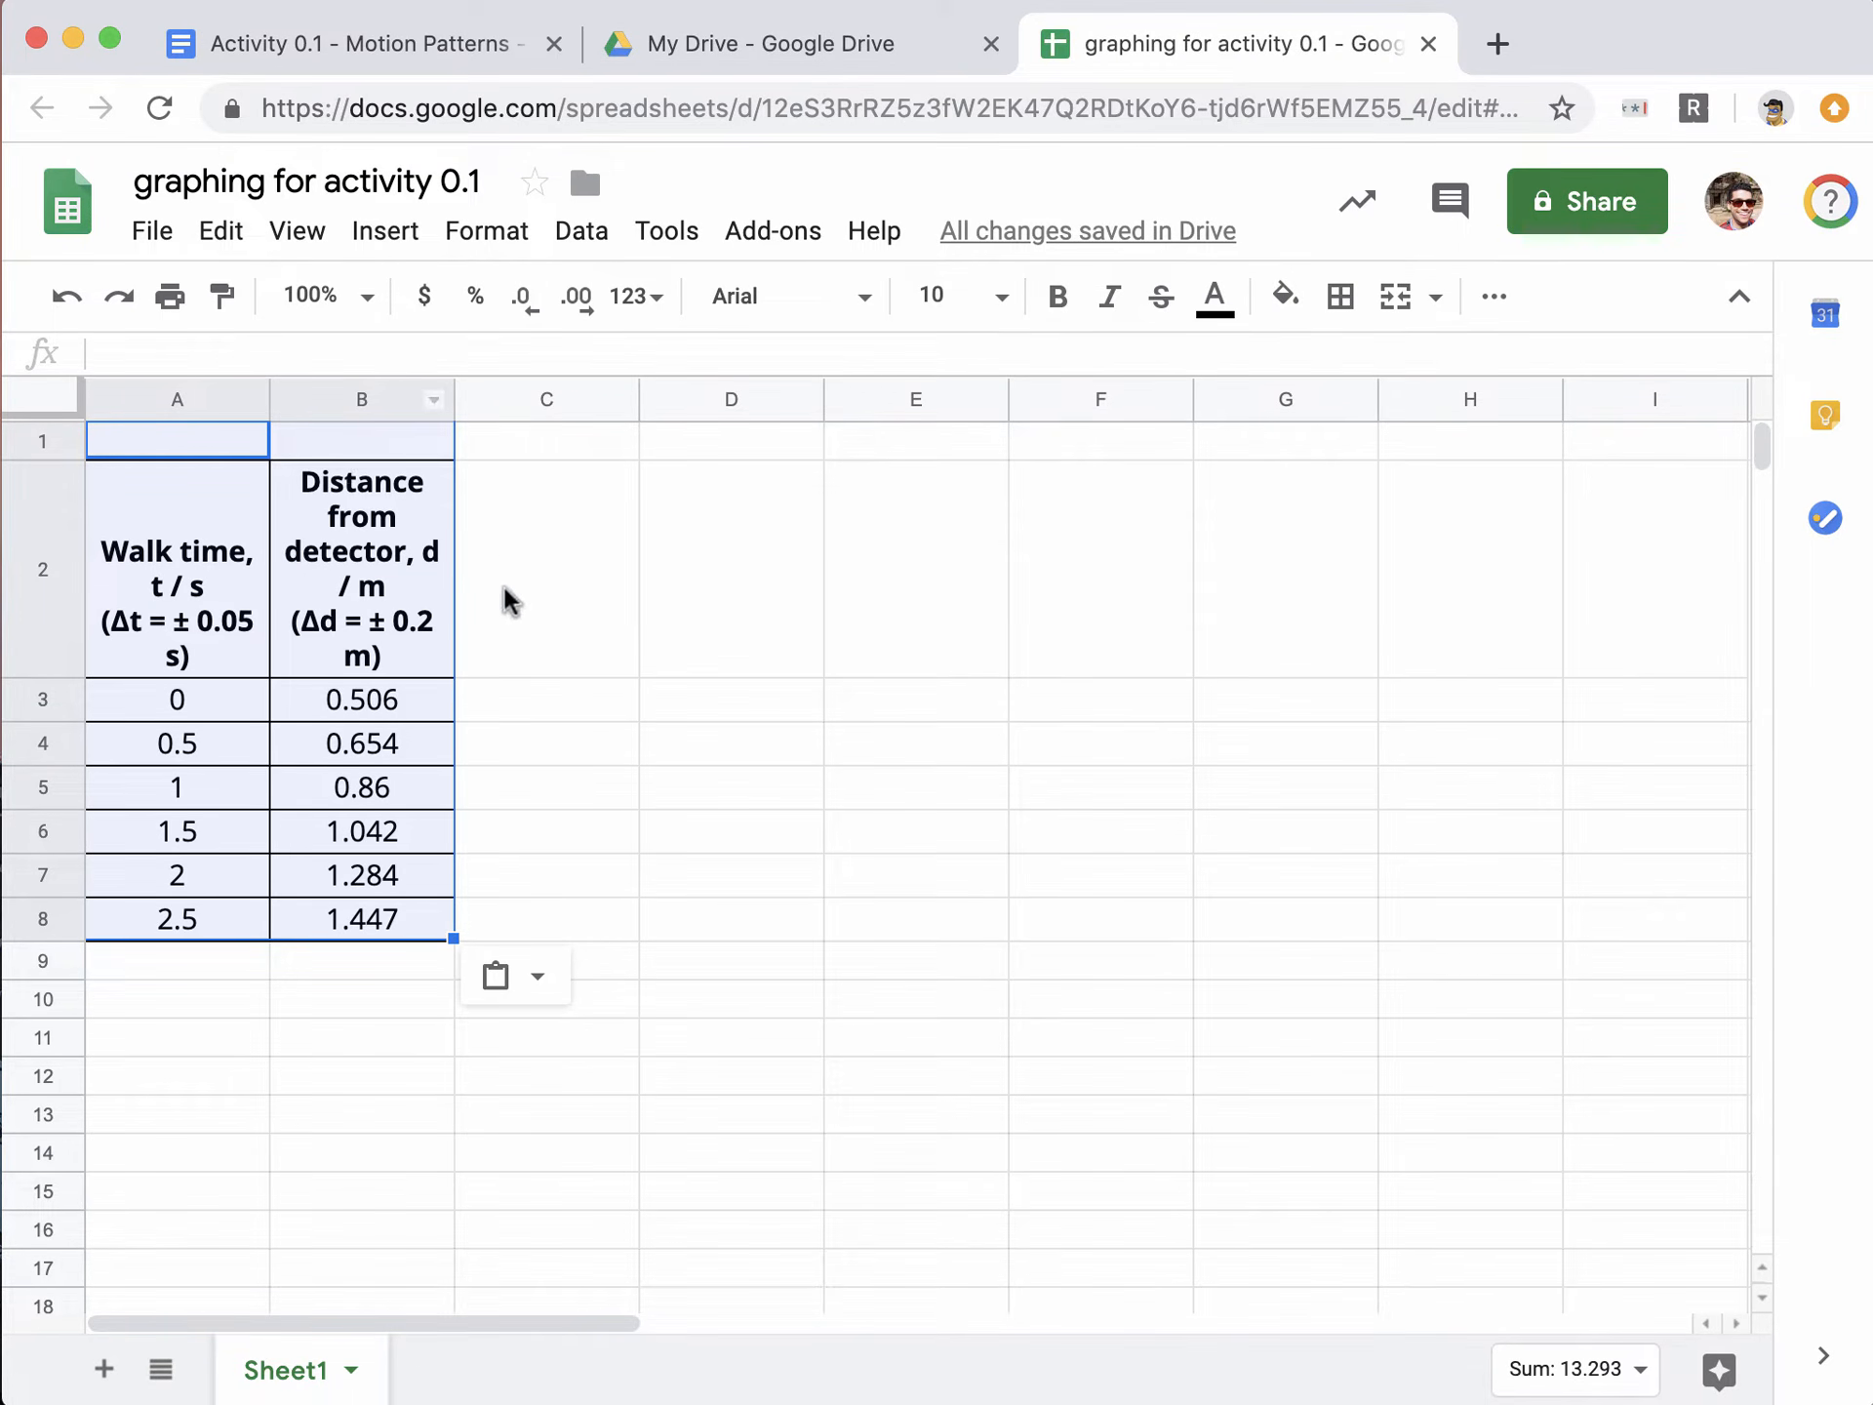
Step: Widen columns B and A so the table headings wrap onto fewer lines
click(444, 400)
drag(446, 410, 627, 400)
drag(271, 398, 327, 402)
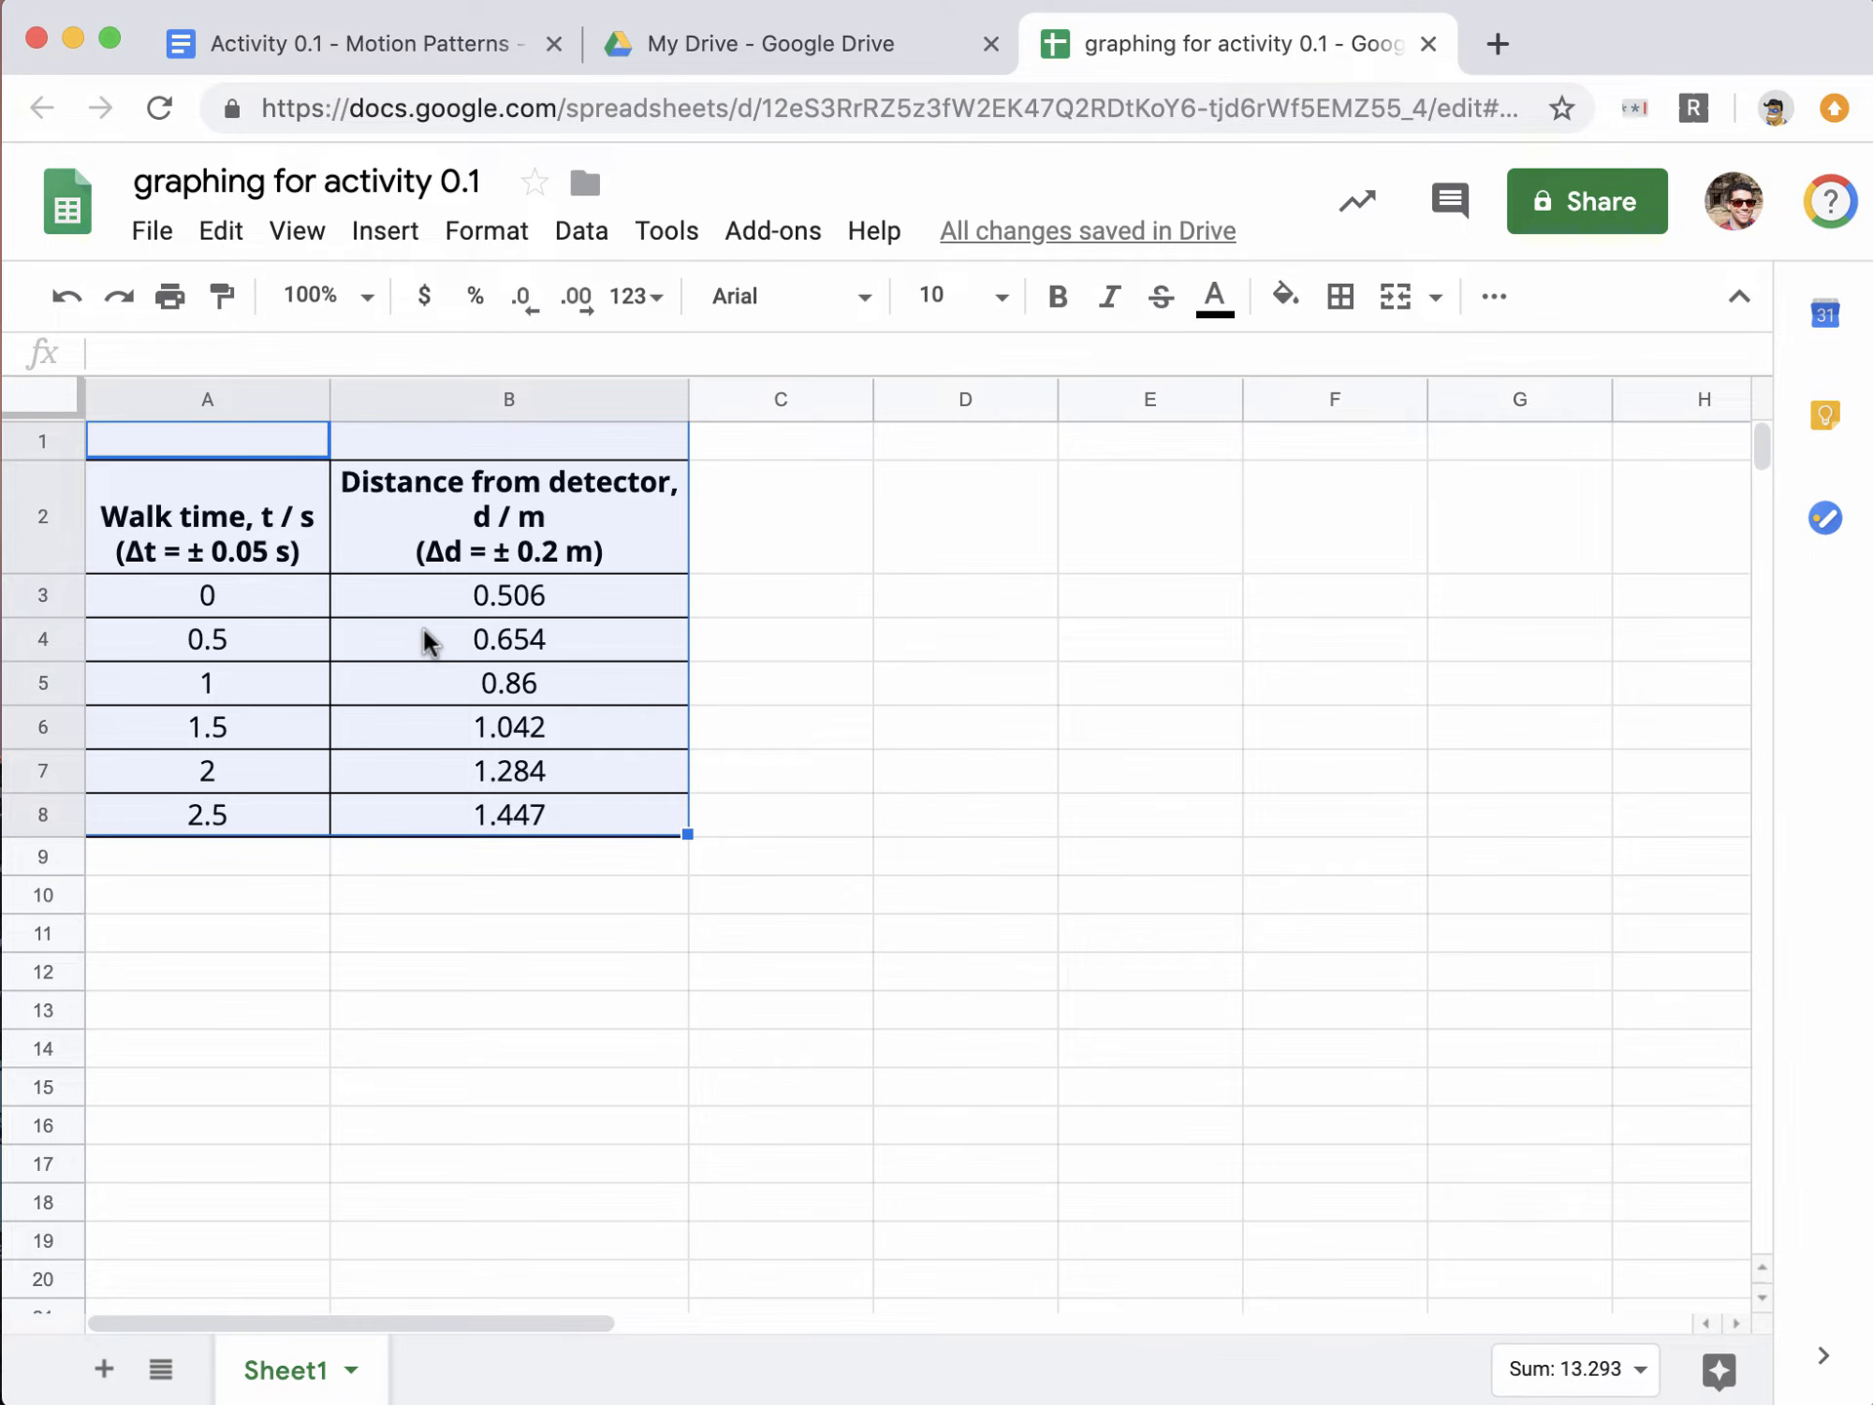
click(468, 922)
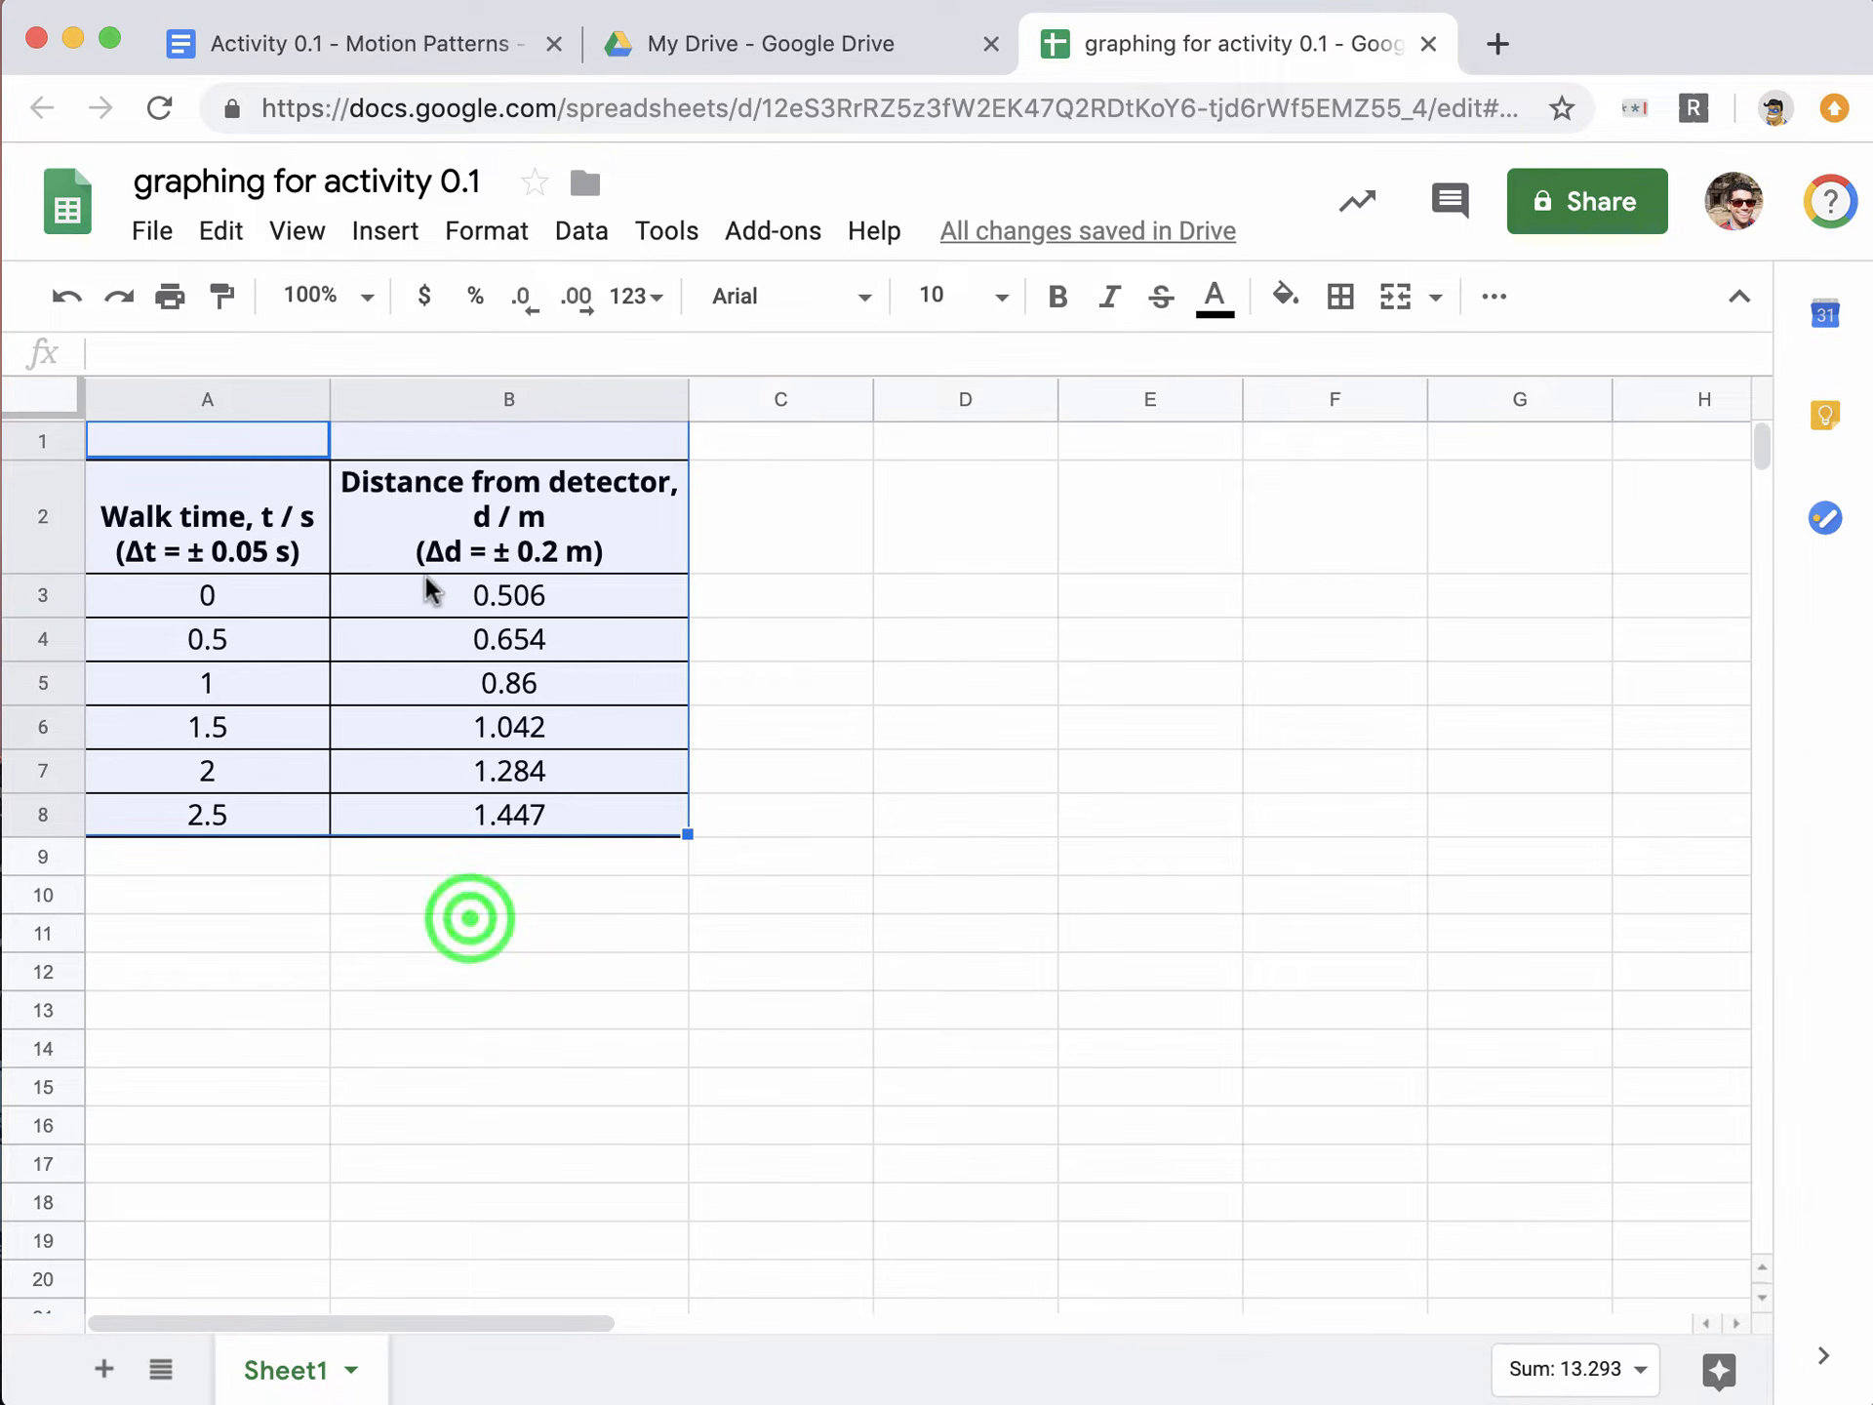
Step: Insert a chart from the table data in A2:B8, including the headings
click(239, 524)
drag(238, 524, 452, 803)
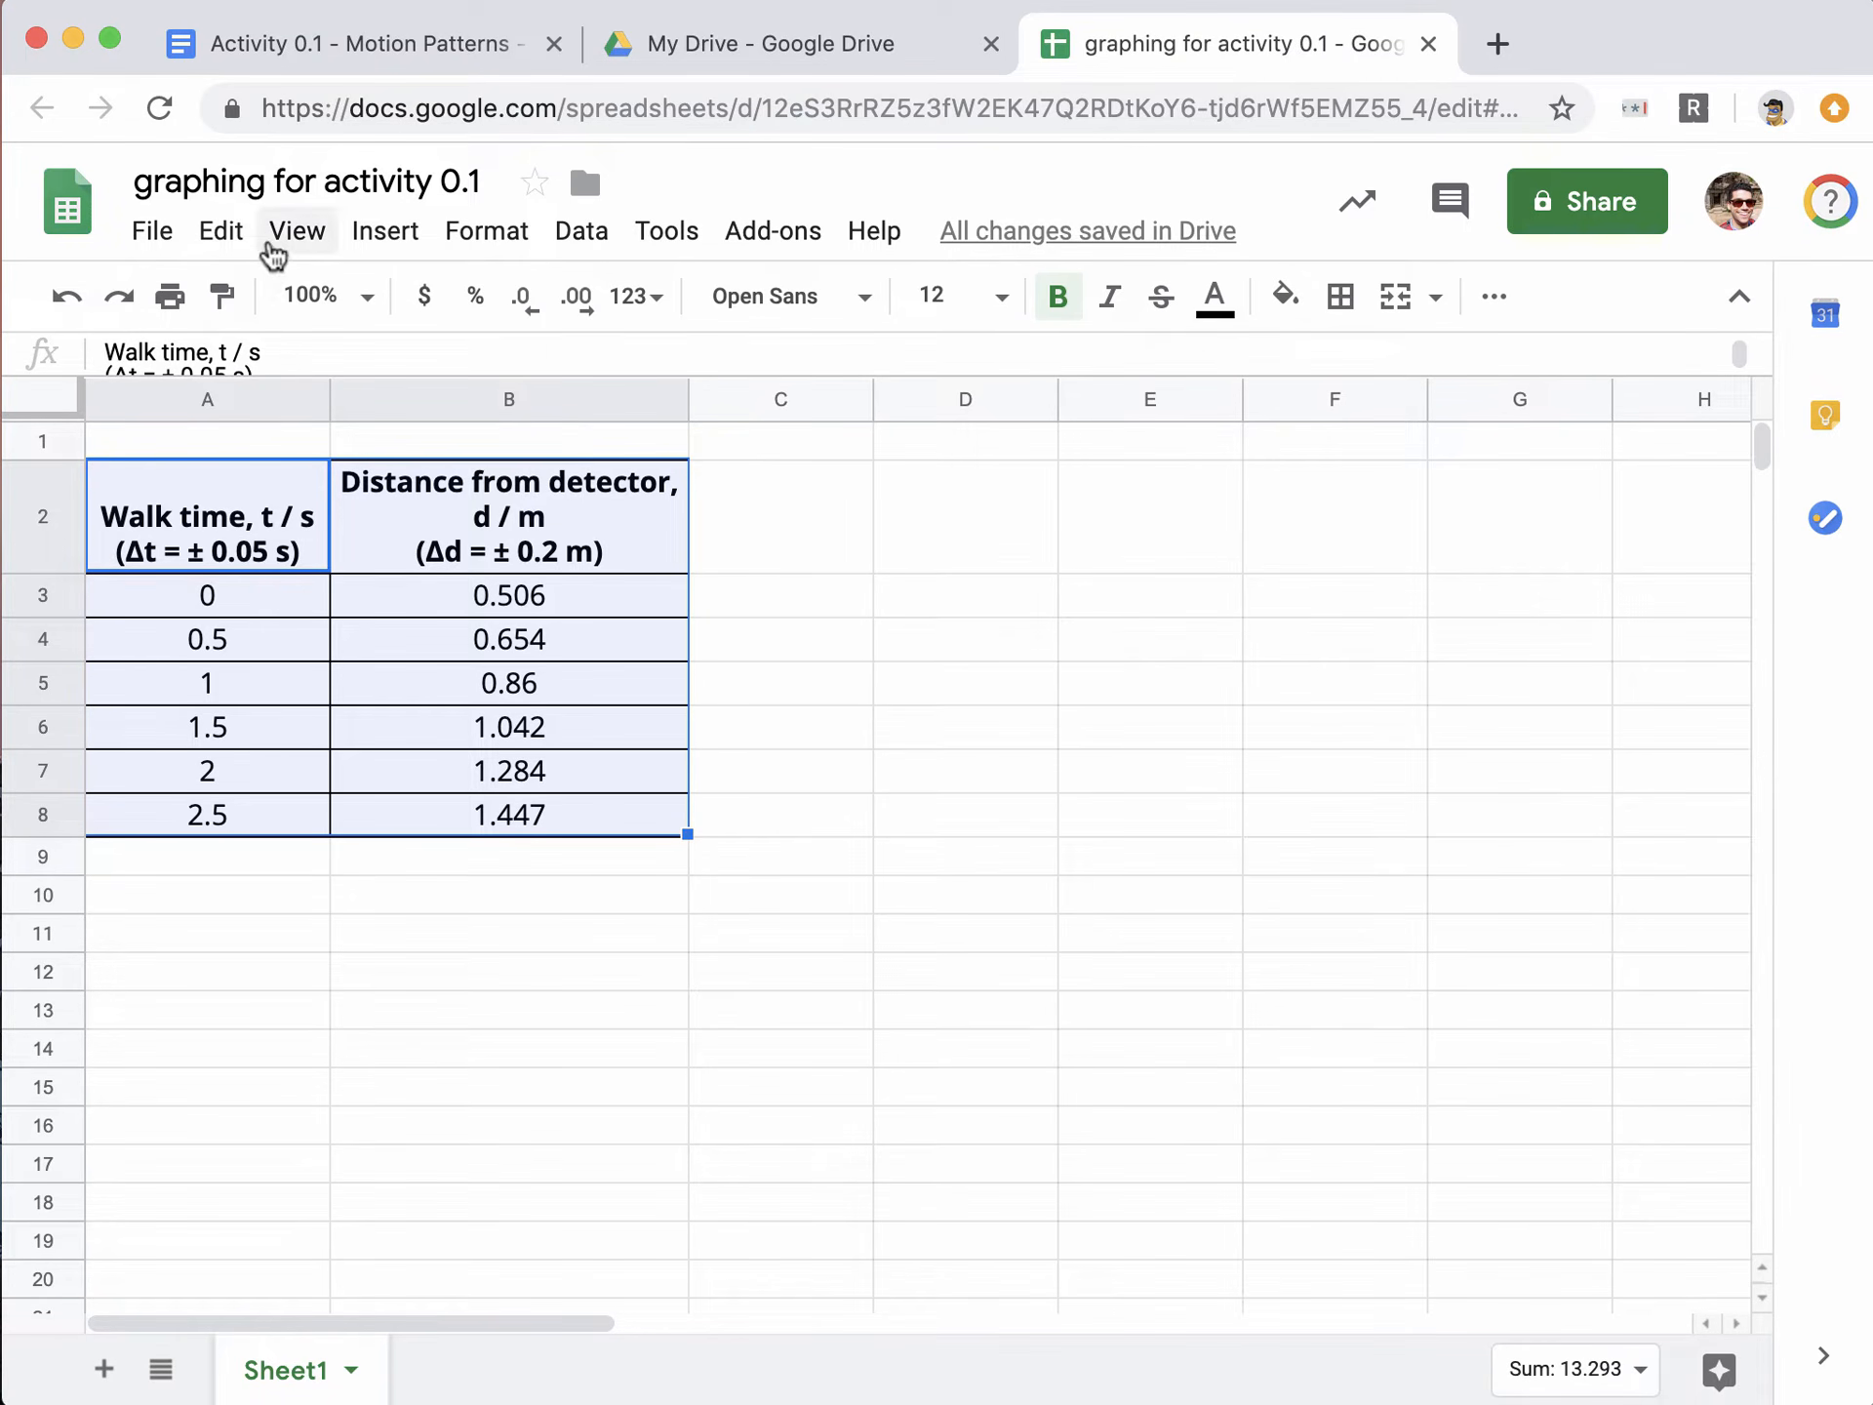
click(396, 234)
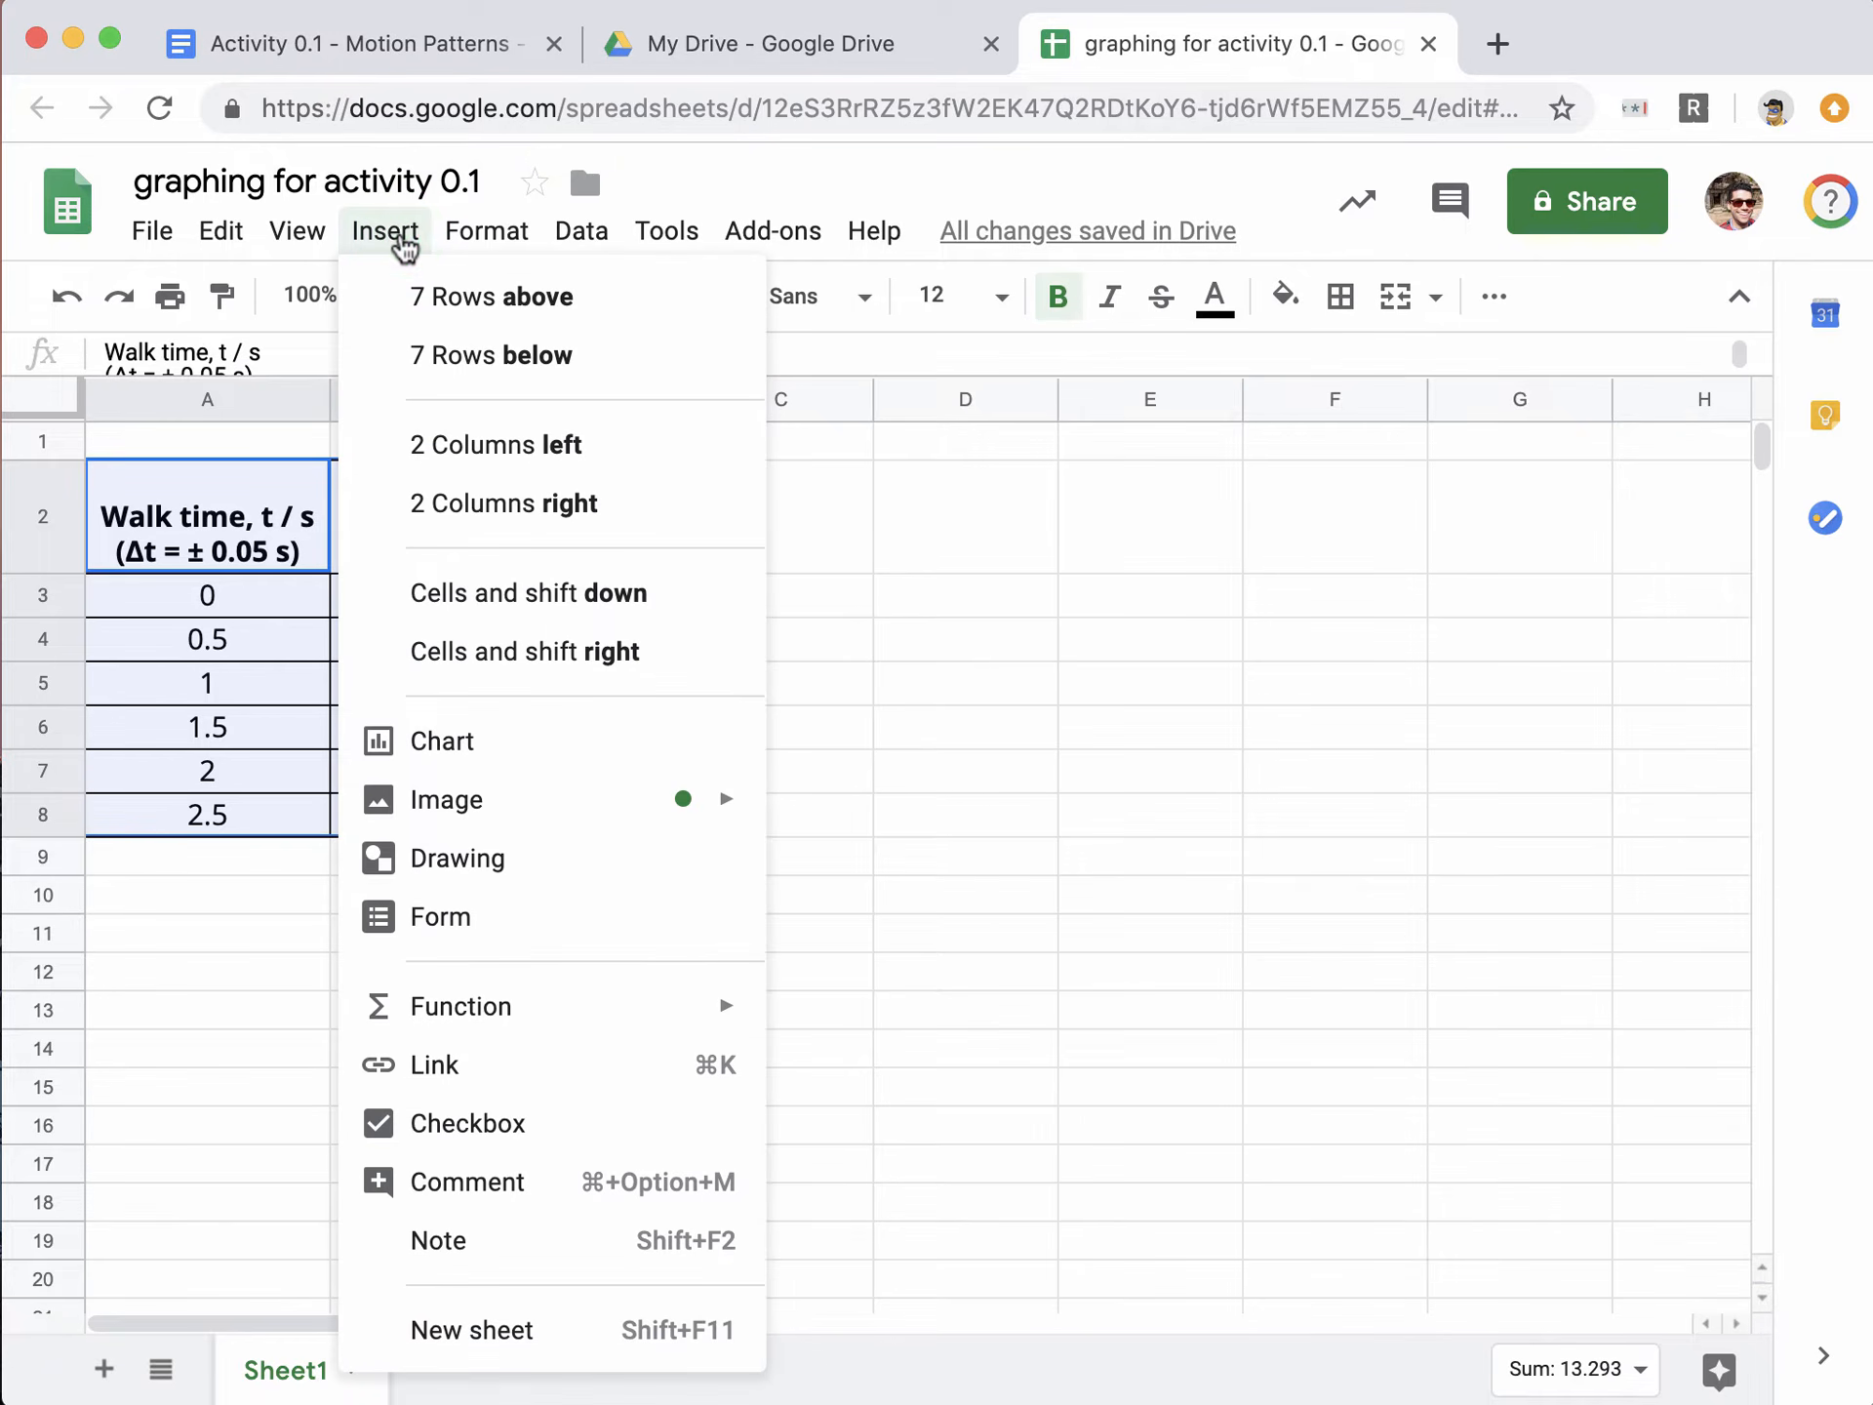
click(556, 734)
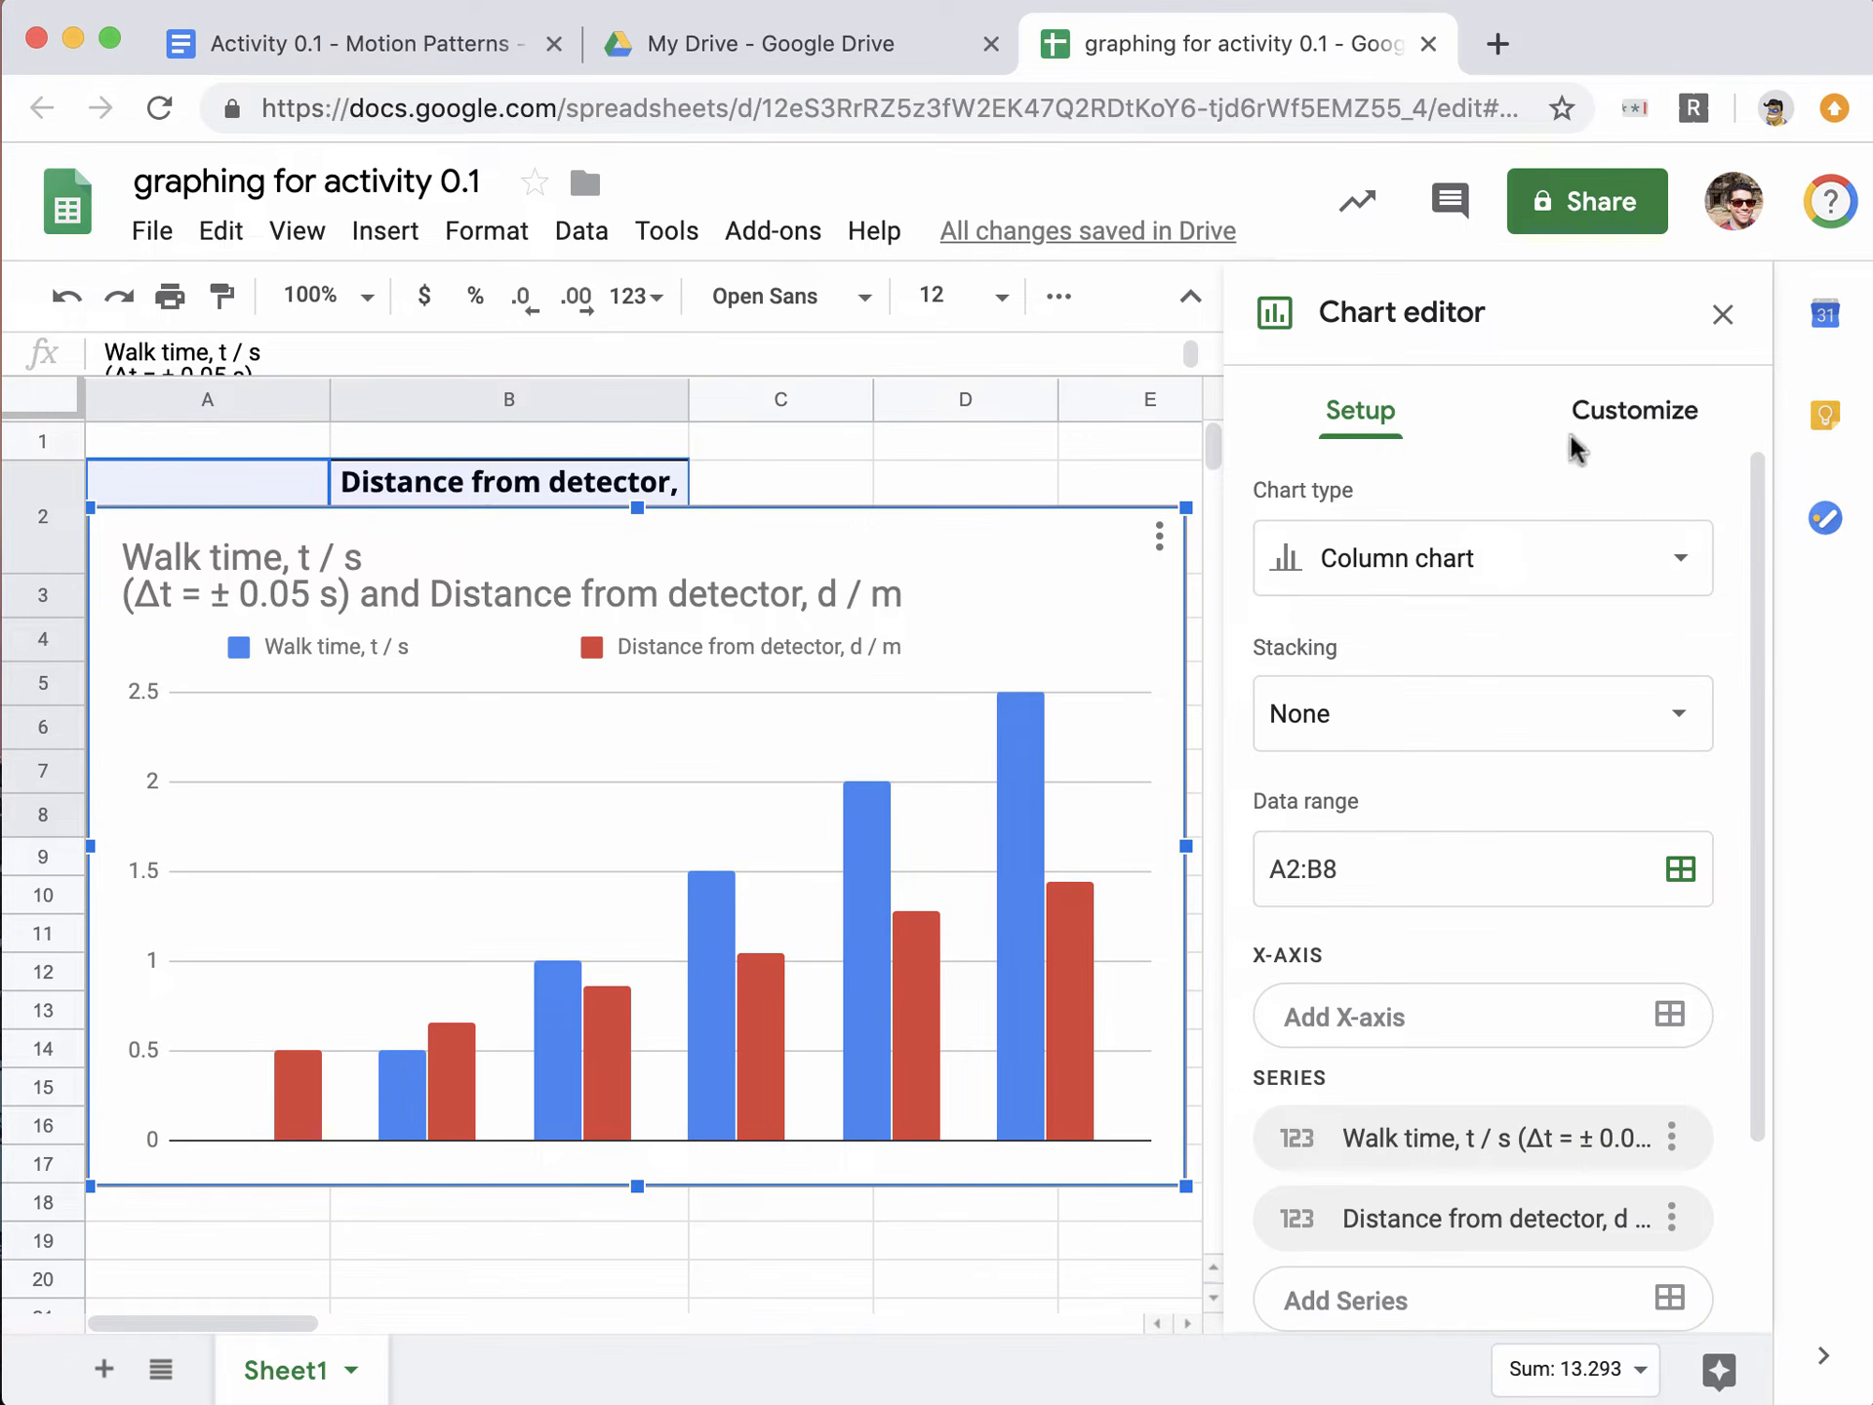
Step: Change the chart type to Scatter chart
click(1451, 558)
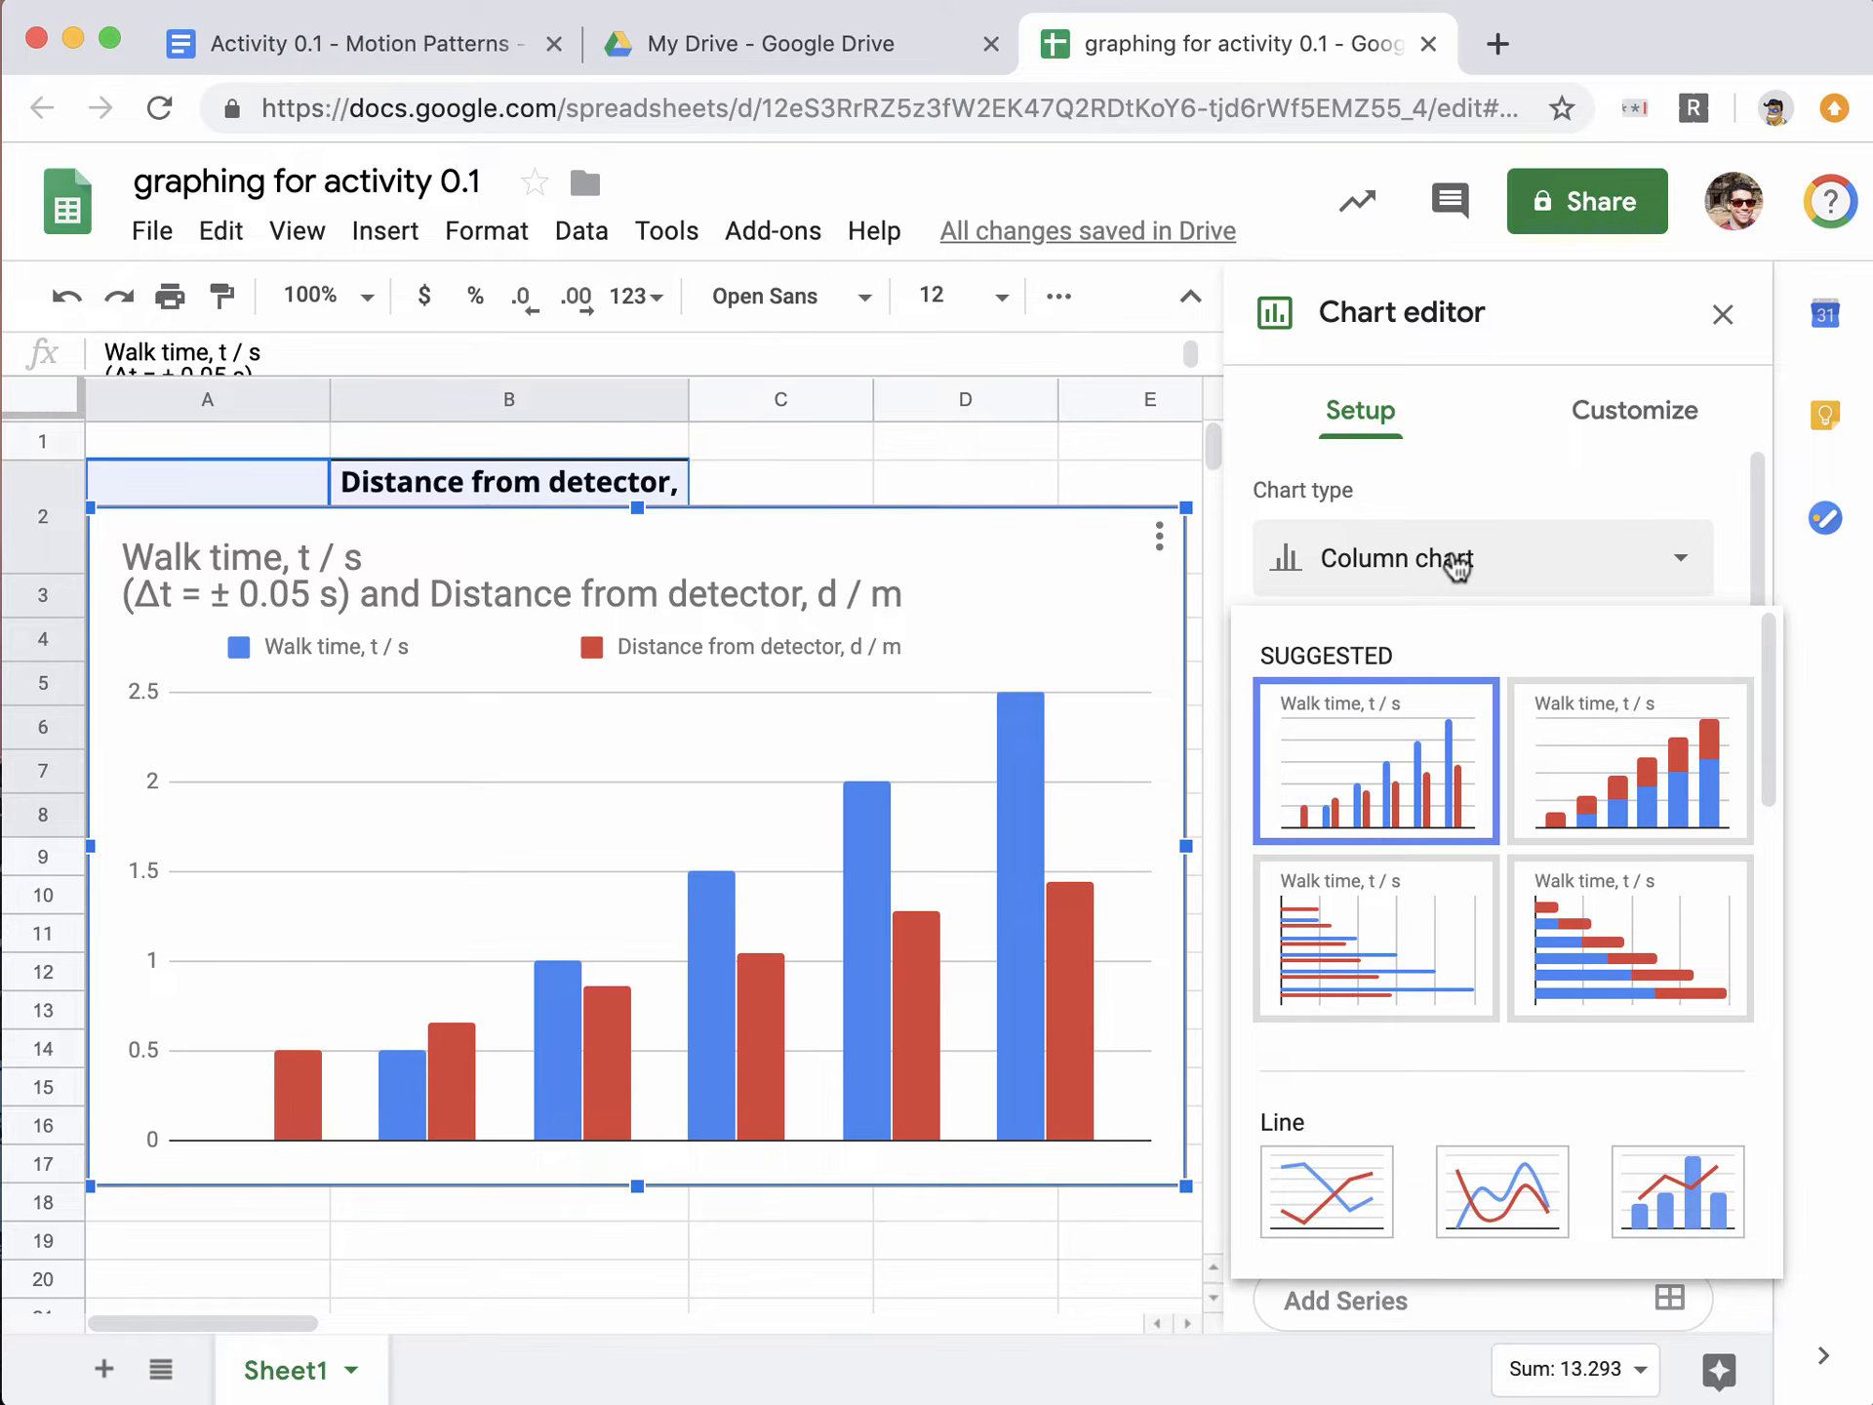
scroll(1475, 824, down, 3)
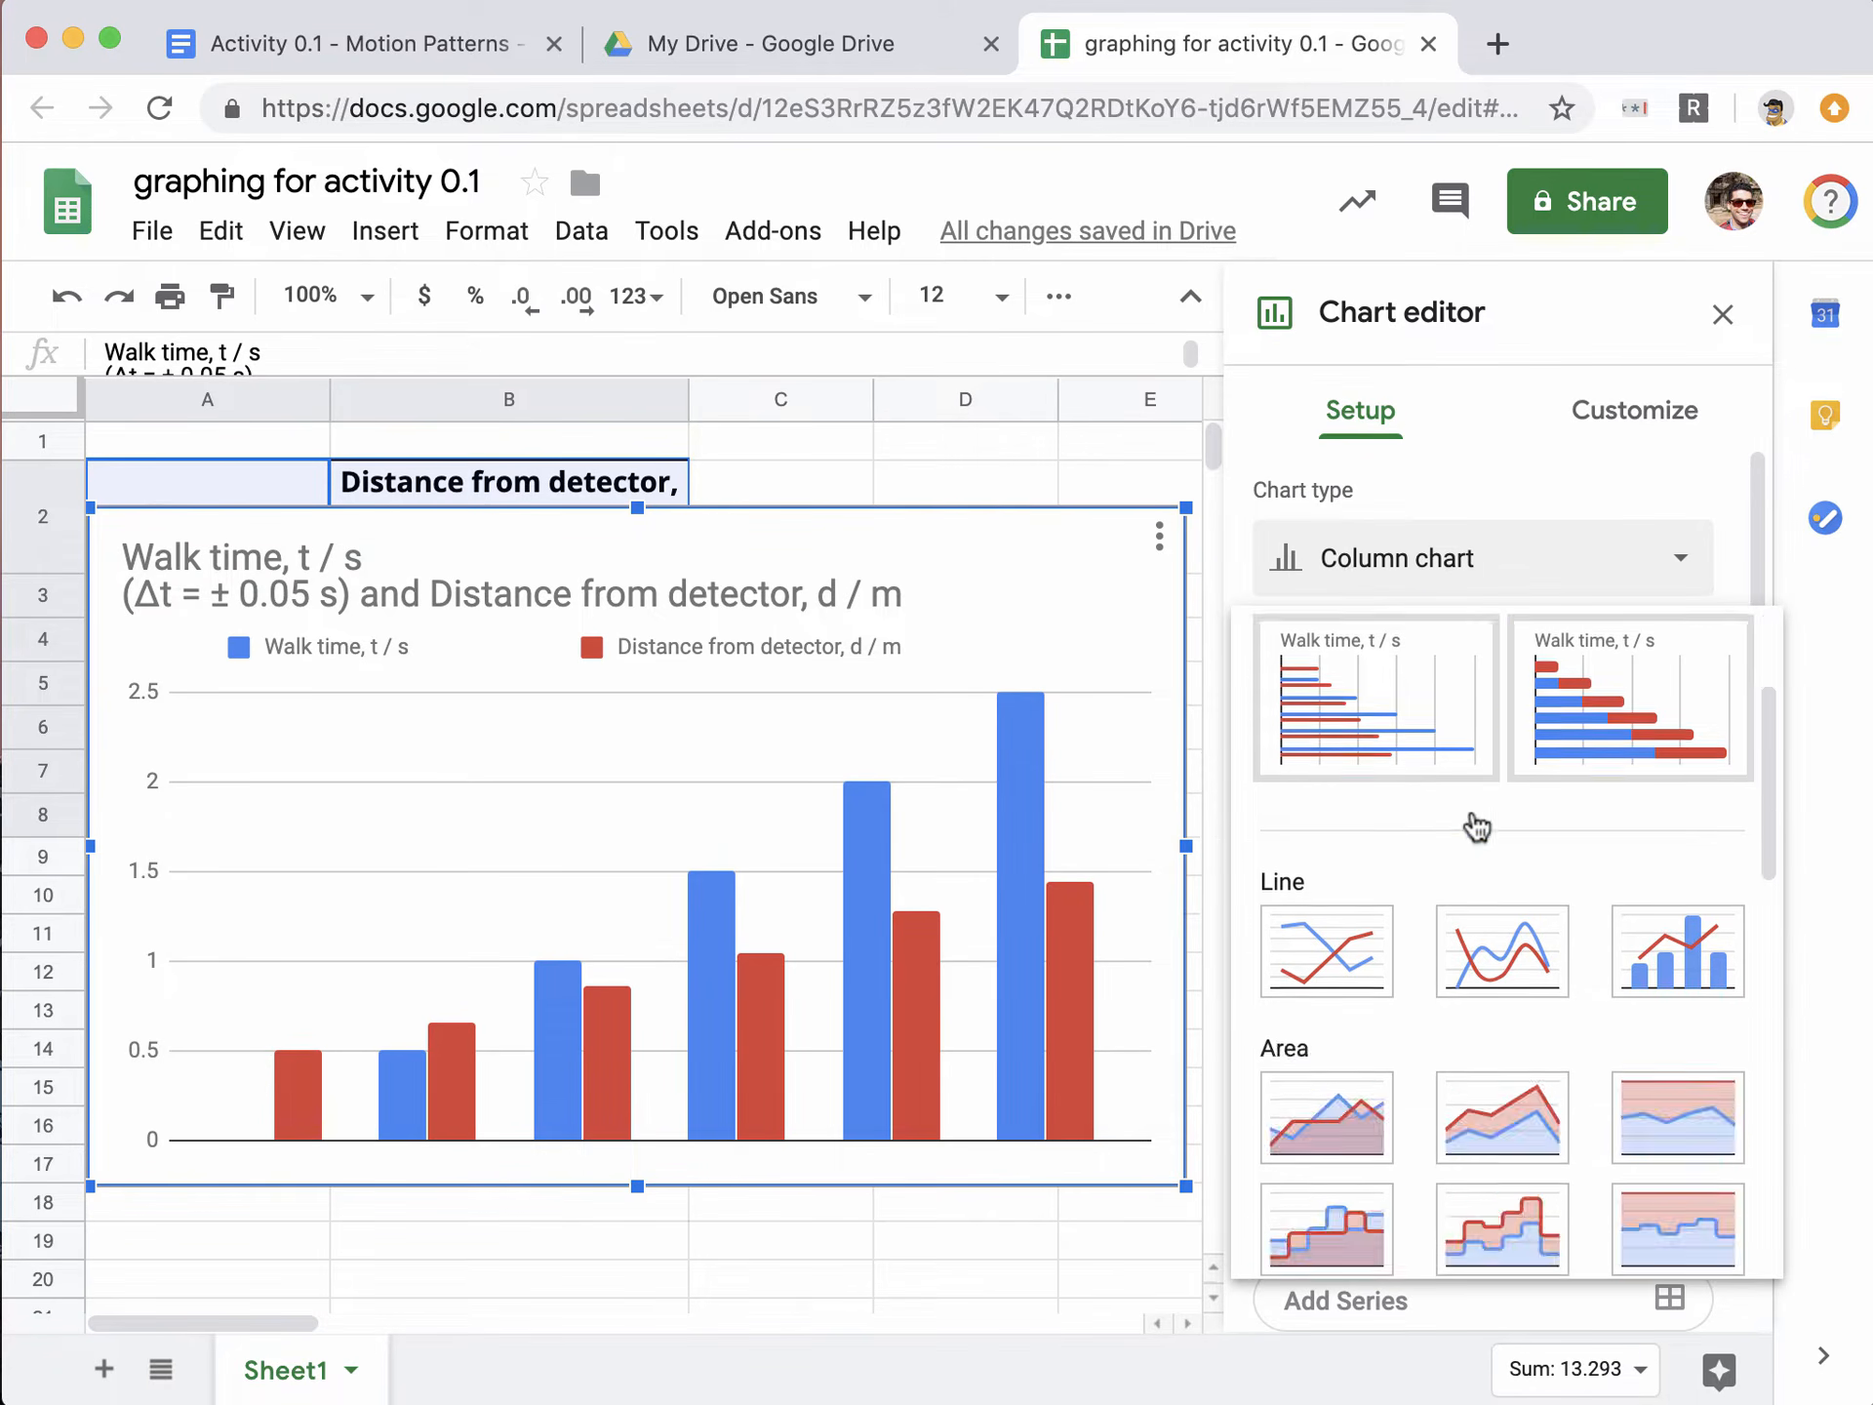
scroll(1475, 825, down, 10)
click(1359, 802)
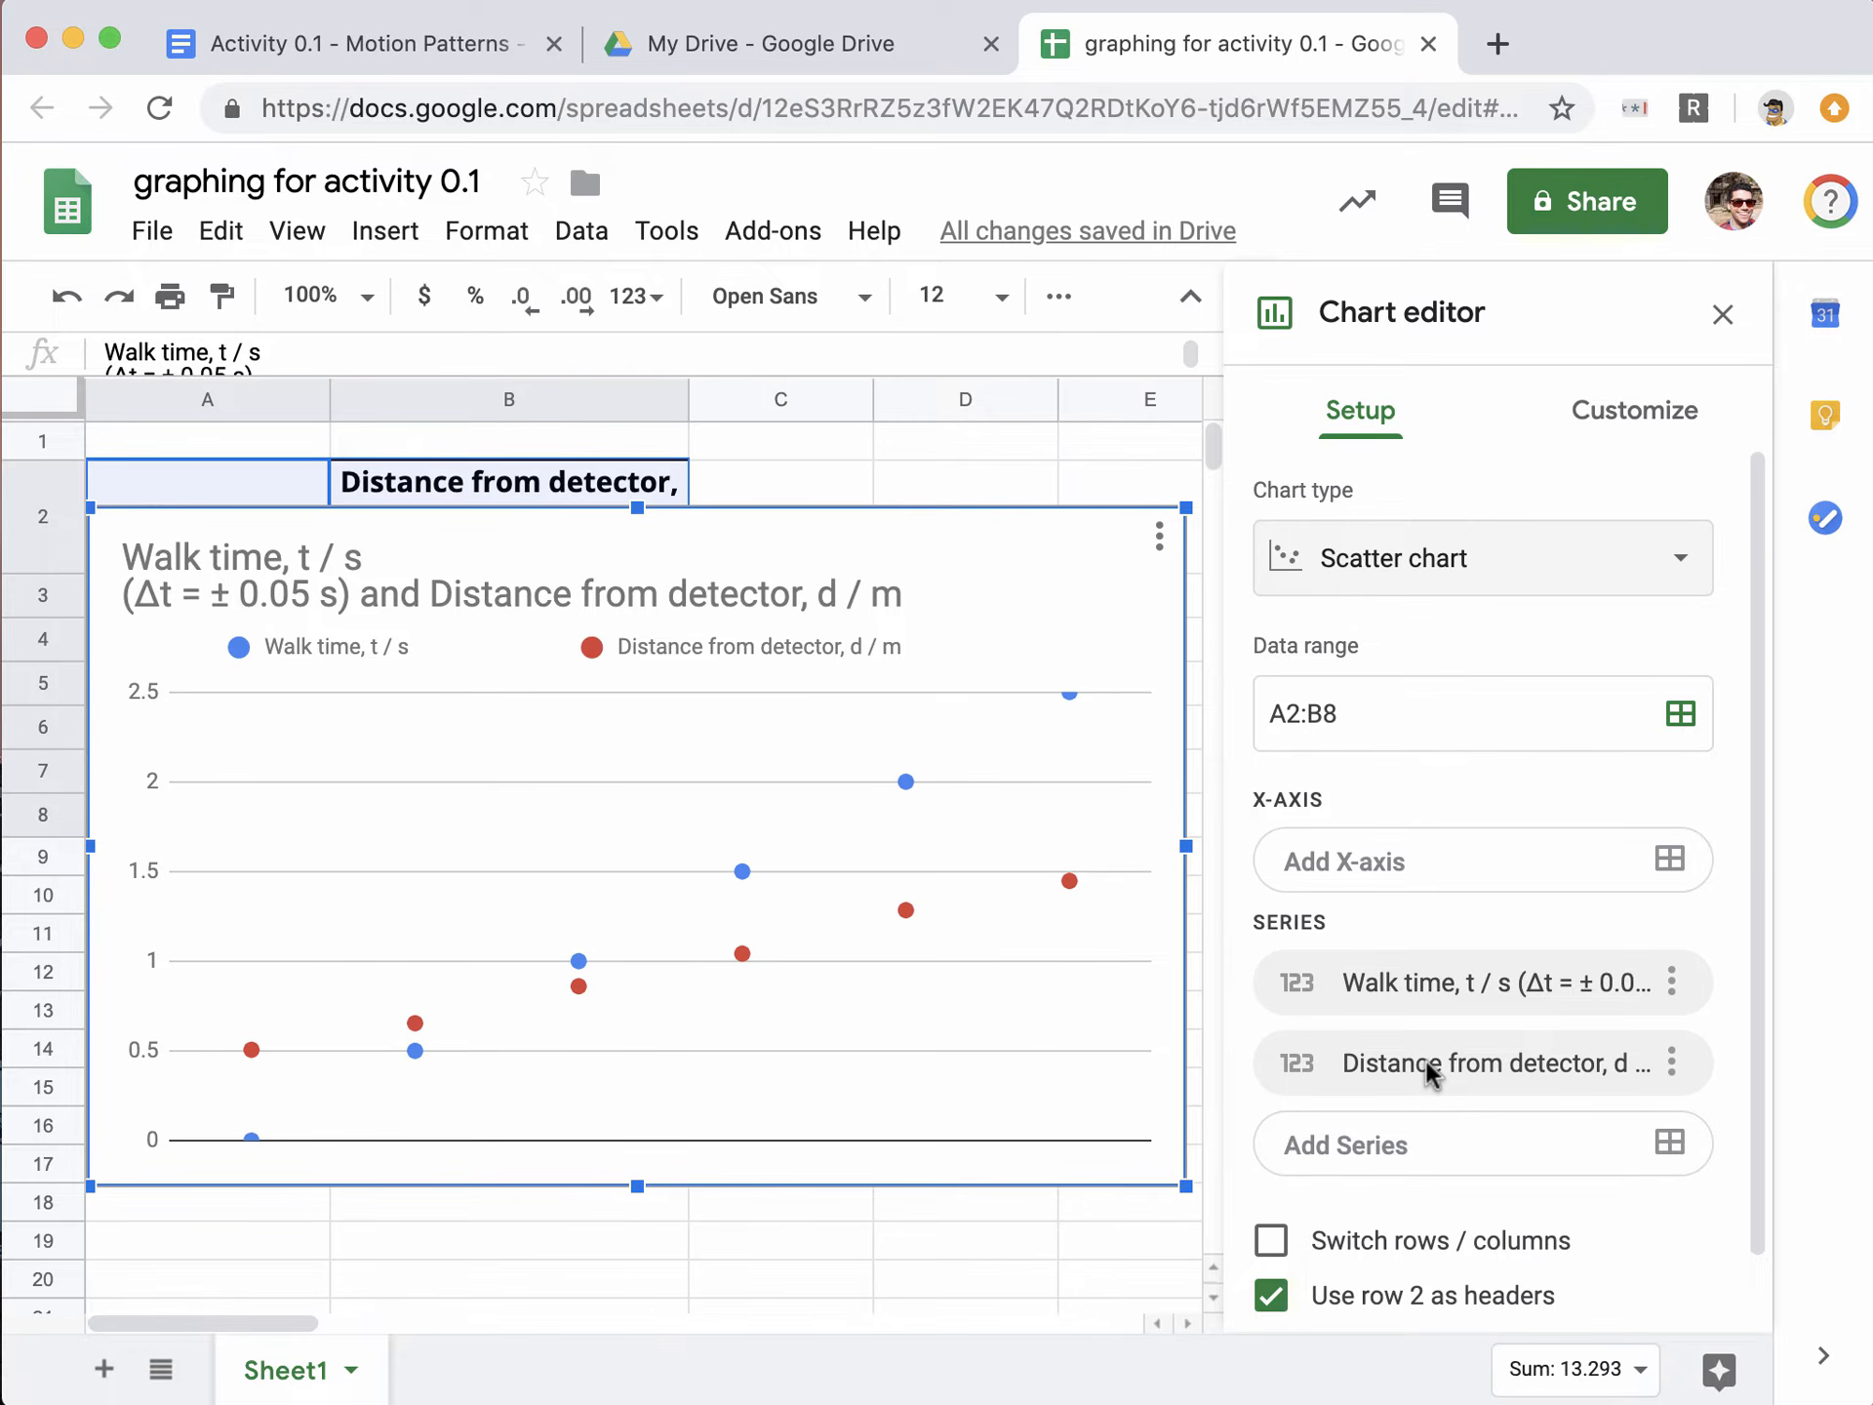
Step: Use column A as labels for the scatter chart and move the chart down to just below the table's heading row
drag(1747, 901, 1750, 1088)
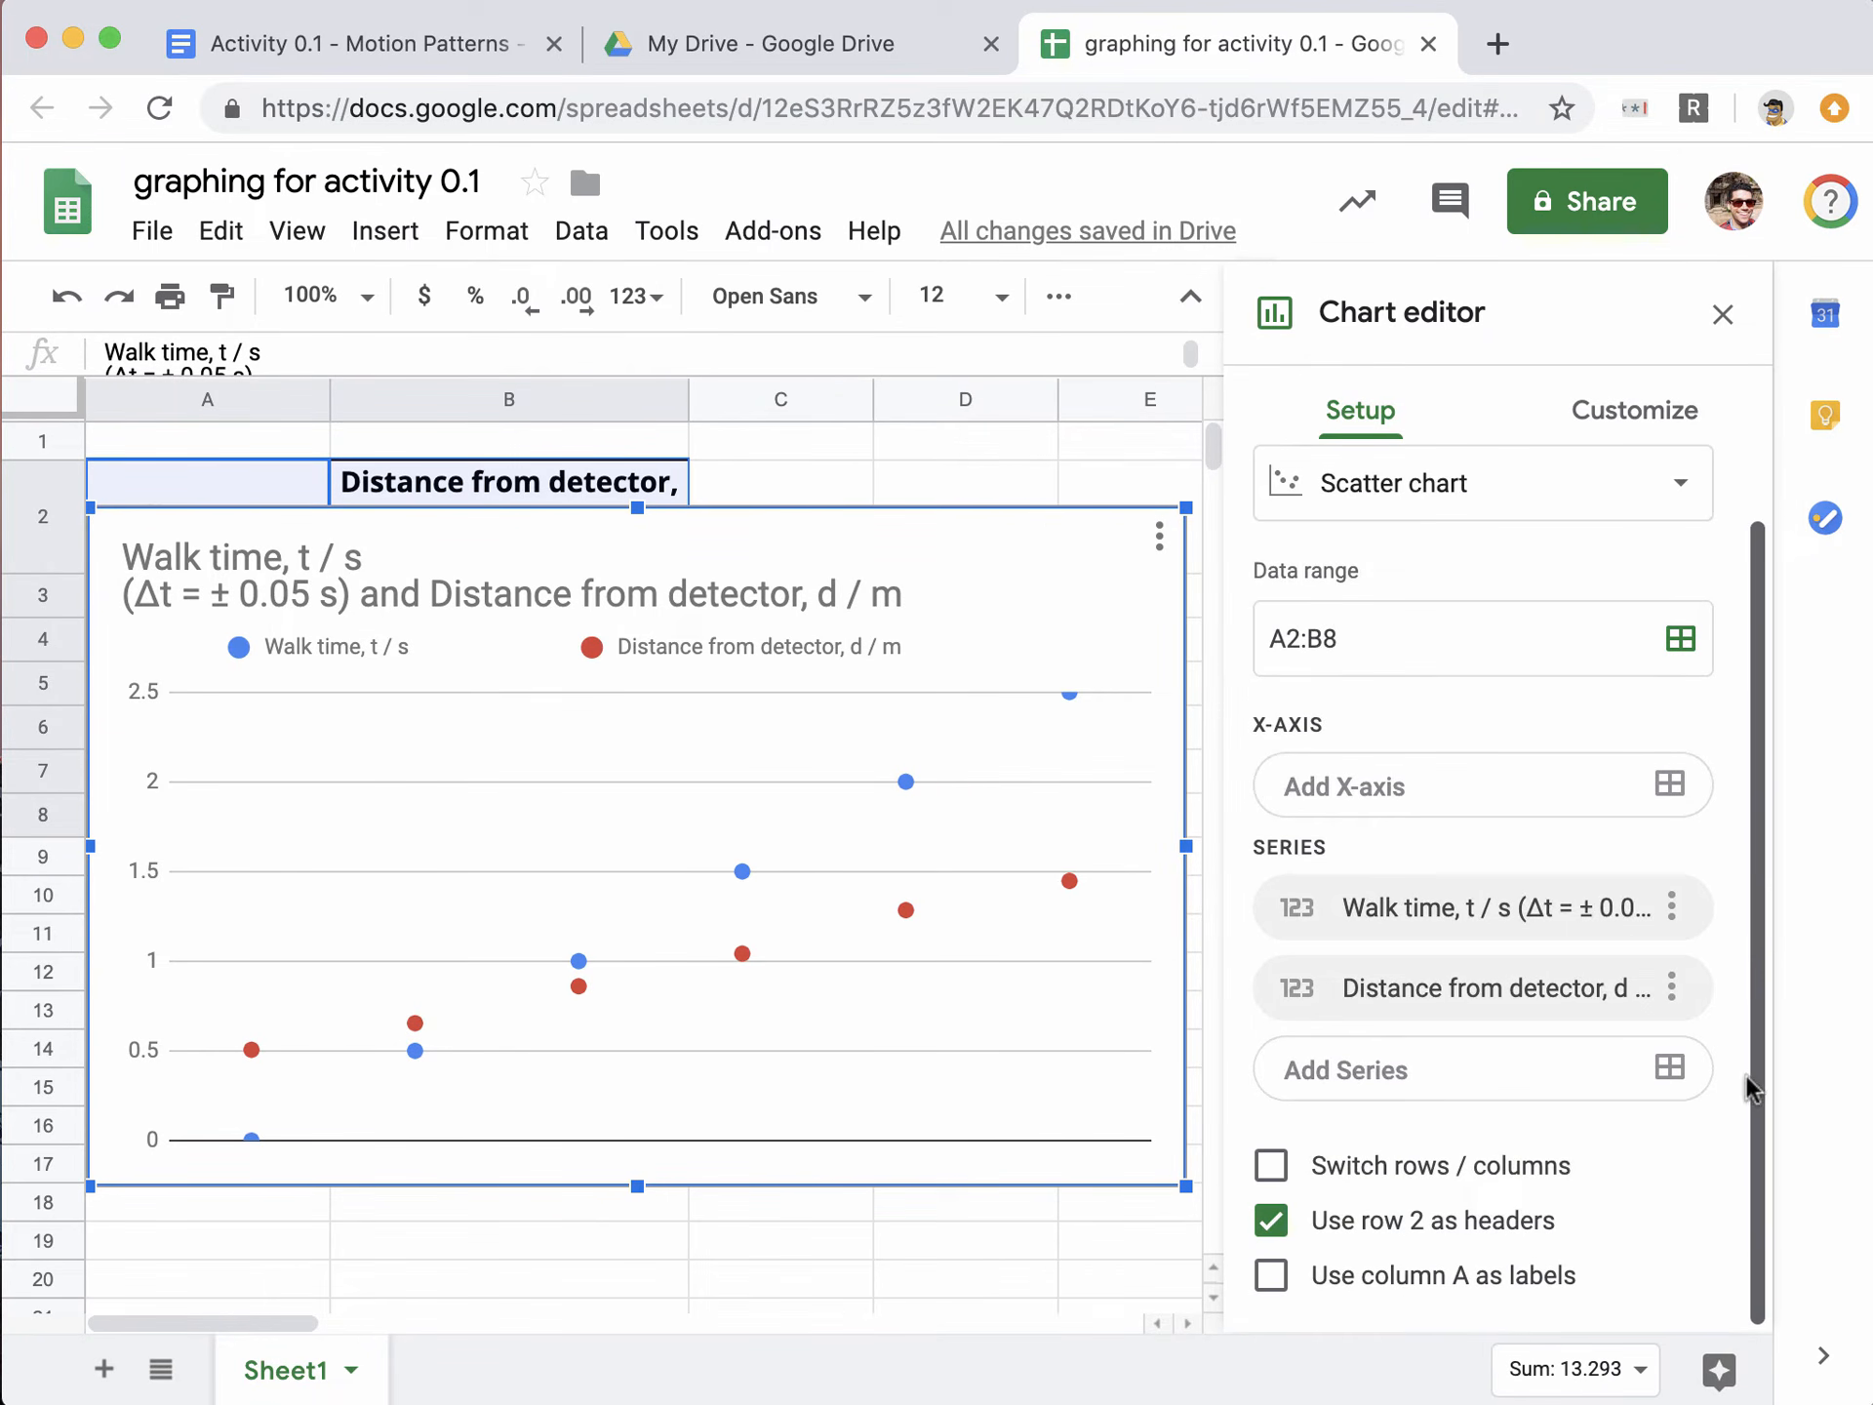
click(1269, 1274)
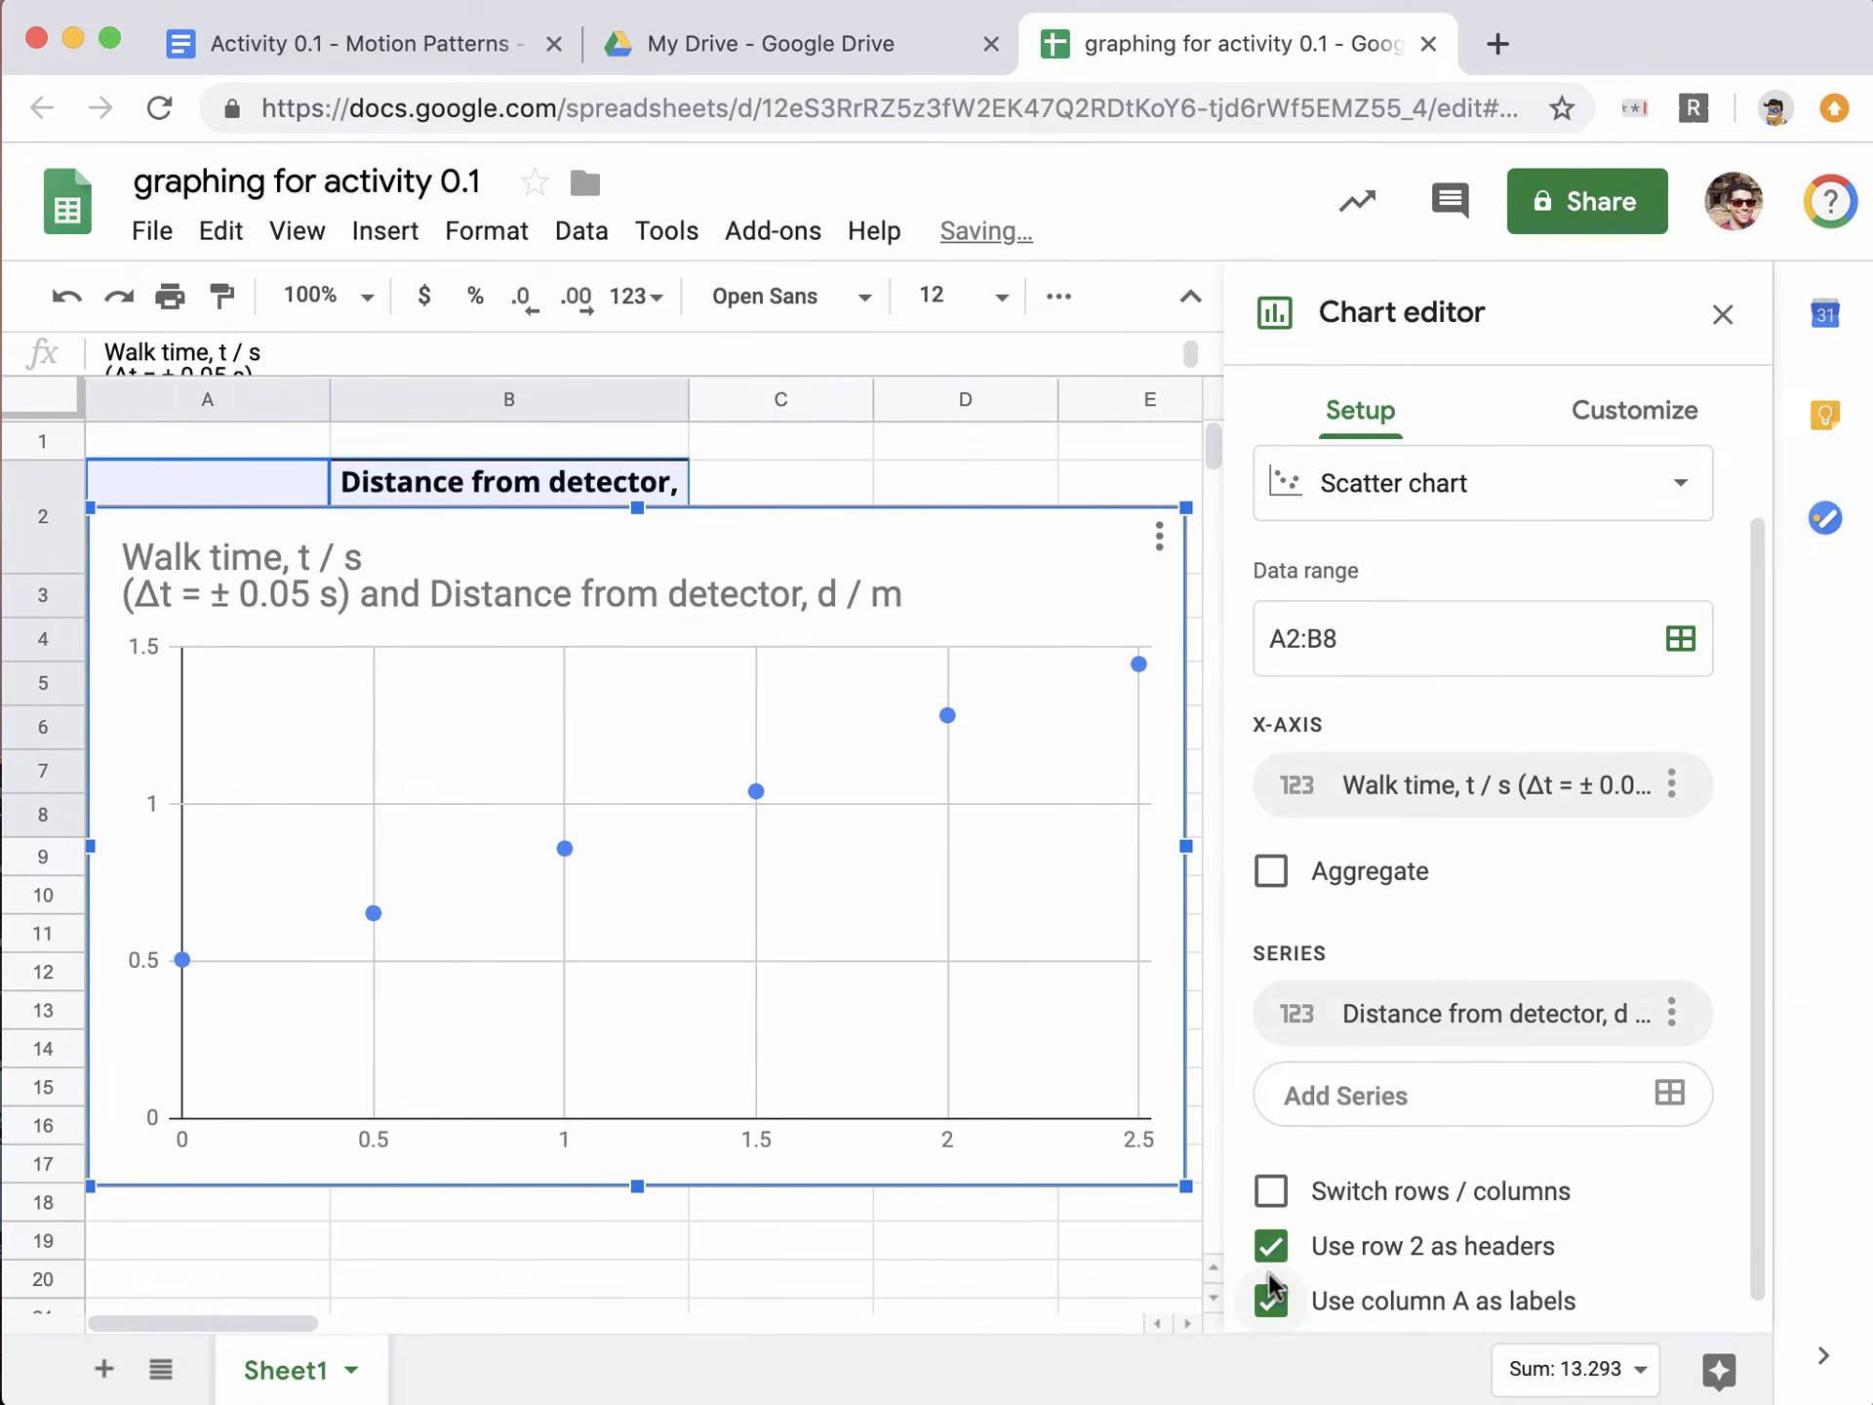
drag(669, 531, 670, 715)
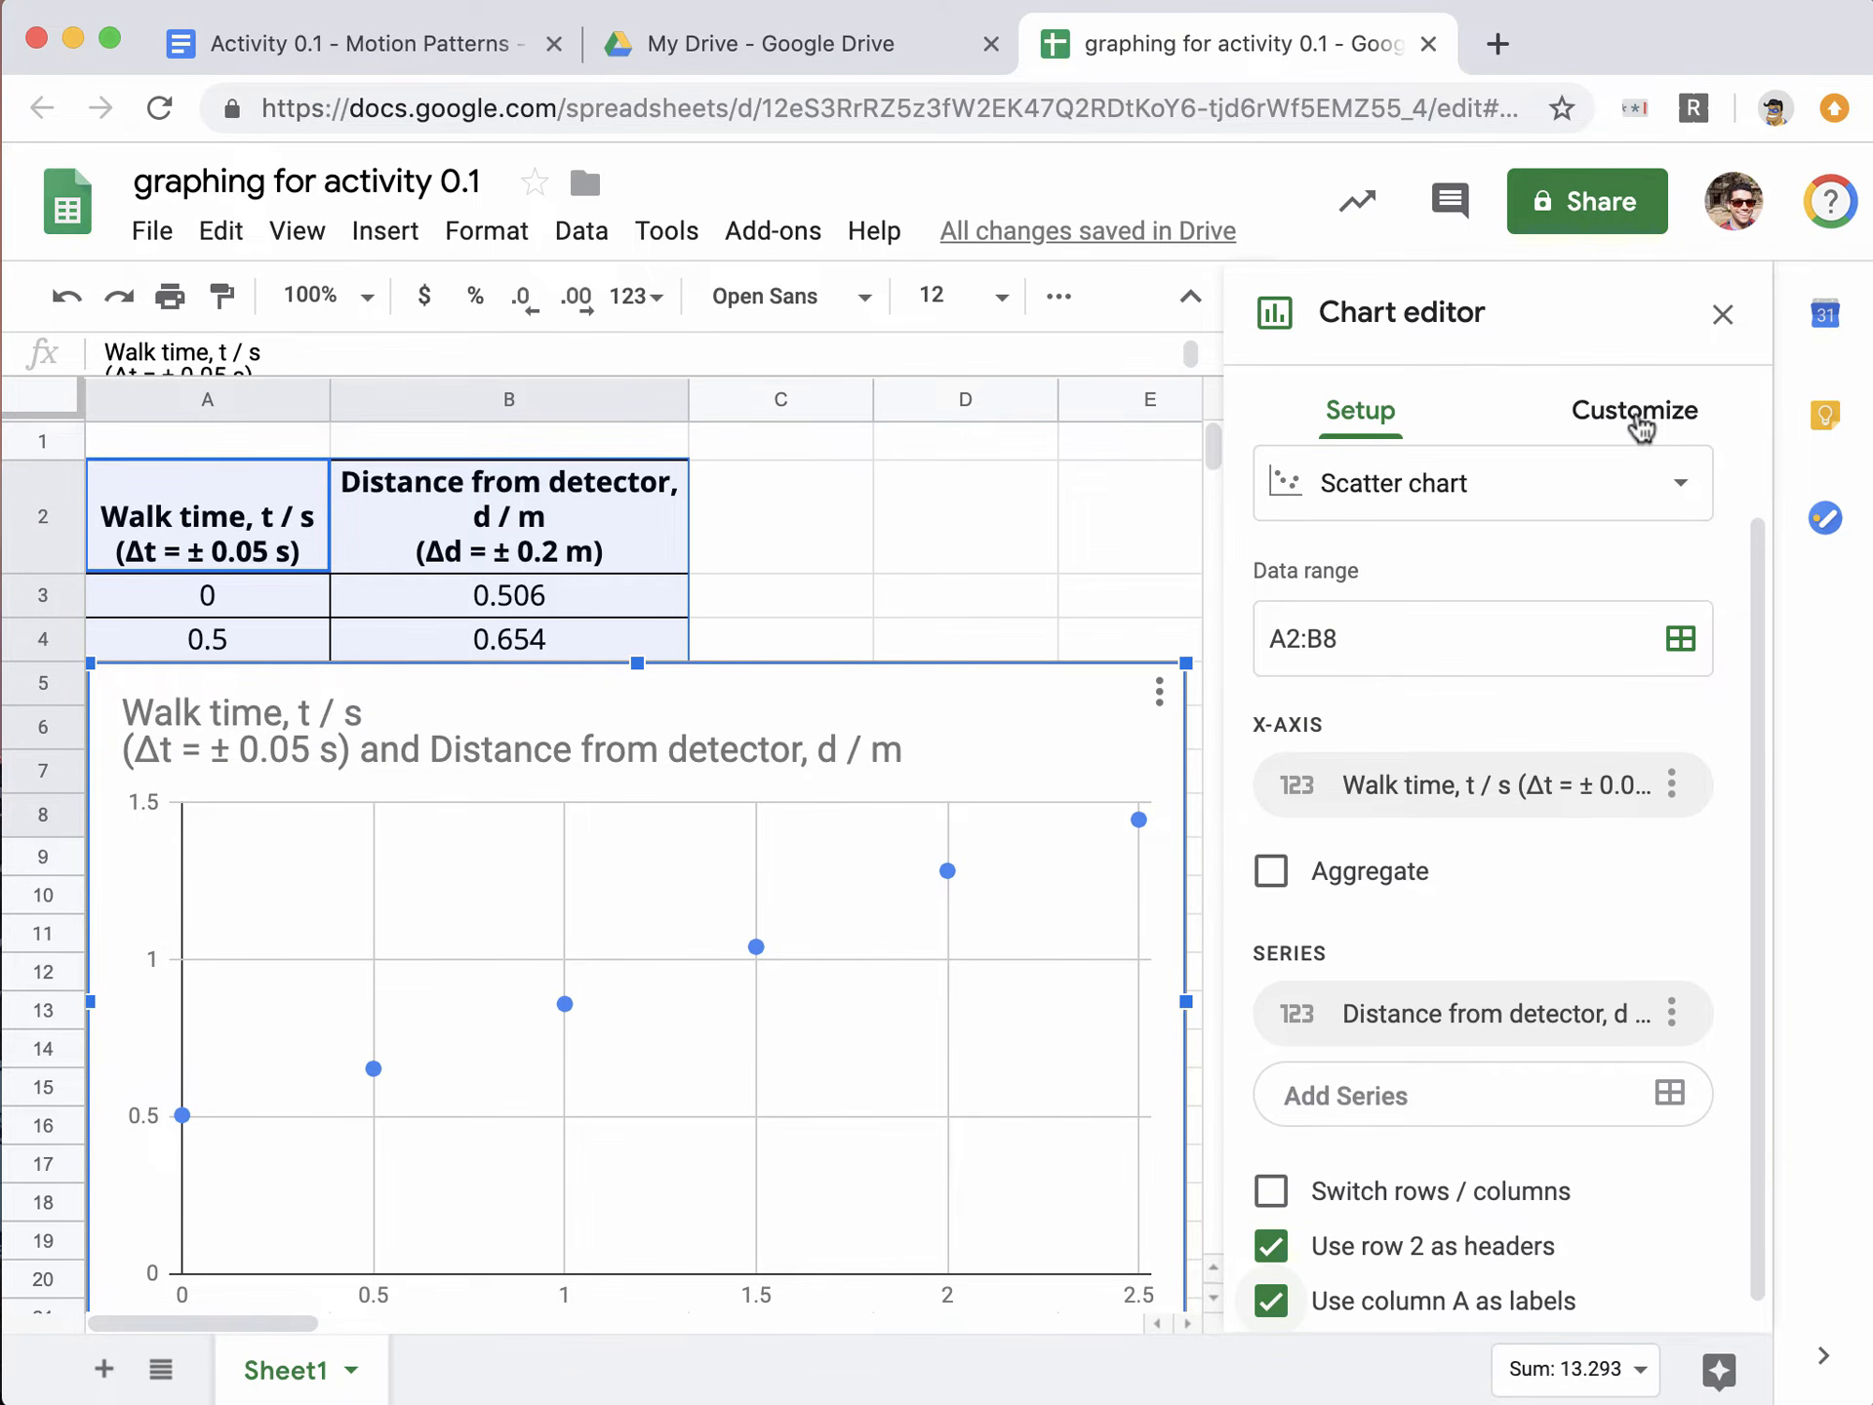
drag(966, 694, 962, 612)
Step: Replace the chart title with "Distance from detector vs time for person walking at a constant speed."
click(1683, 420)
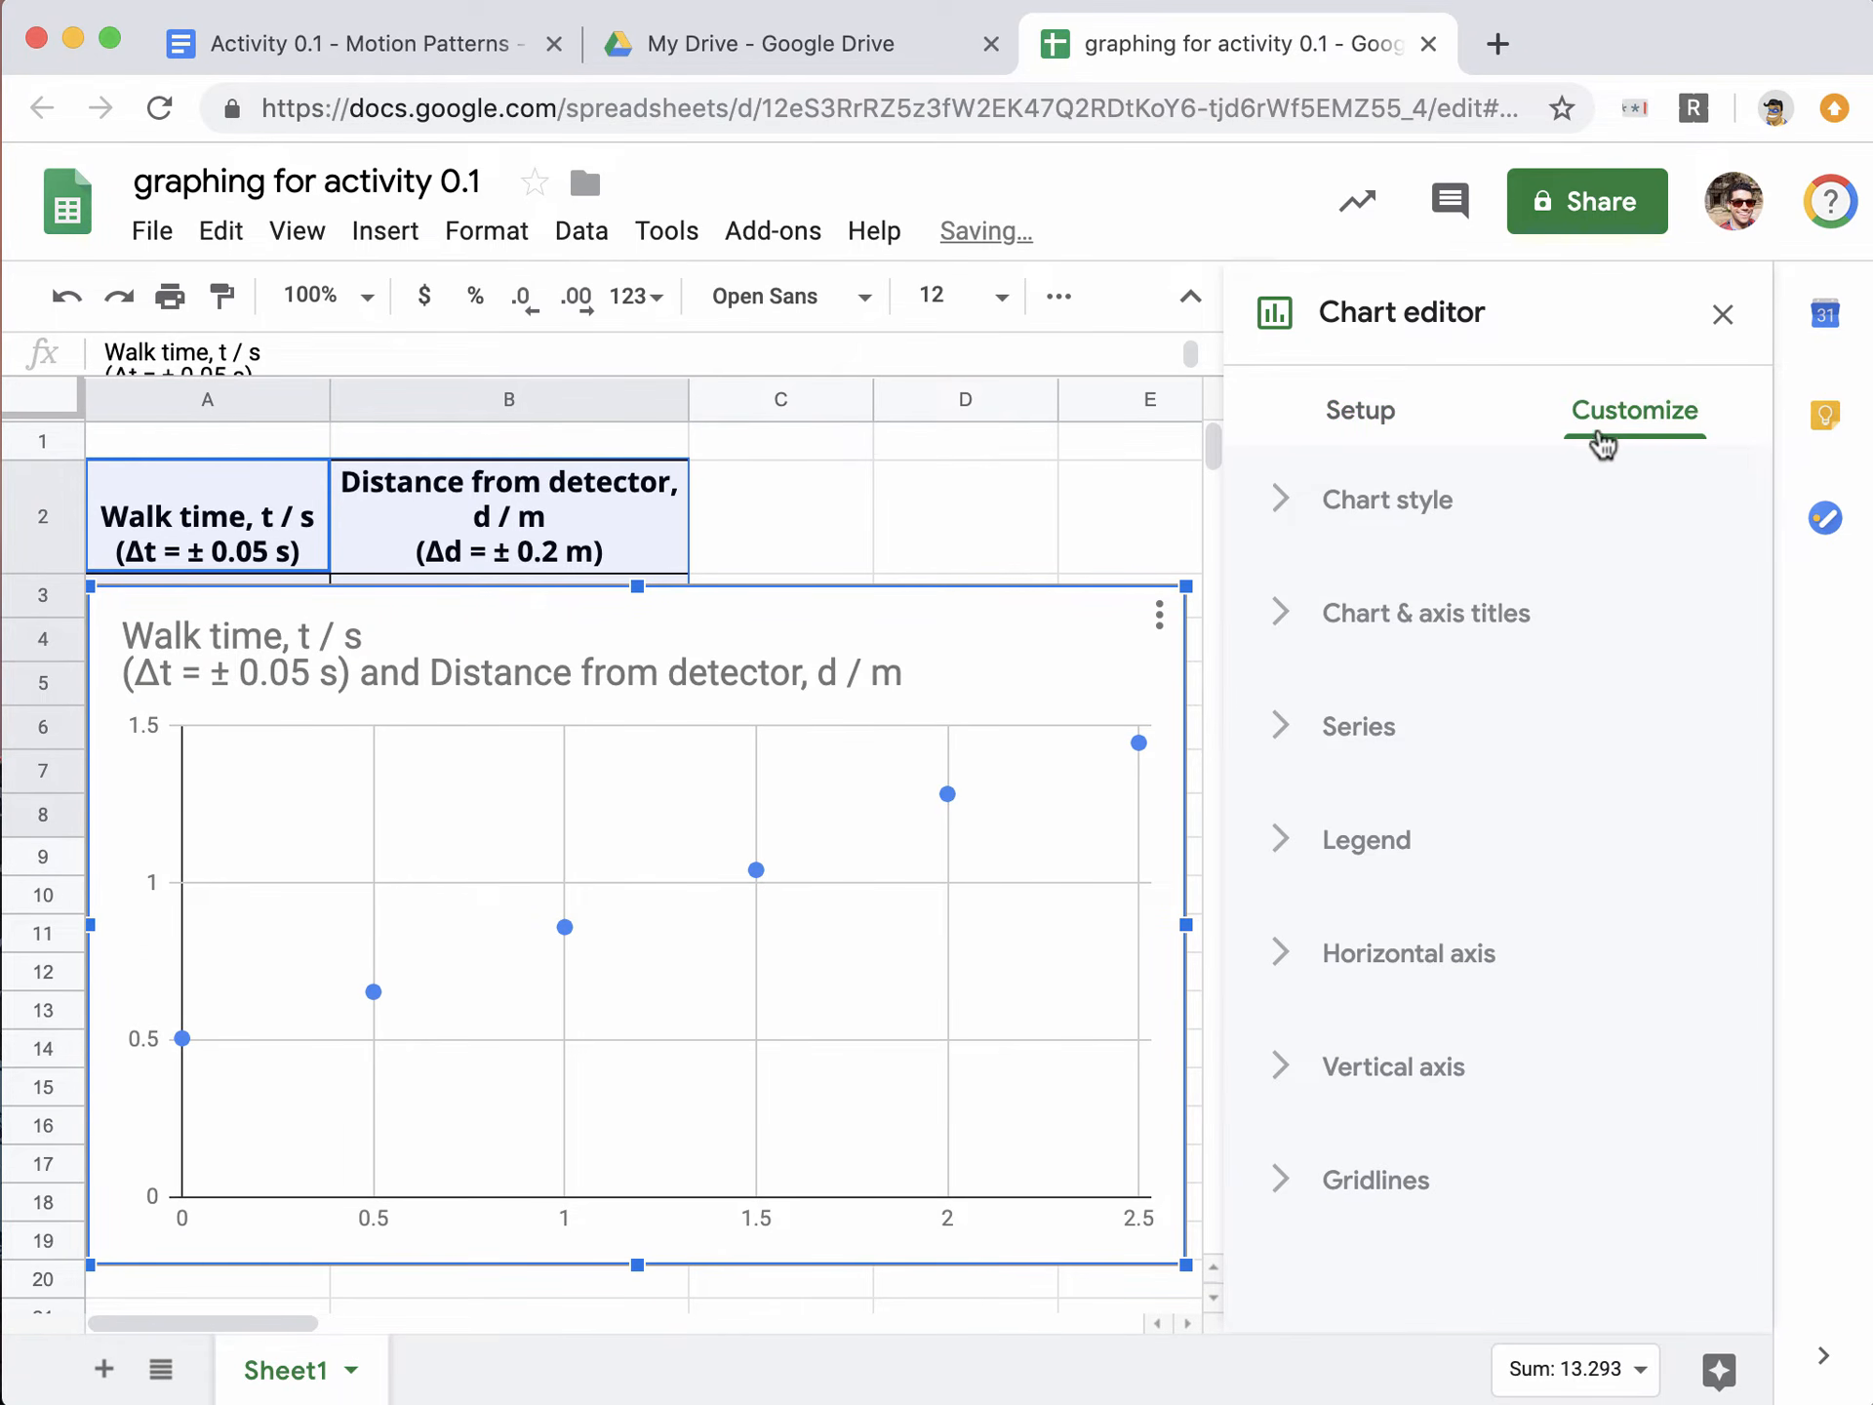
click(1286, 613)
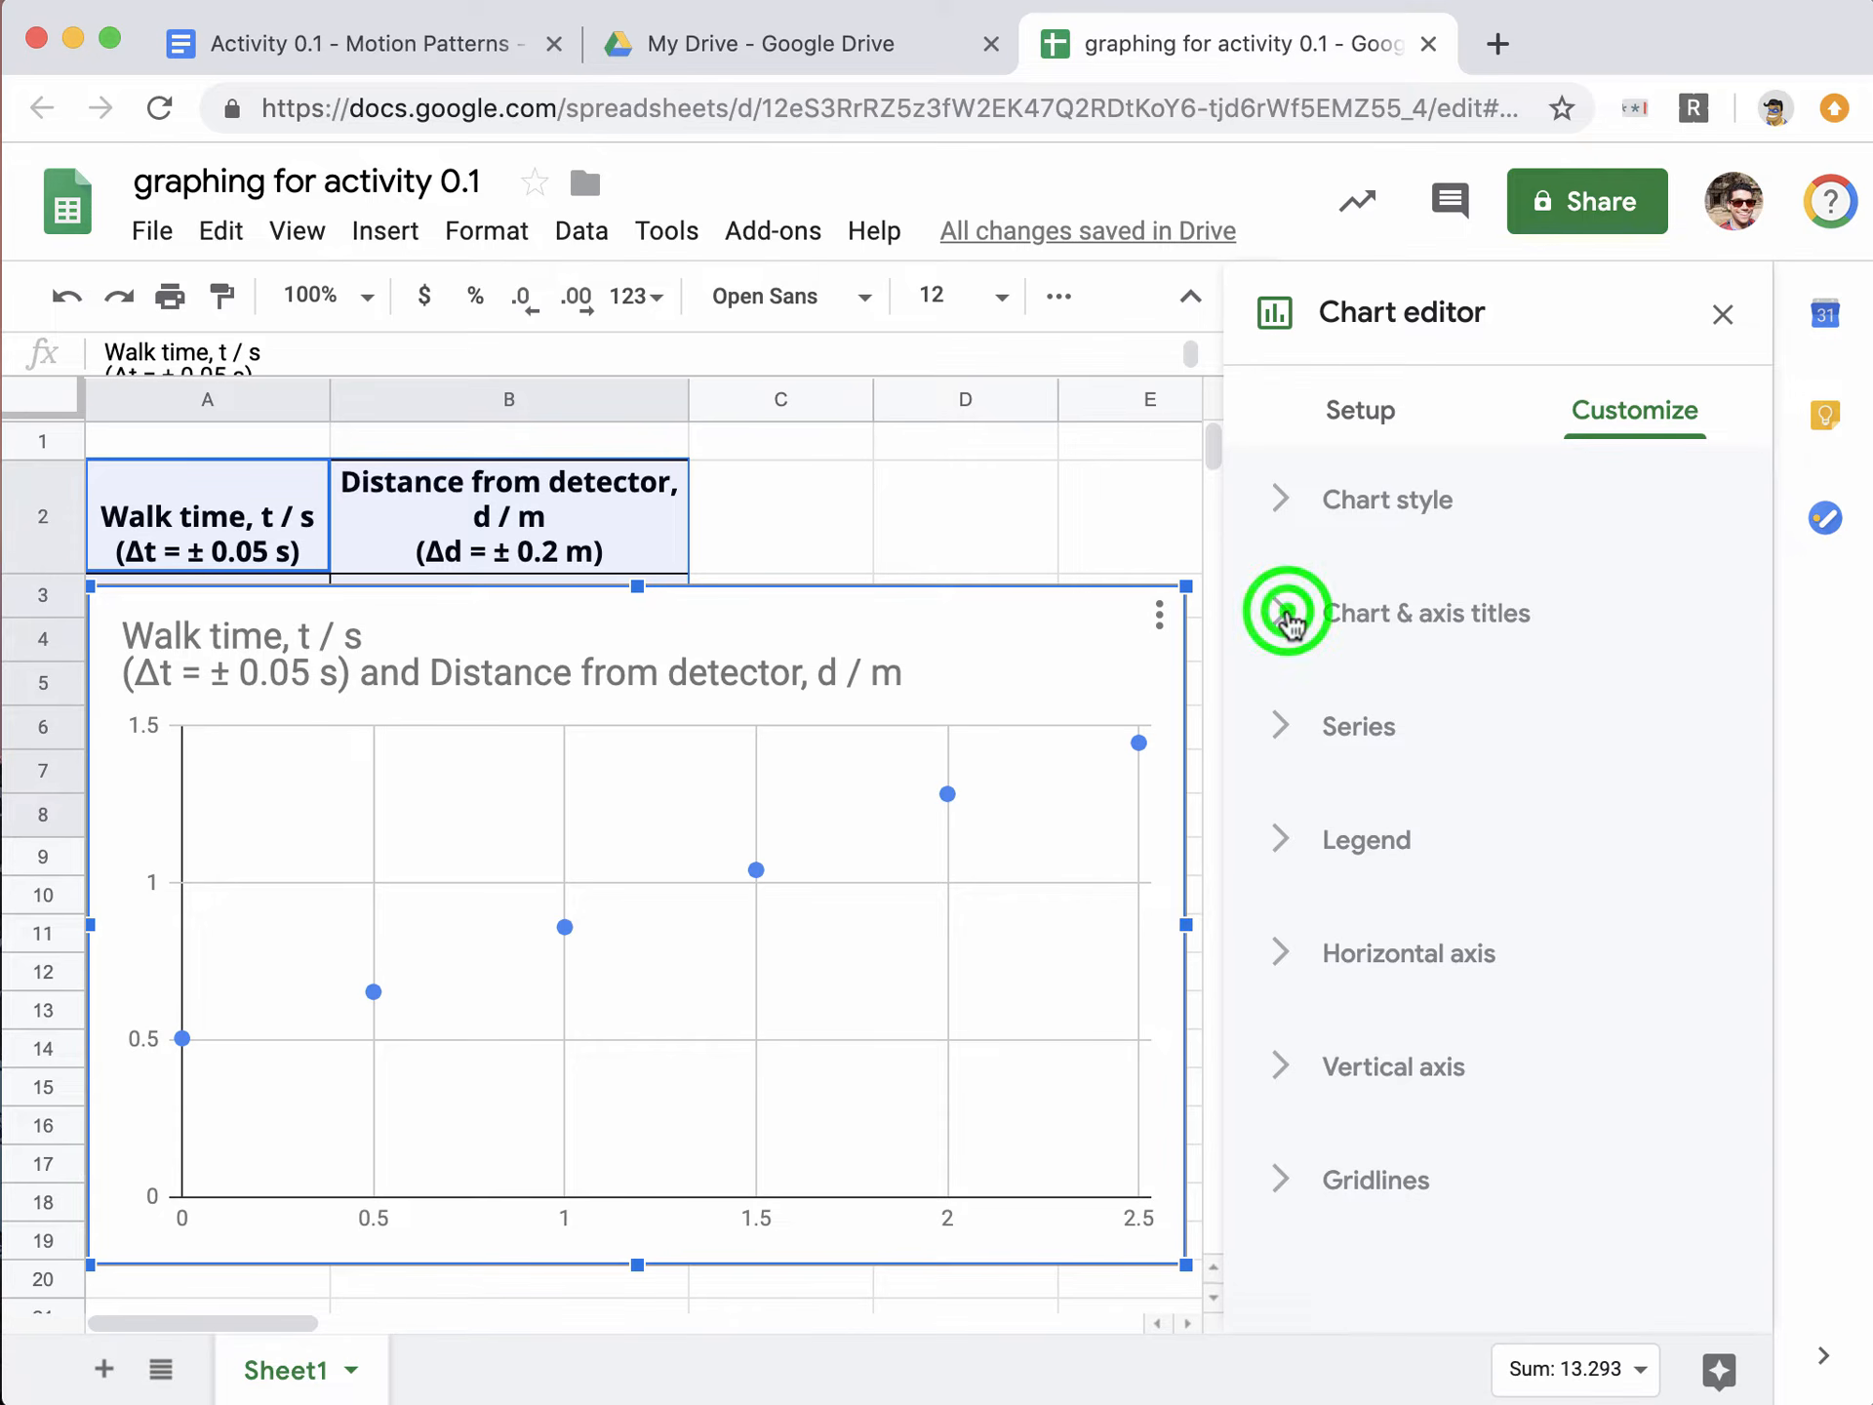
click(1369, 879)
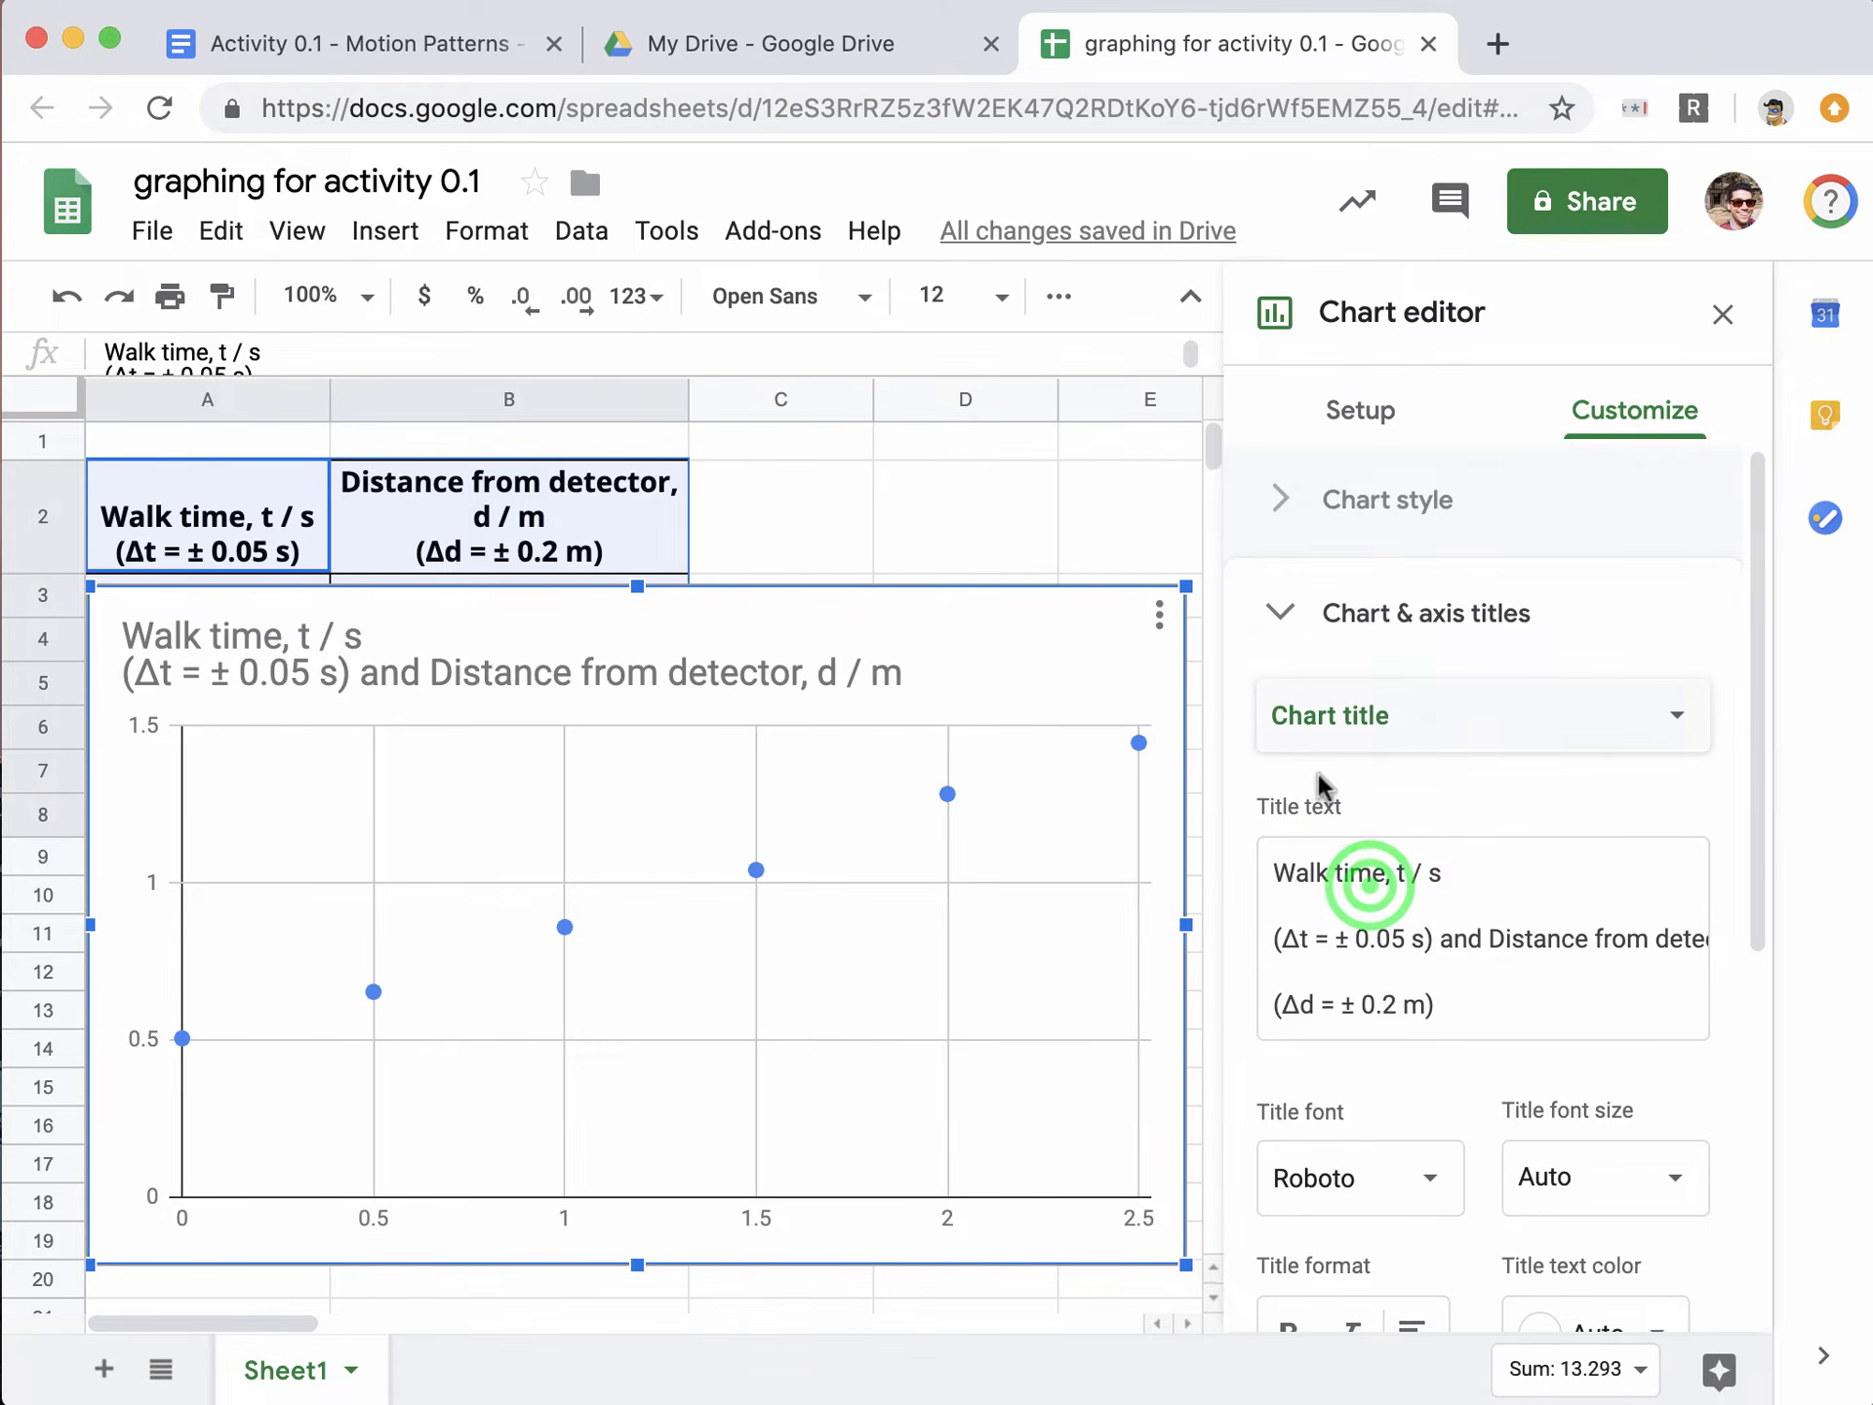
triple_click(1369, 878)
drag(1332, 883, 1685, 936)
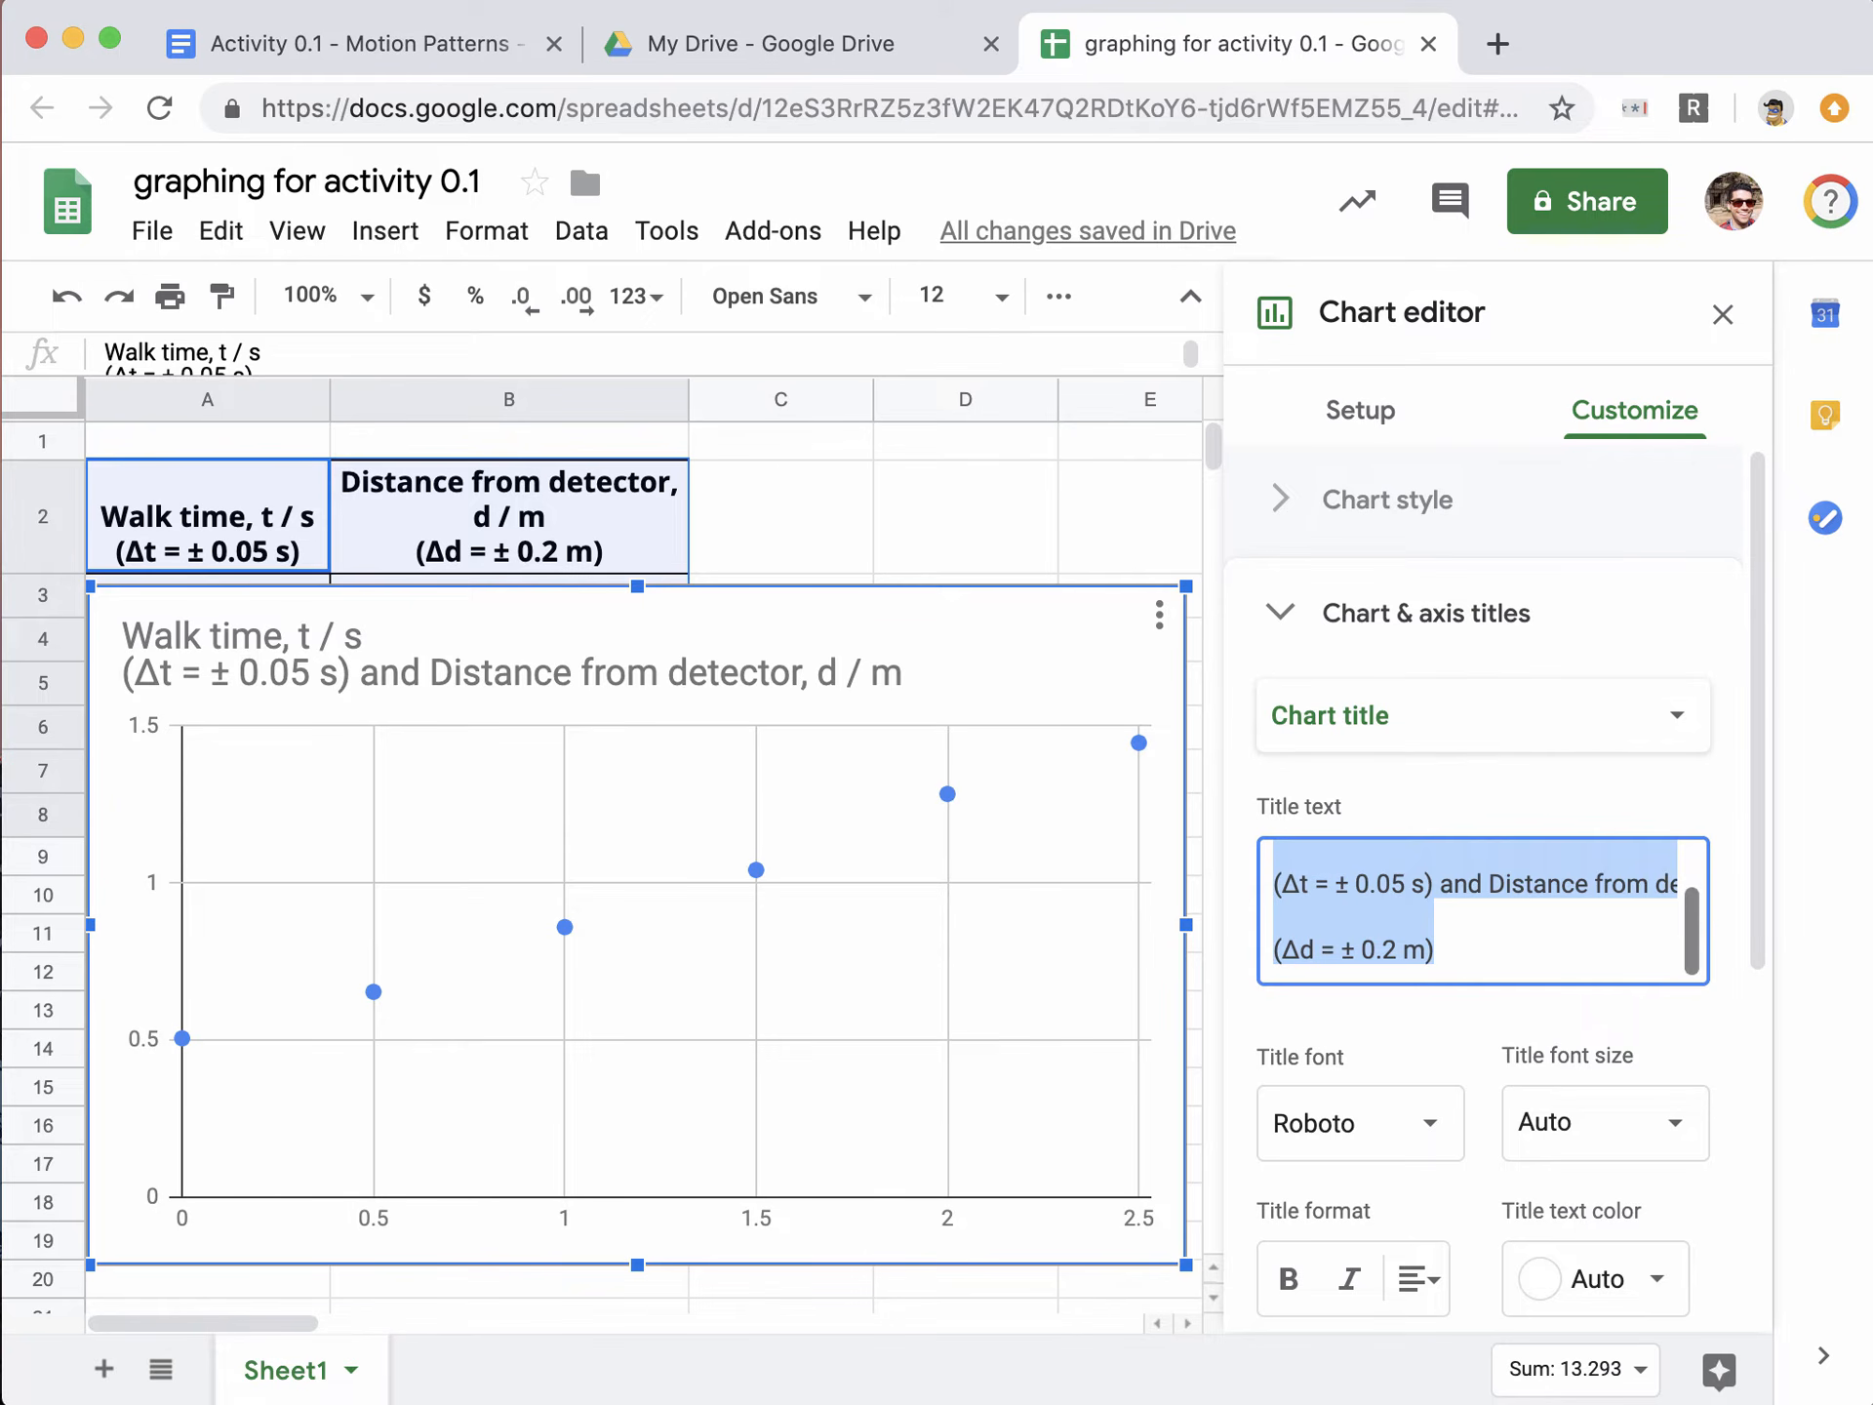
key(BackSpace)
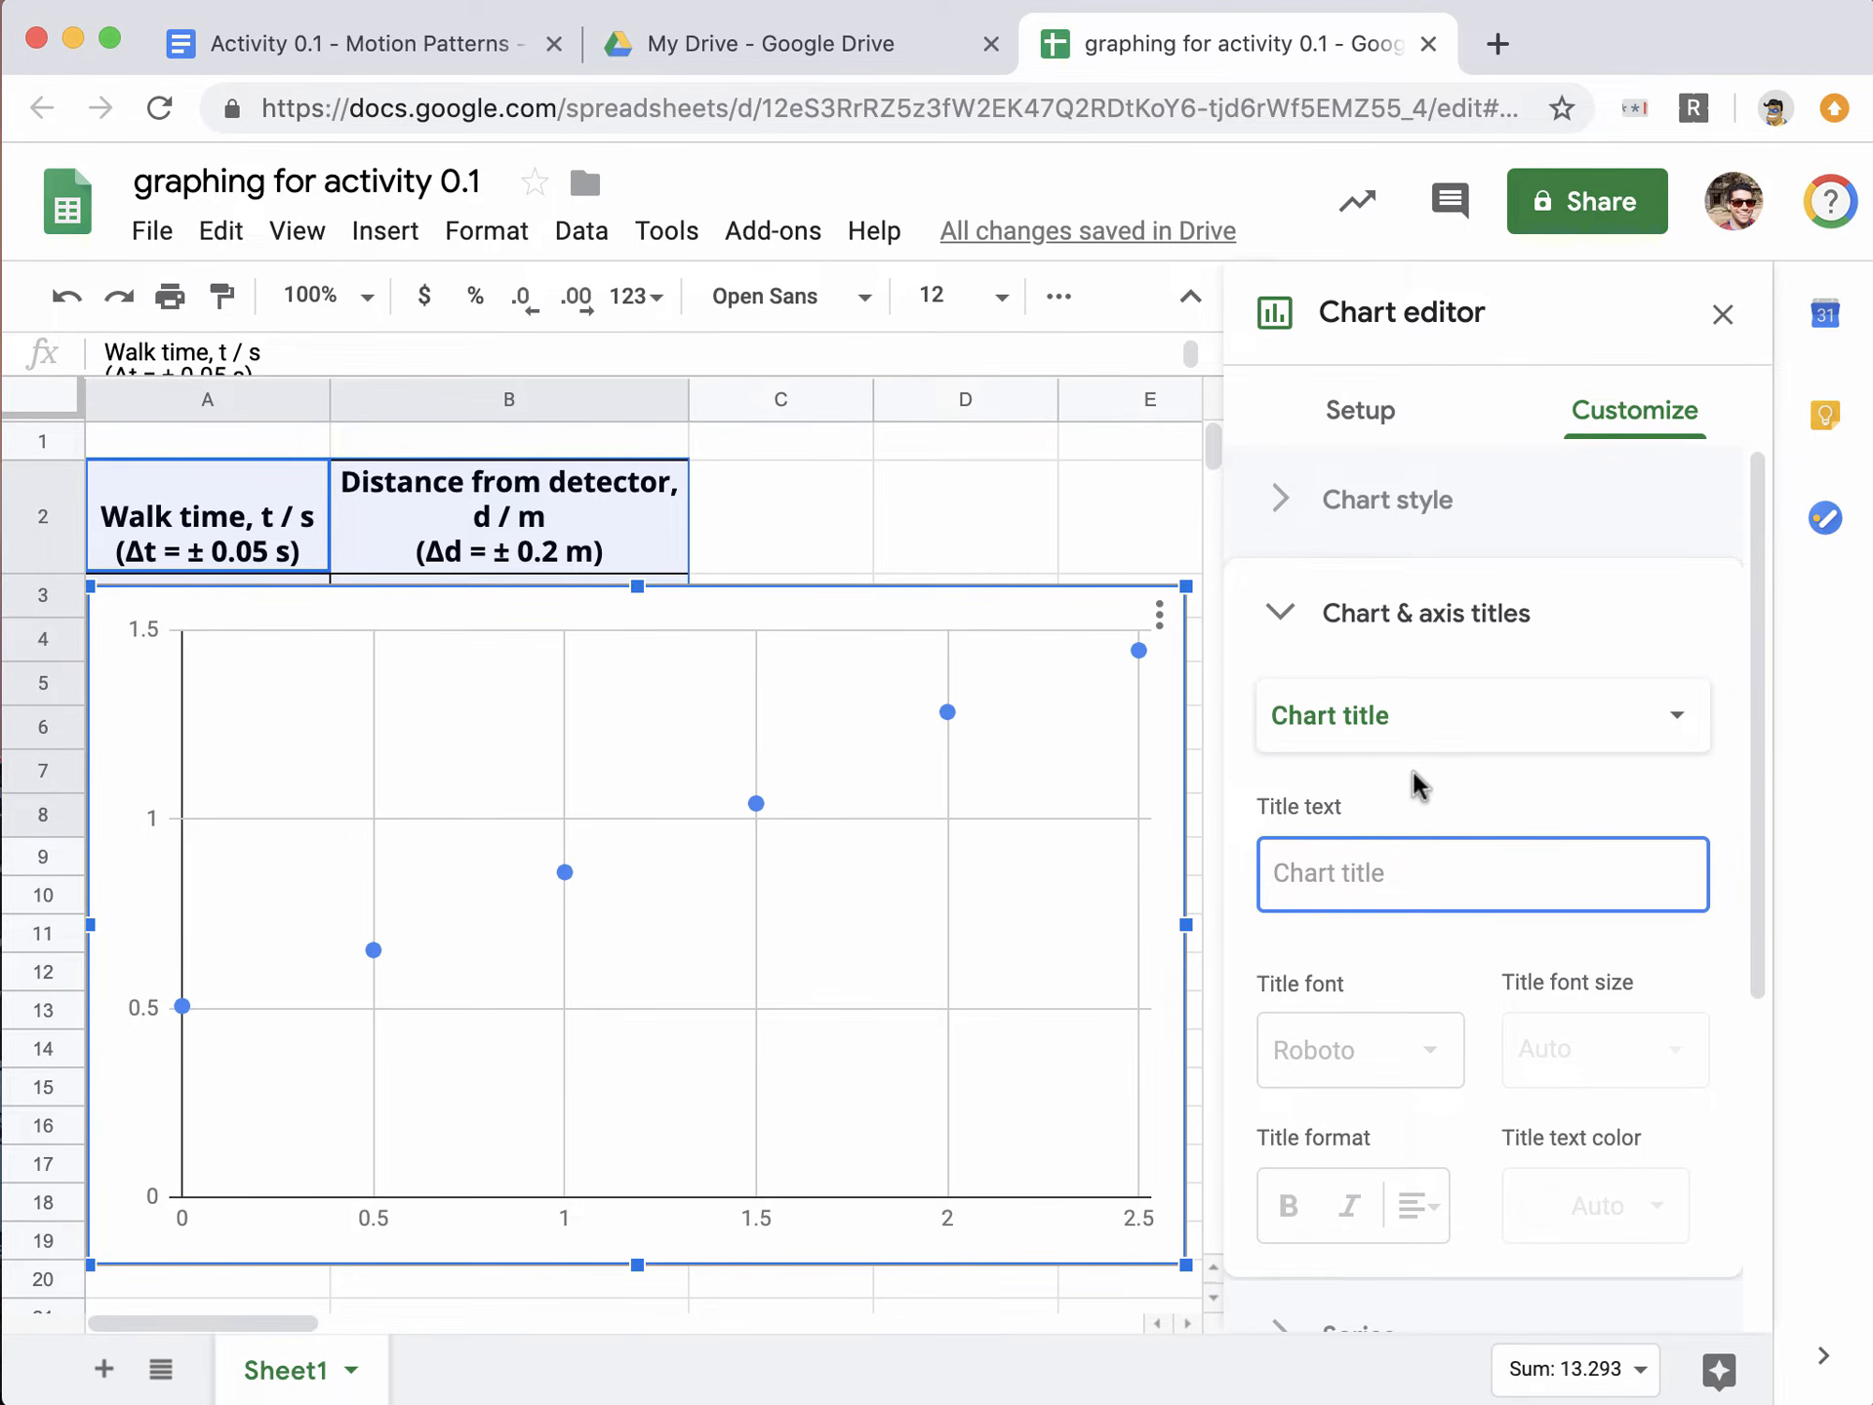
text(distanc)
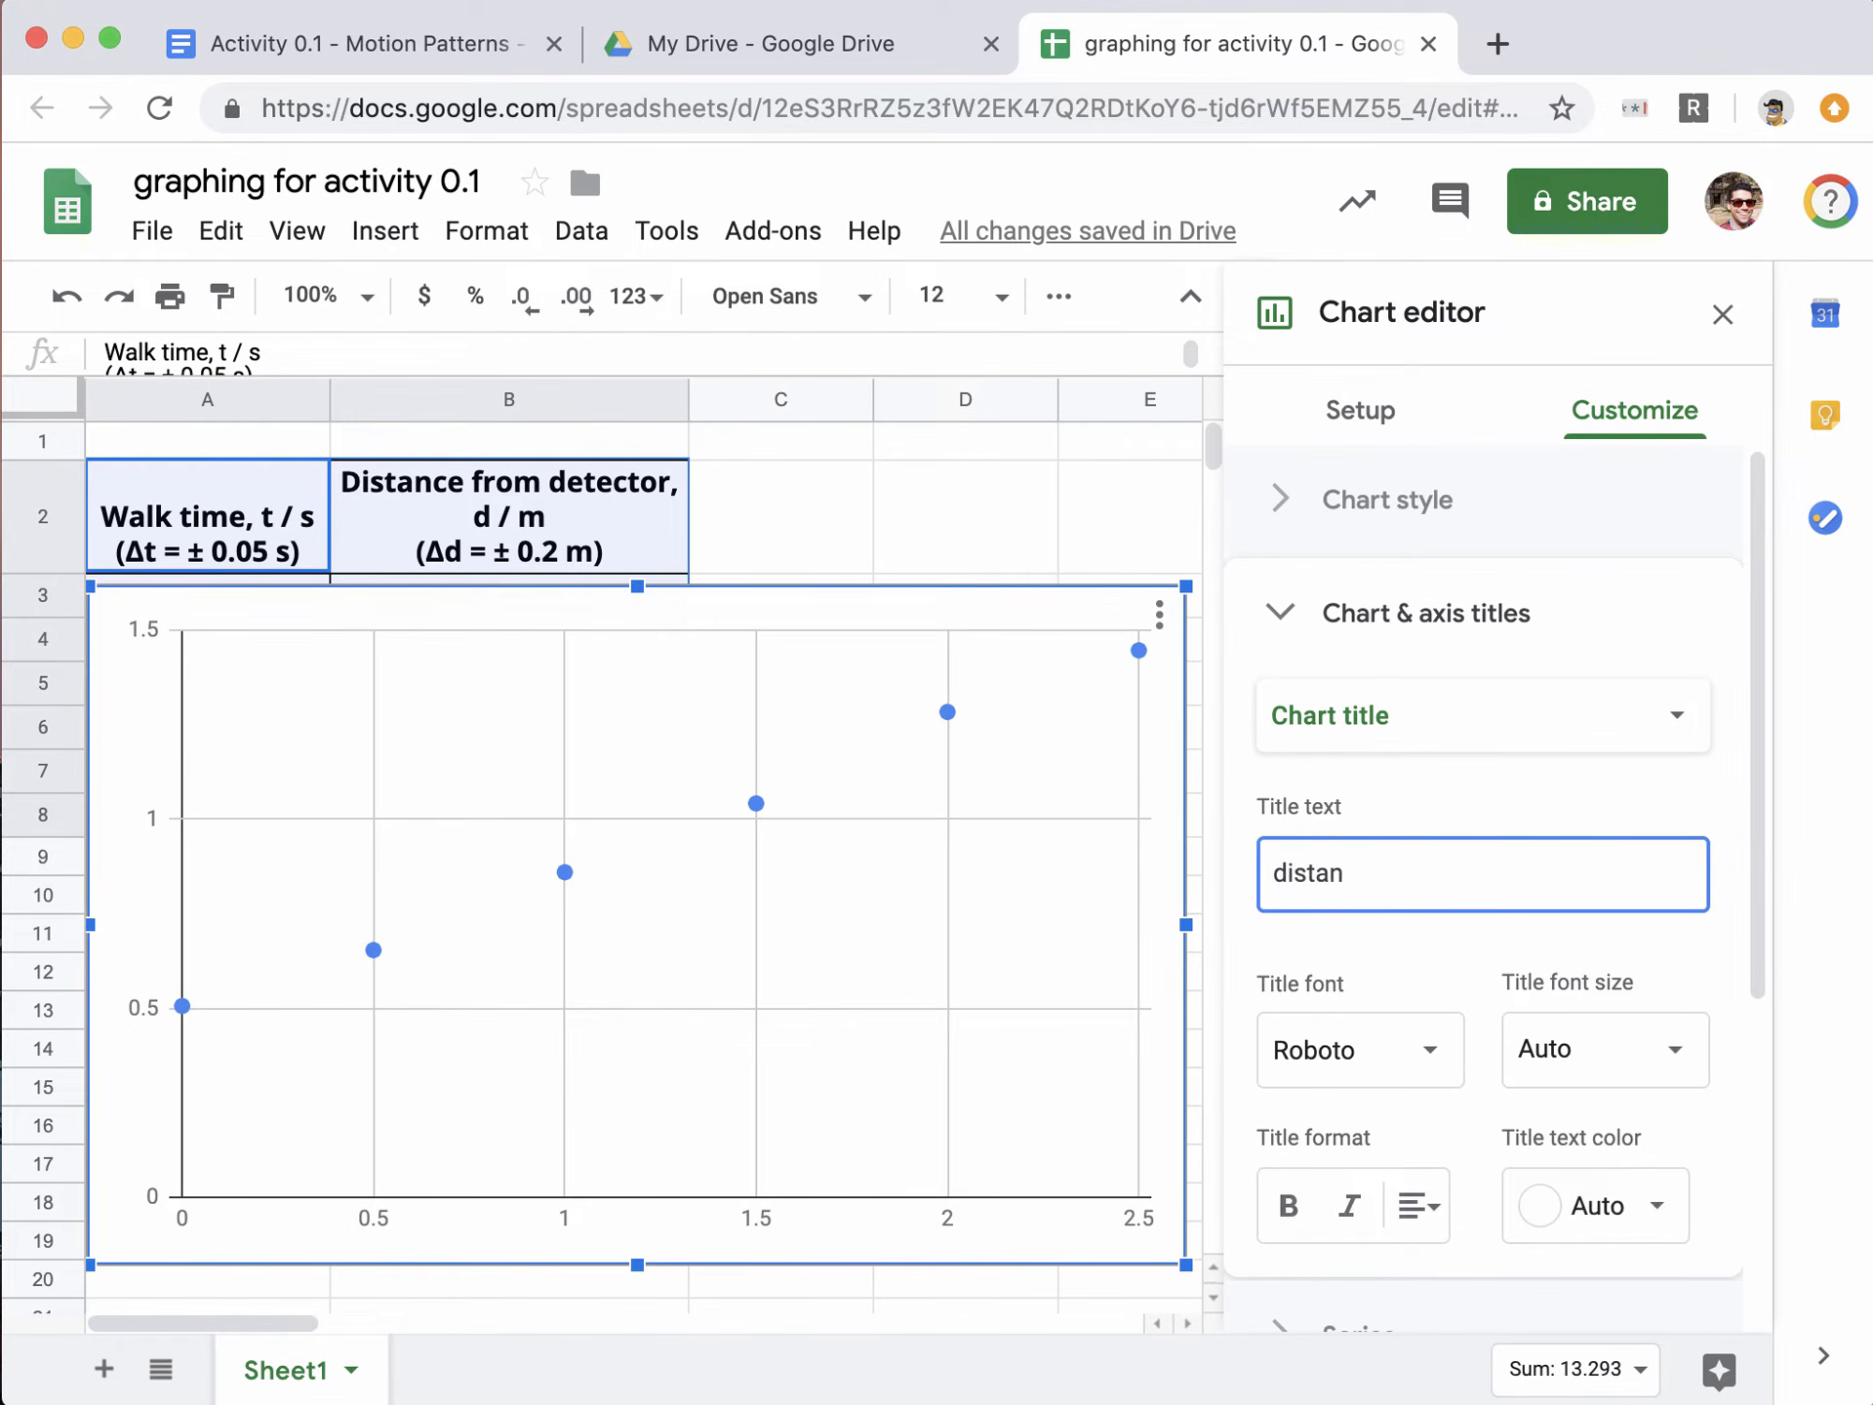
key(BackSpace)
key(BackSpace)
text(Dista)
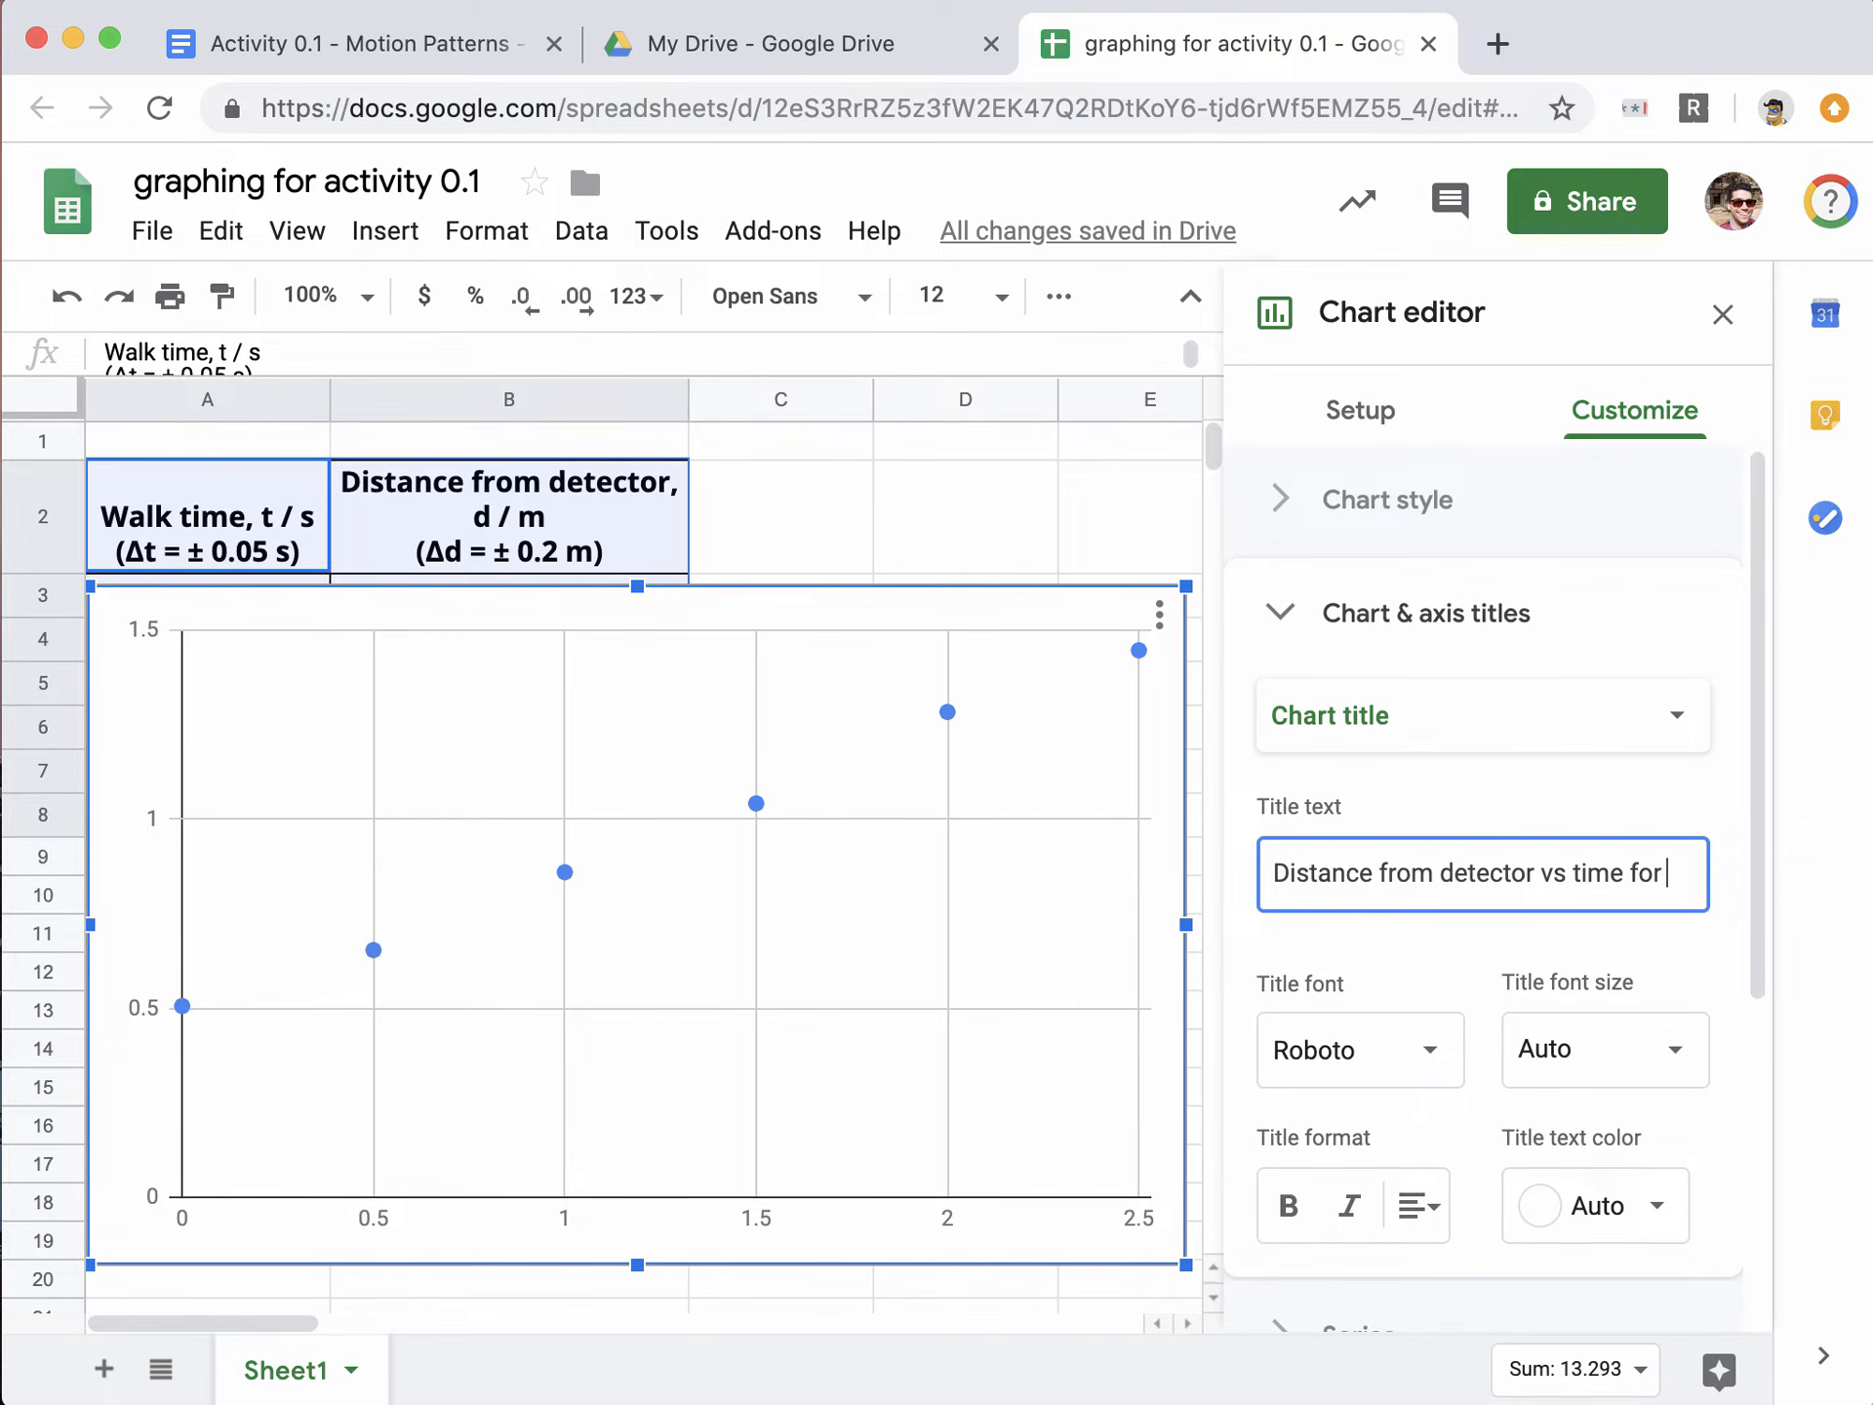
text( person walk)
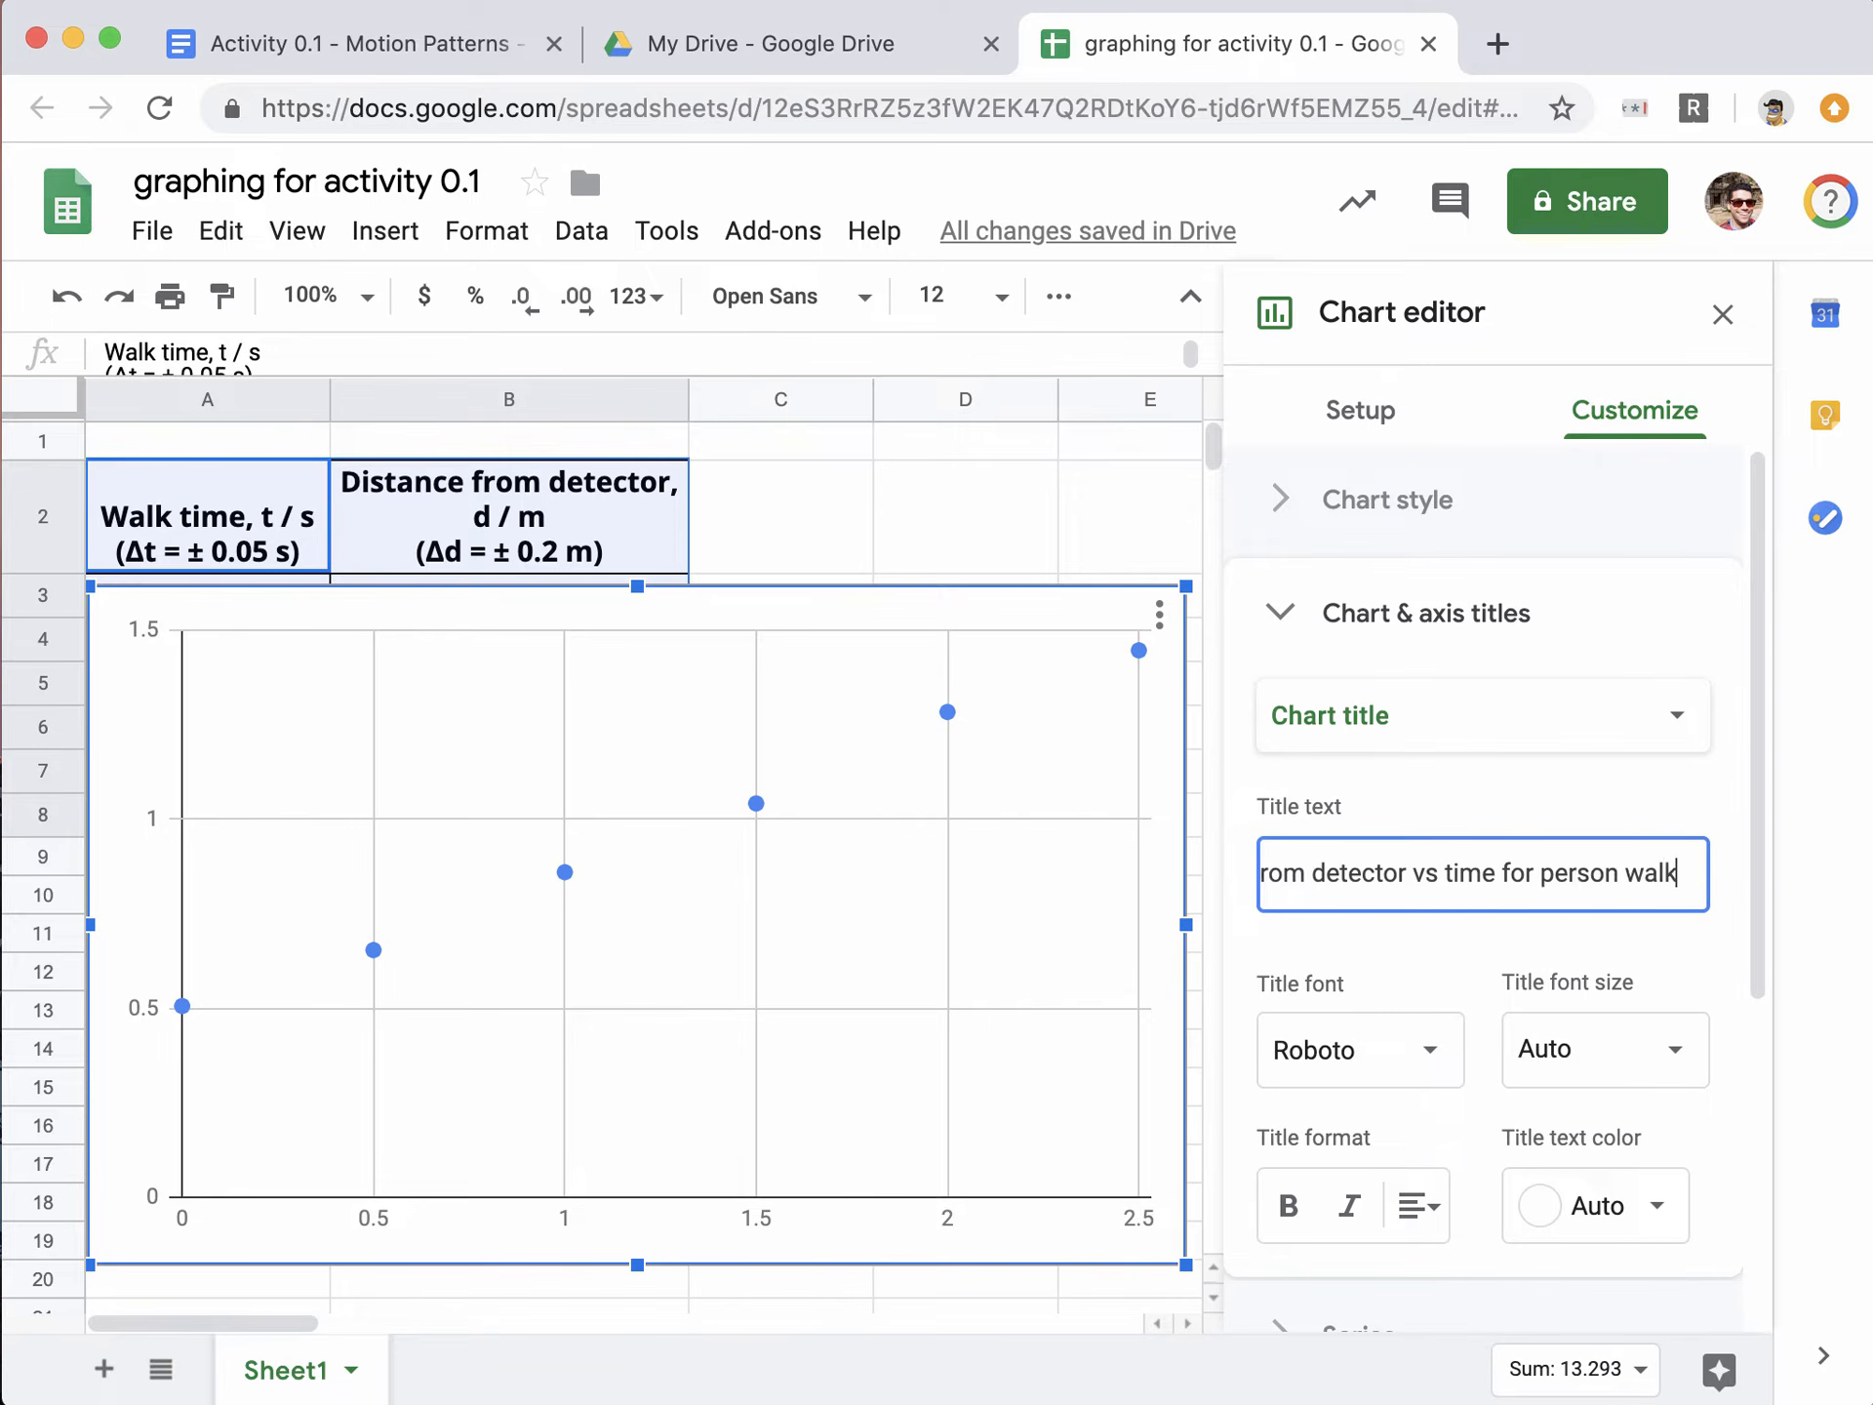
text(ing at a)
text(c)
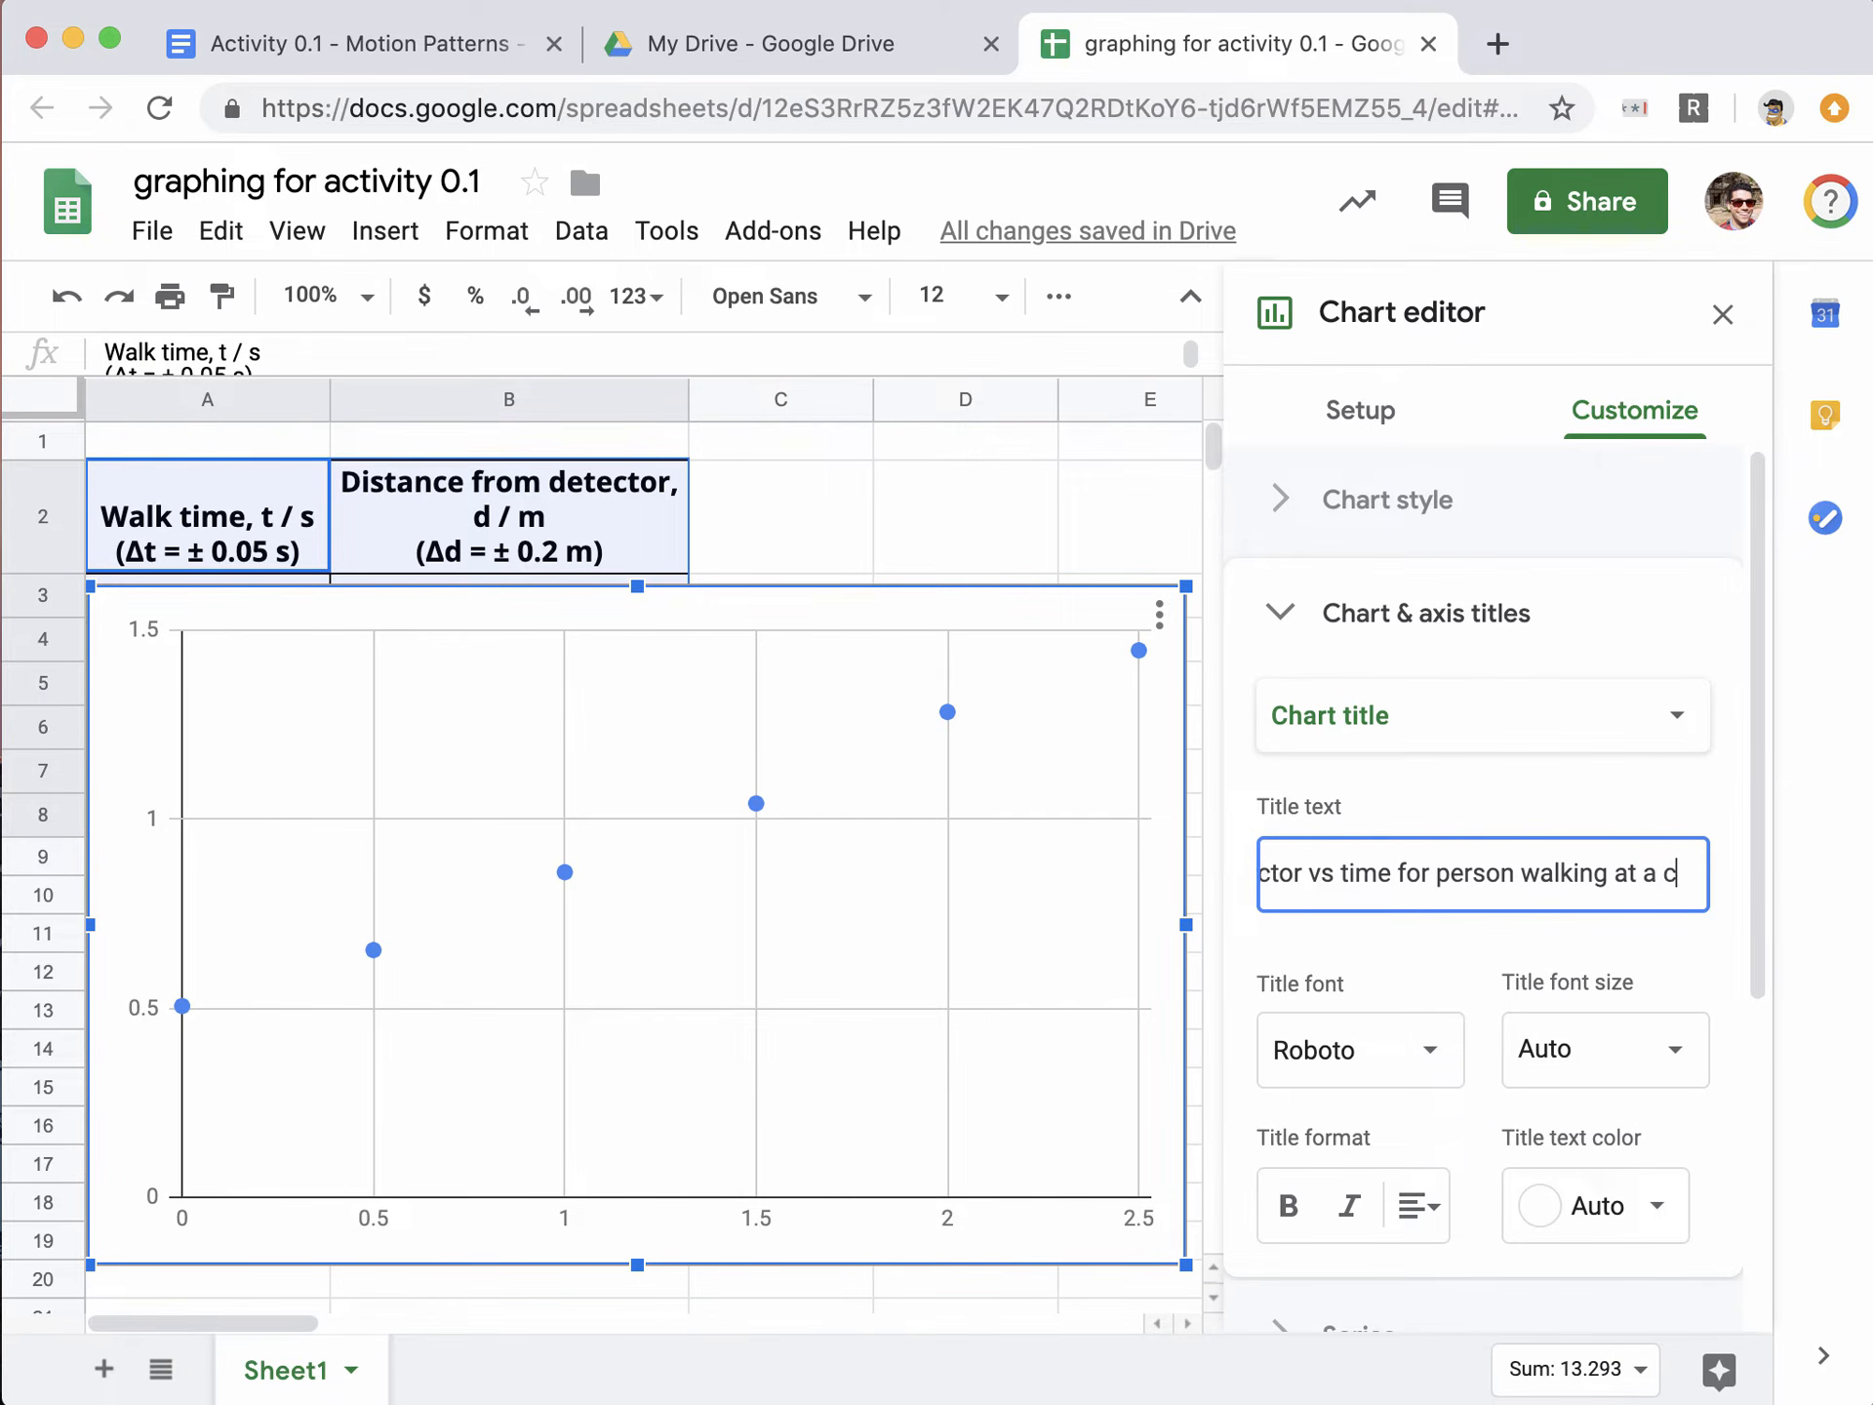
text(onstant spee)
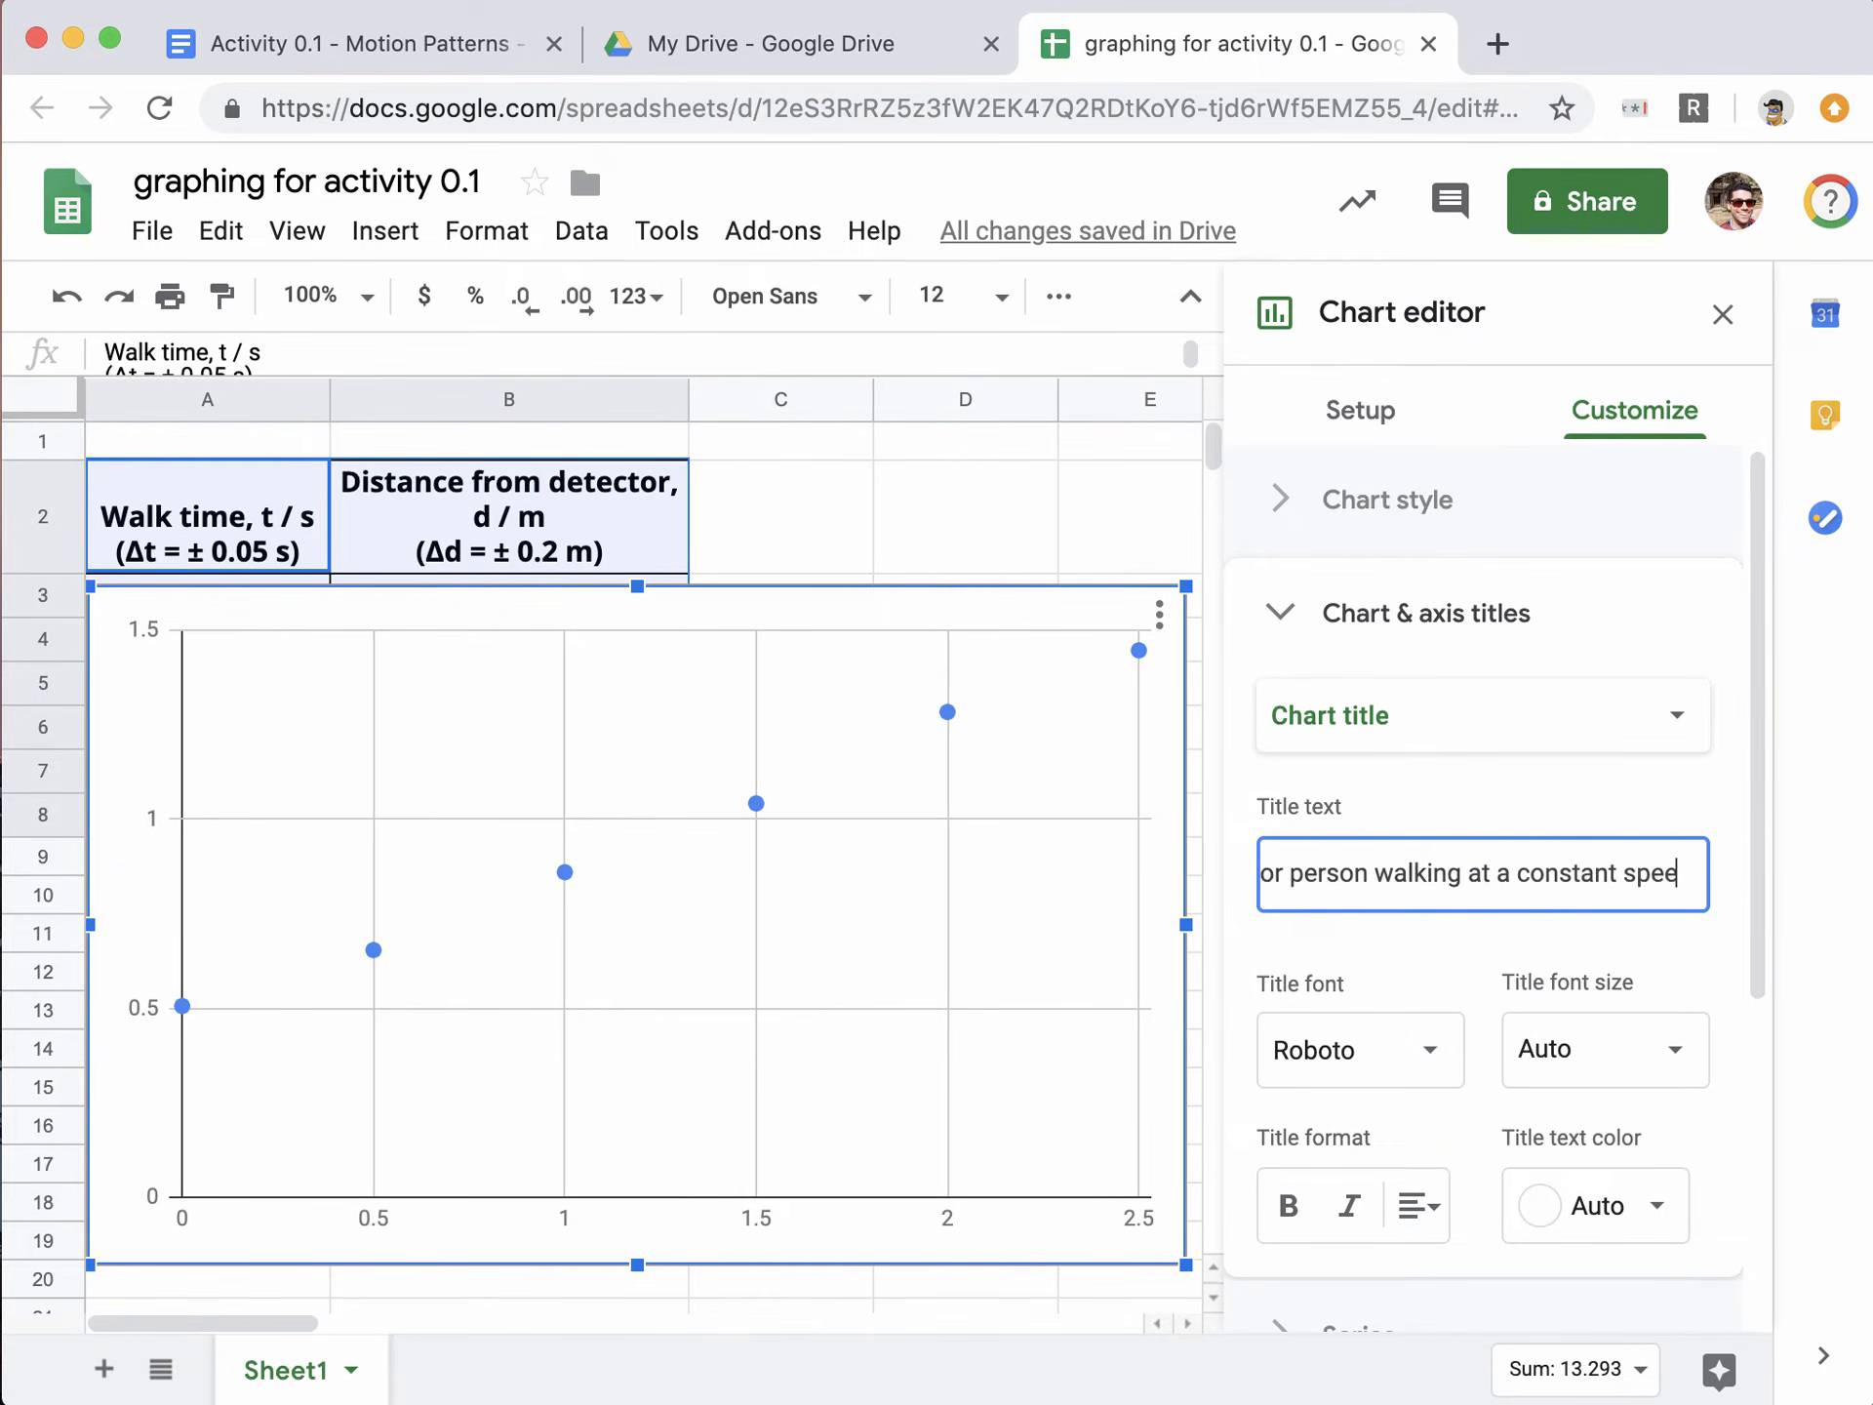
text(d.)
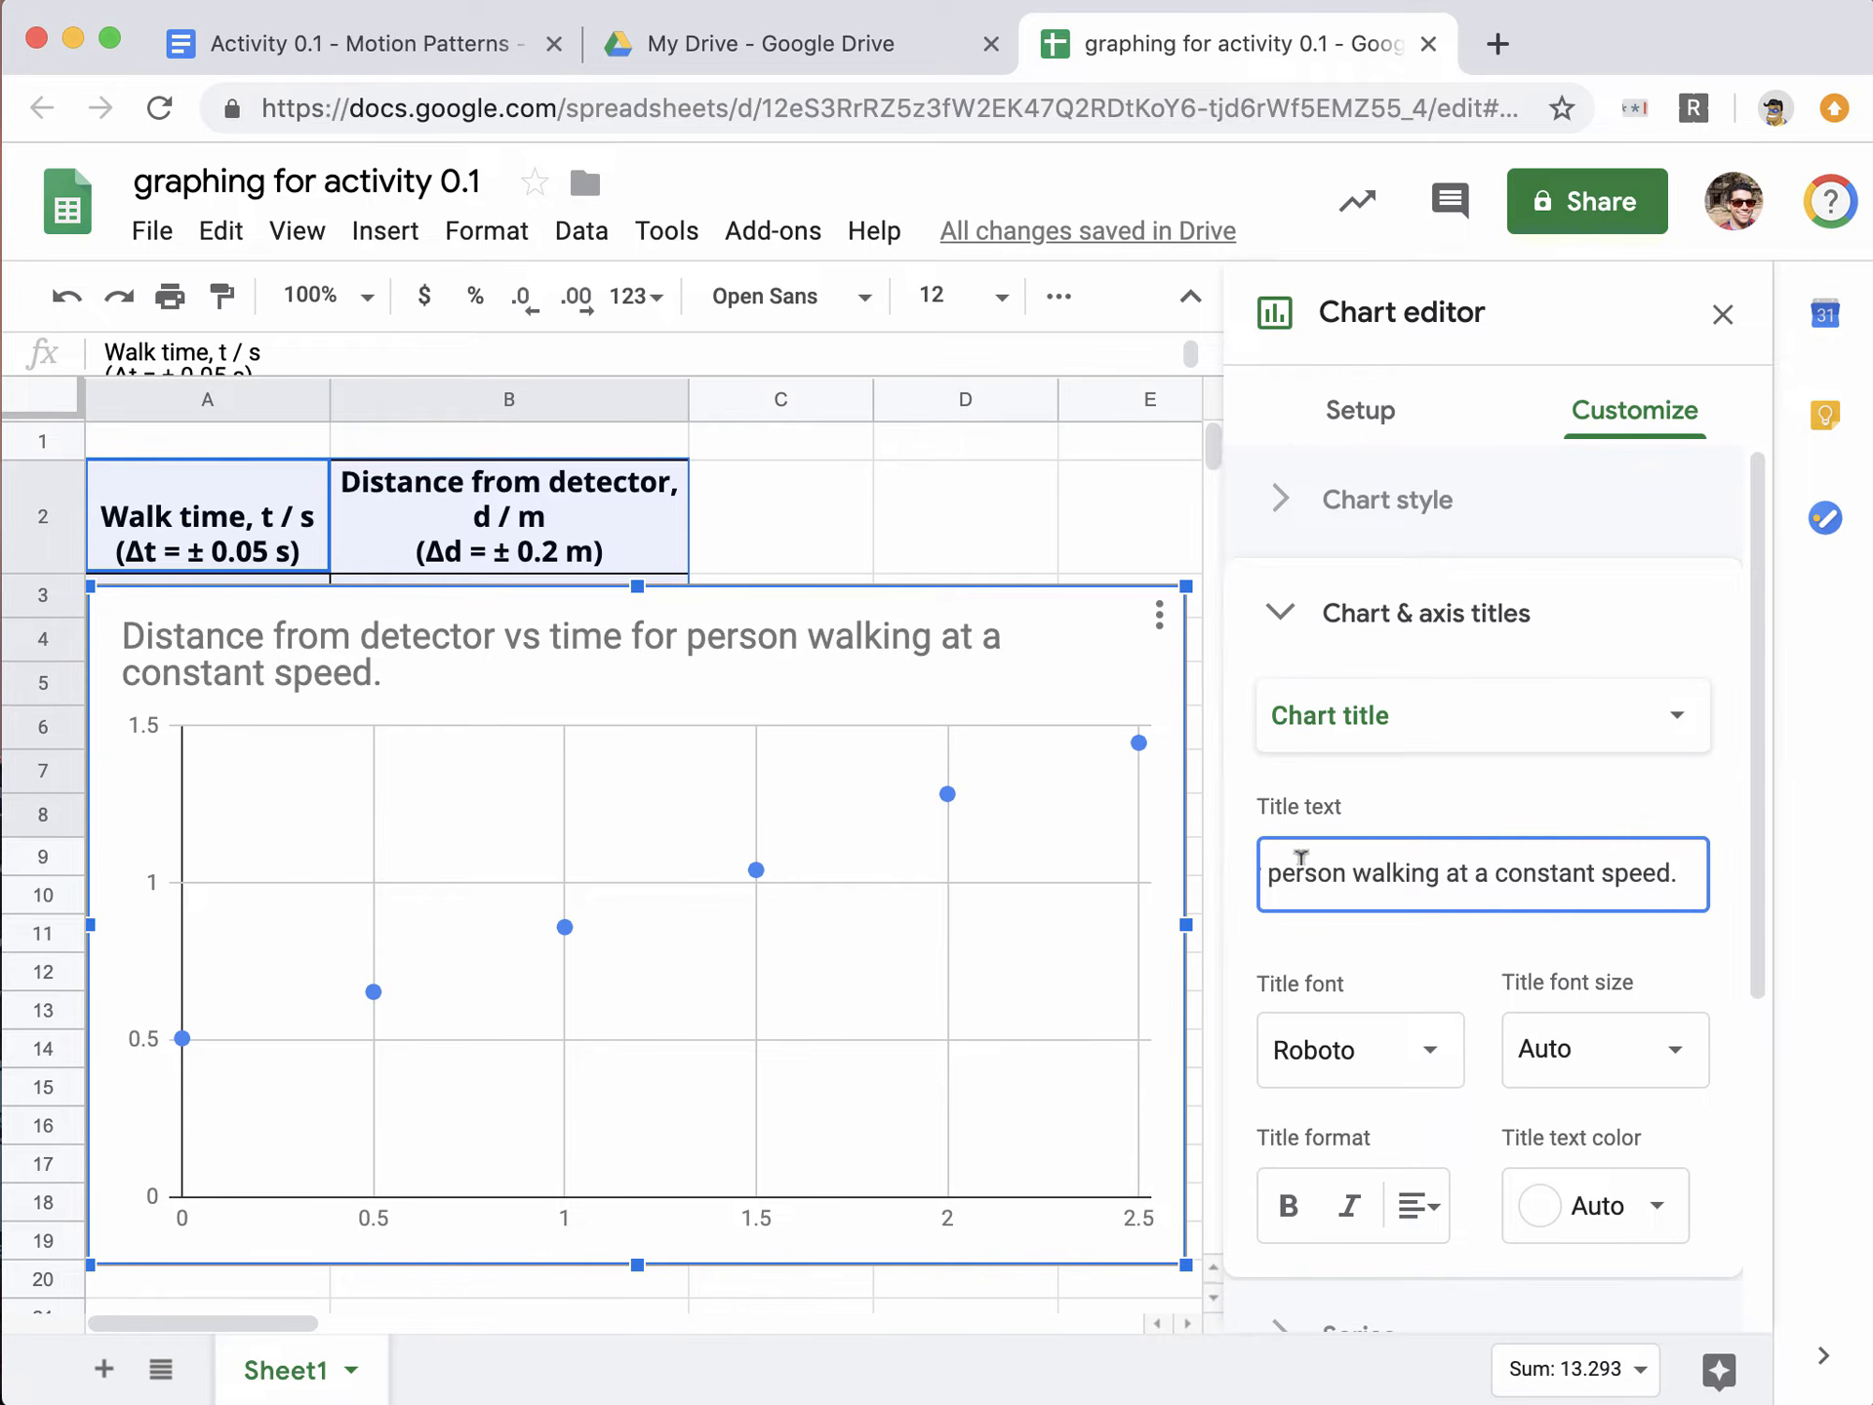
Step: Set the chart's horizontal axis title to "Walk time, t / s"
click(1386, 739)
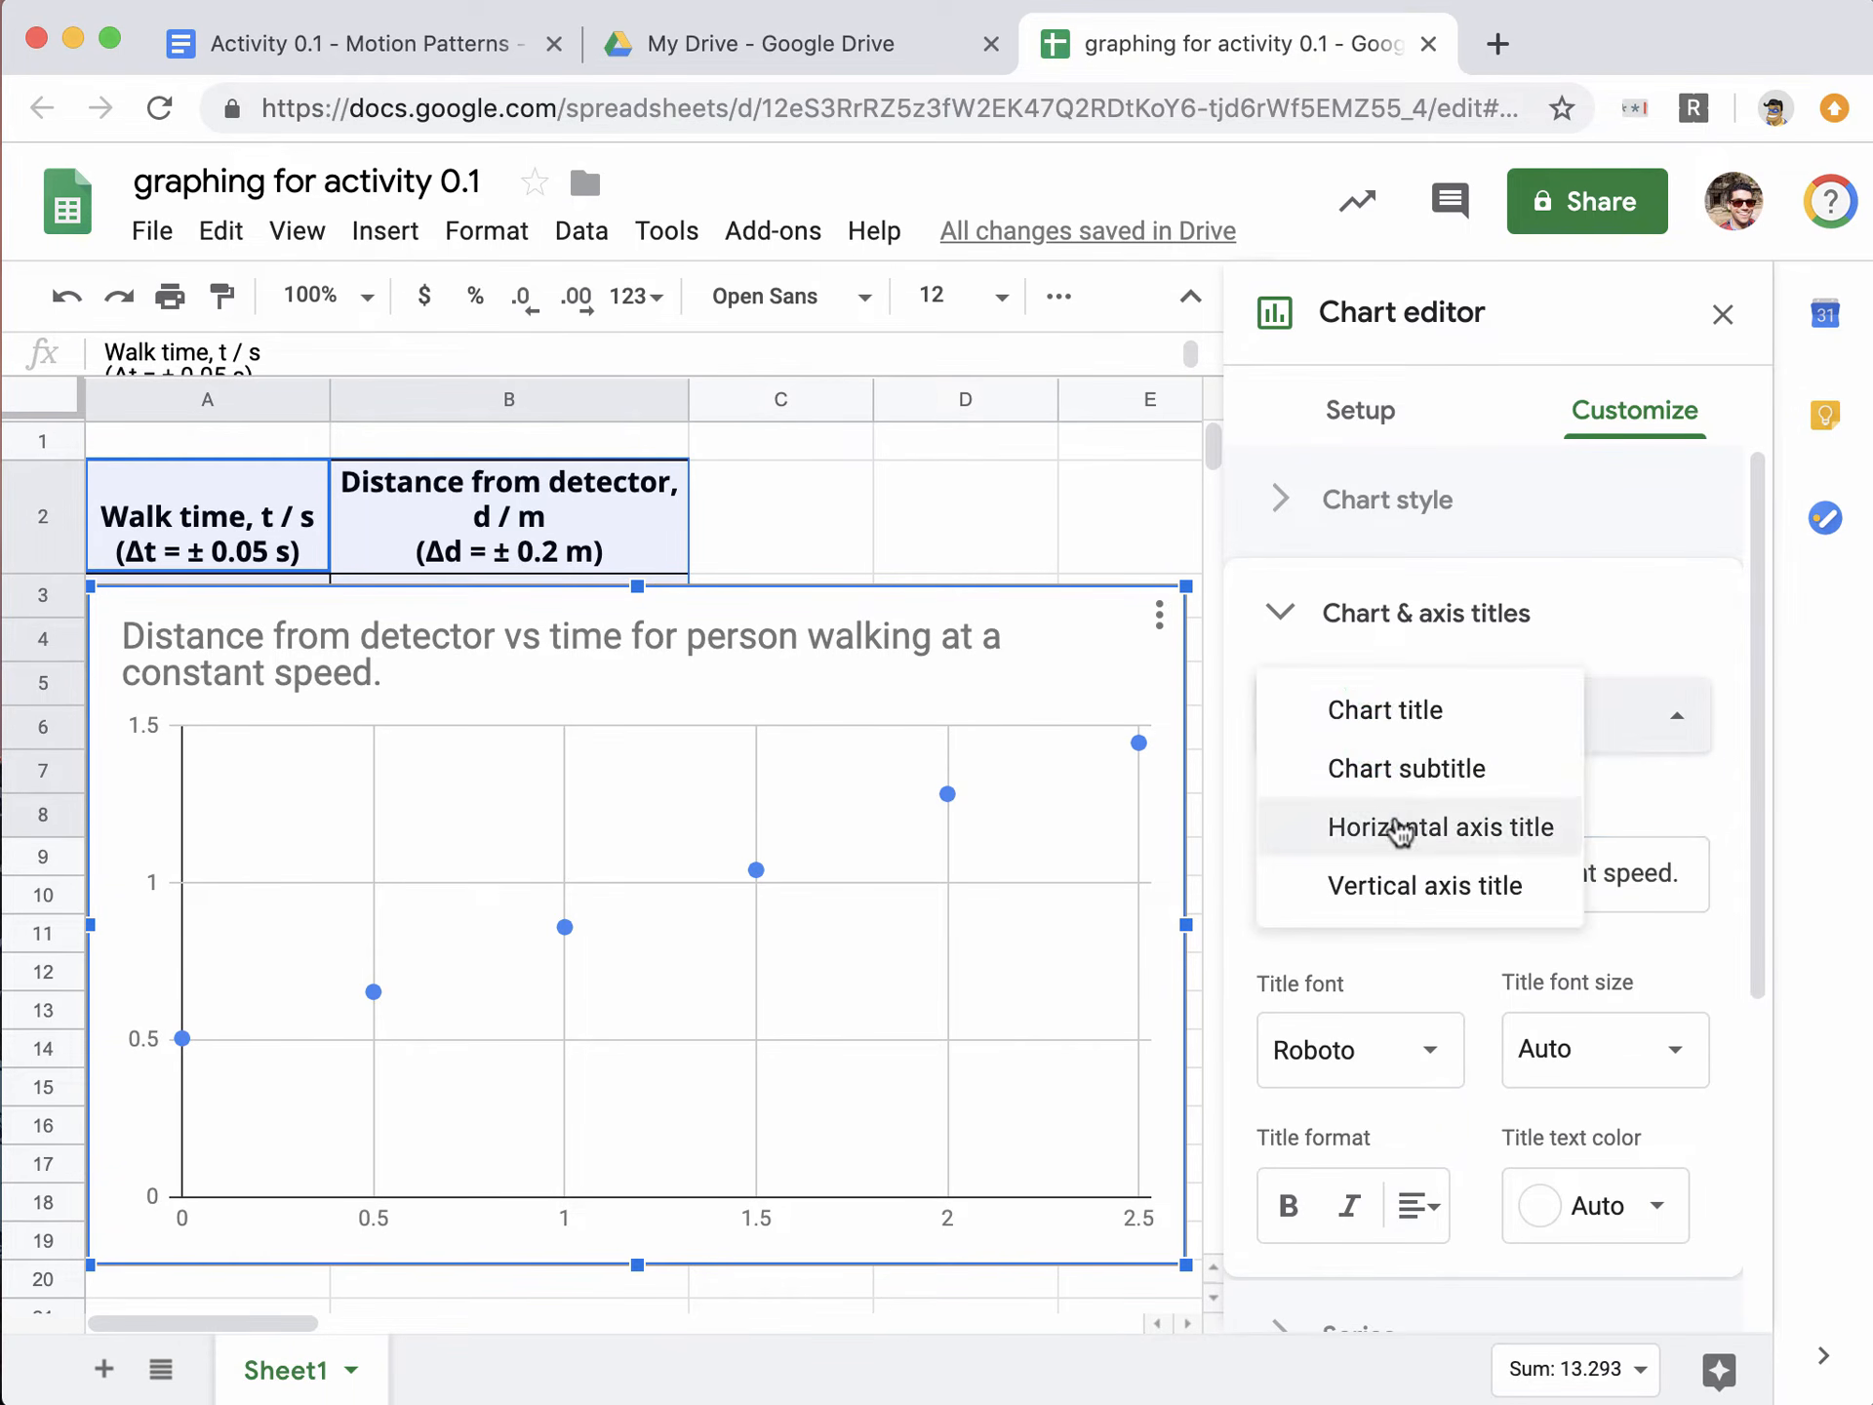
click(1674, 654)
click(1475, 631)
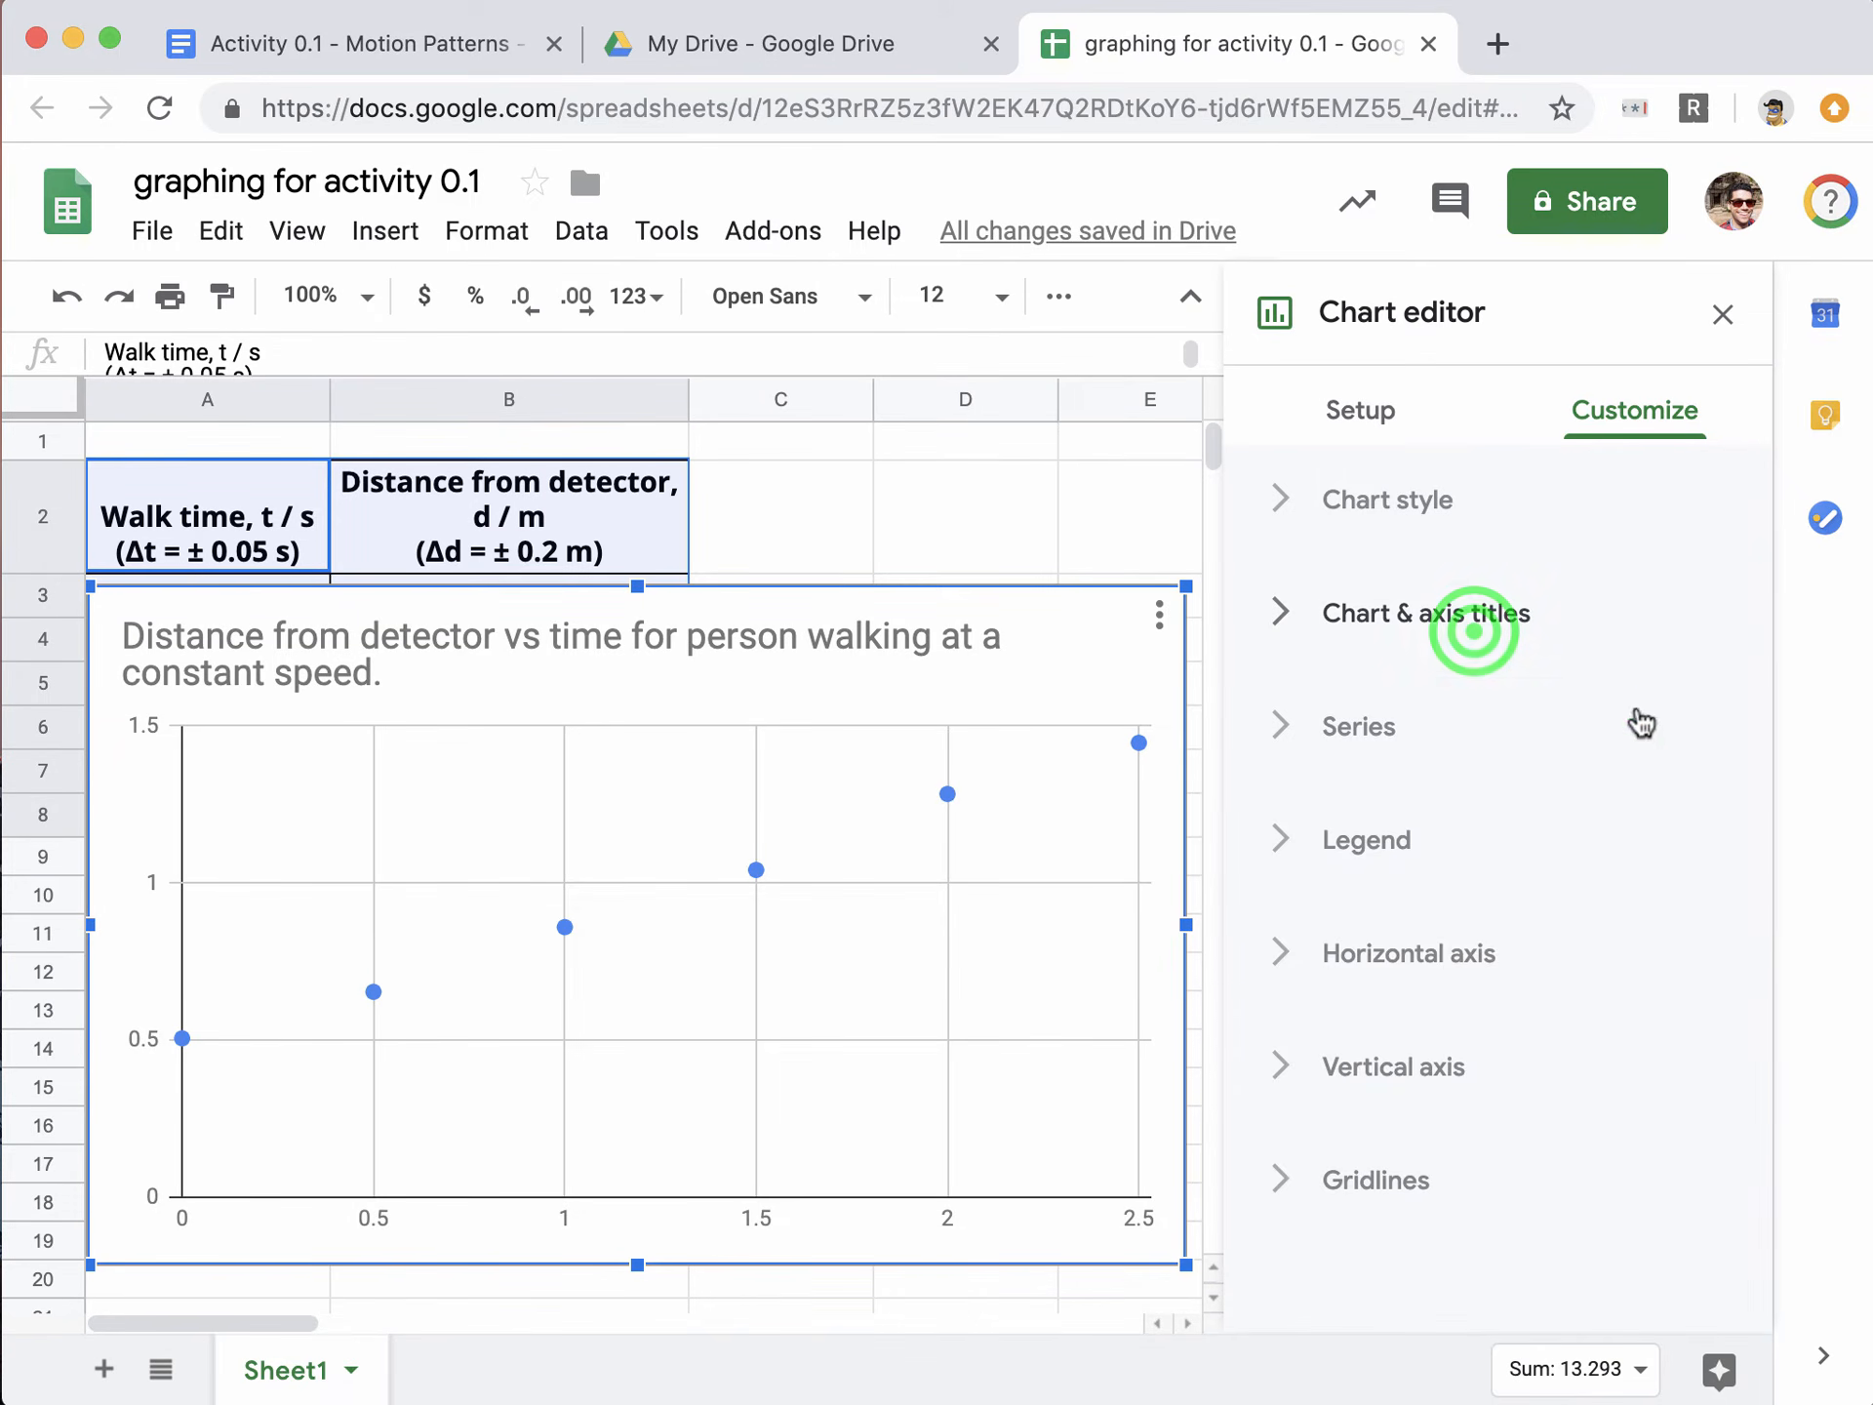
click(1474, 629)
click(1505, 730)
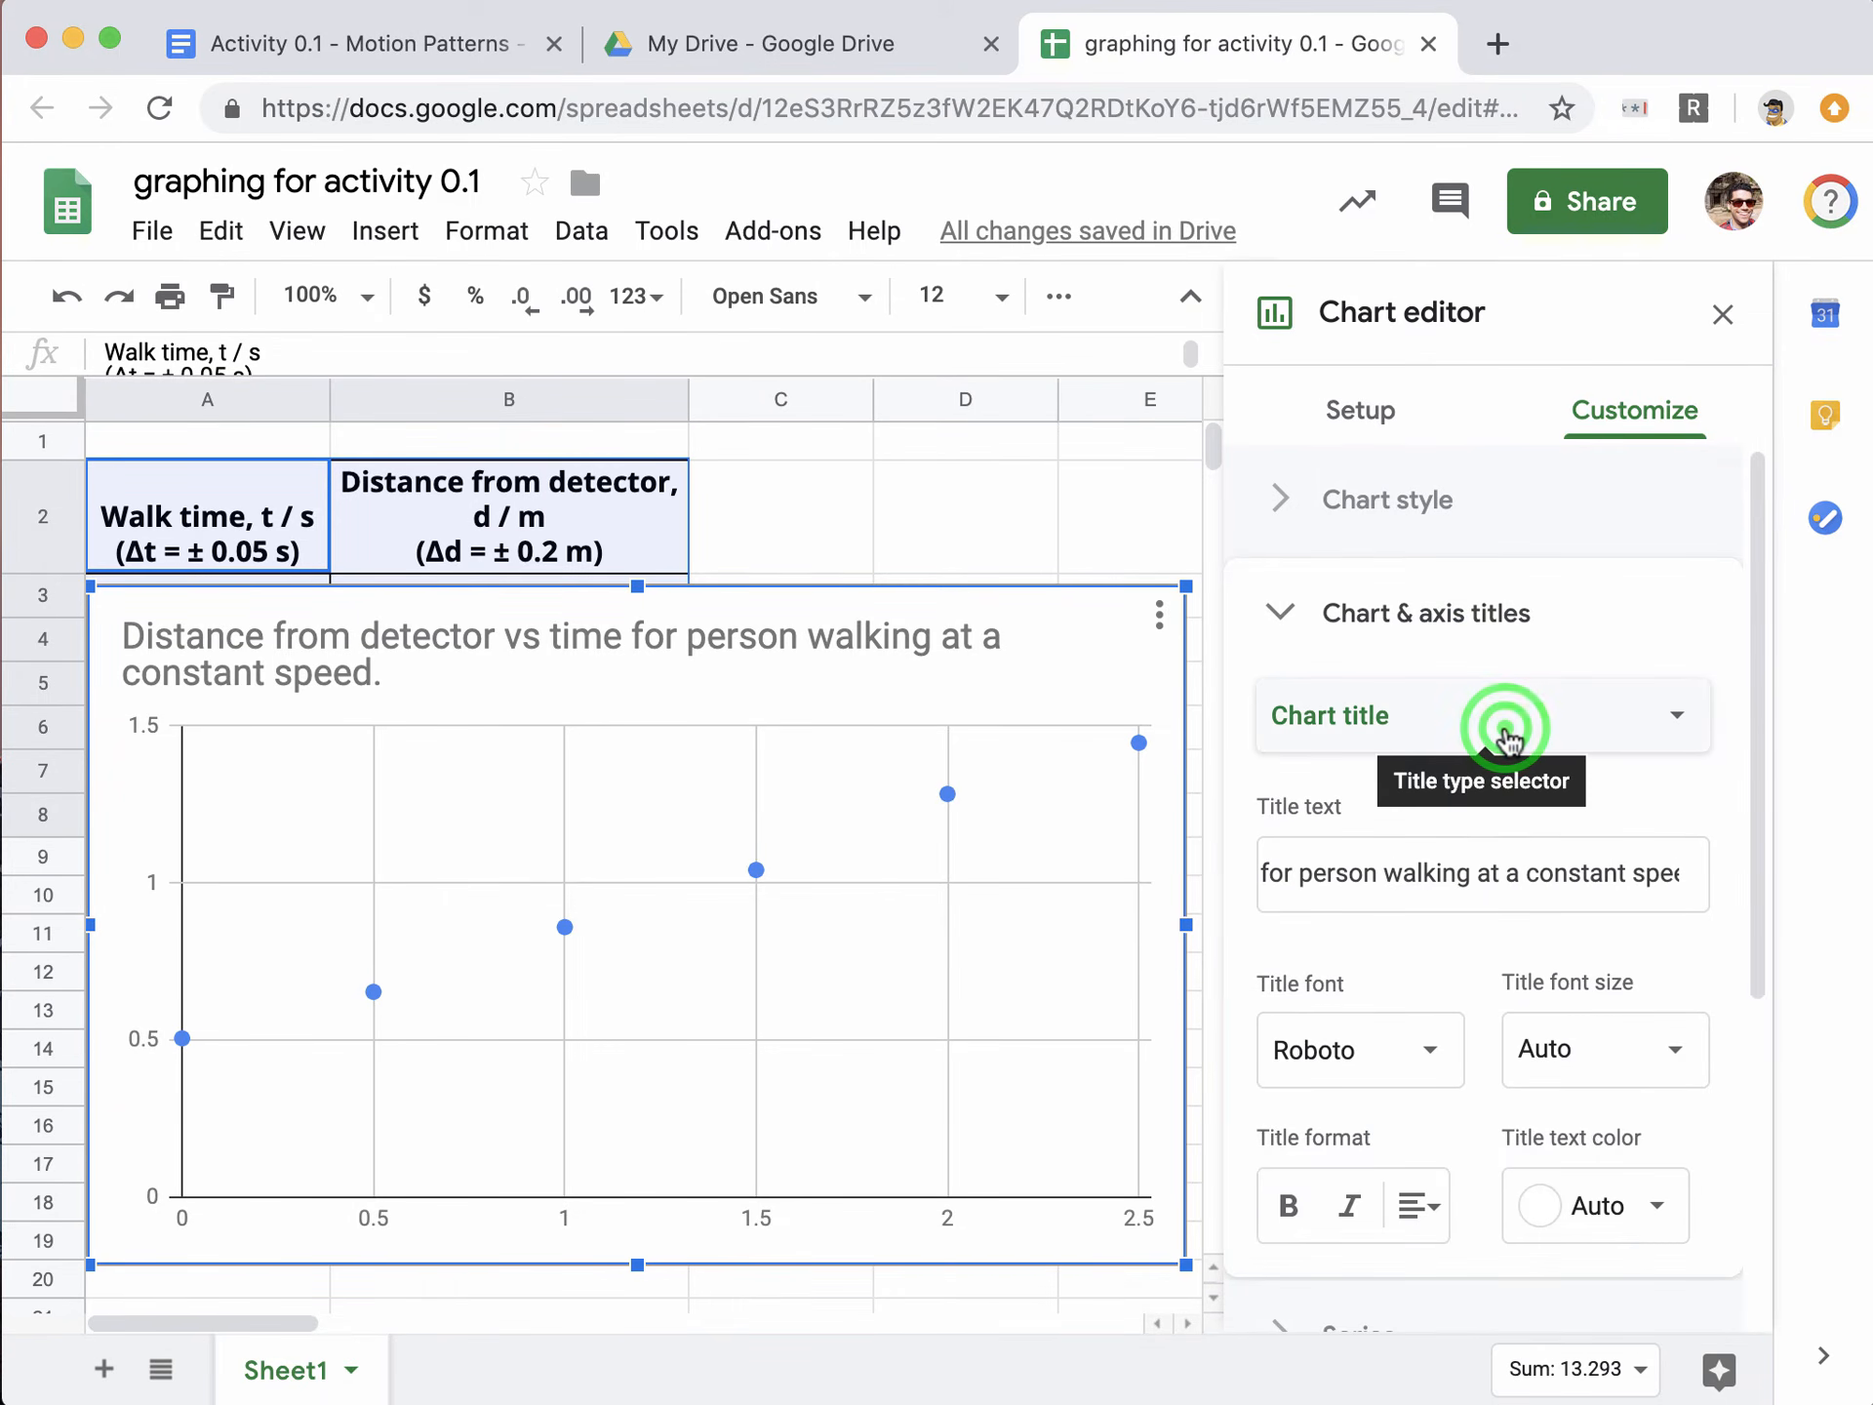
click(1446, 830)
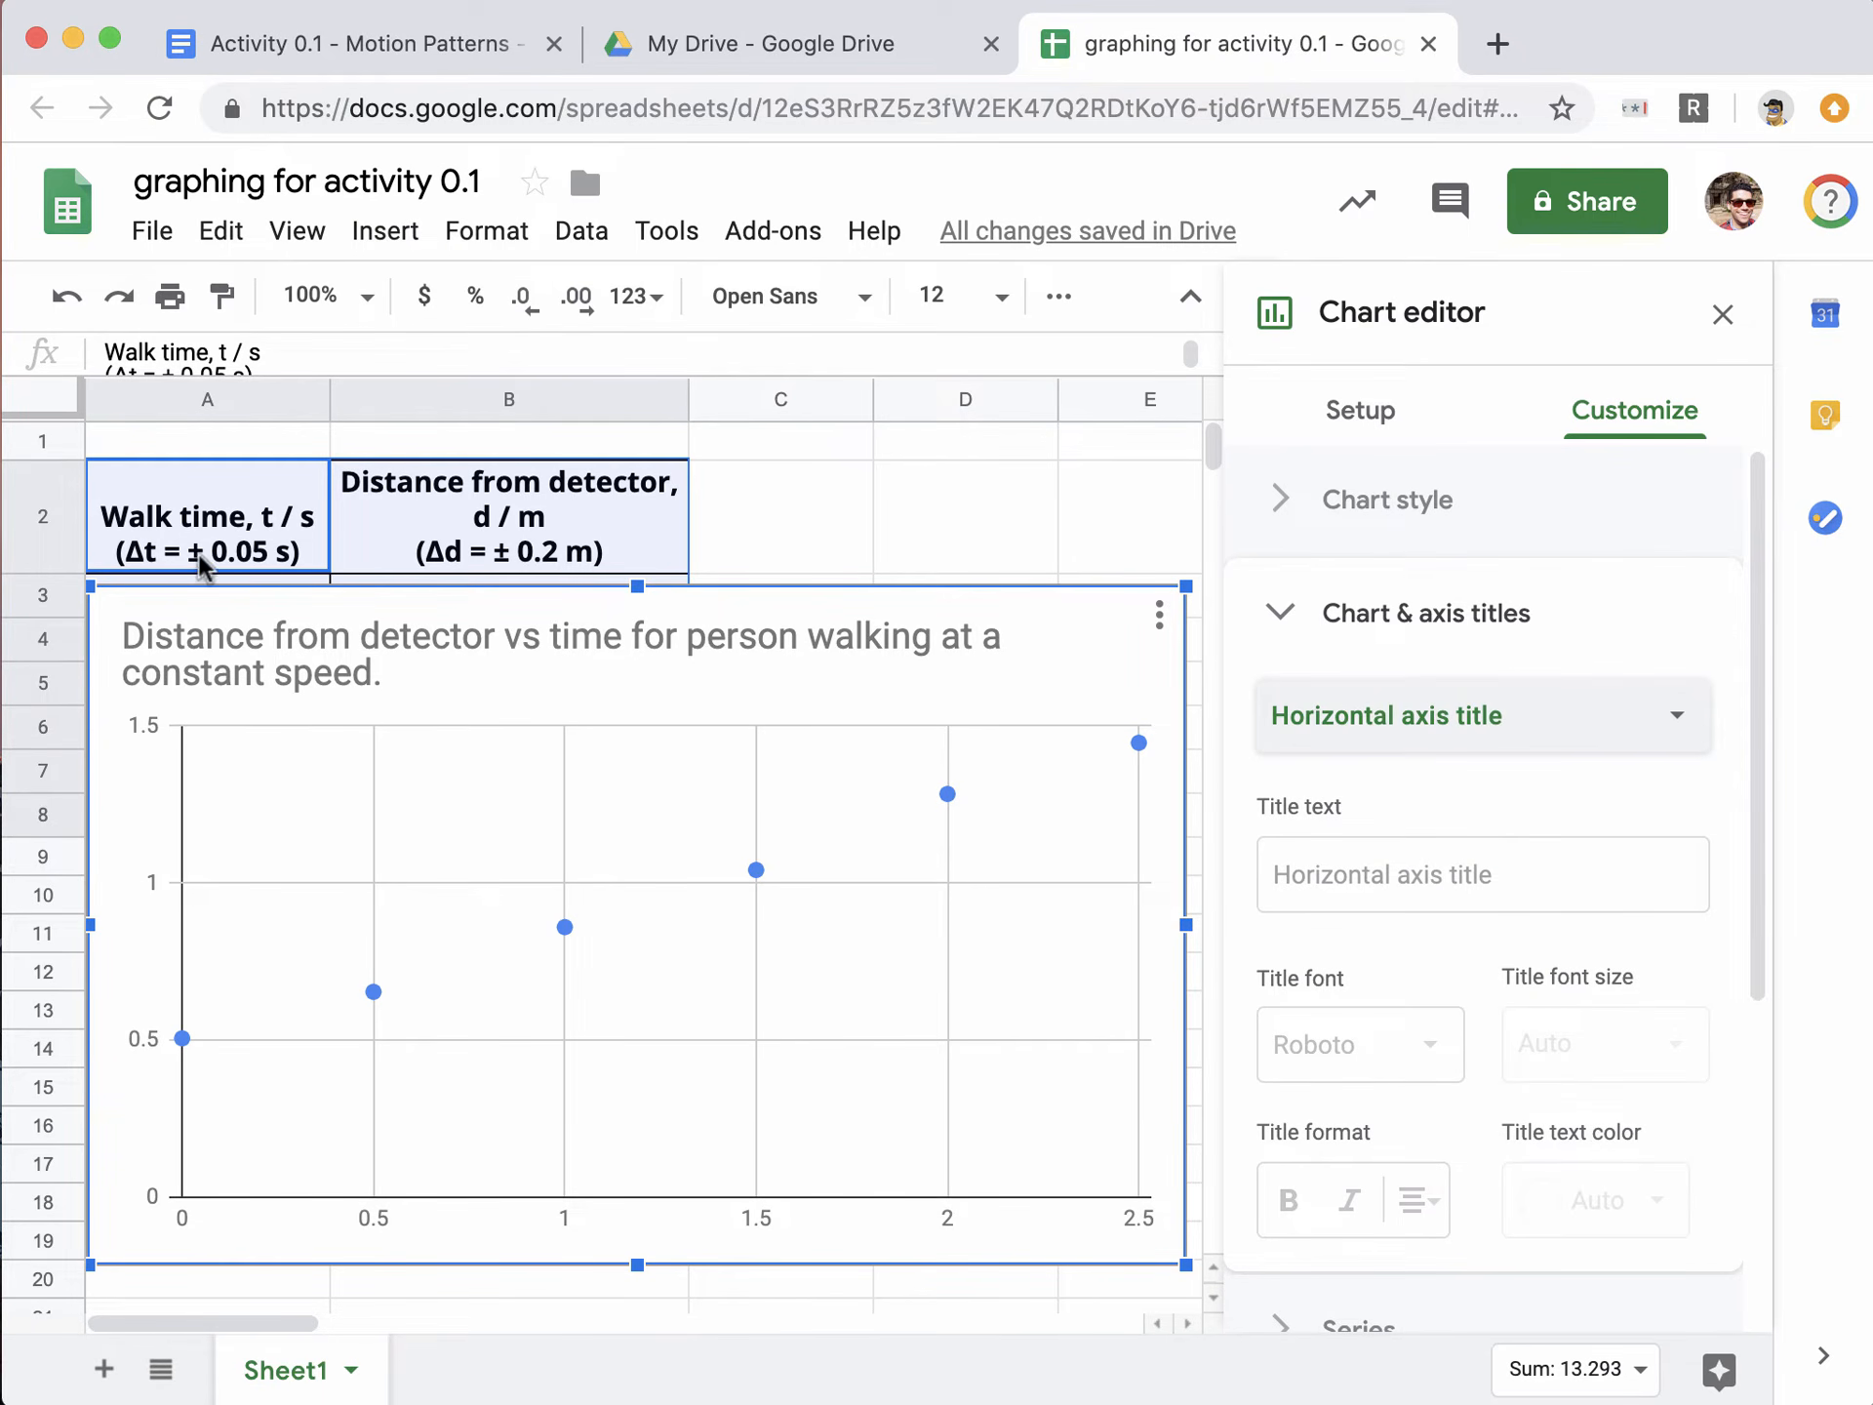
click(1374, 876)
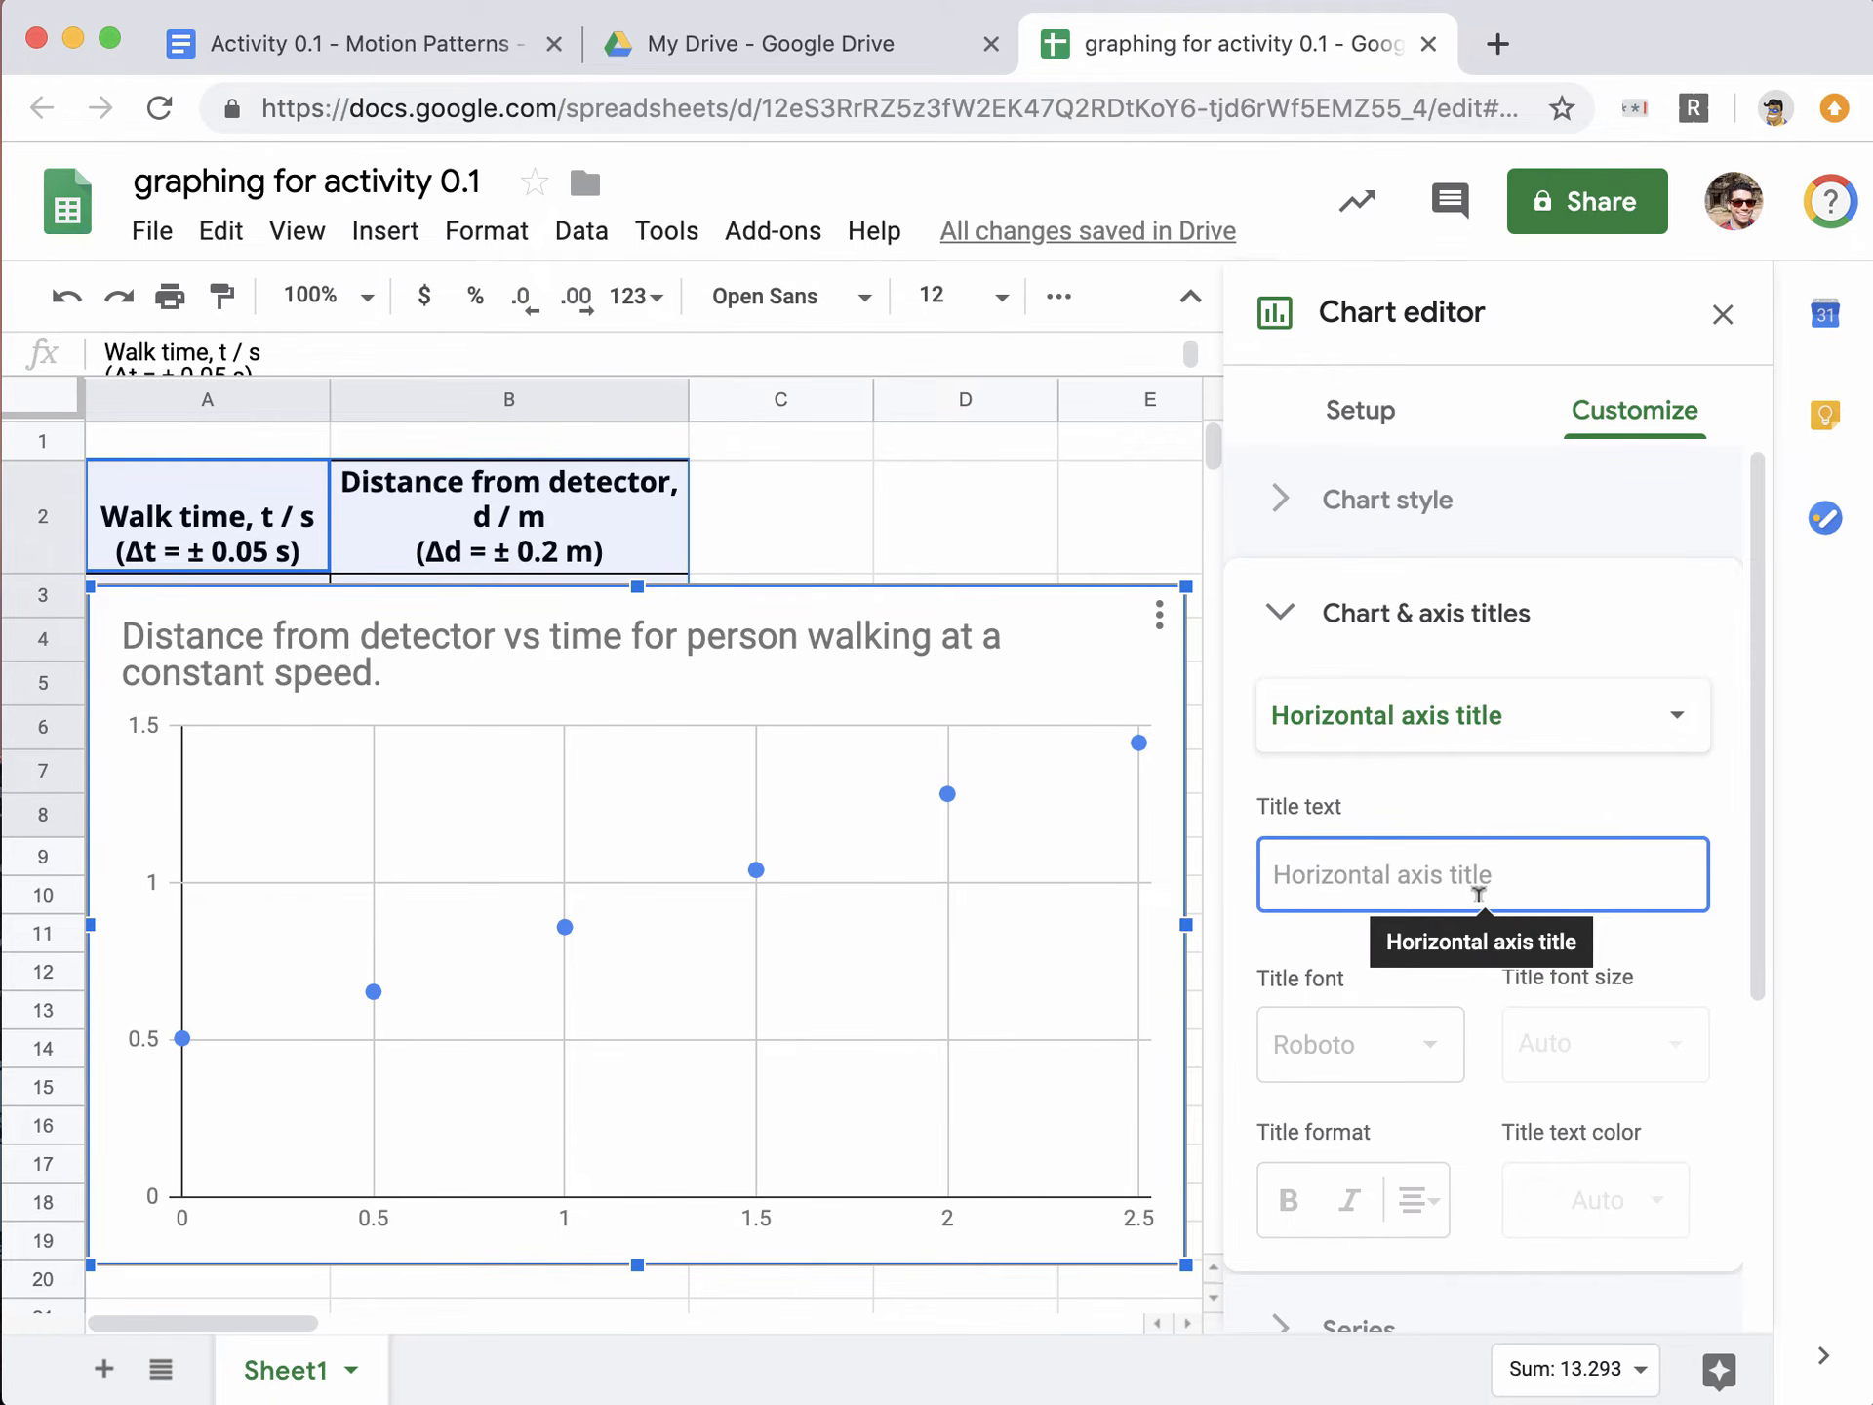
text(Walk time, t / s)
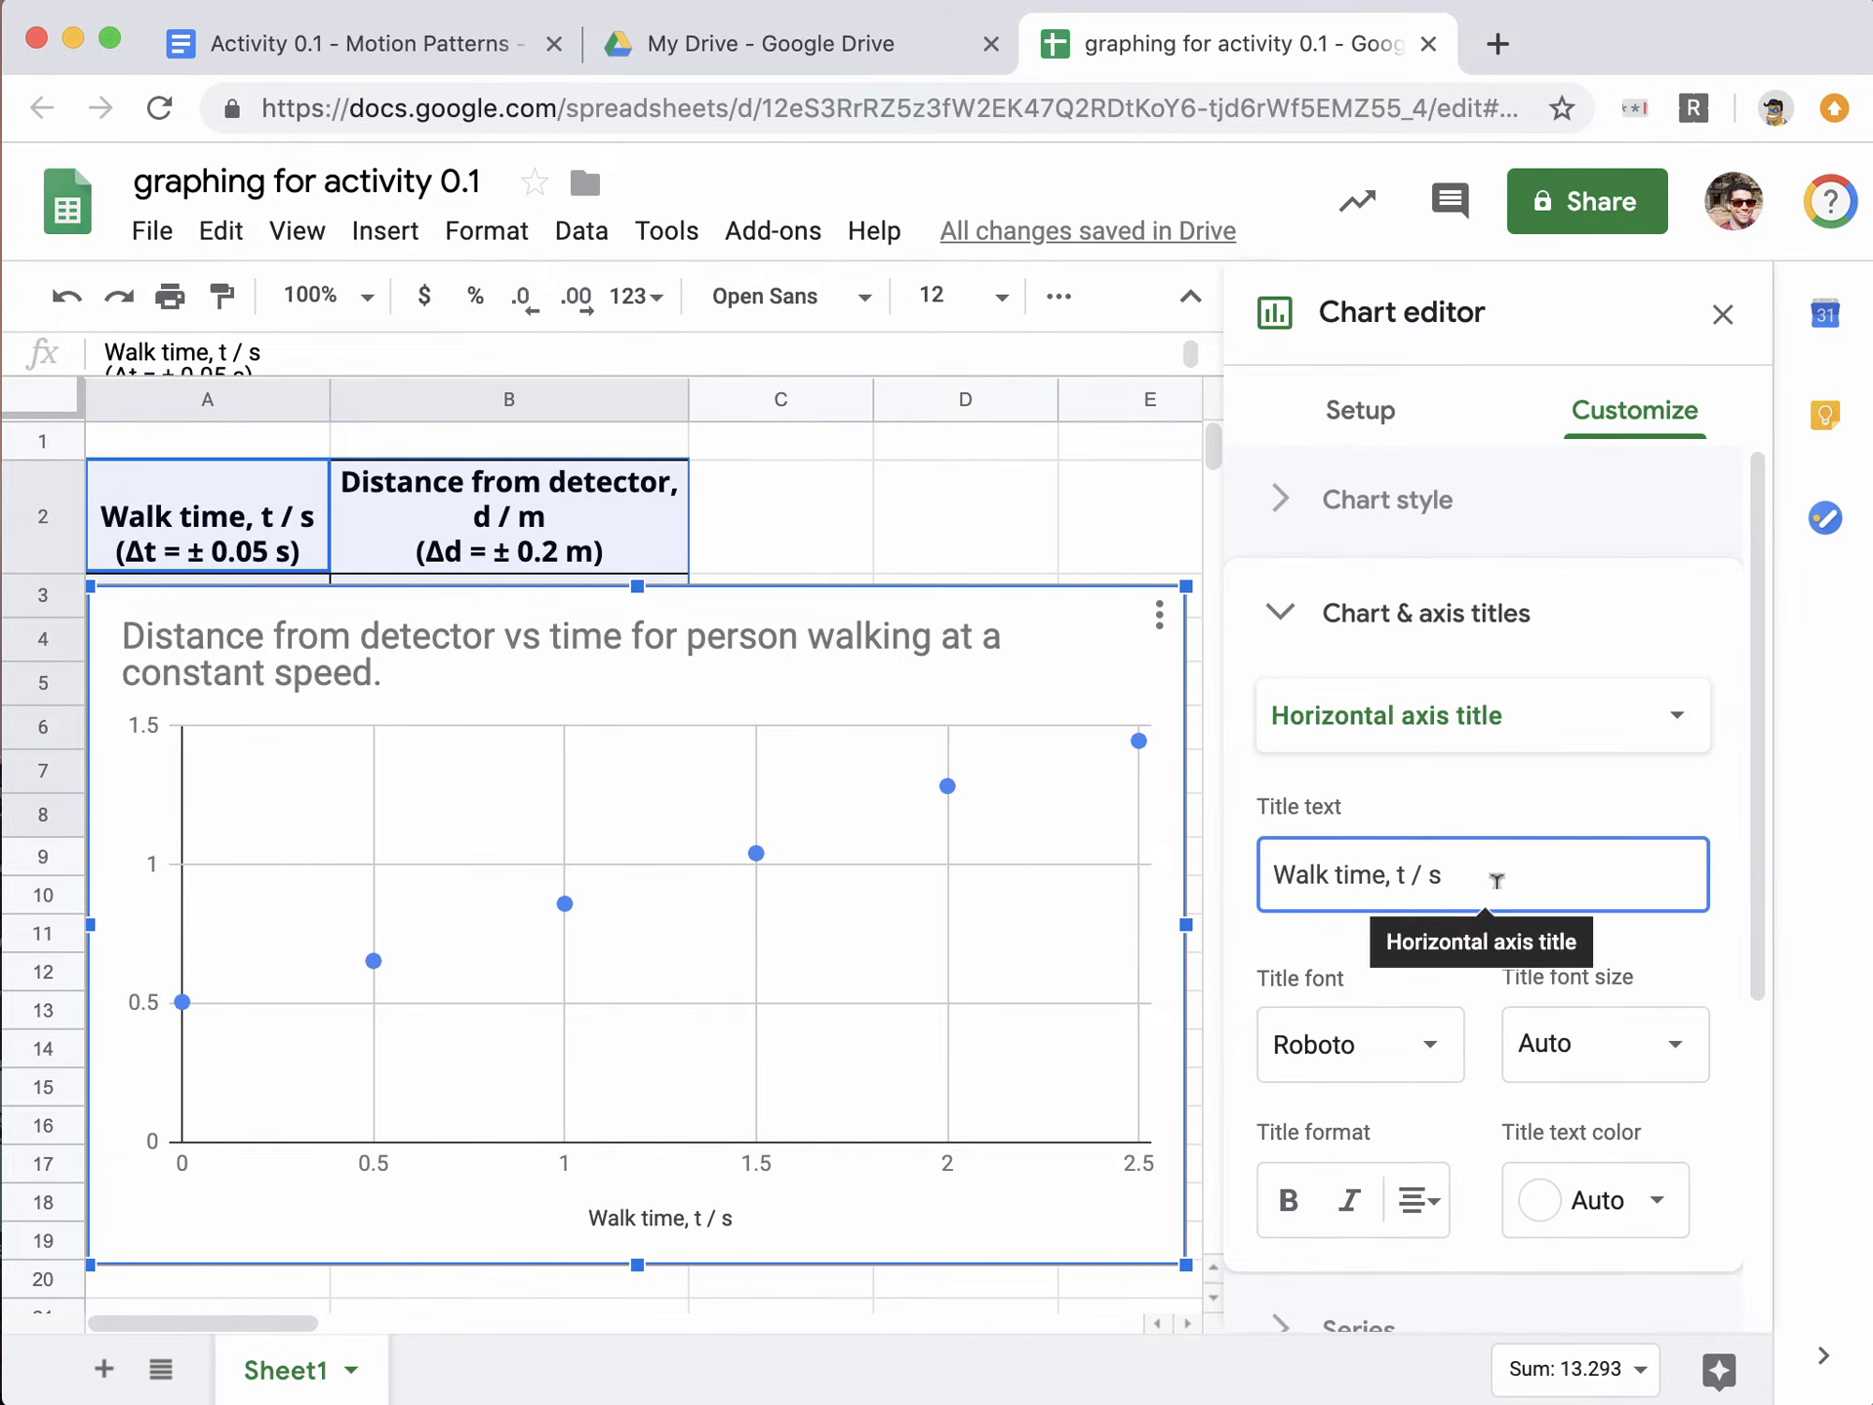
Step: Set the chart's vertical axis title to "Distance from detector, d / m"
click(1544, 730)
click(1496, 771)
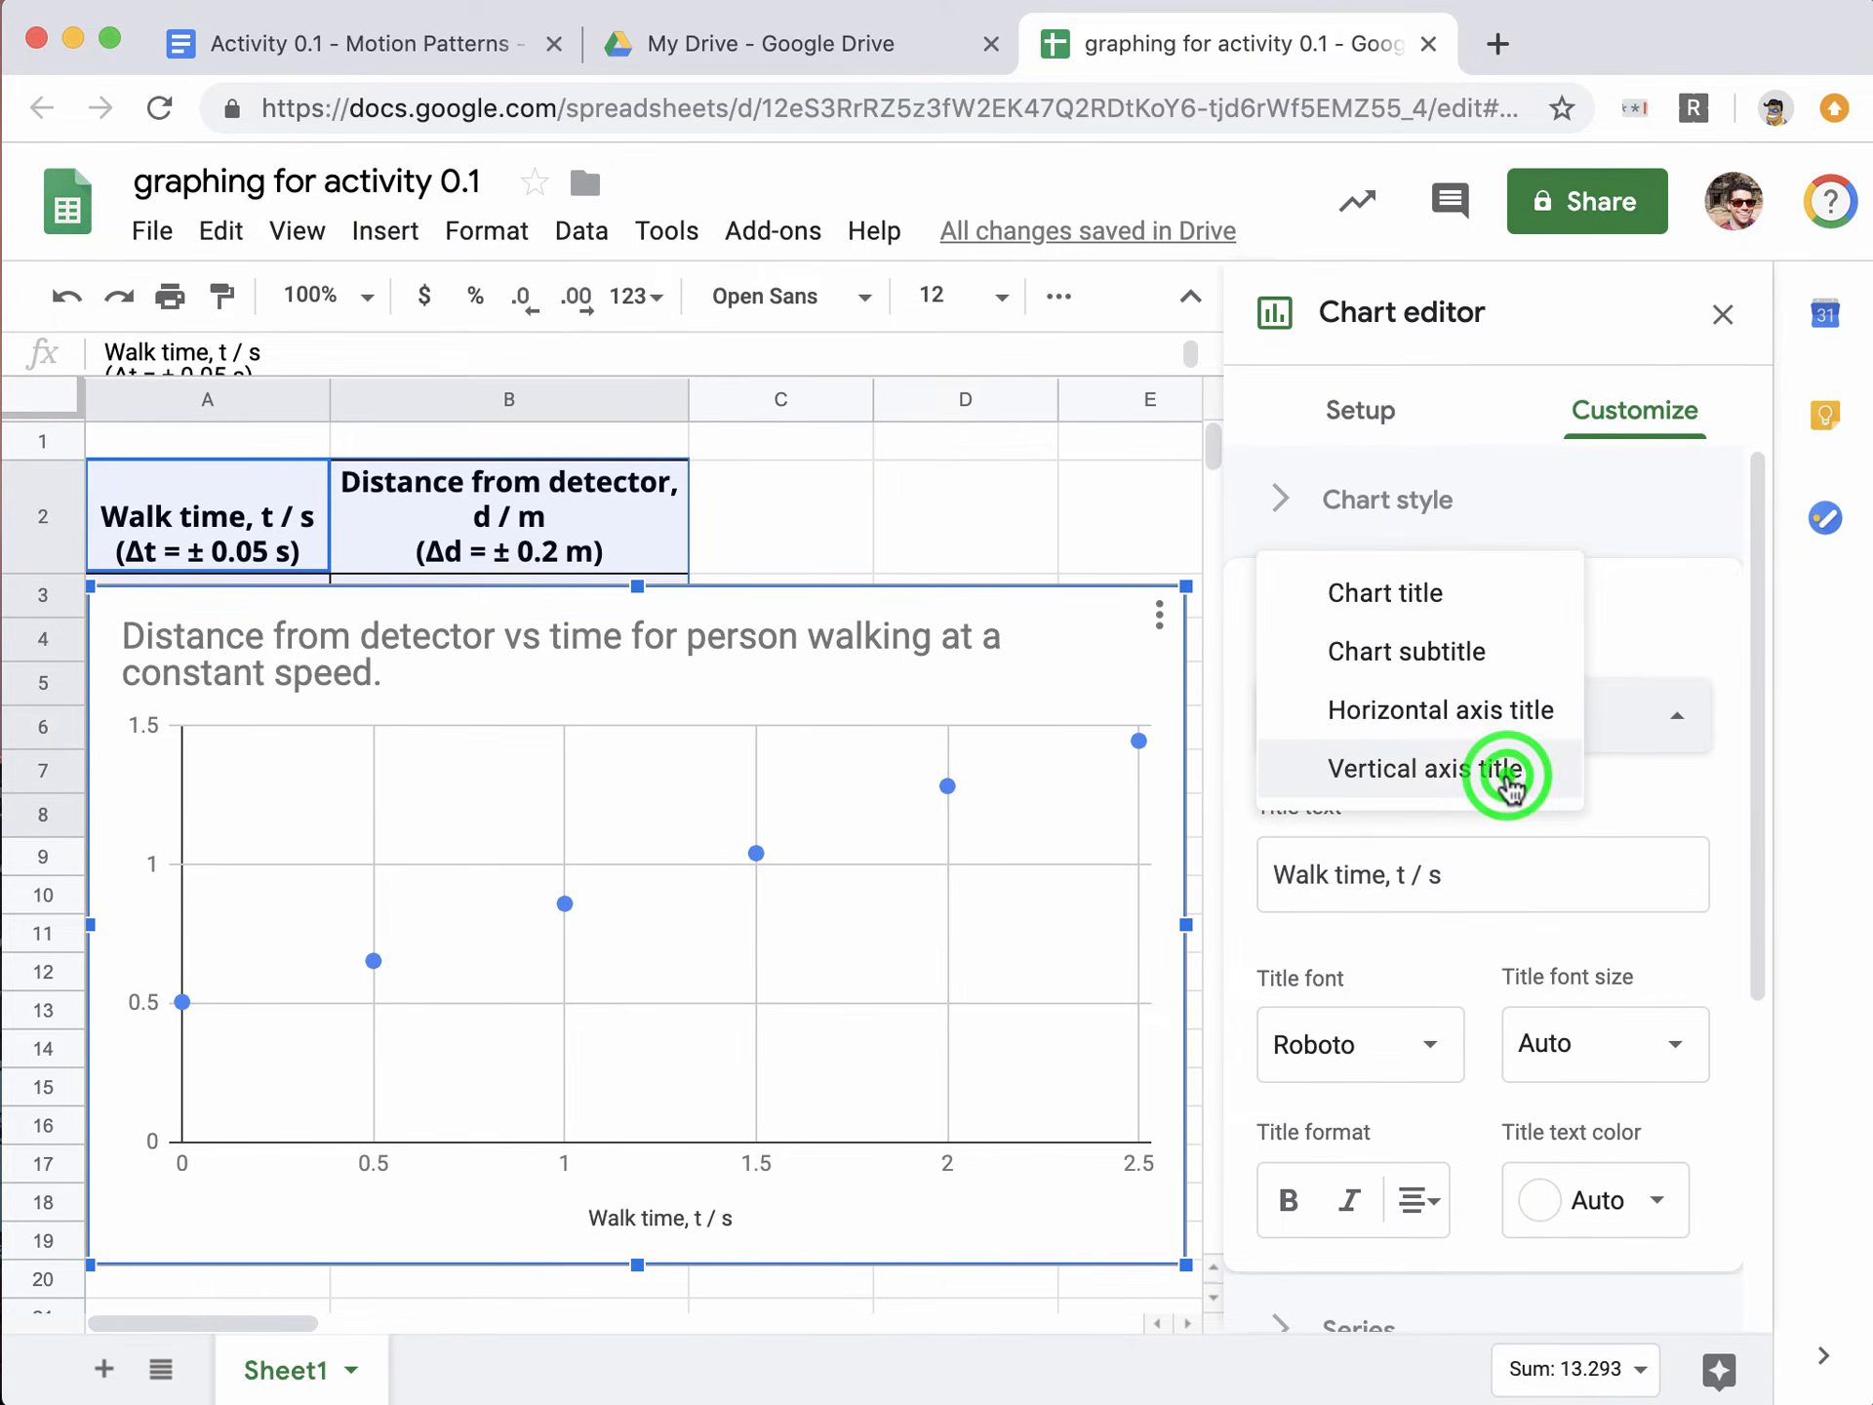
click(1452, 883)
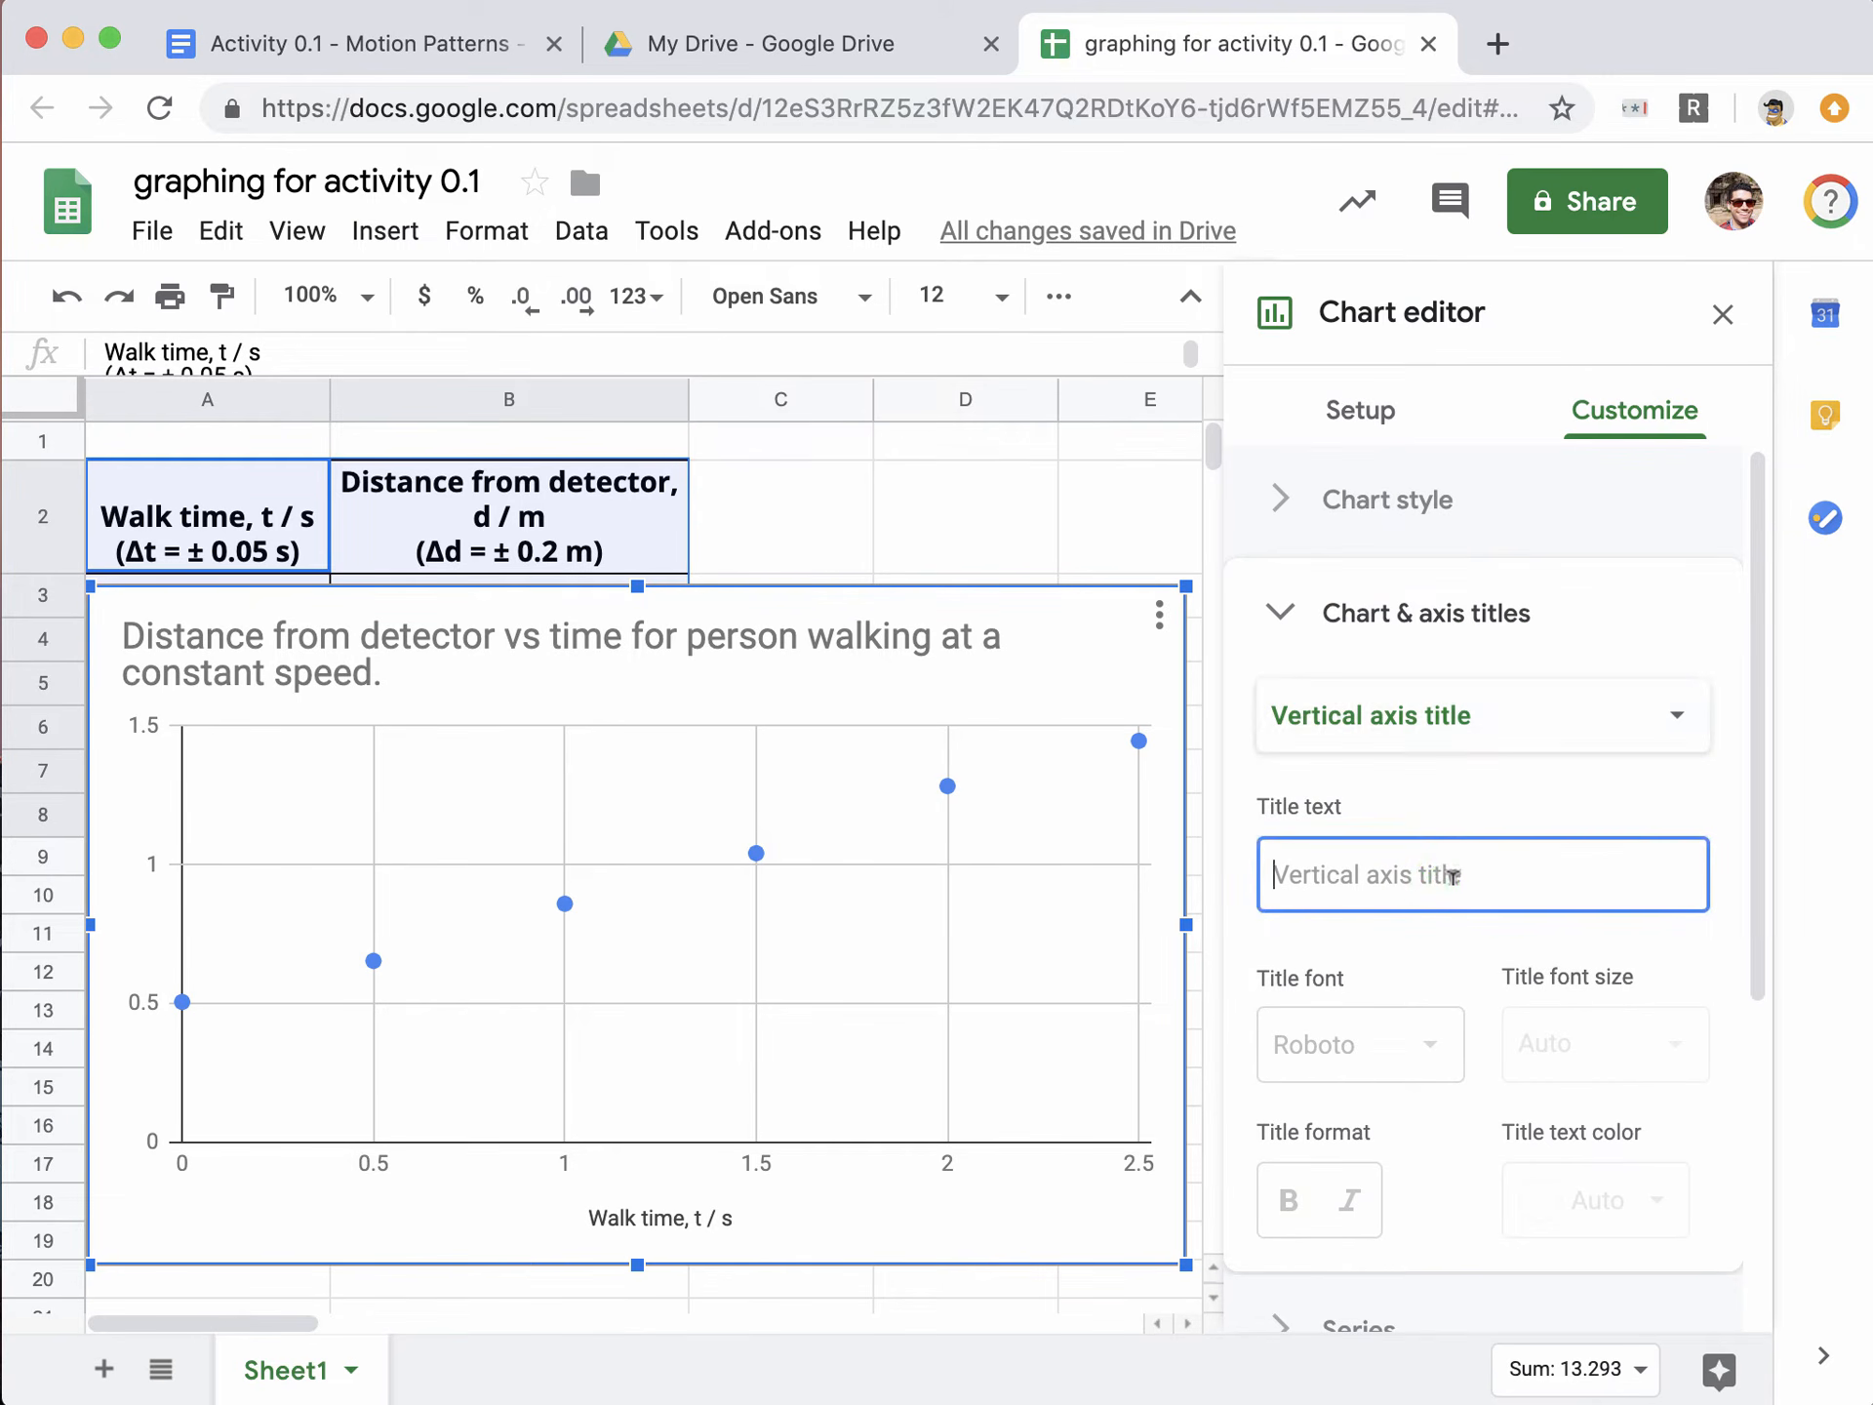
text(Distn)
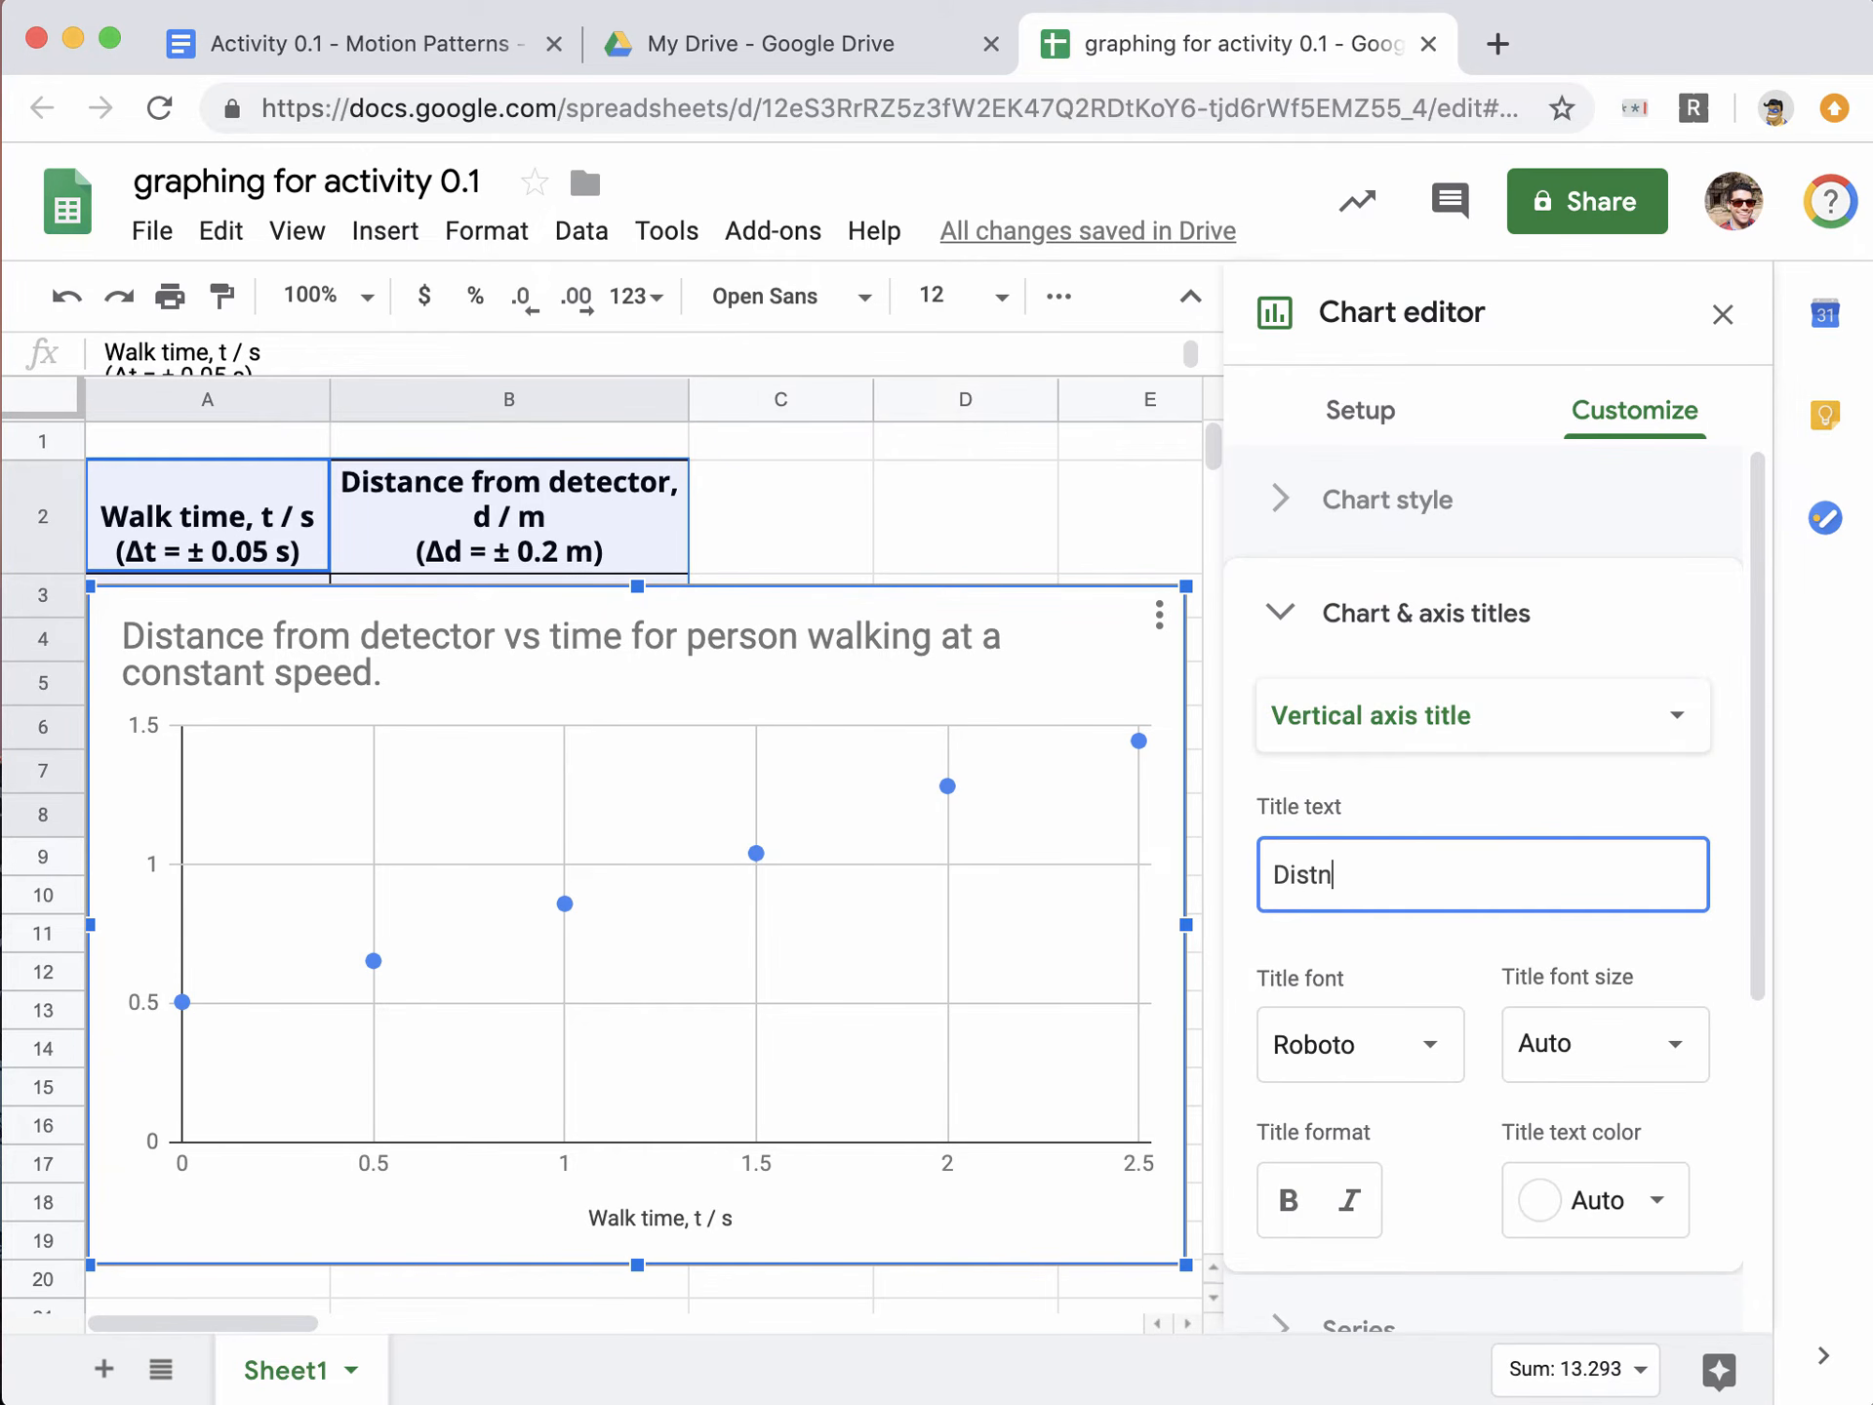
text(ce fromn d)
key(BackSpace)
key(BackSpace)
key(BackSpace)
text(detector)
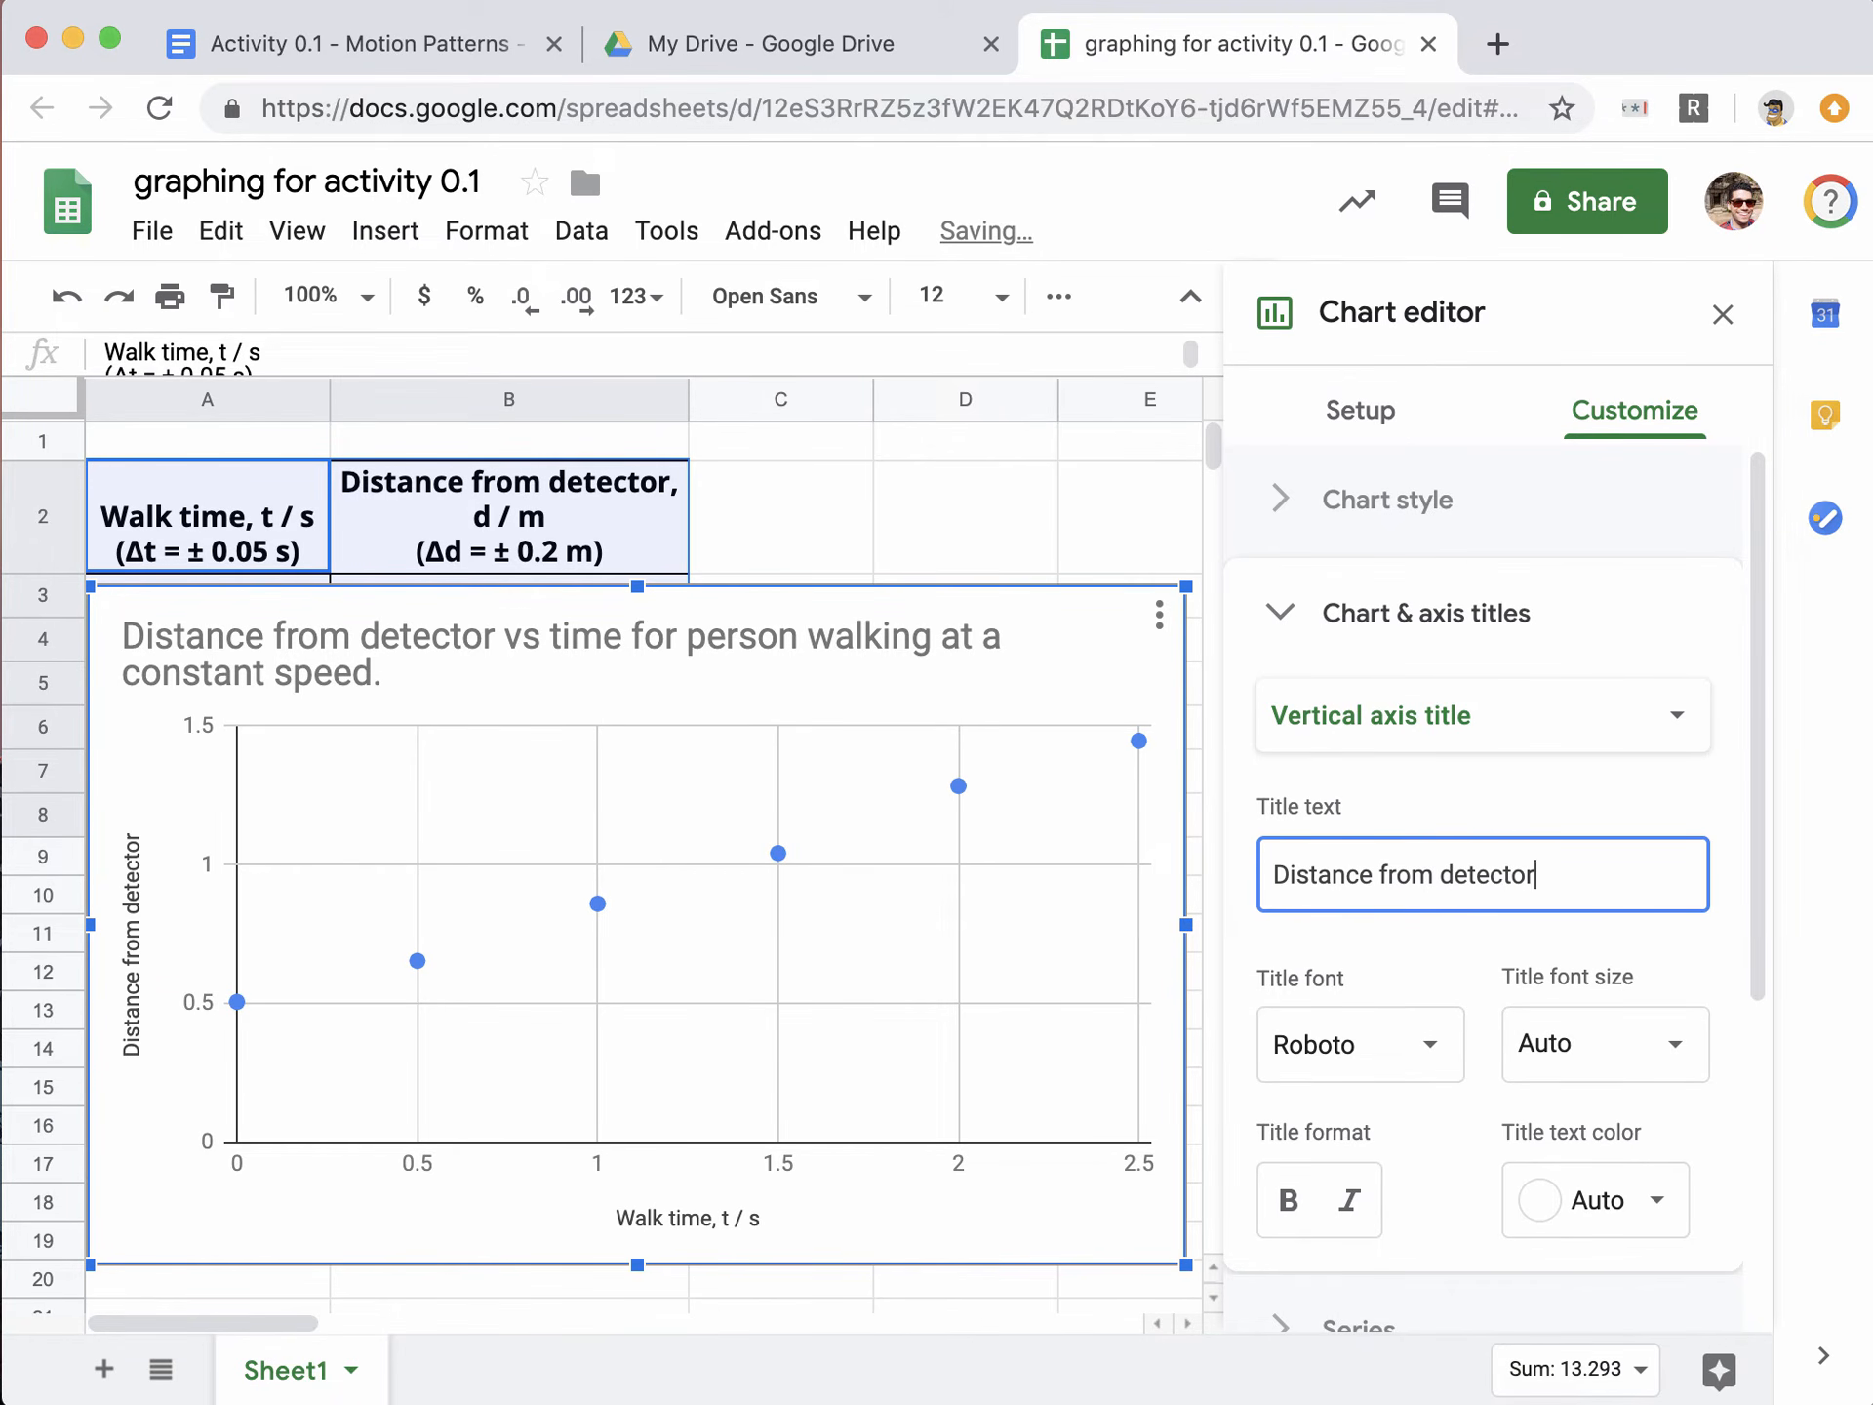
text(, d / )
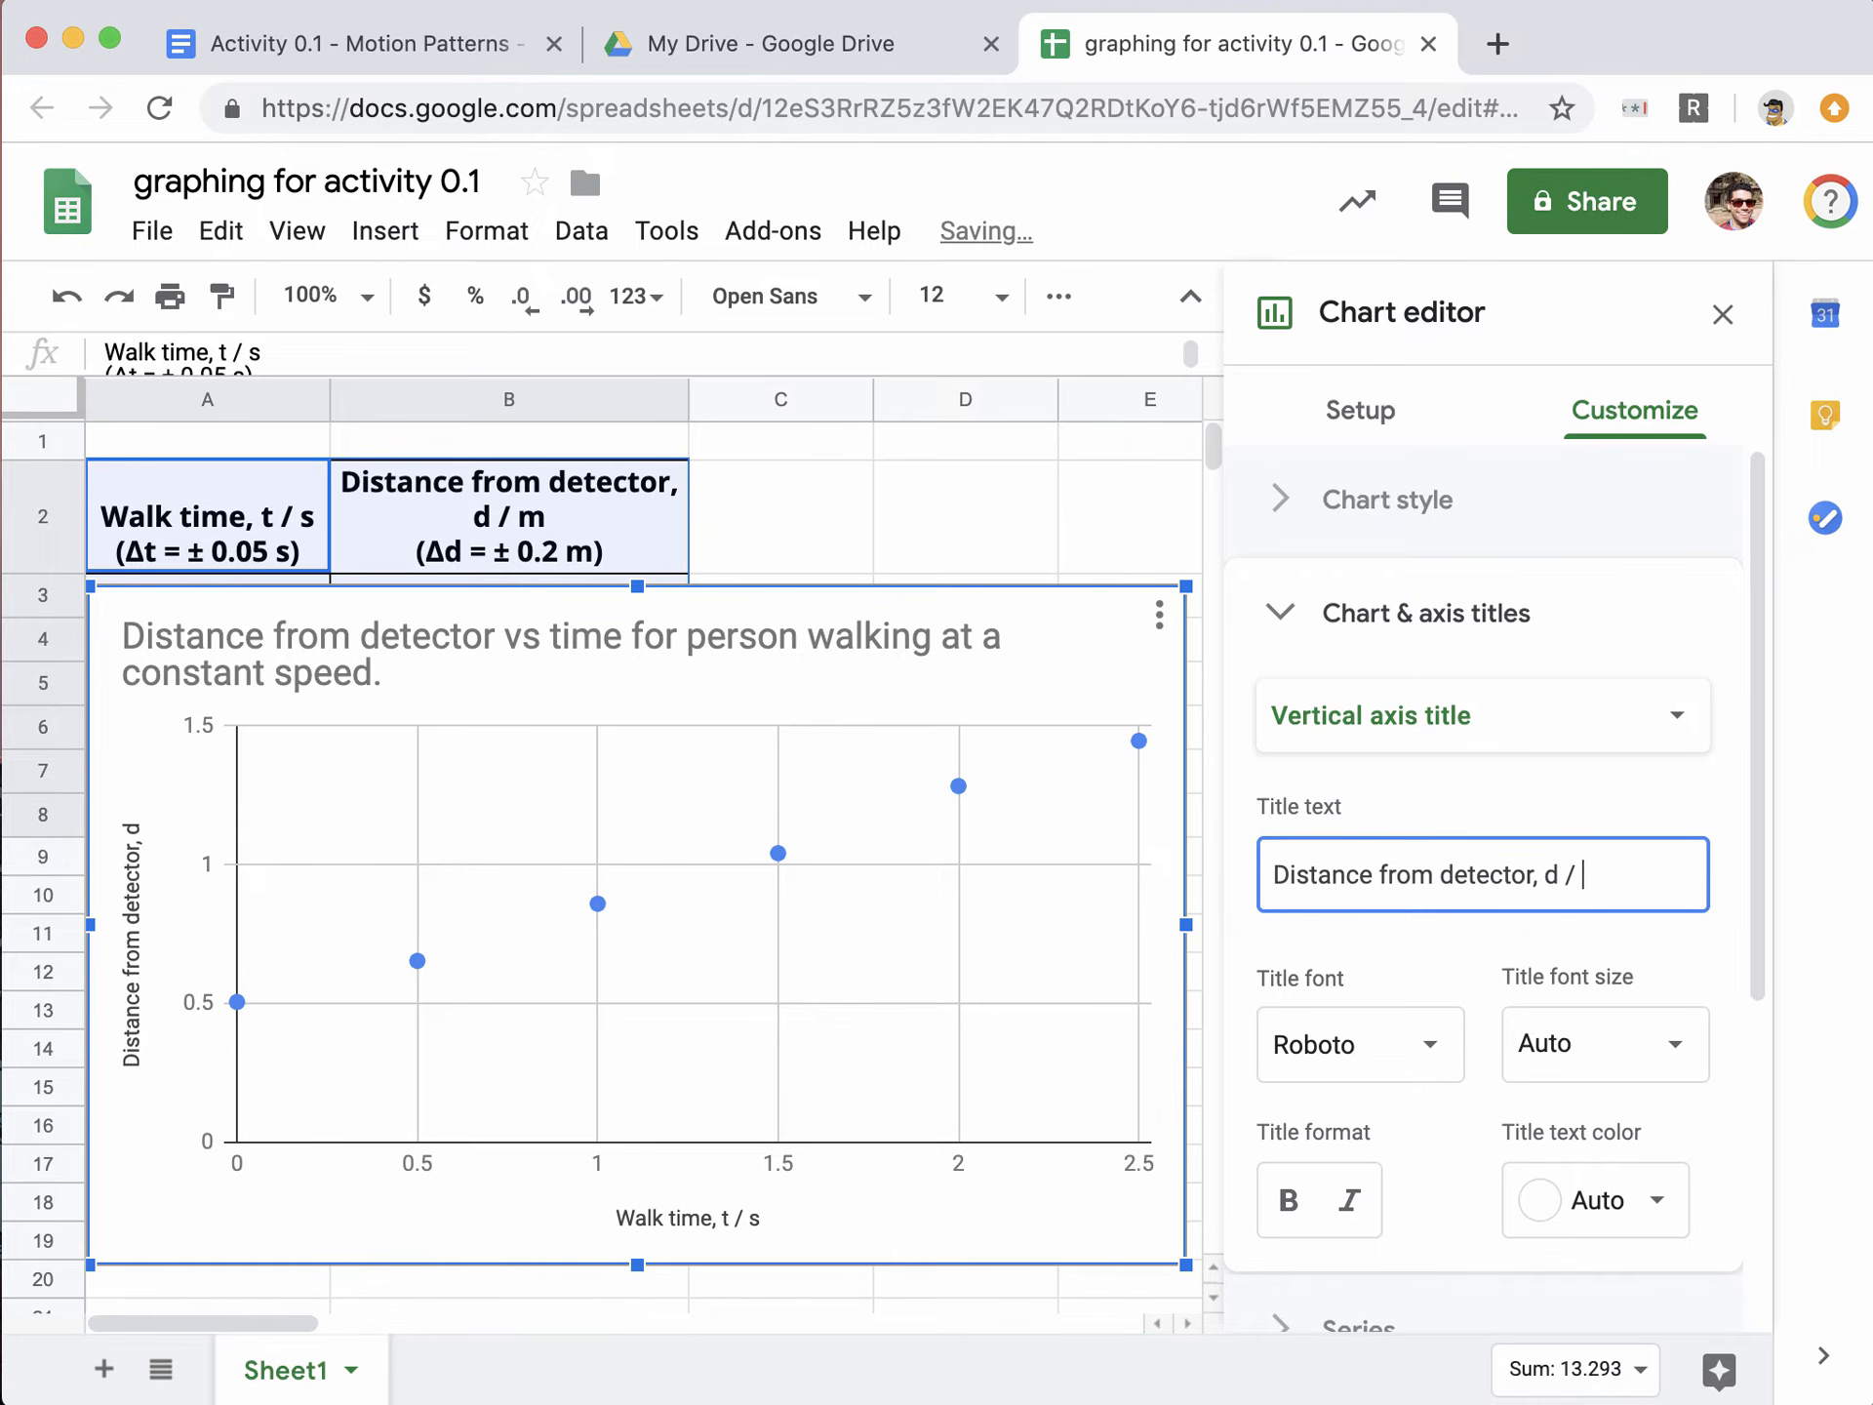
text(m)
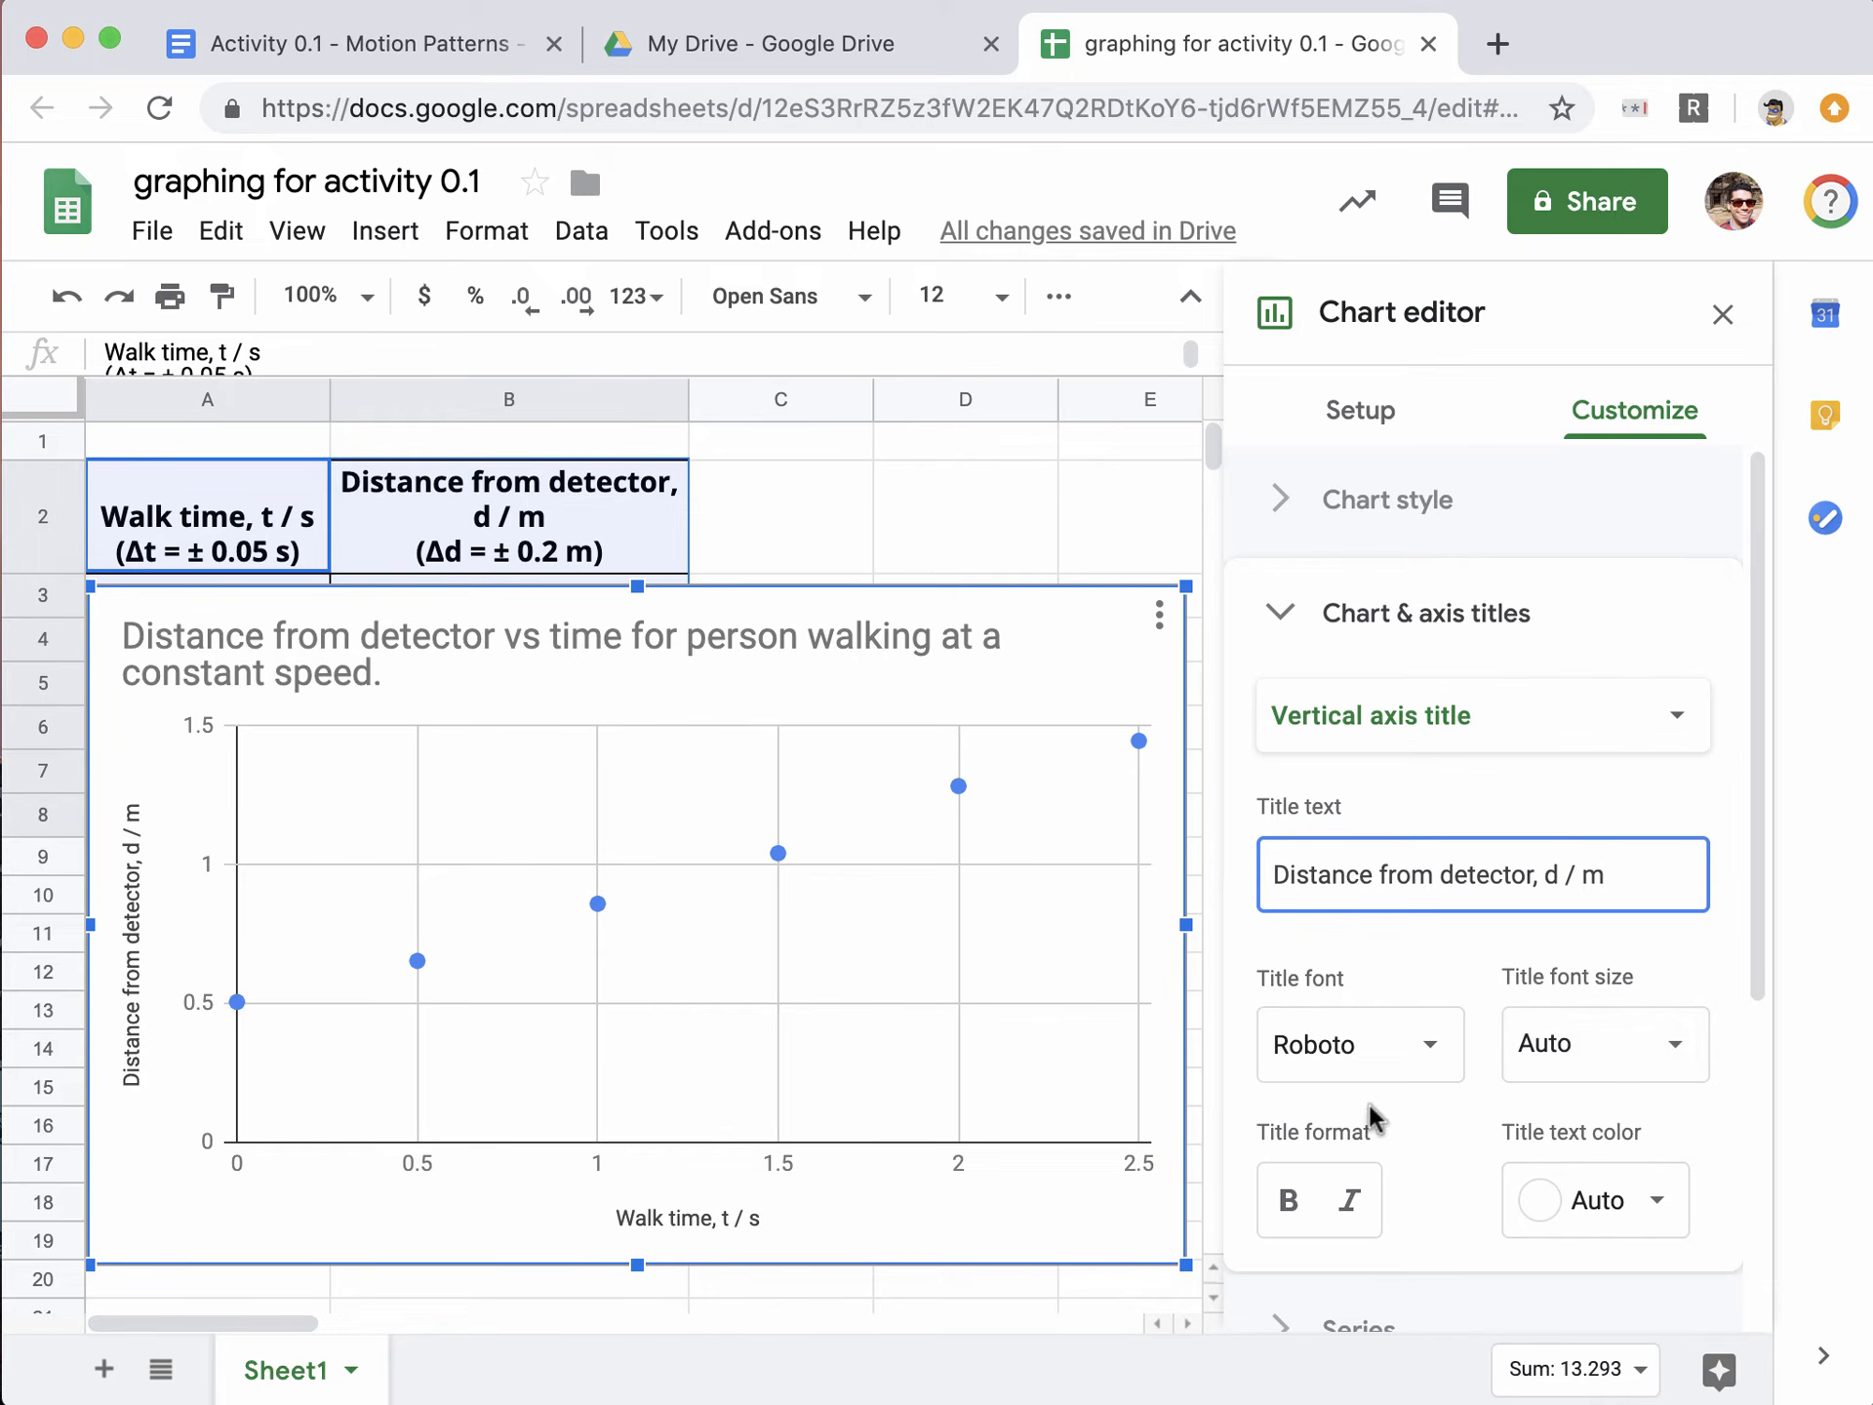
click(1283, 615)
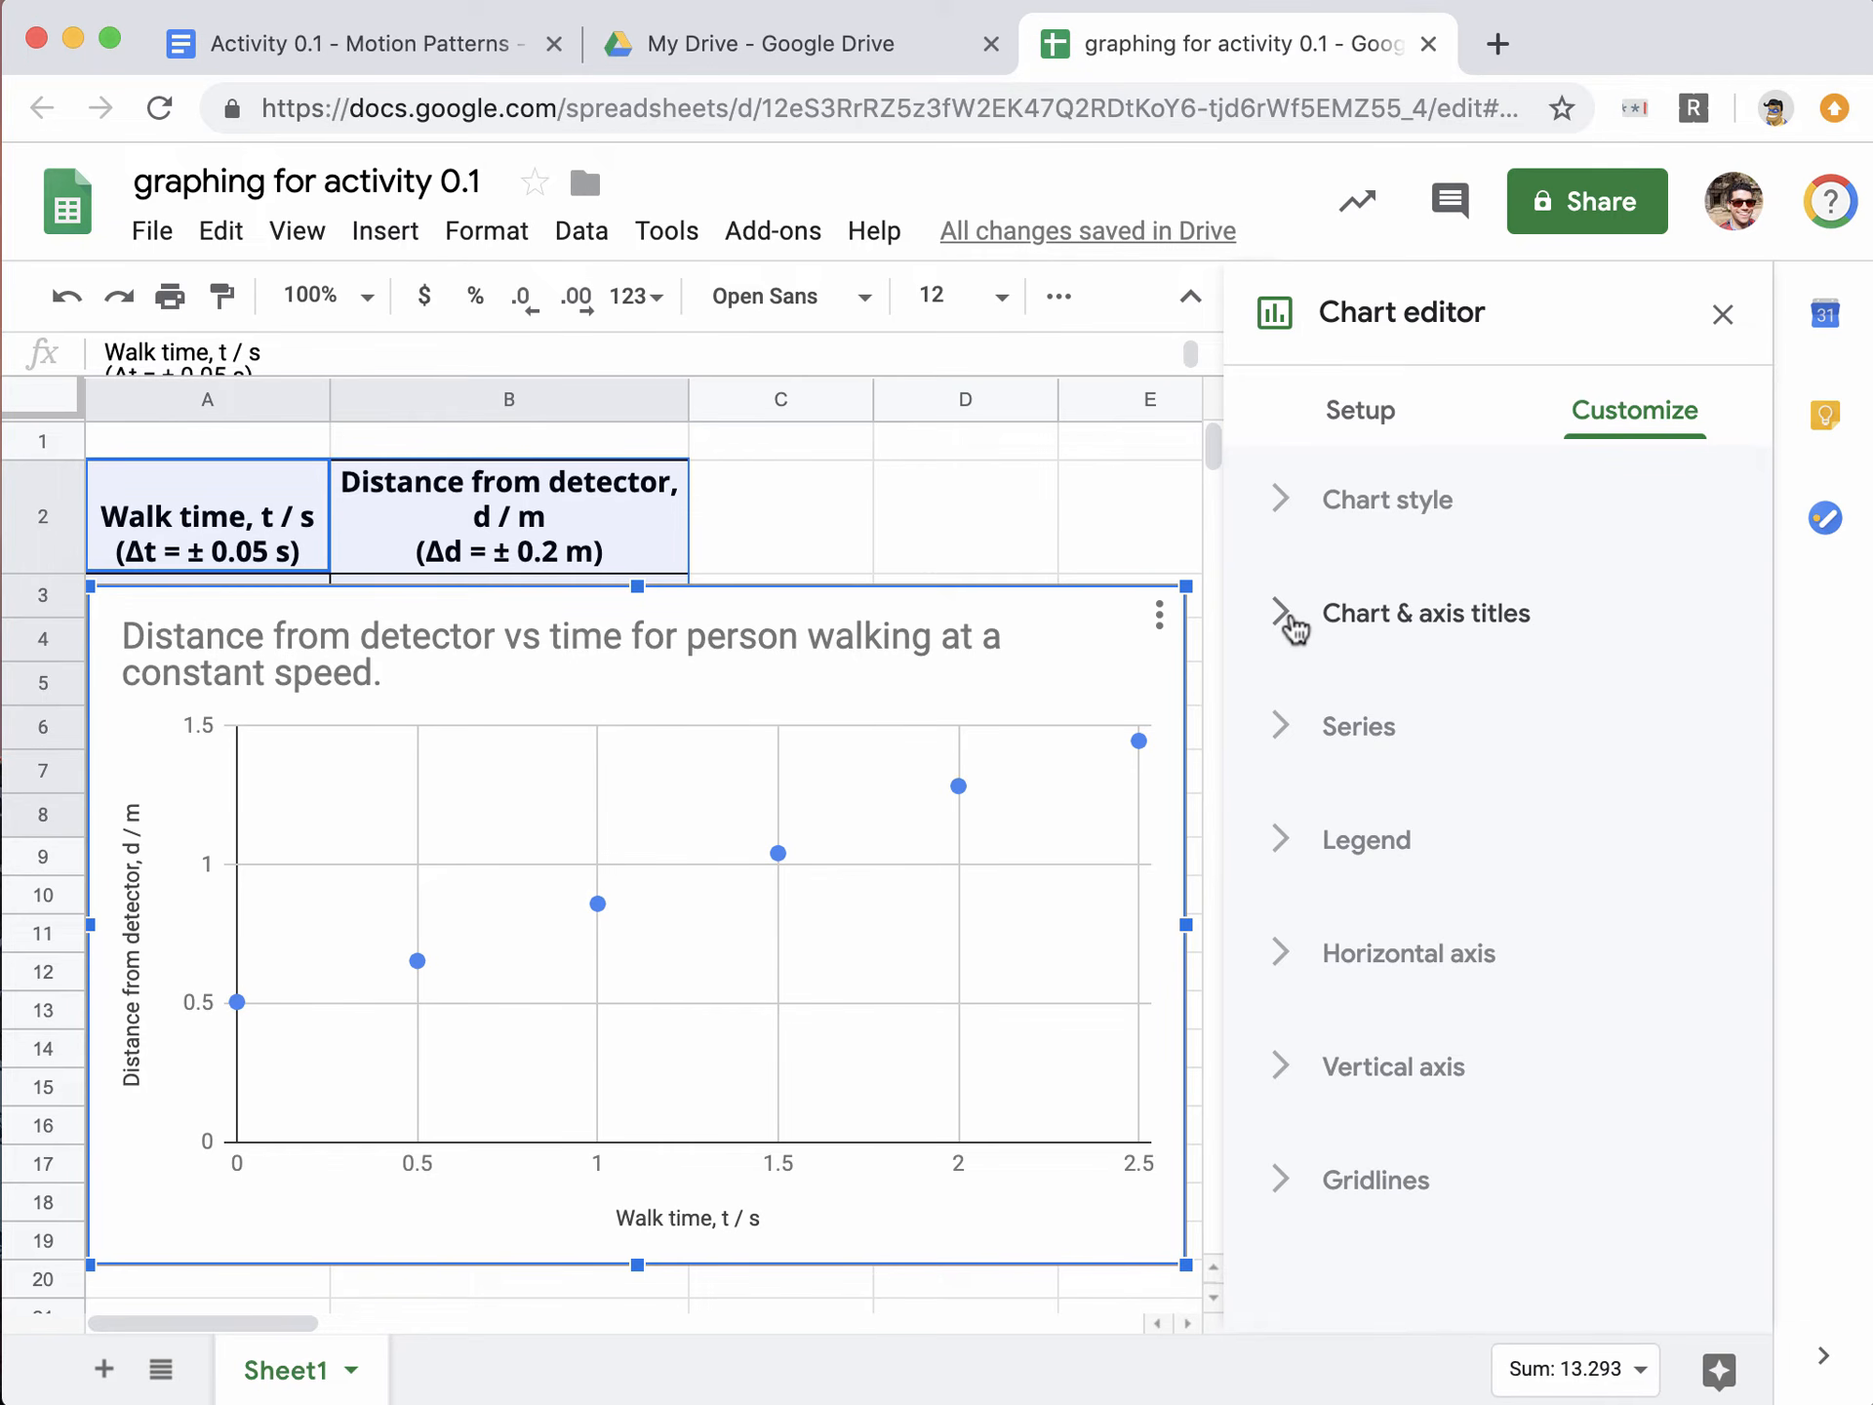
Step: Add error bars of type Constant with a value of 0.2 to the distance series
mouse_move(1139, 741)
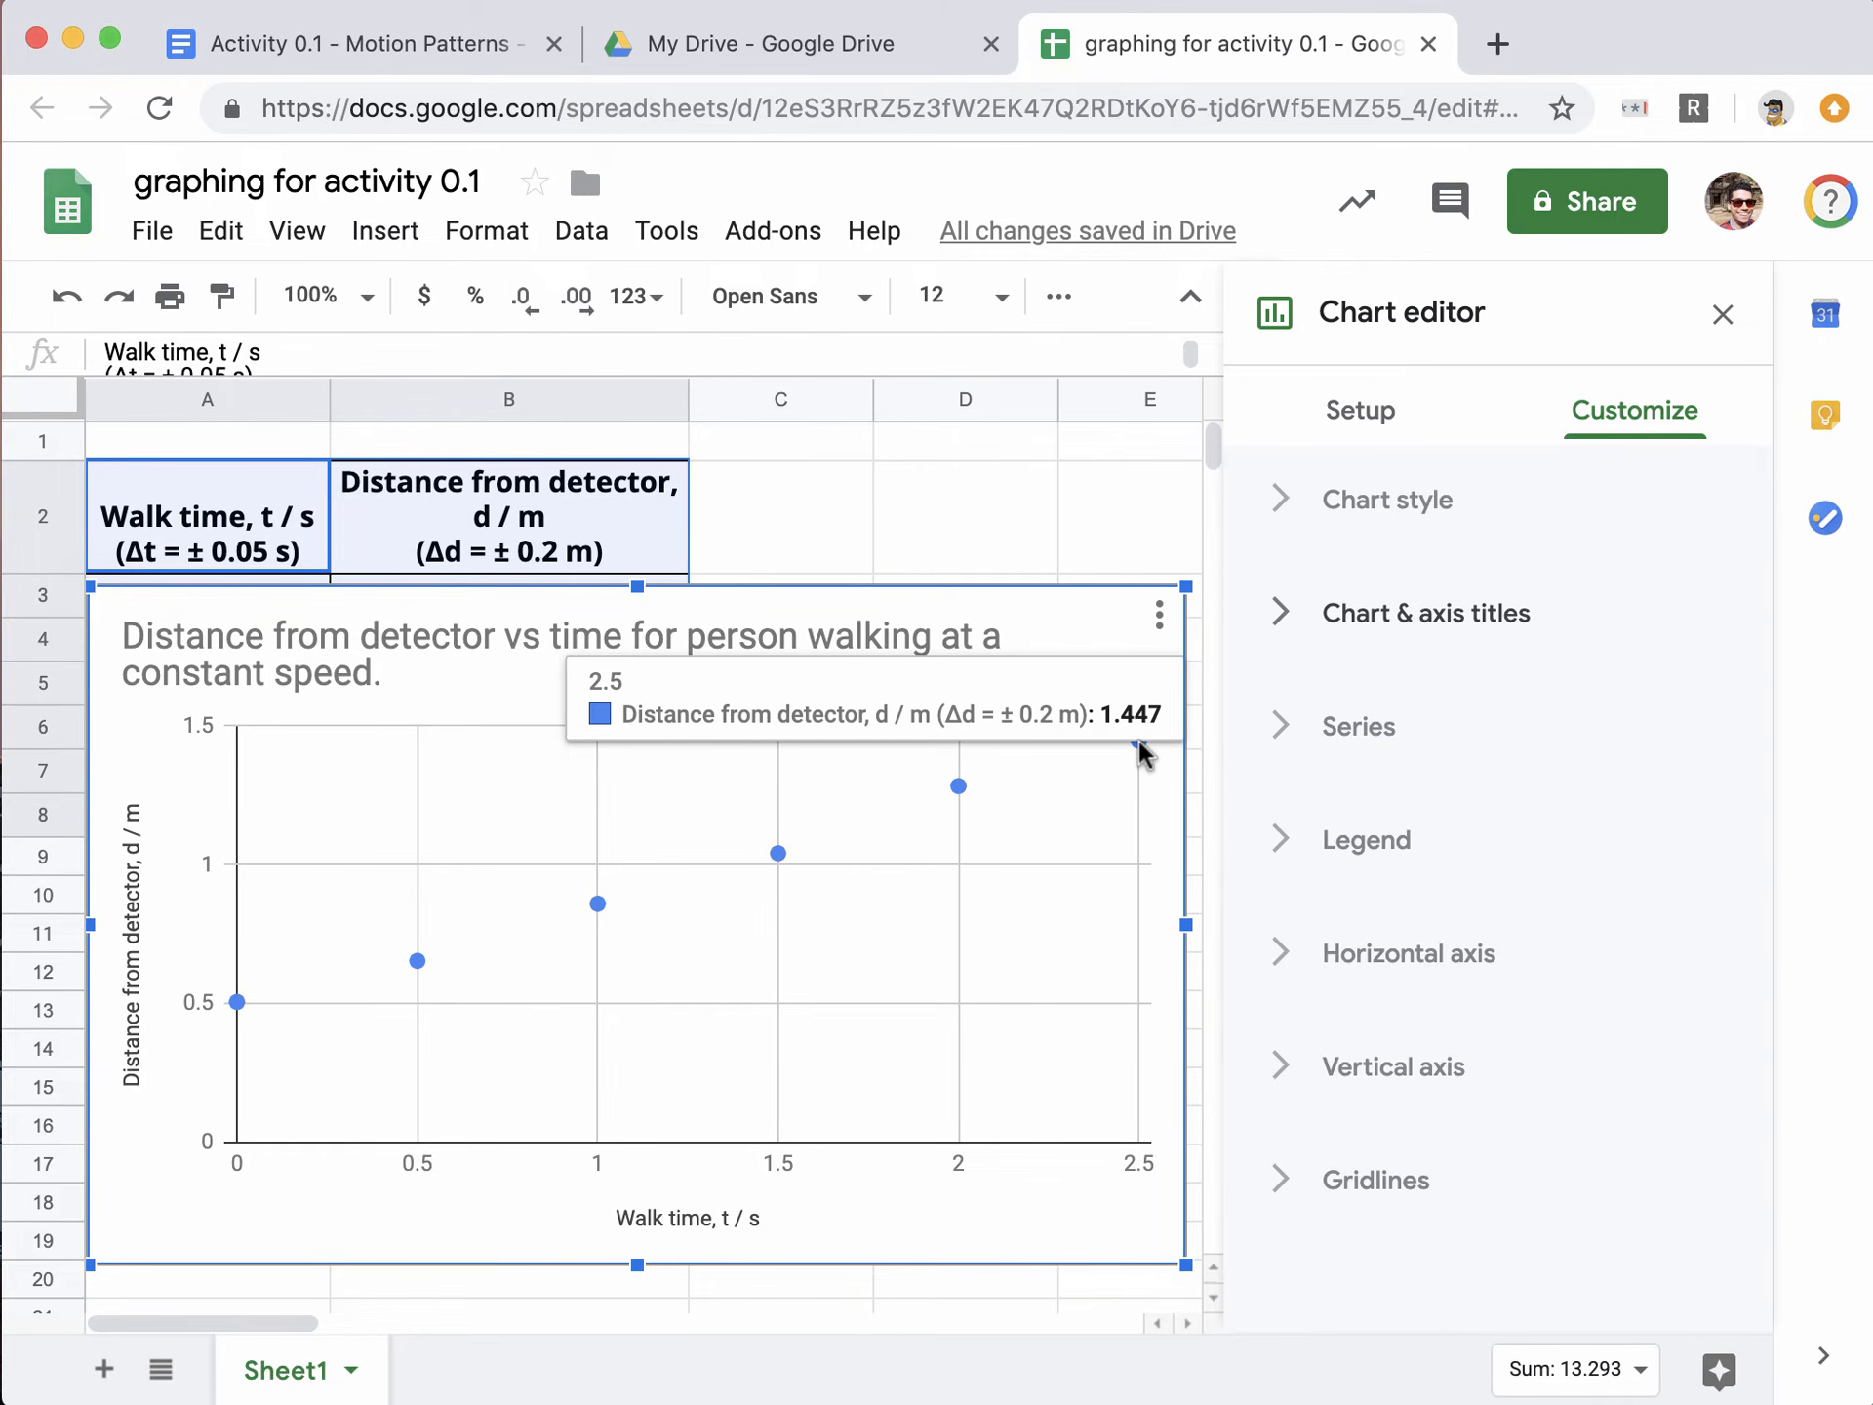
click(1288, 732)
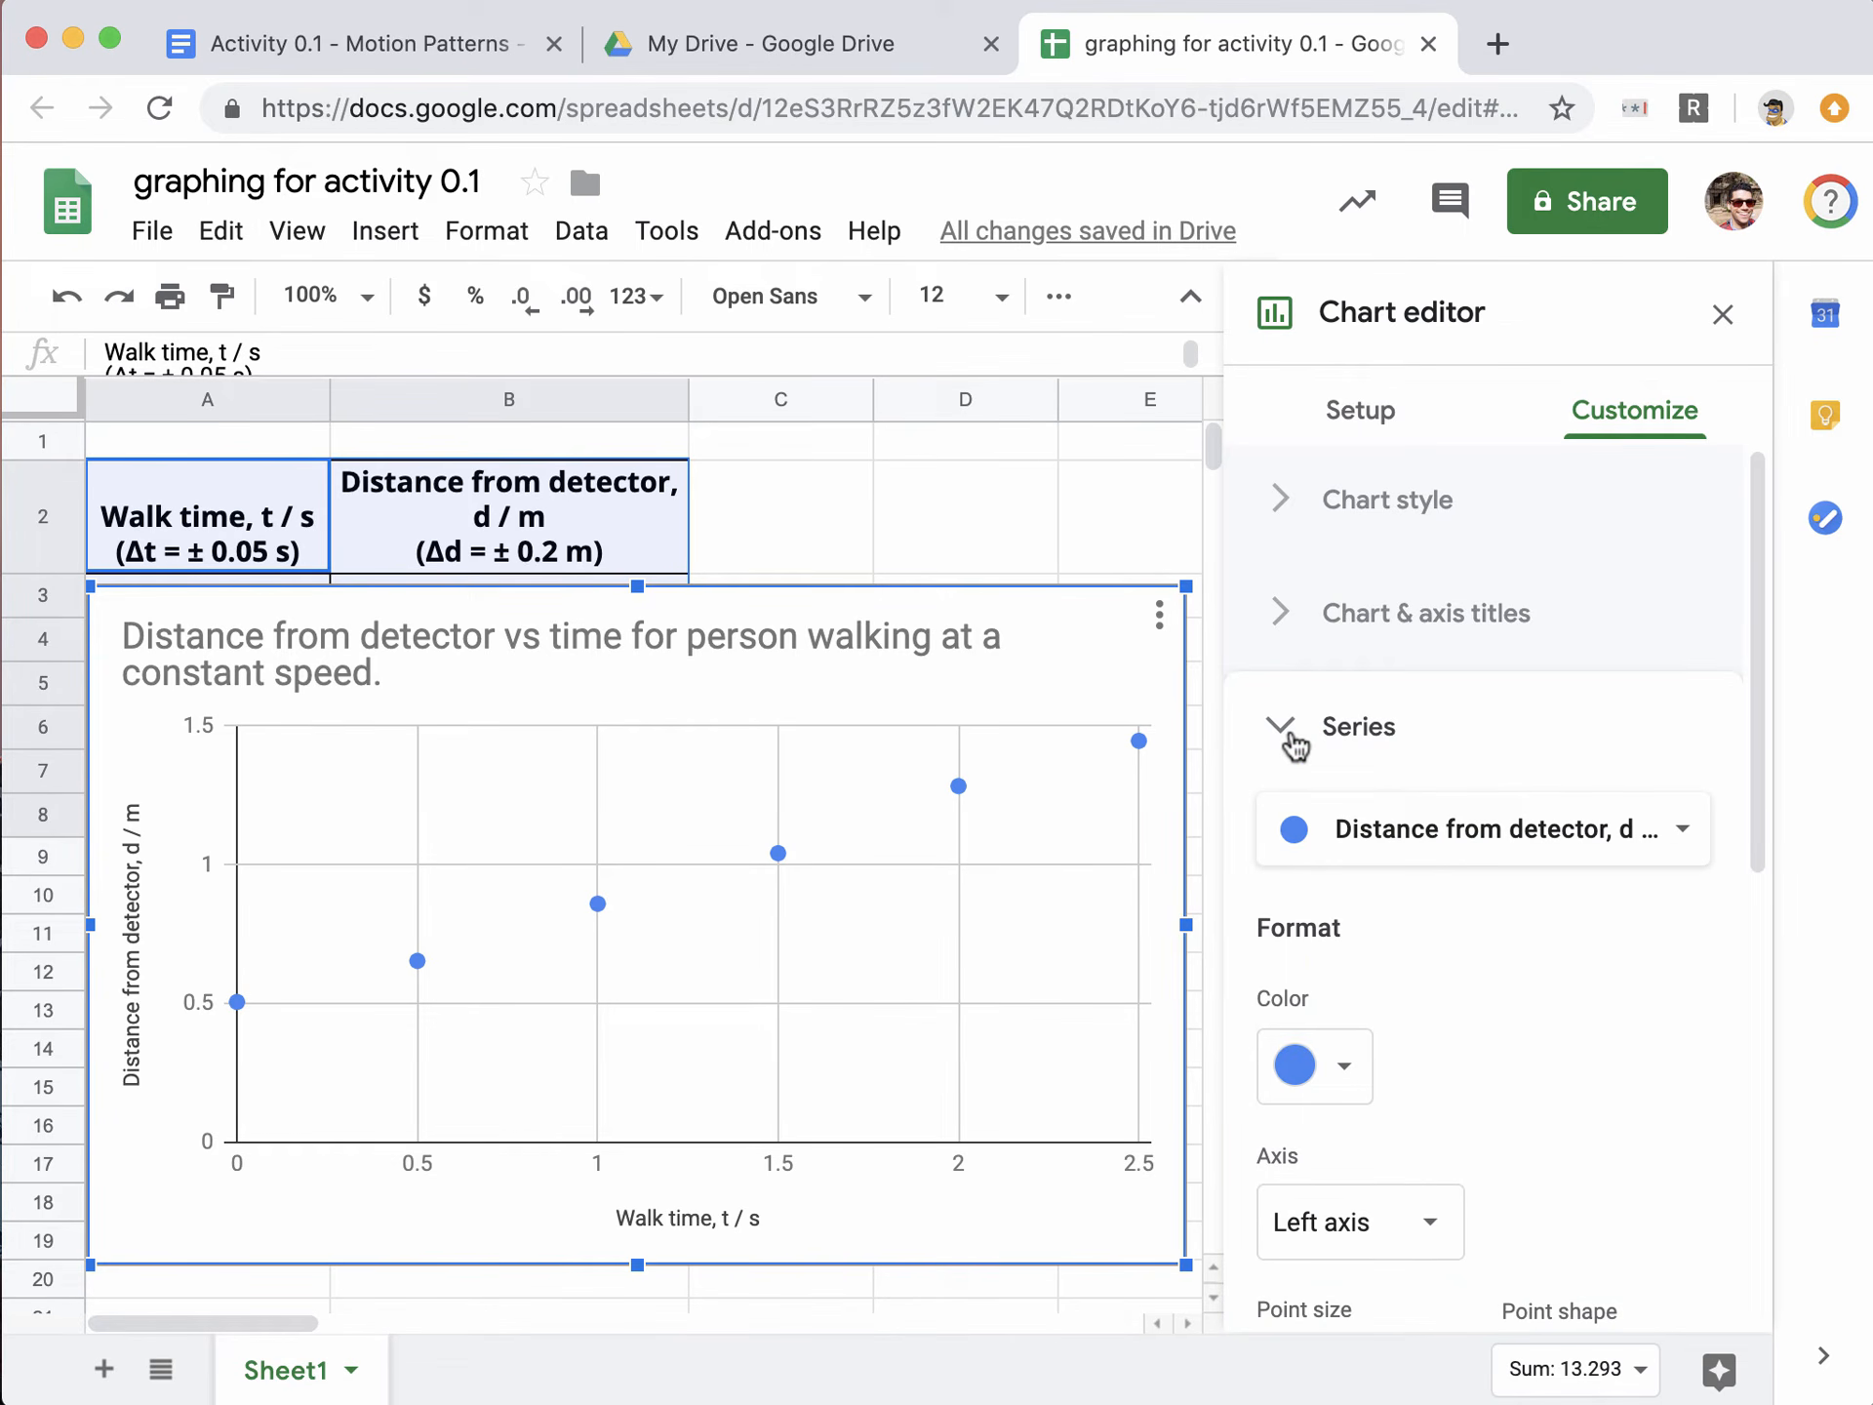
scroll(1402, 1052, down, 3)
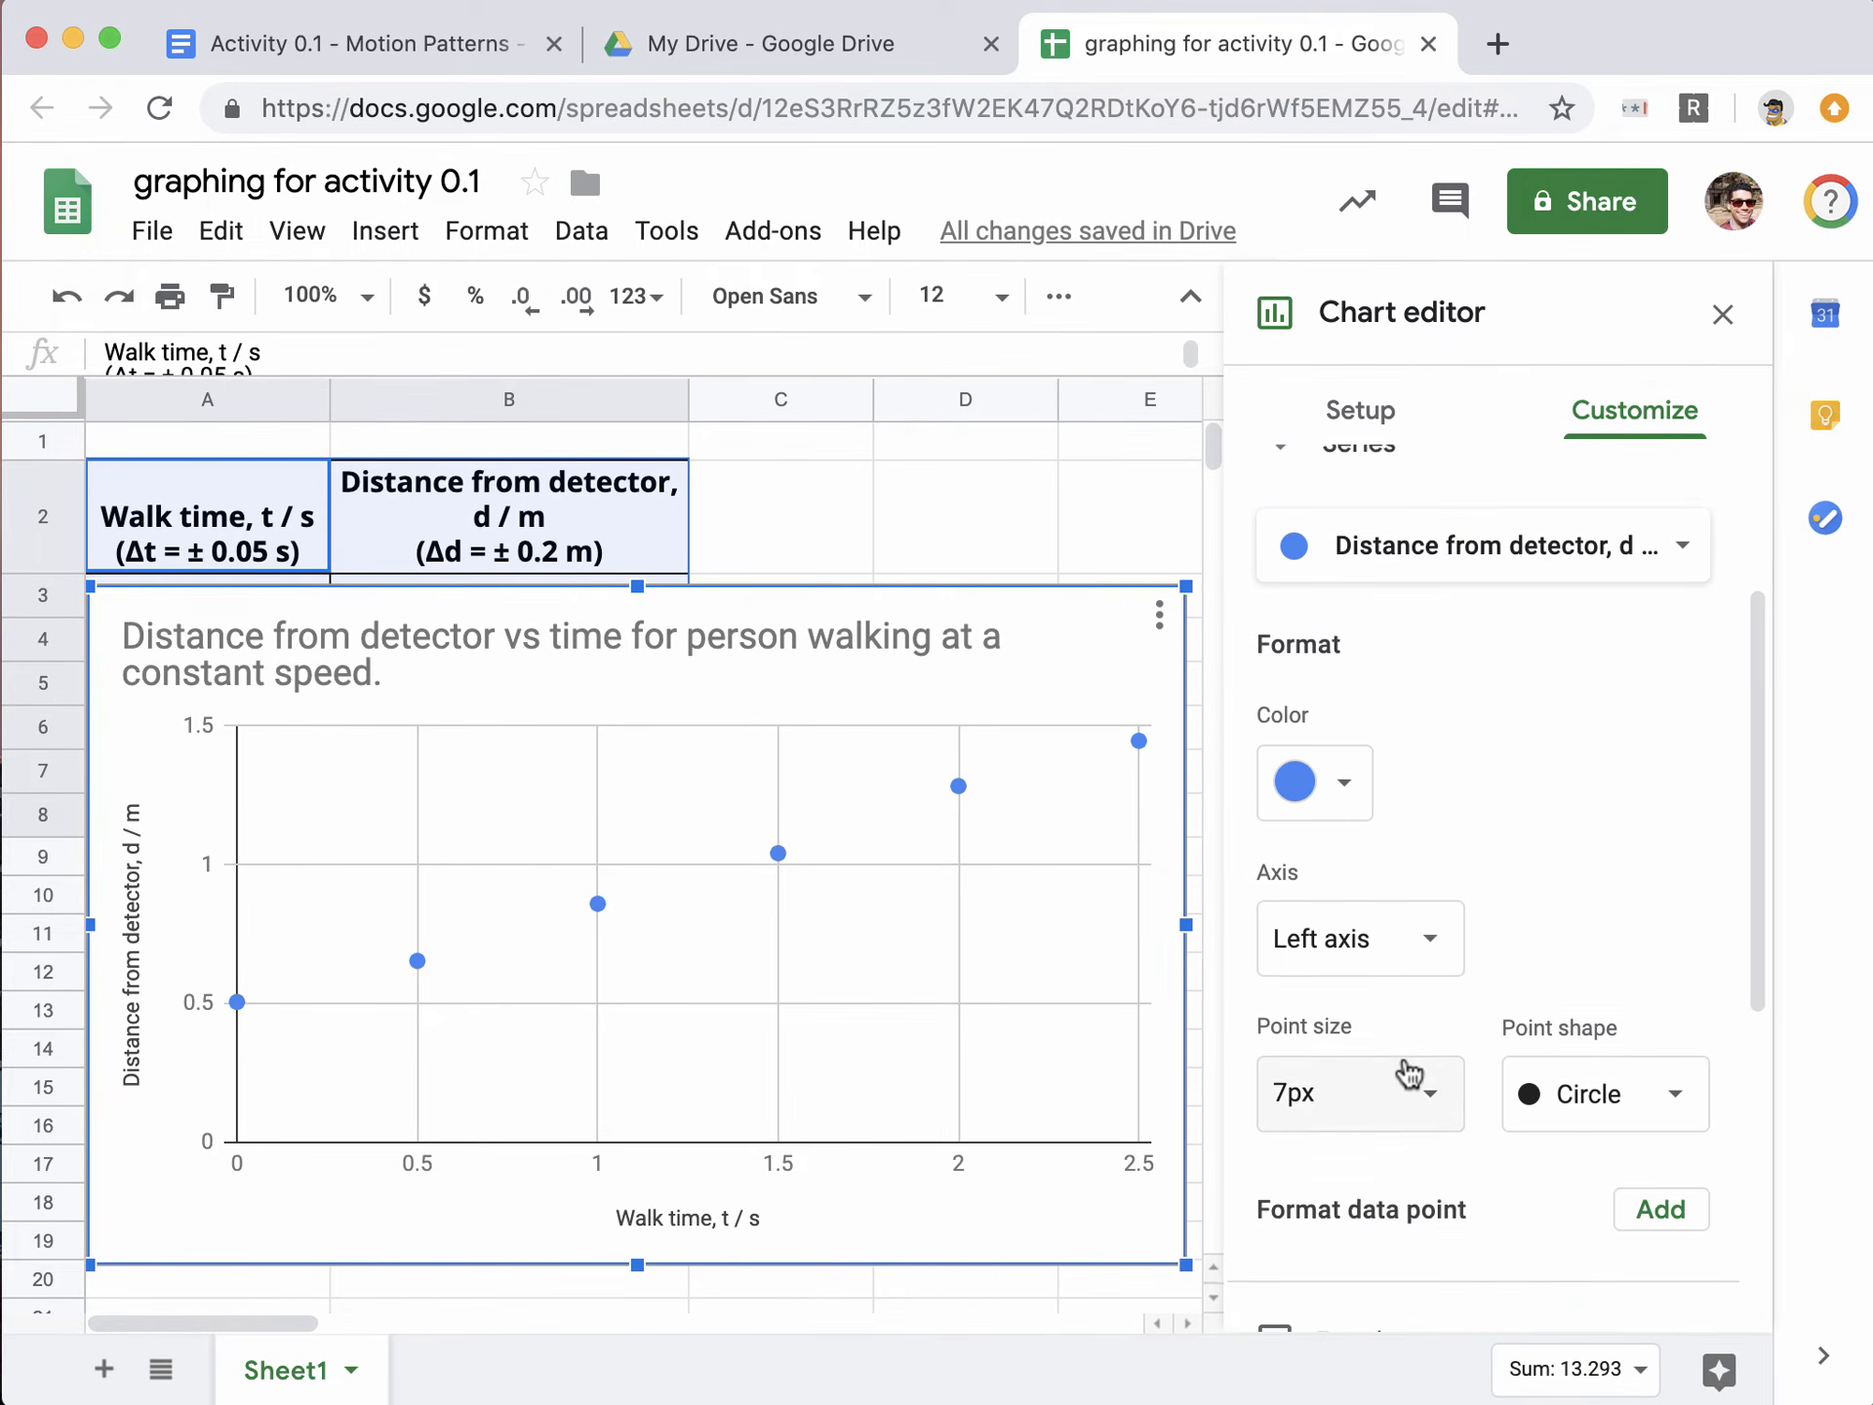
scroll(1408, 1073, down, 4)
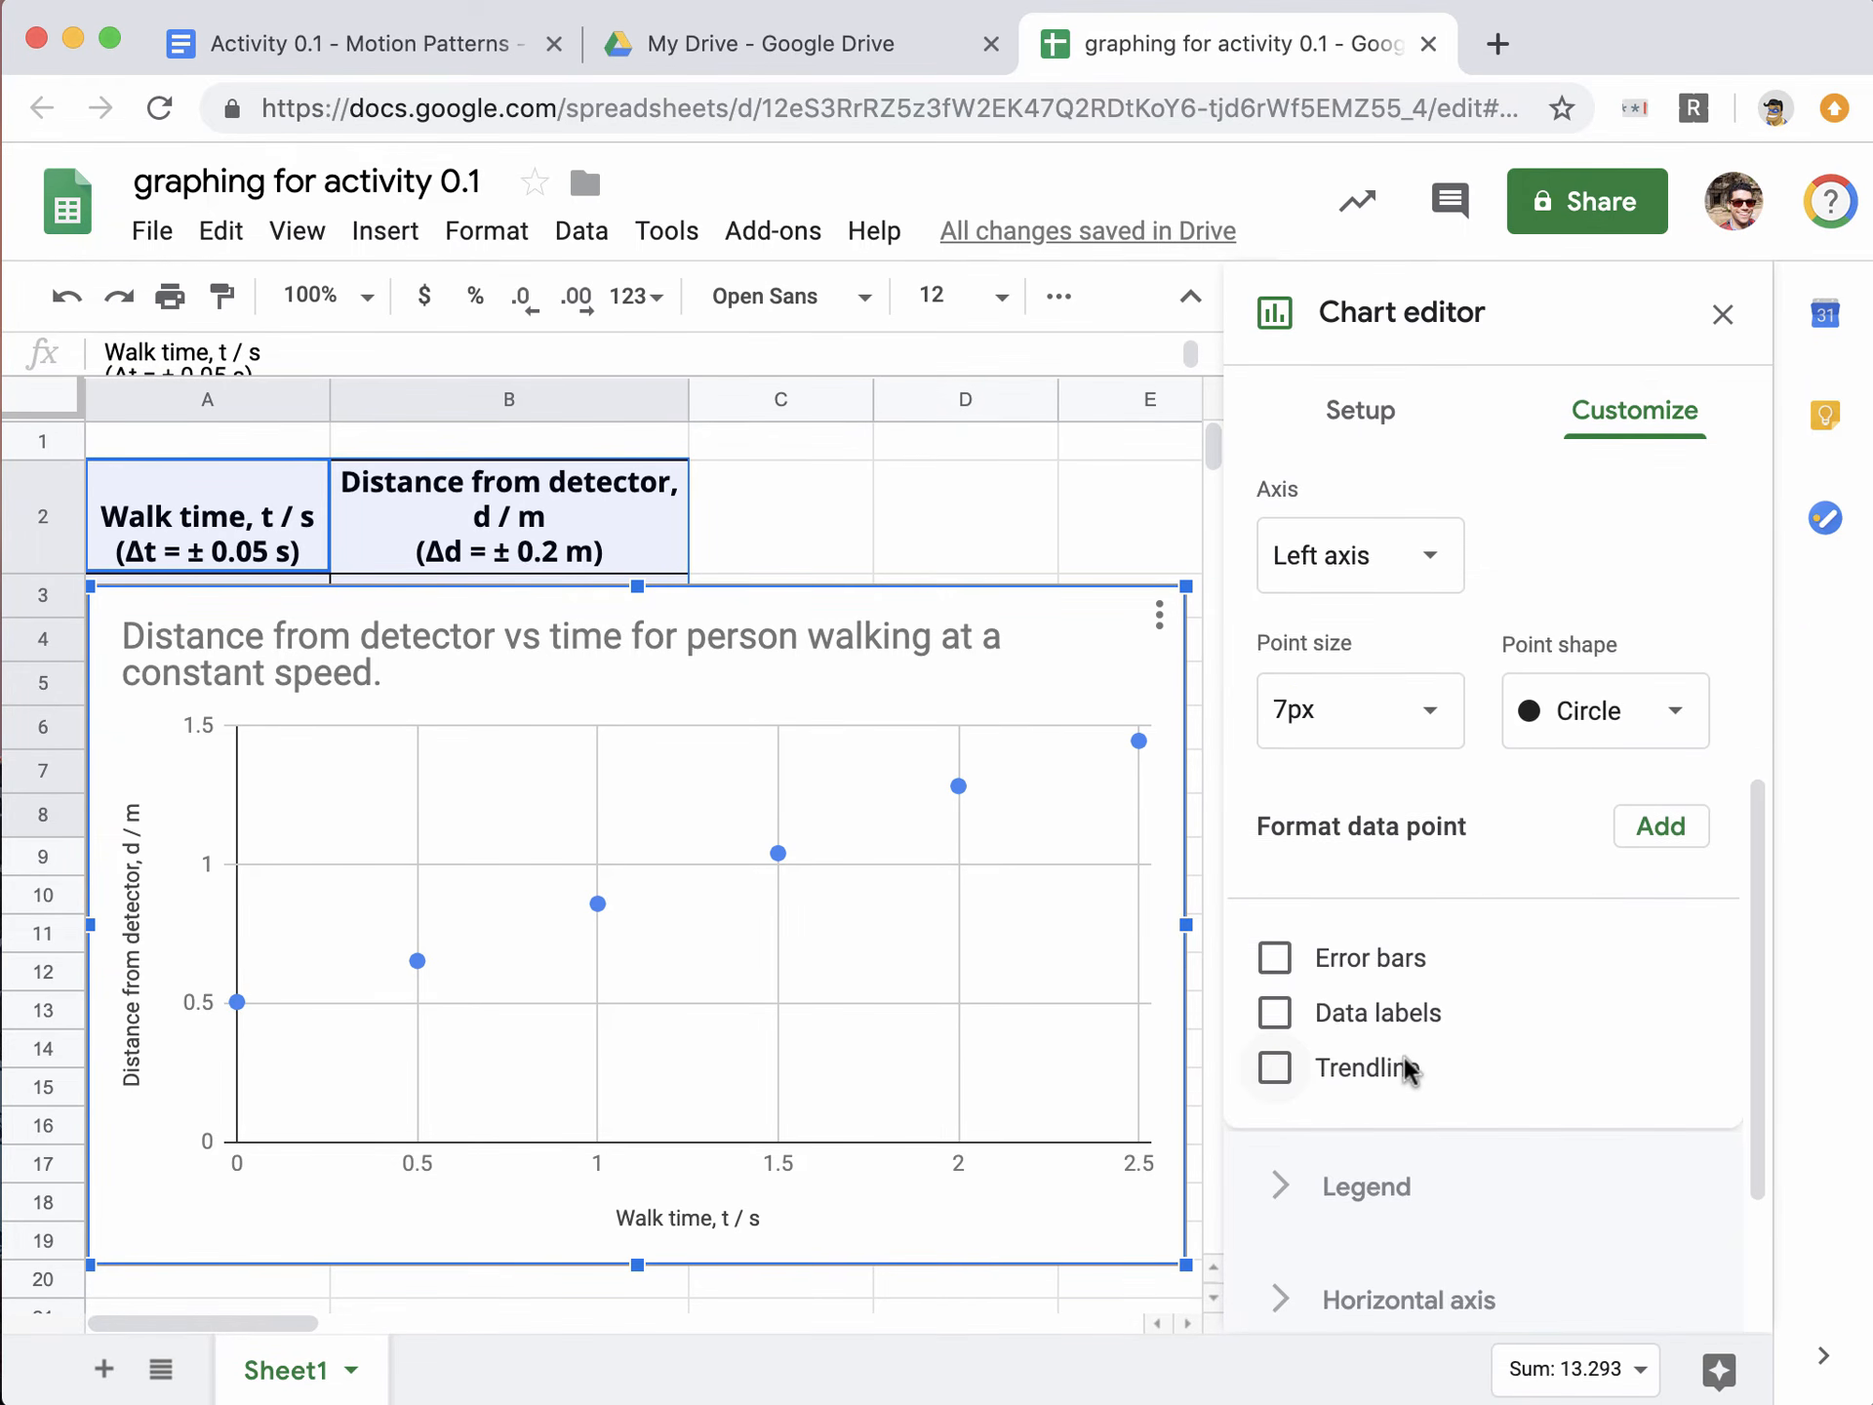
click(1280, 941)
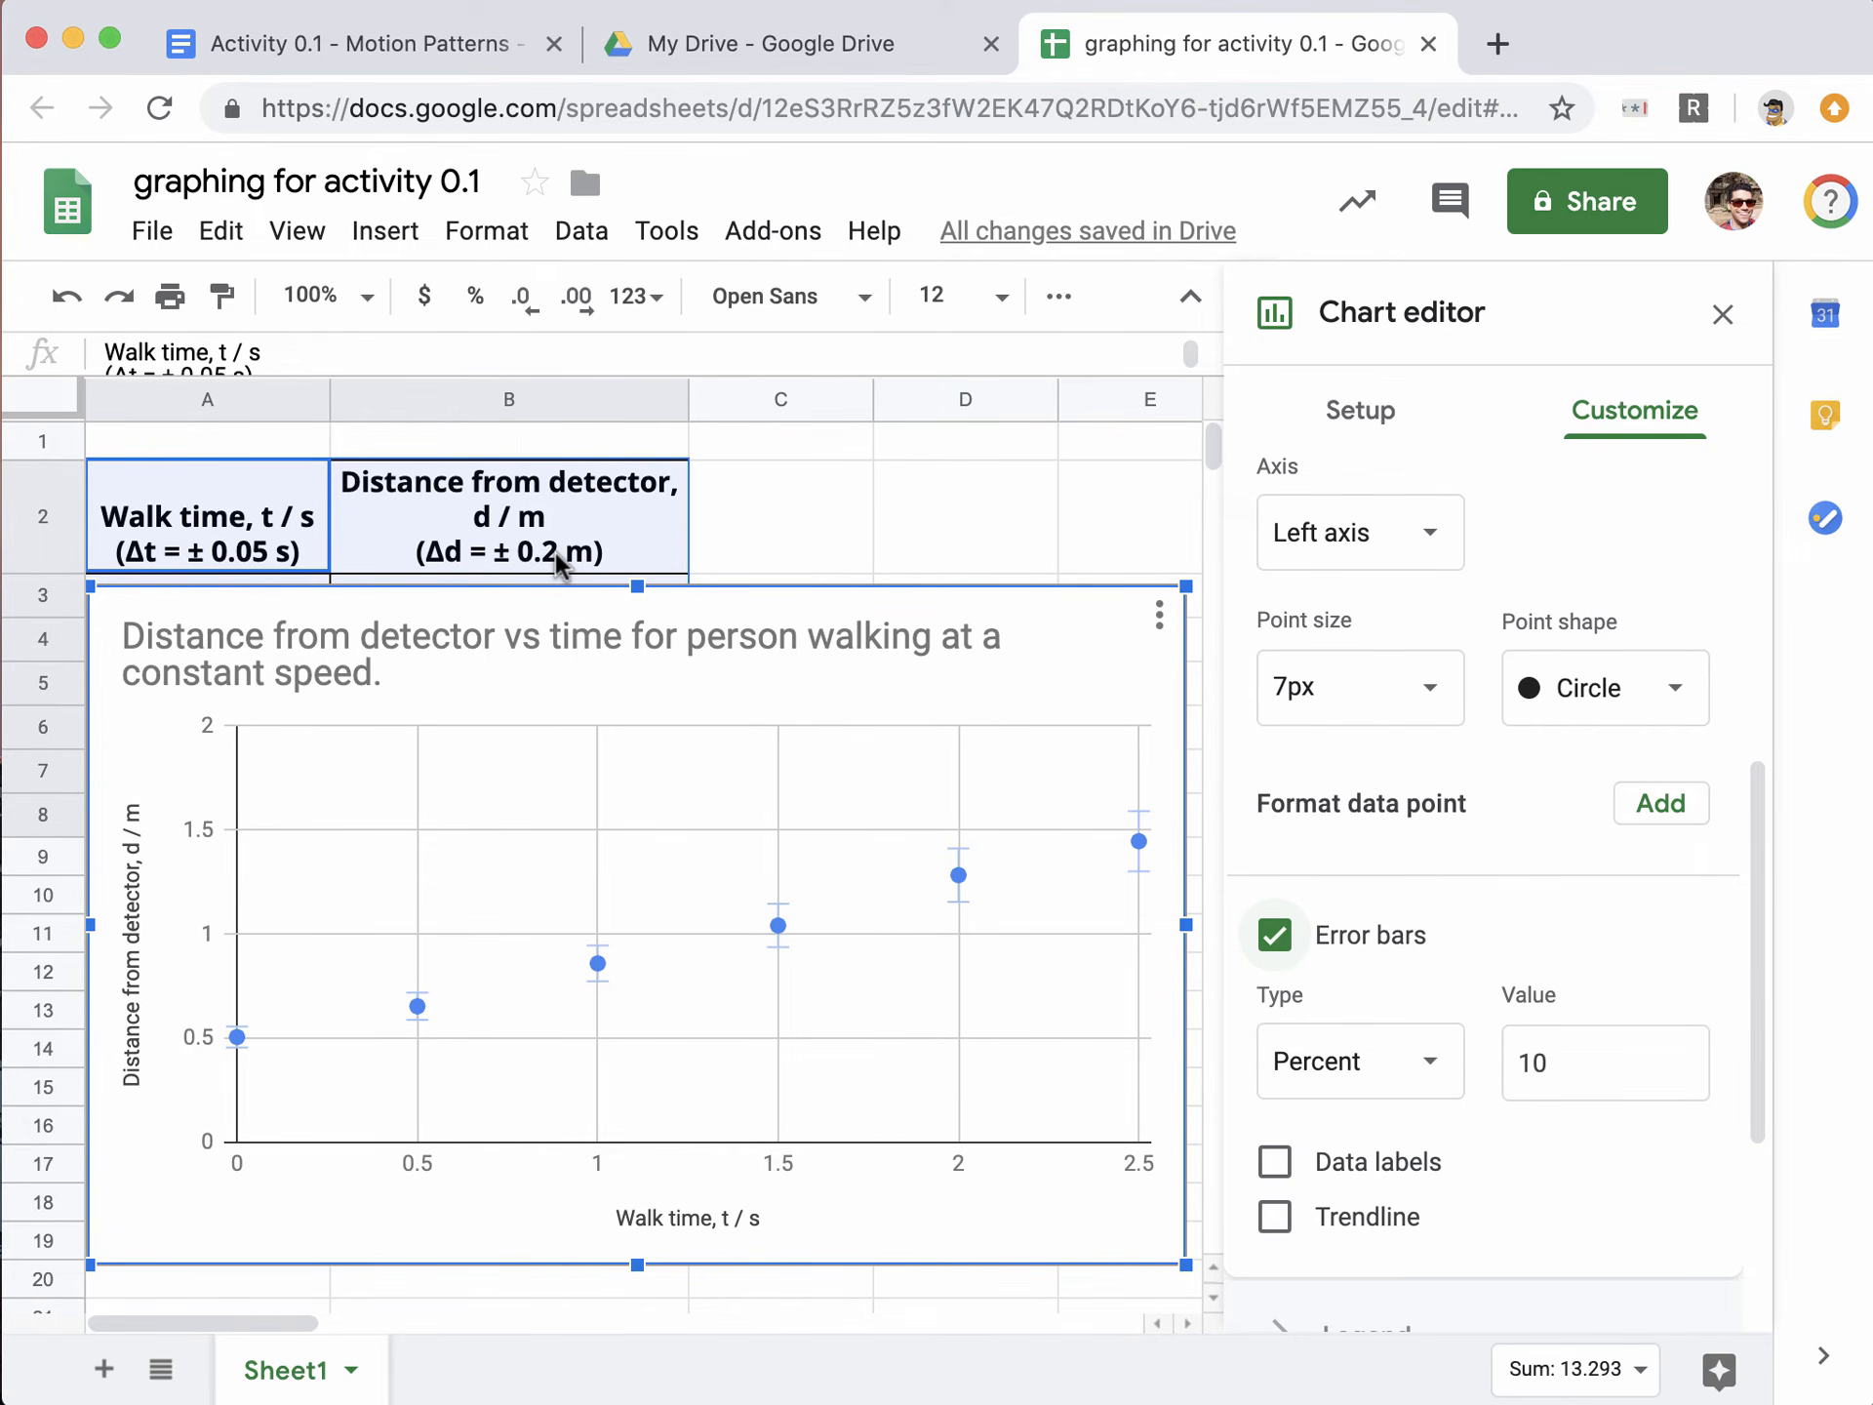
click(1384, 1063)
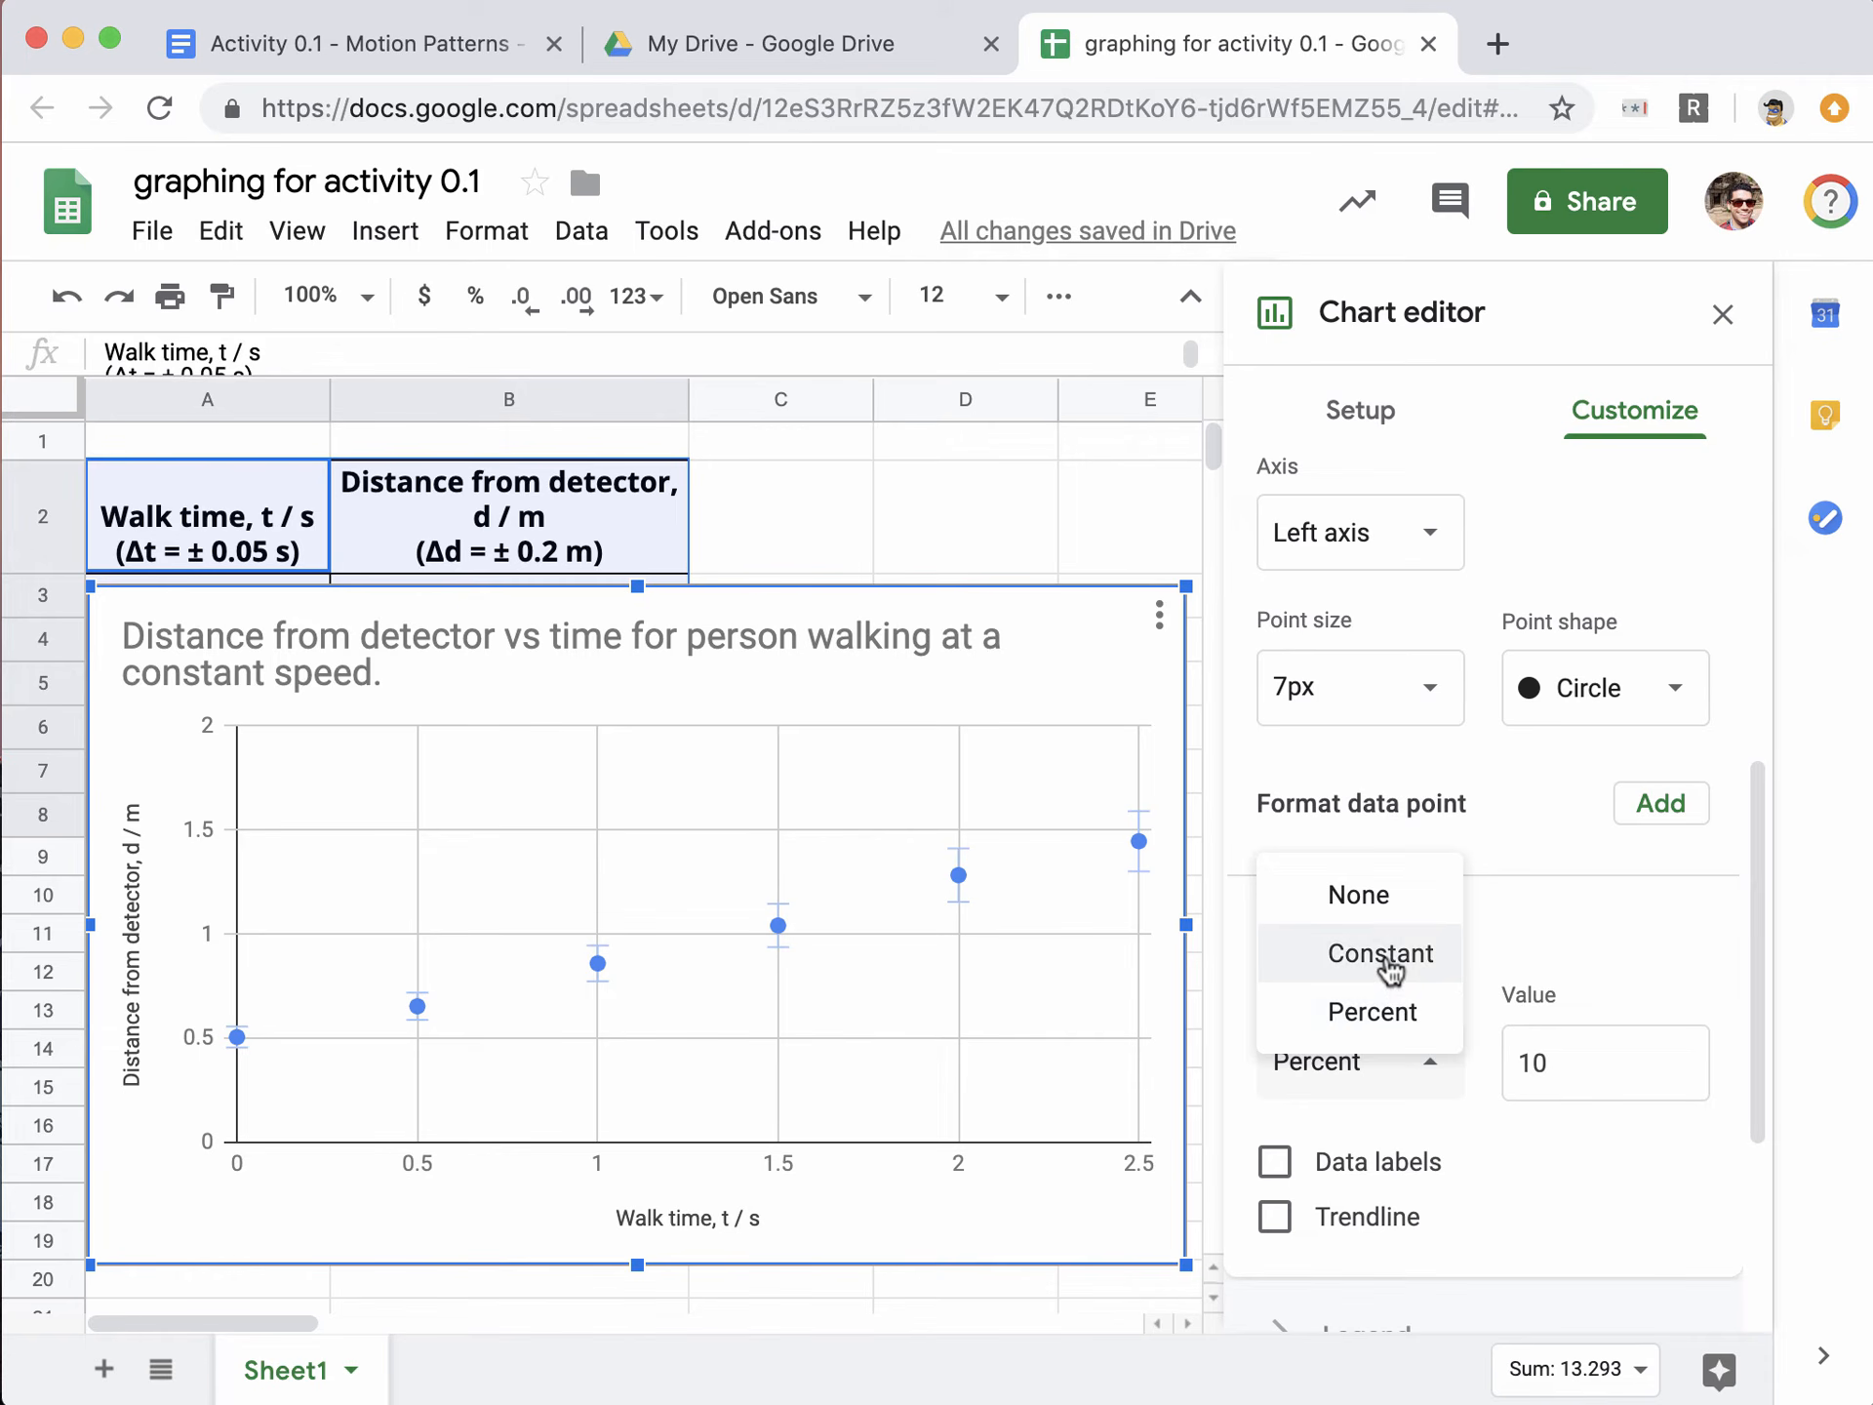
click(1397, 958)
double_click(1530, 1054)
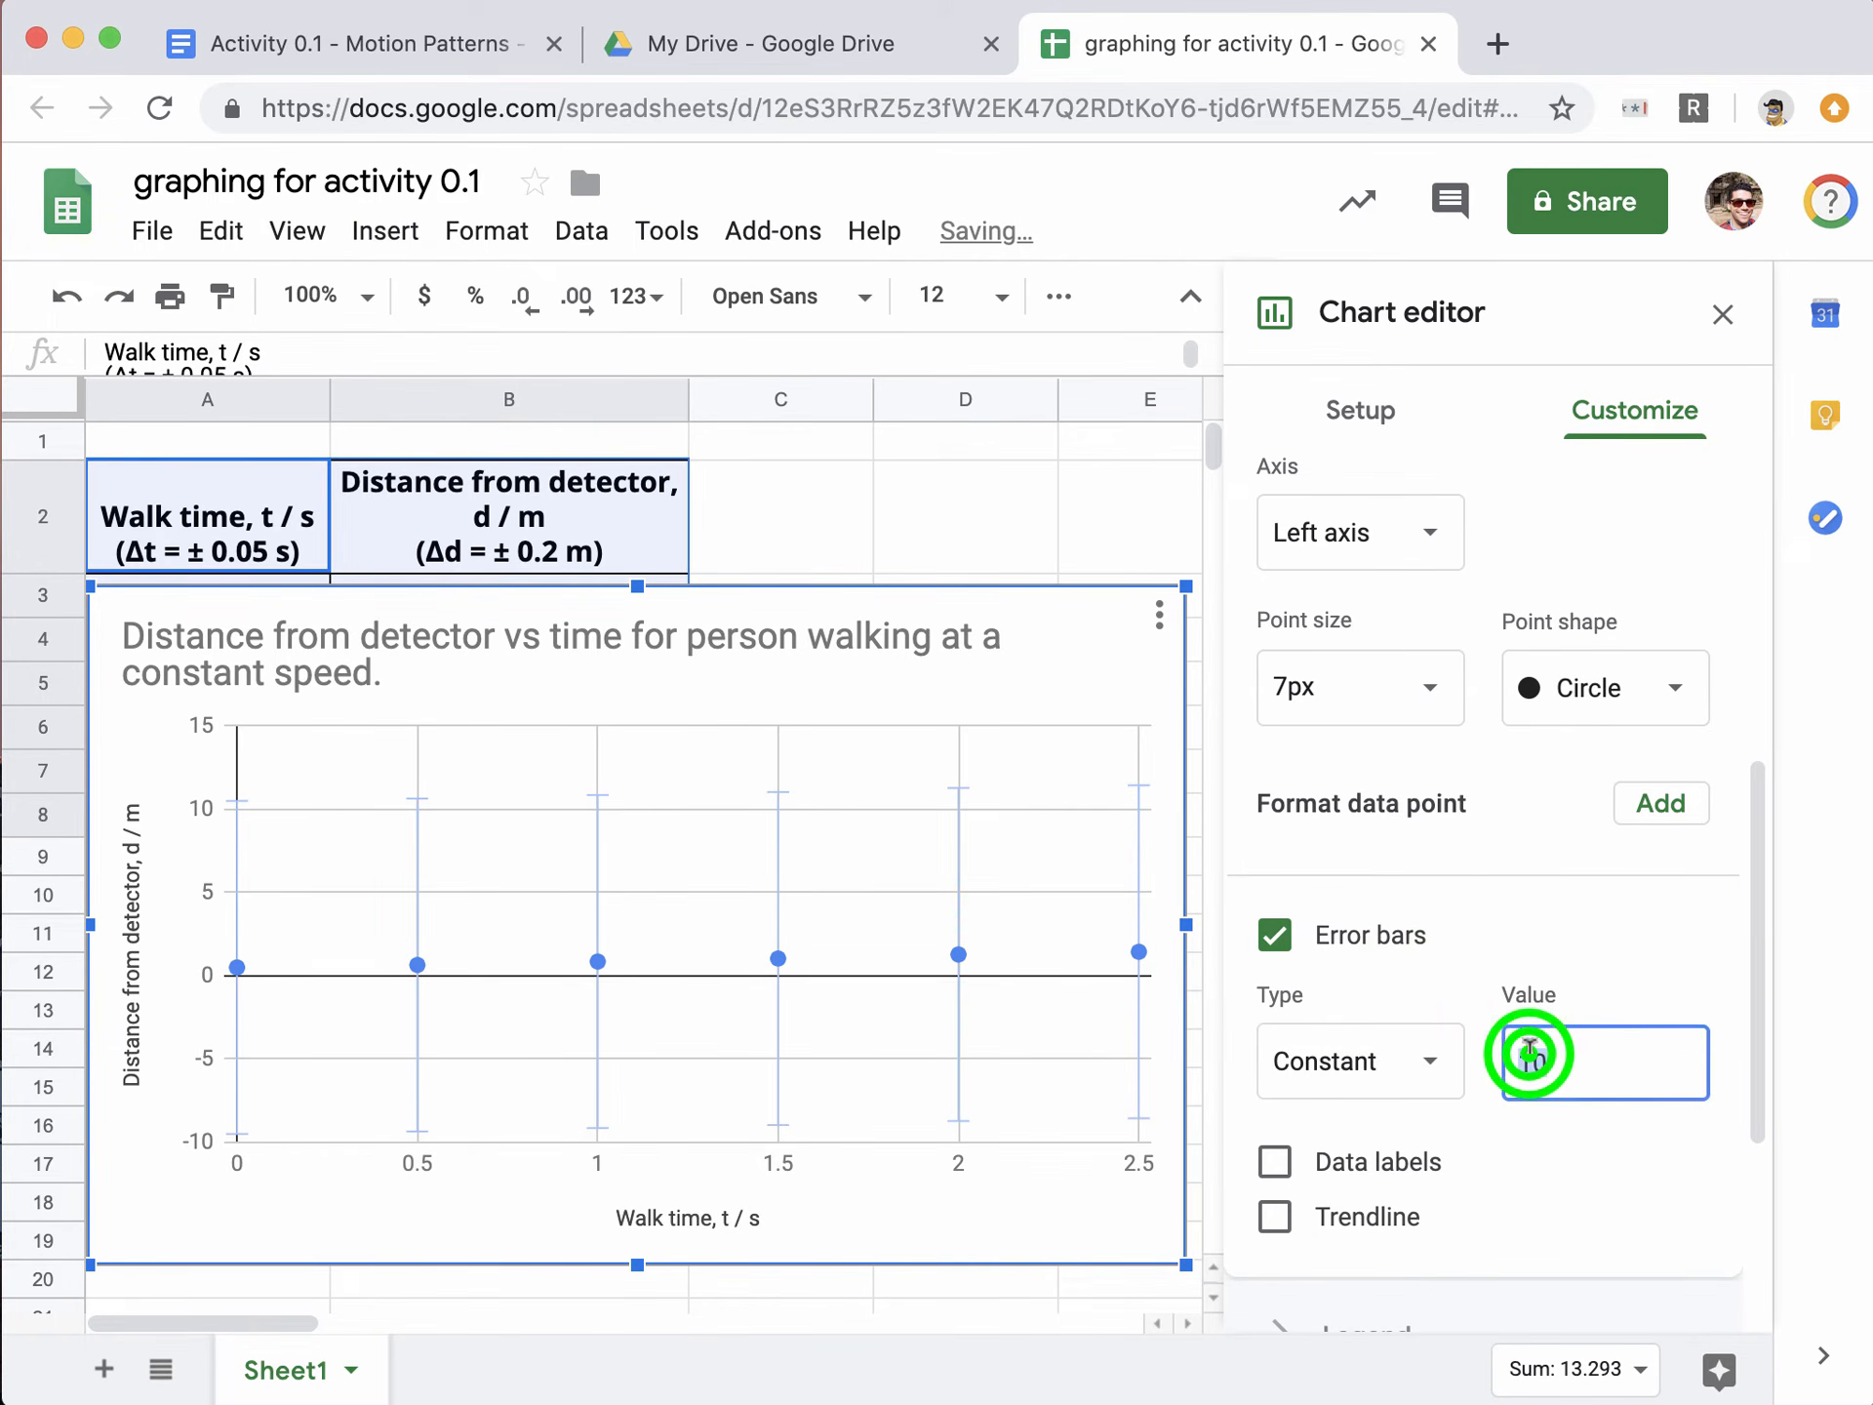
text(0.2)
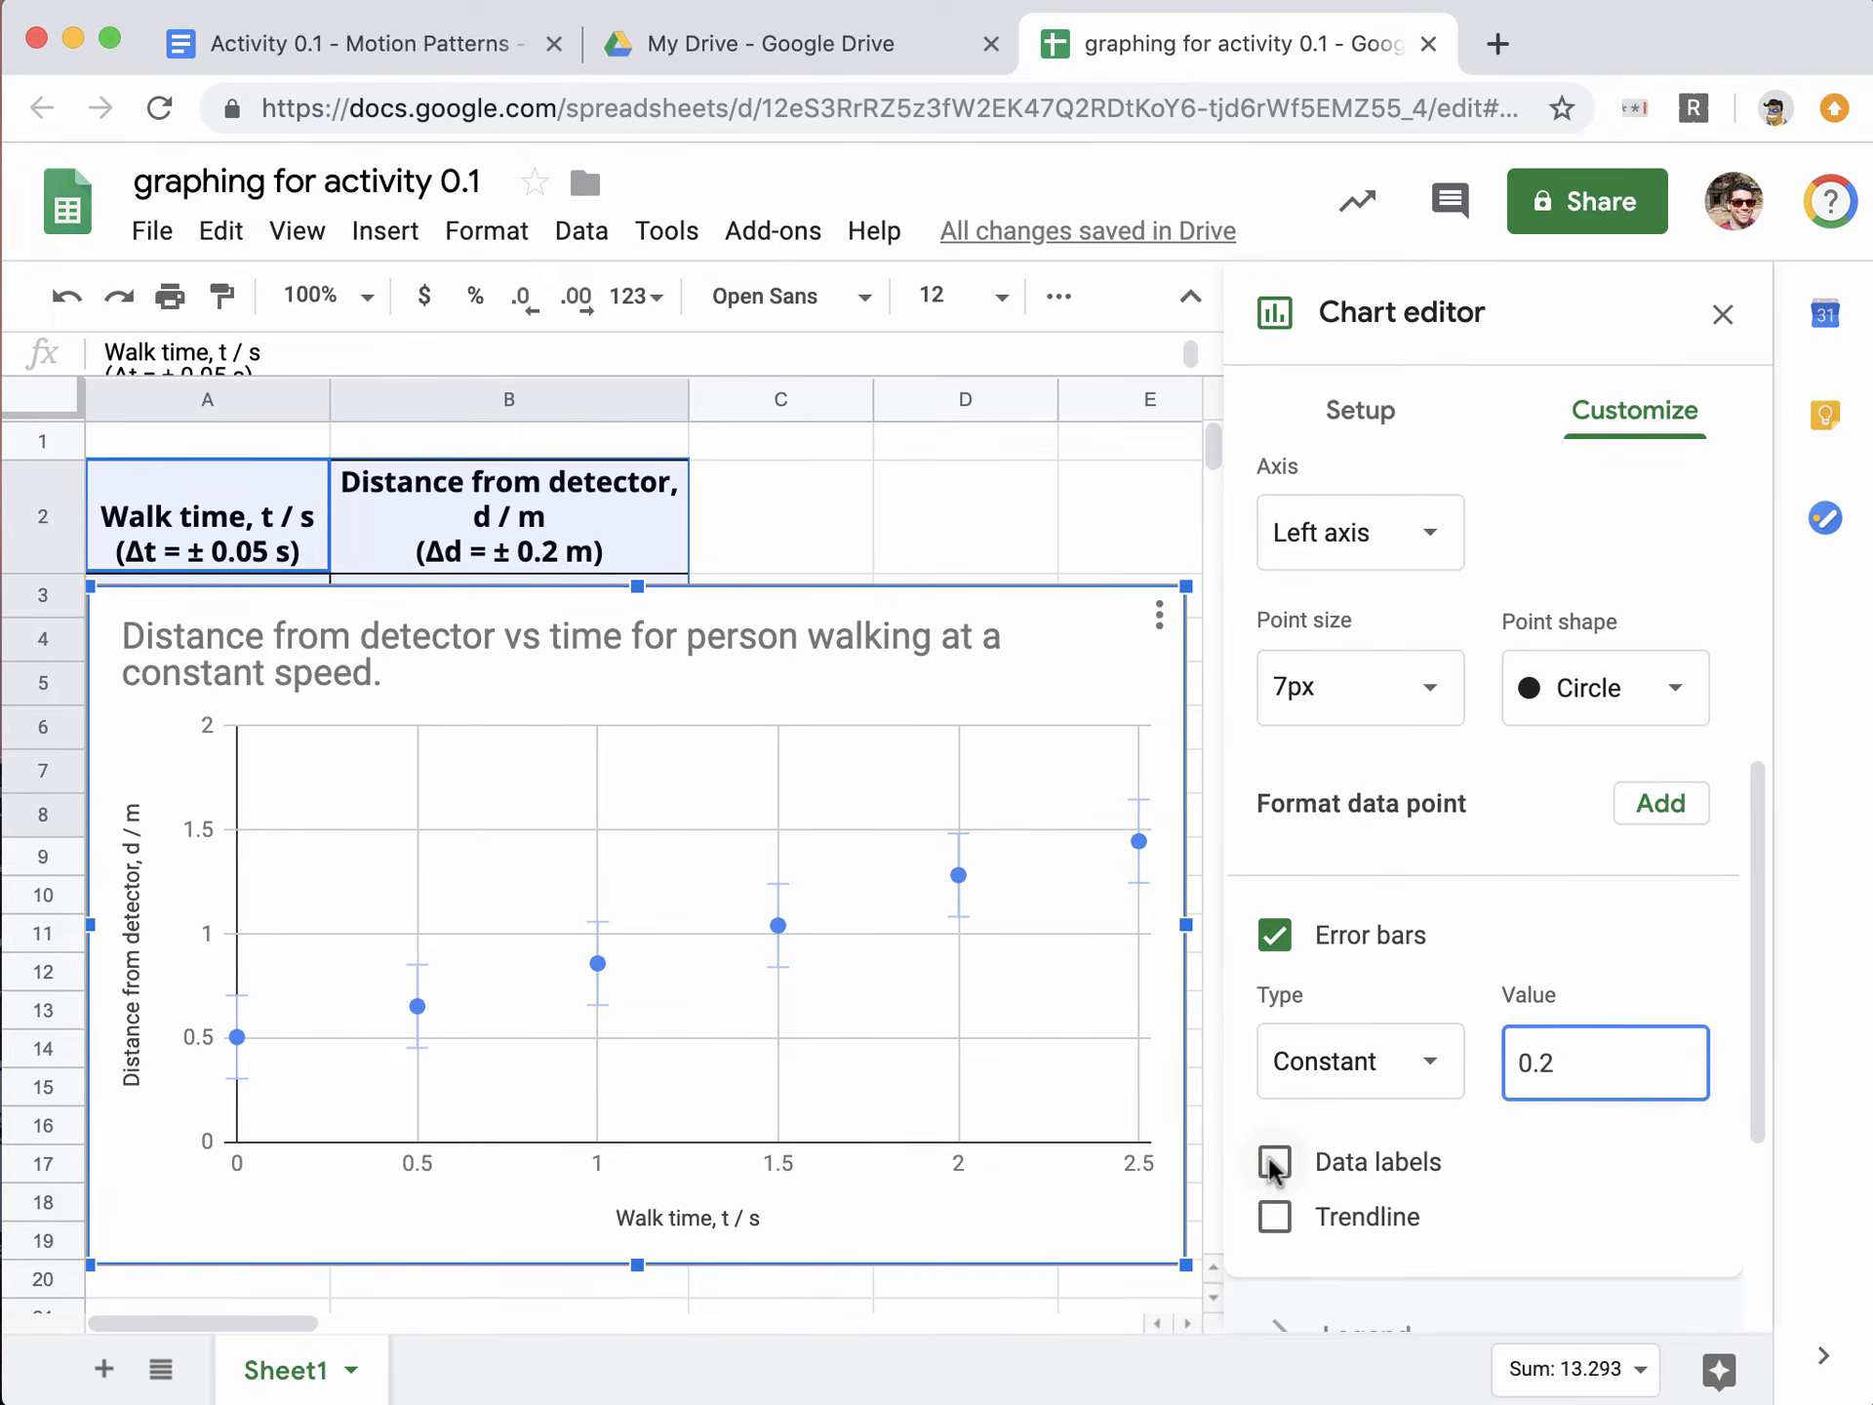
Step: Add a linear trendline to the distance series
click(1273, 1219)
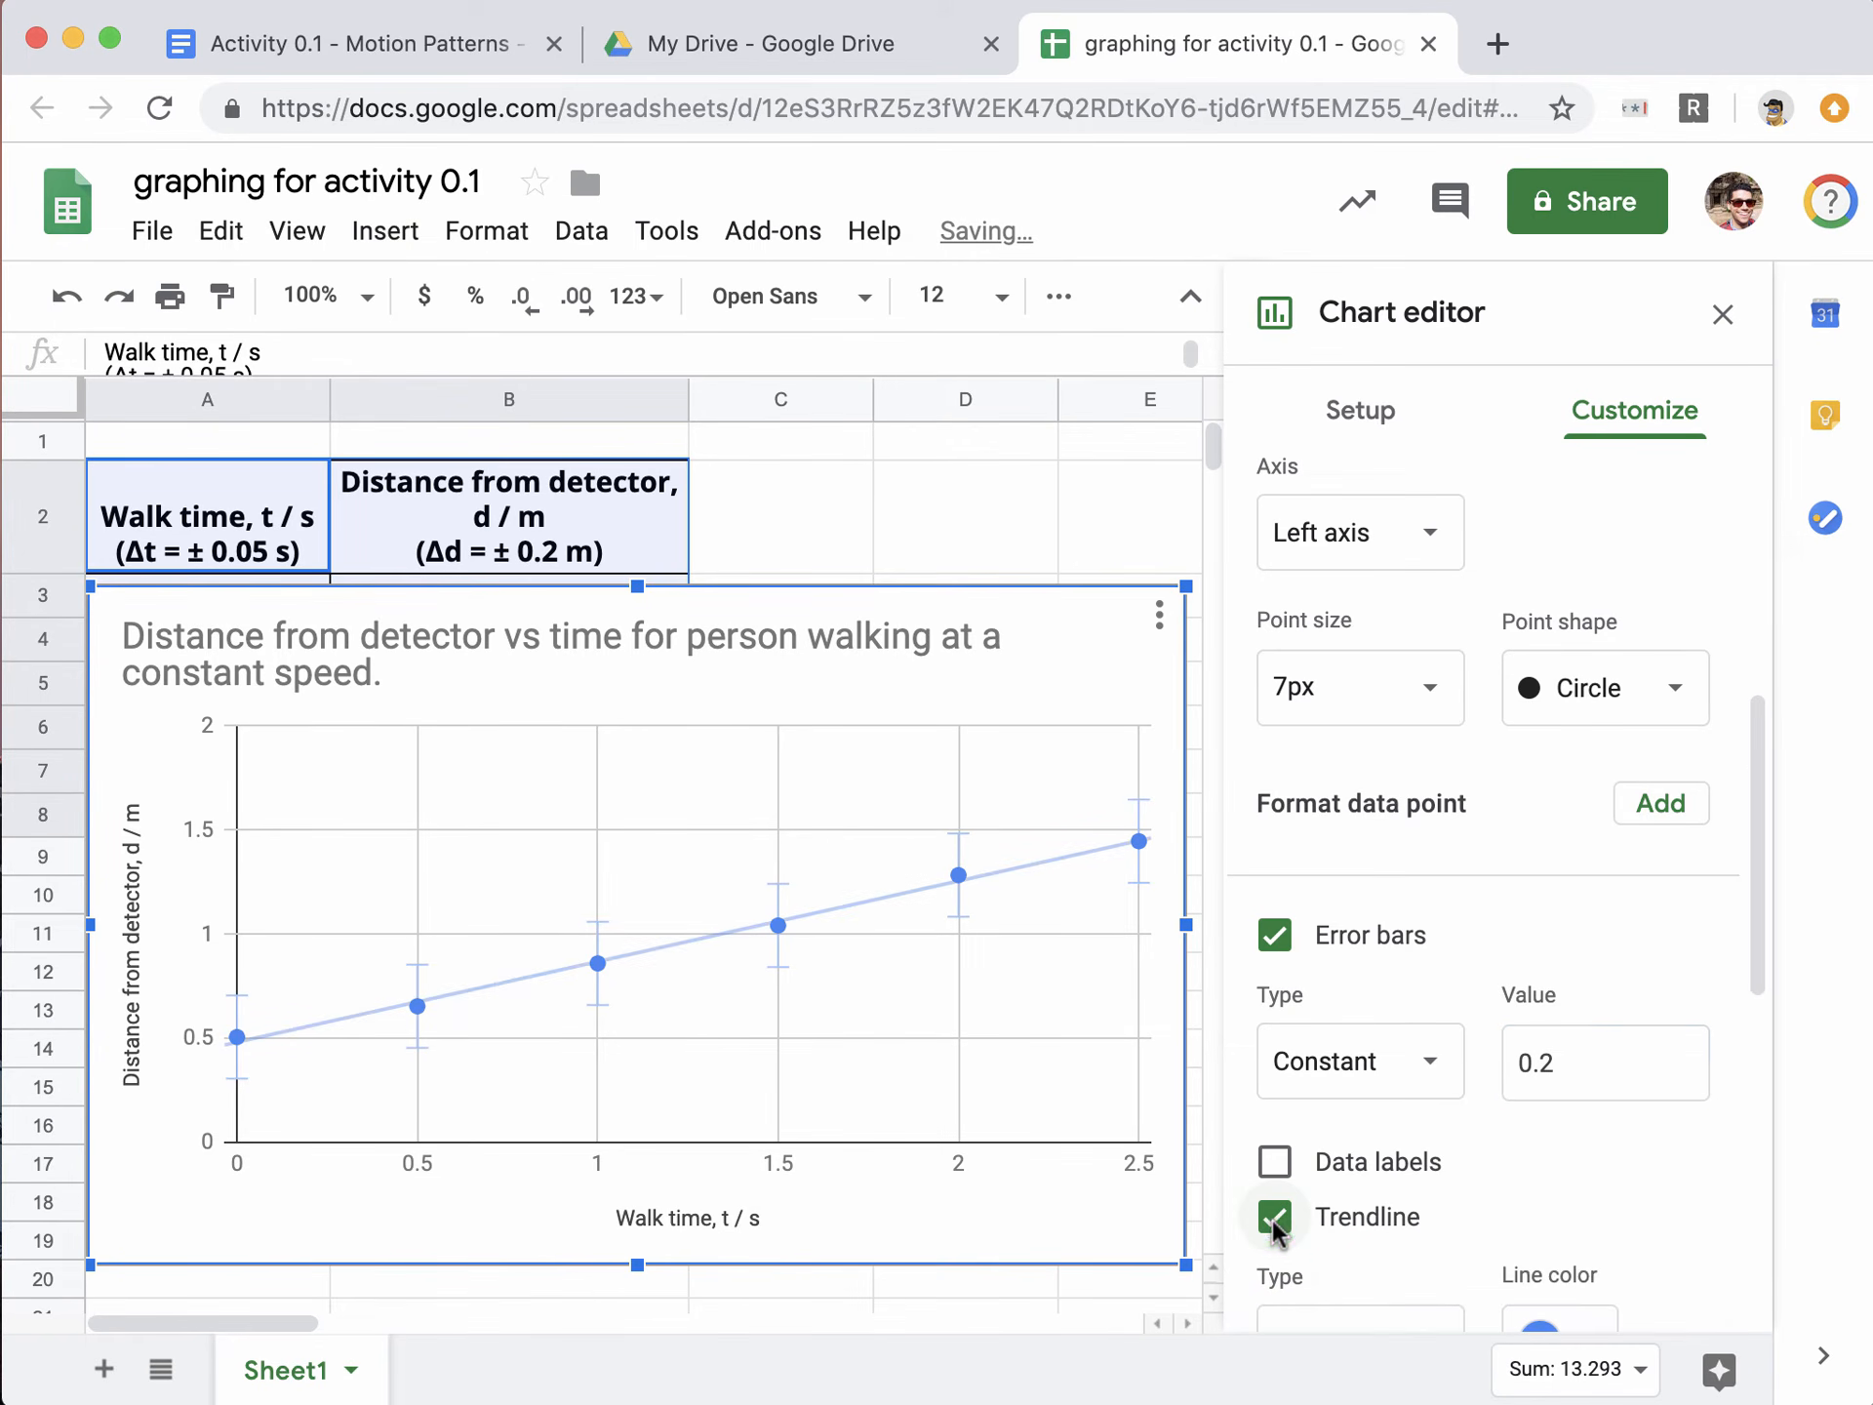
scroll(1423, 1182, down, 3)
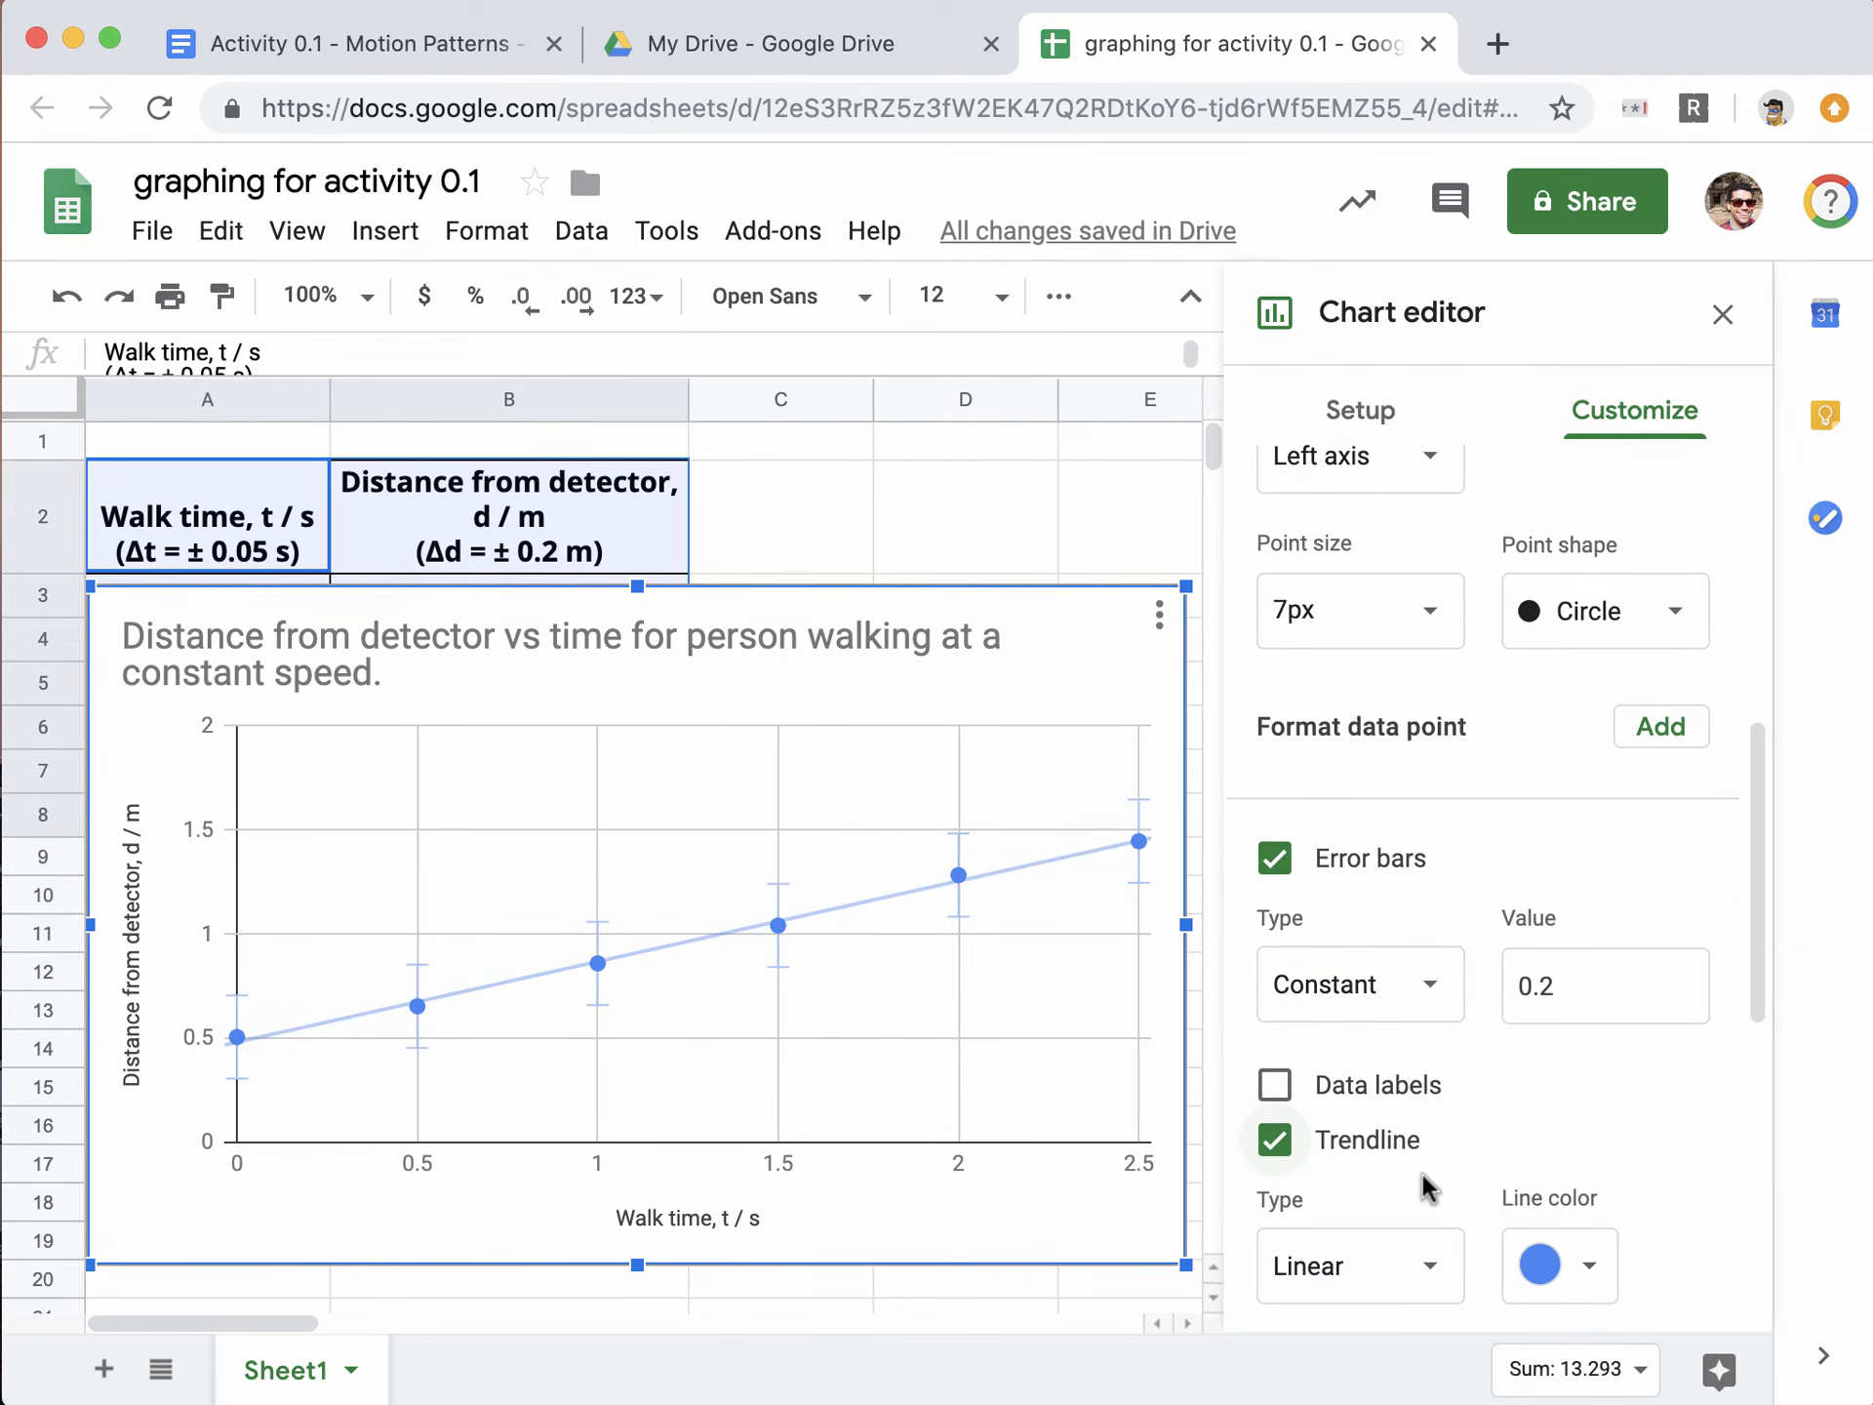
scroll(1423, 1163, down, 2)
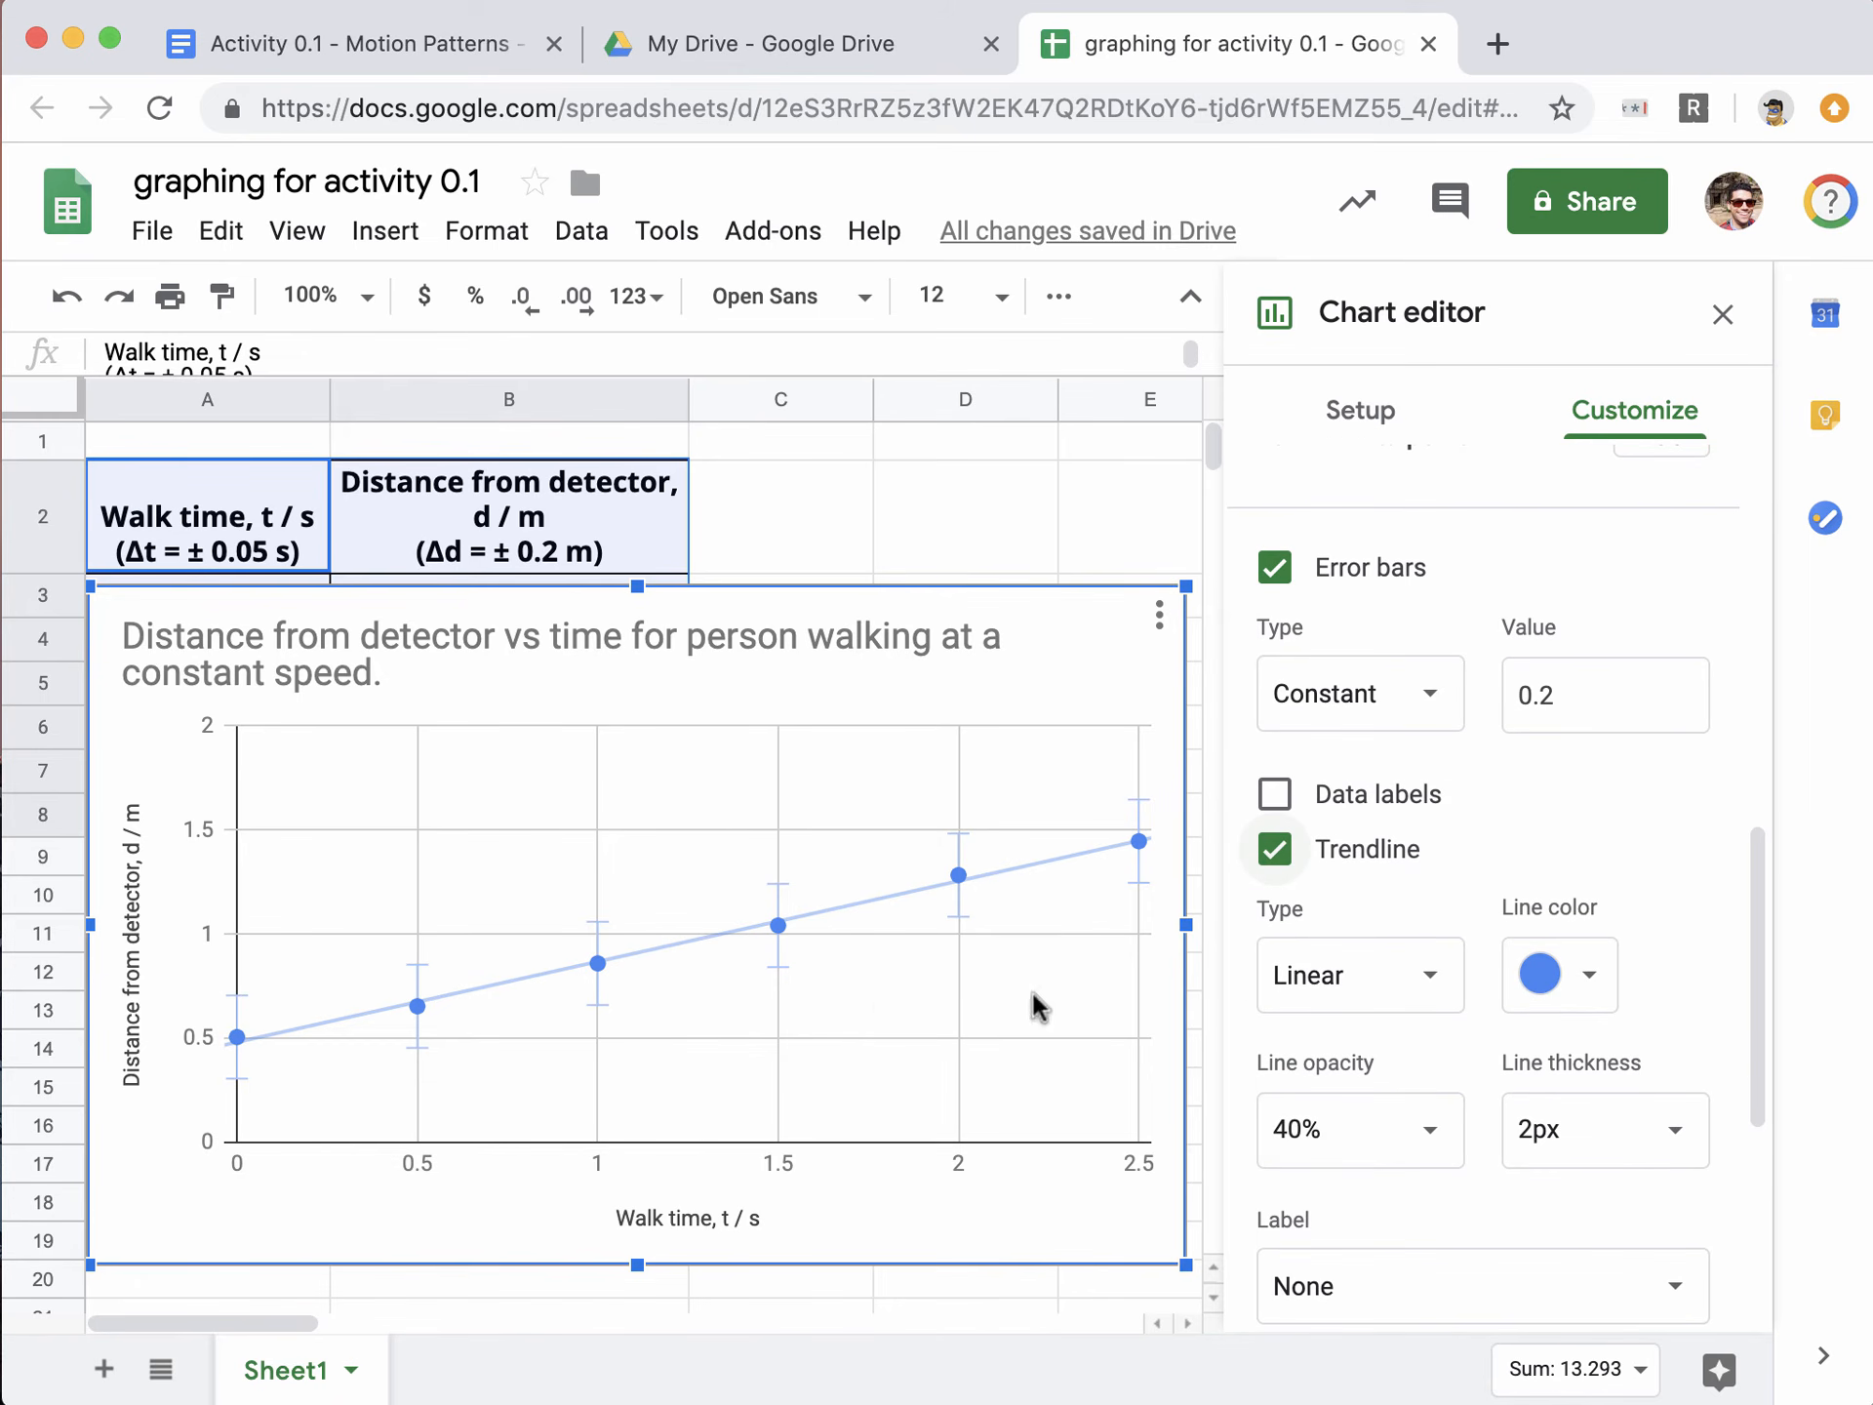
click(1337, 978)
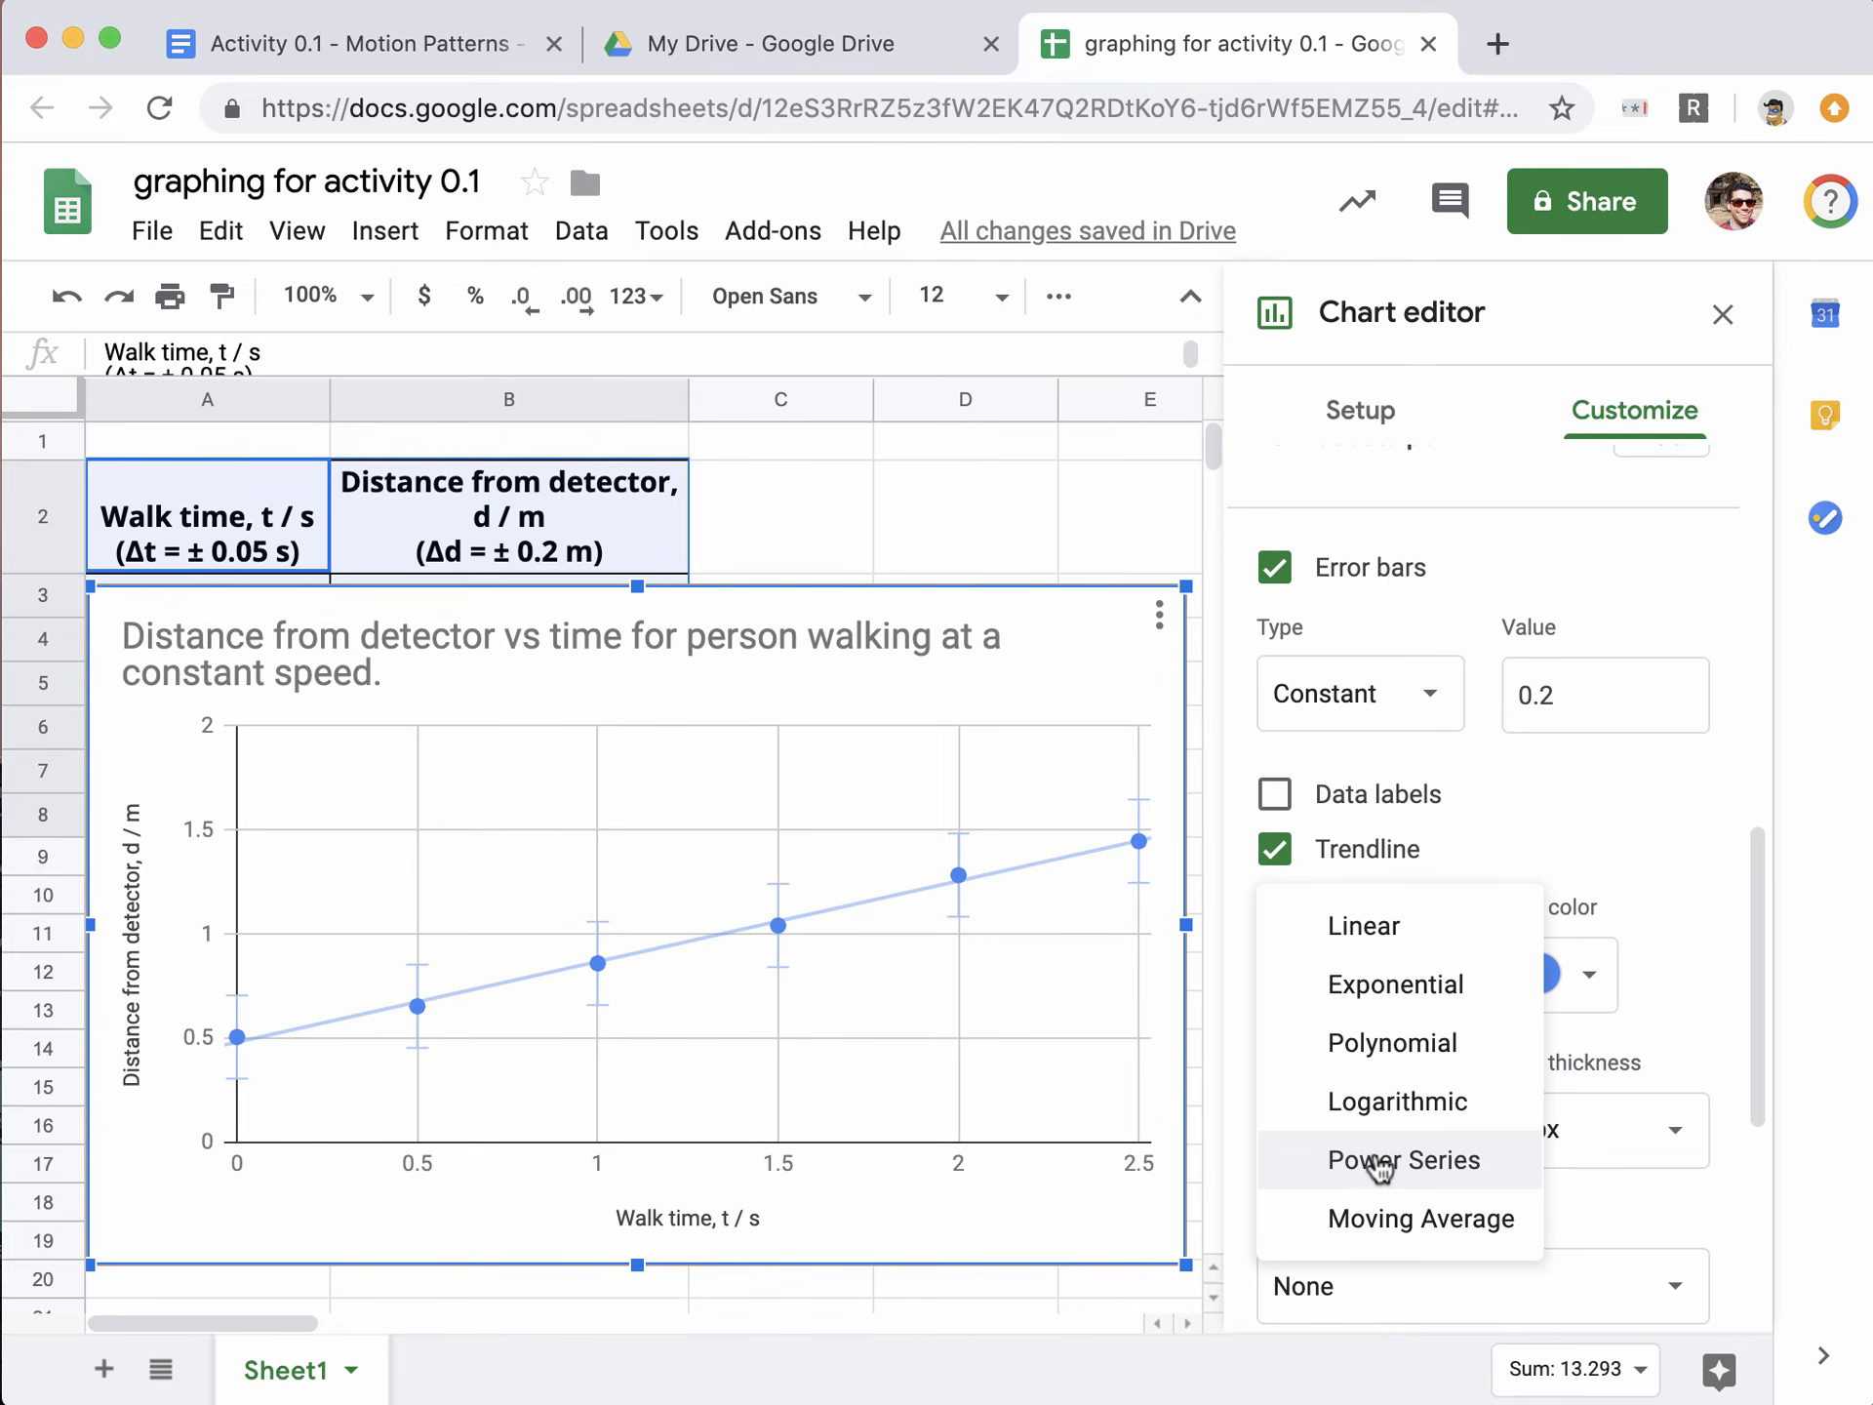
click(1648, 873)
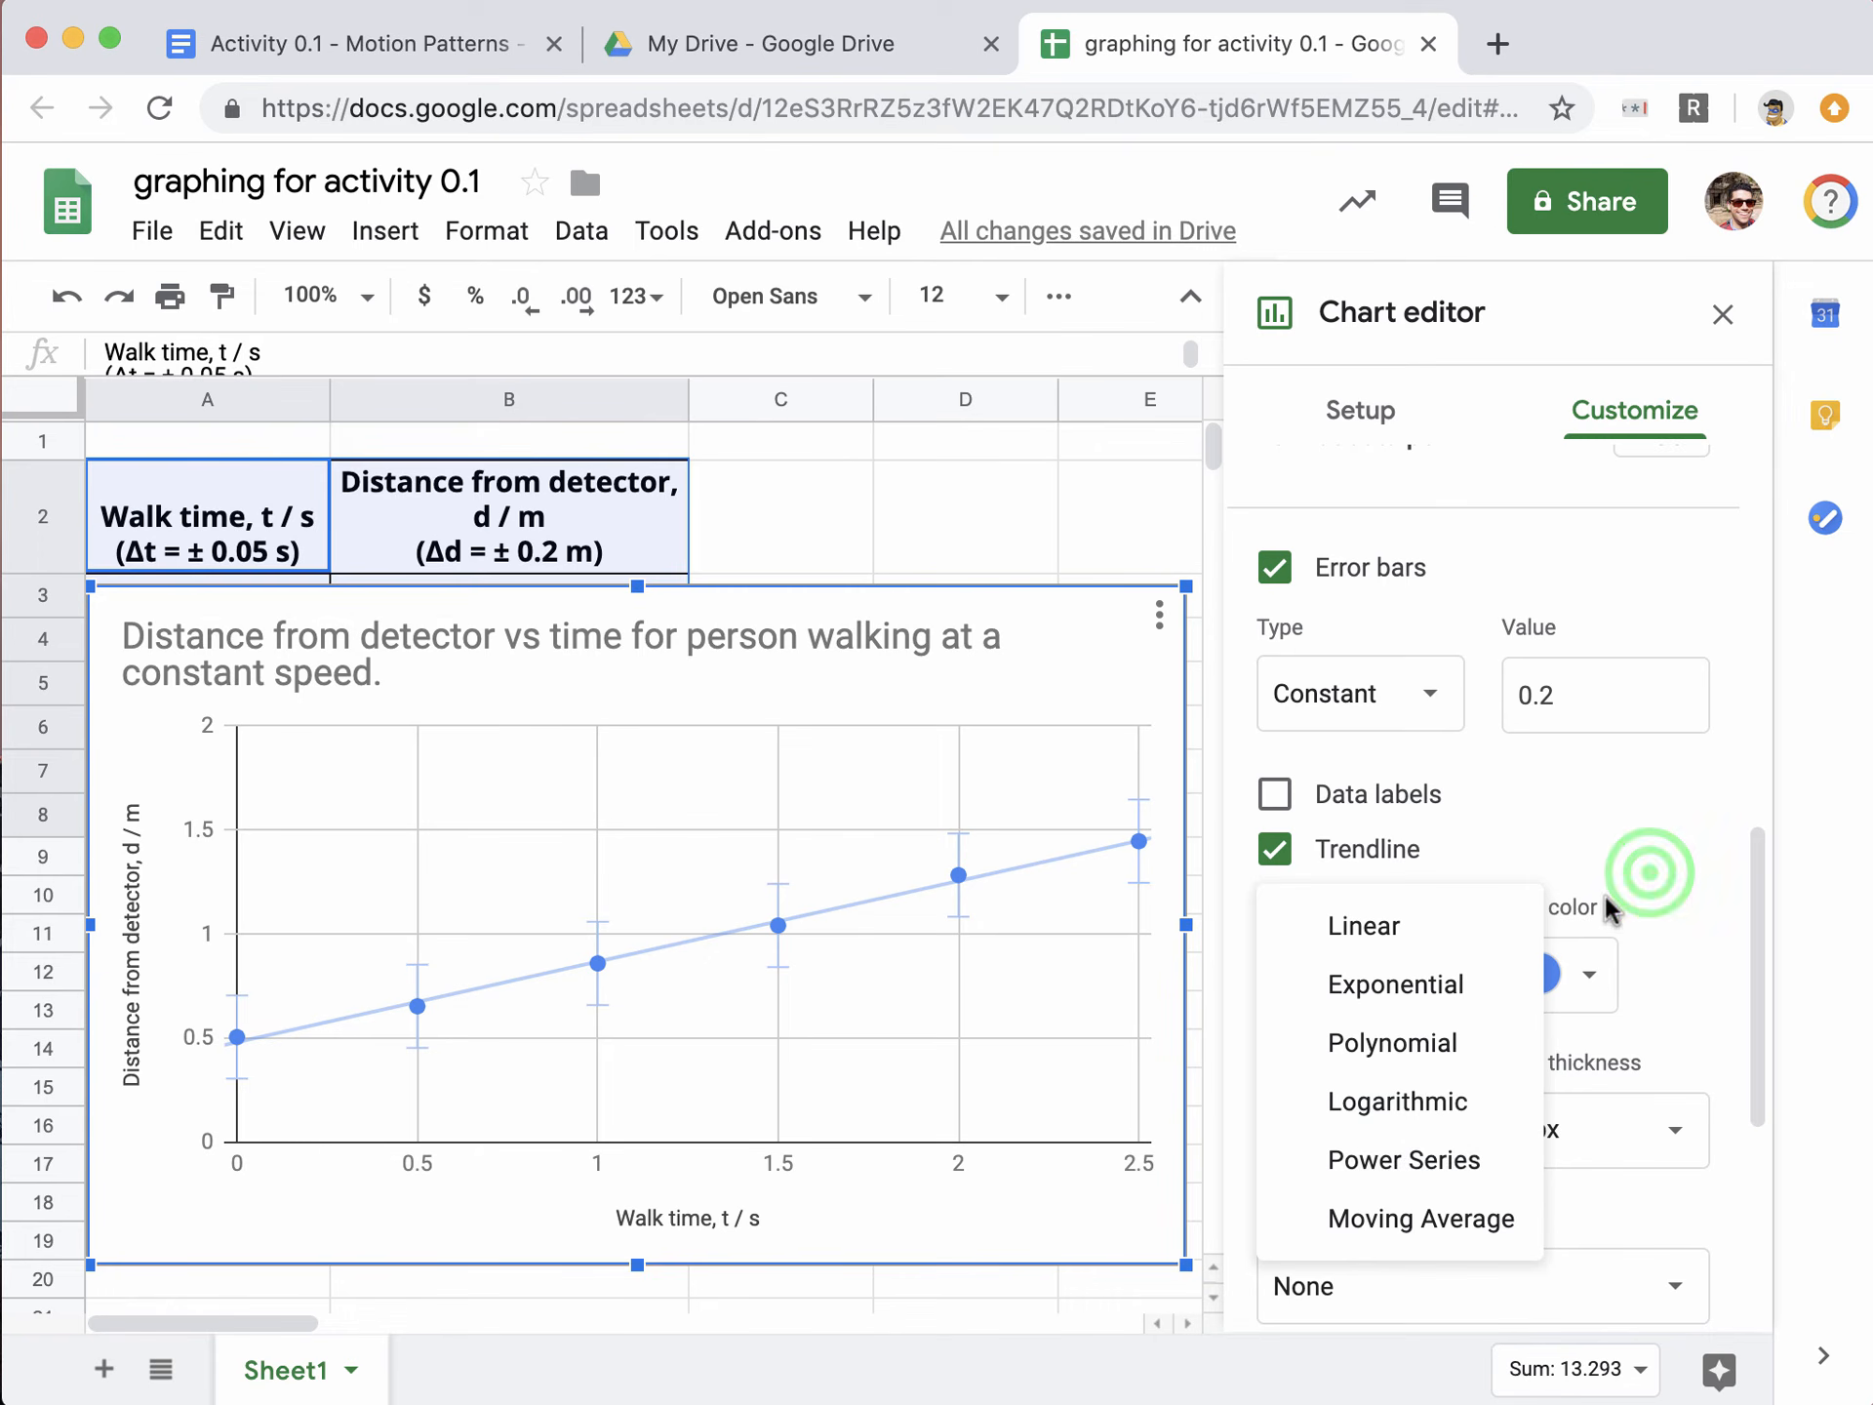
click(1381, 851)
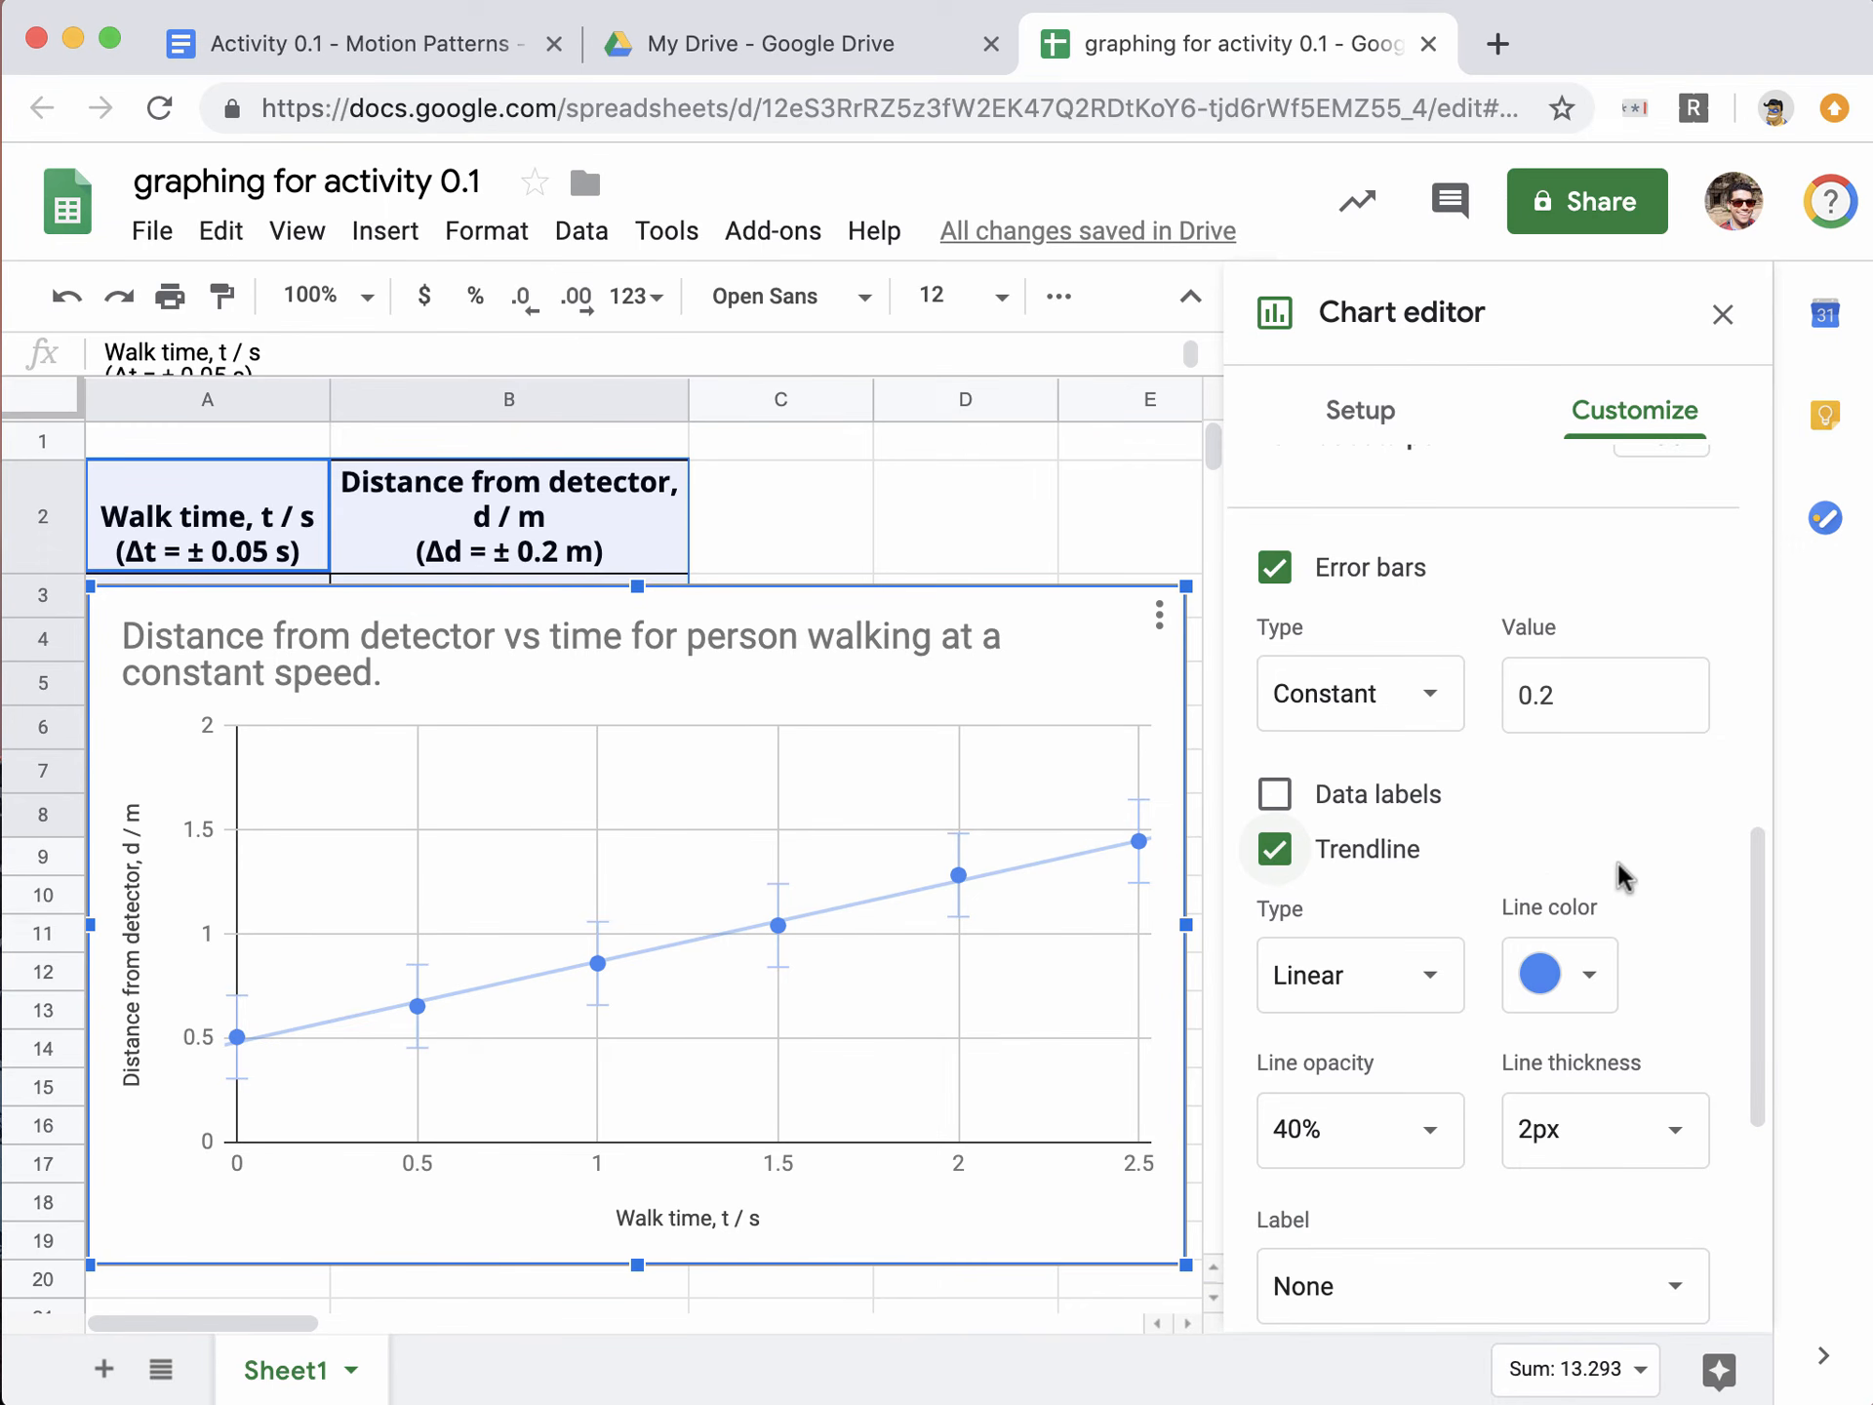
Step: Label the linear trendline with its equation by setting its label option to Use Equation
scroll(1618, 859, down, 3)
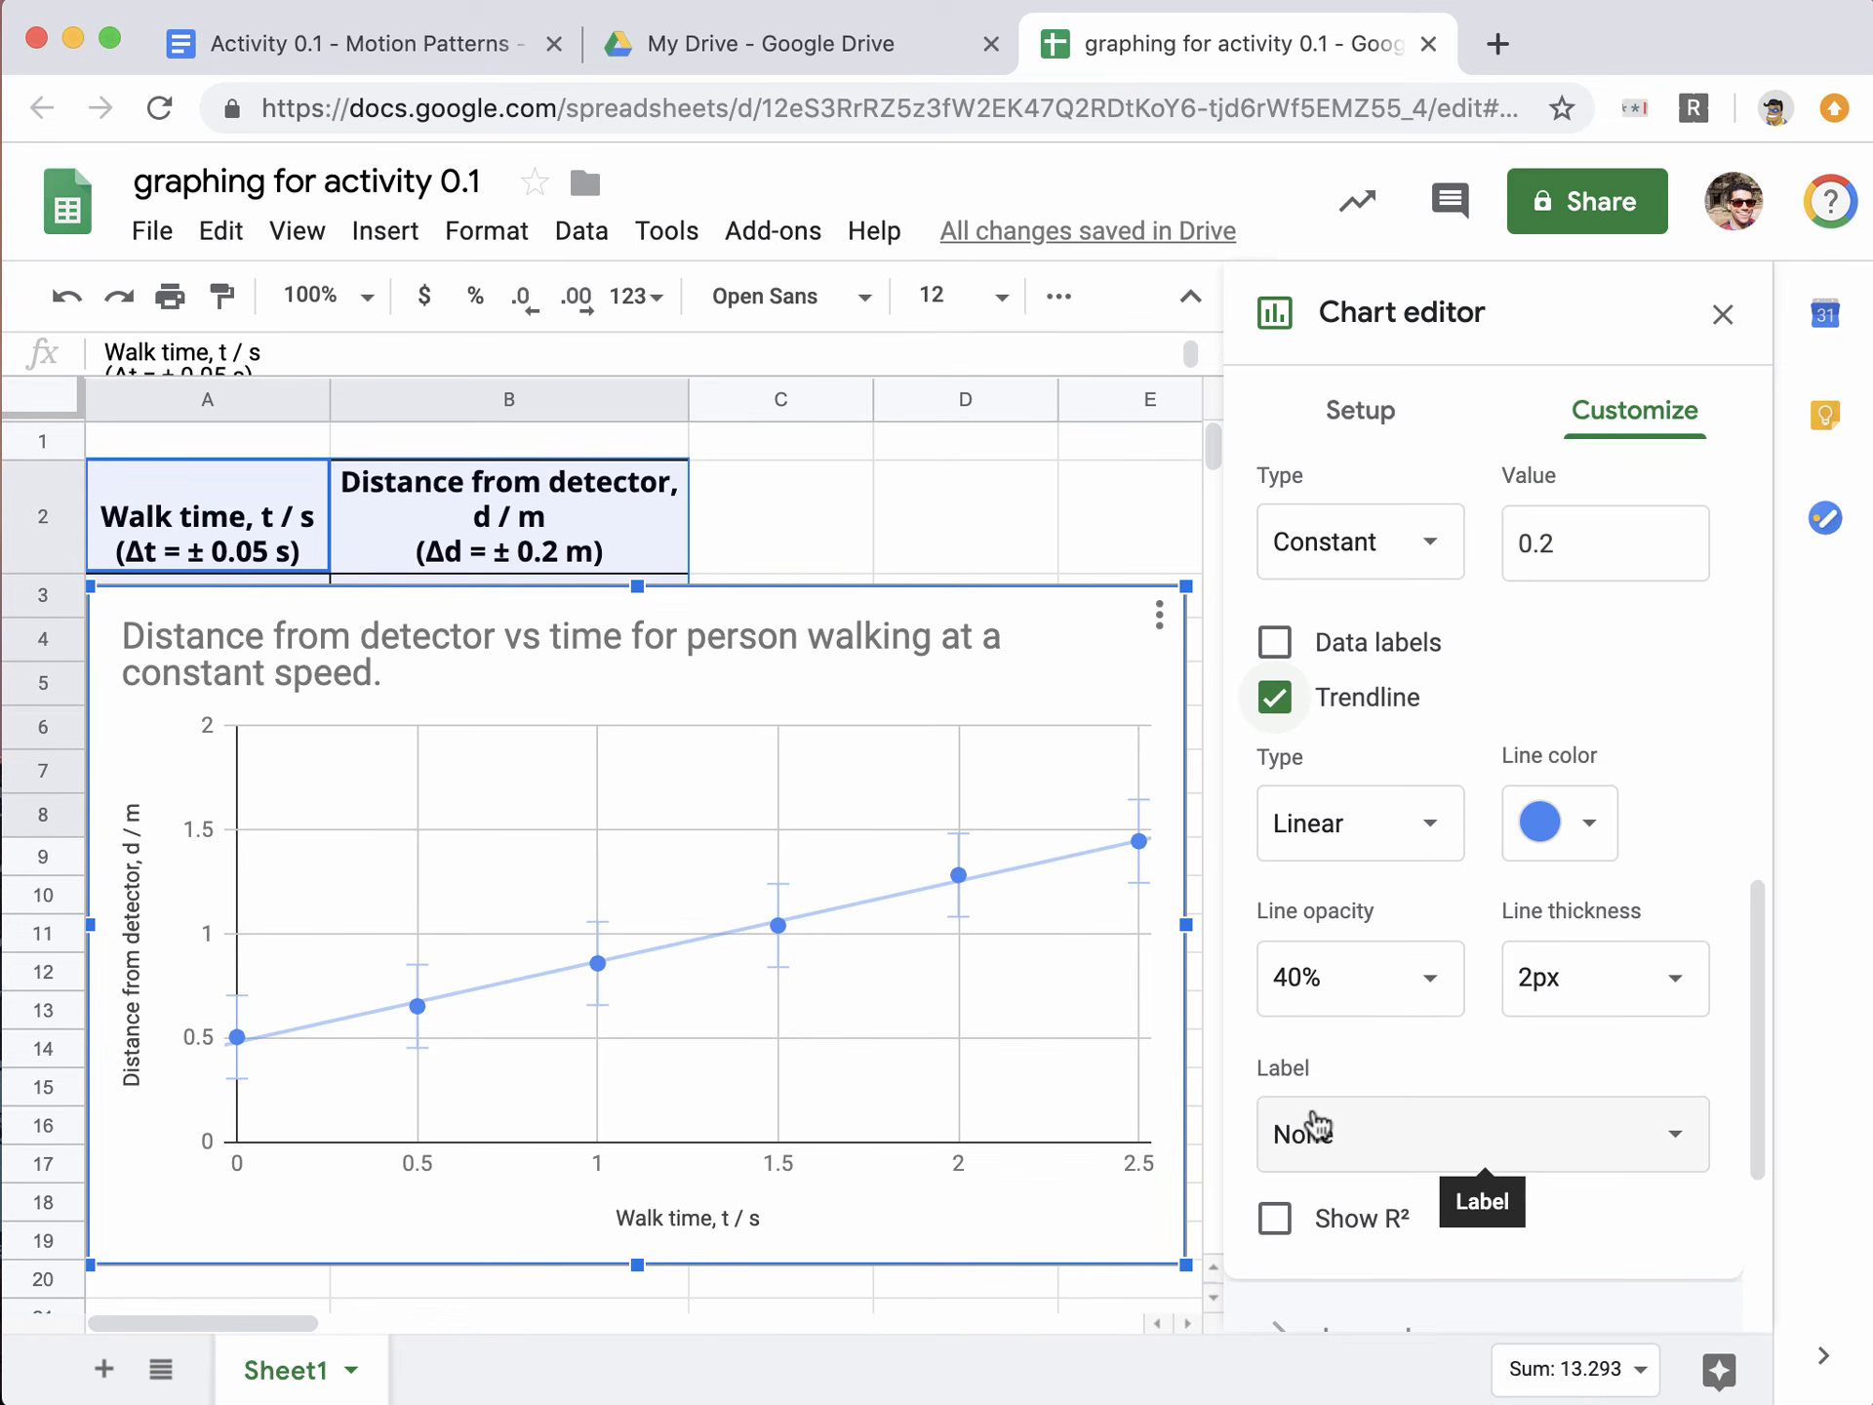
click(1322, 1134)
click(1352, 1210)
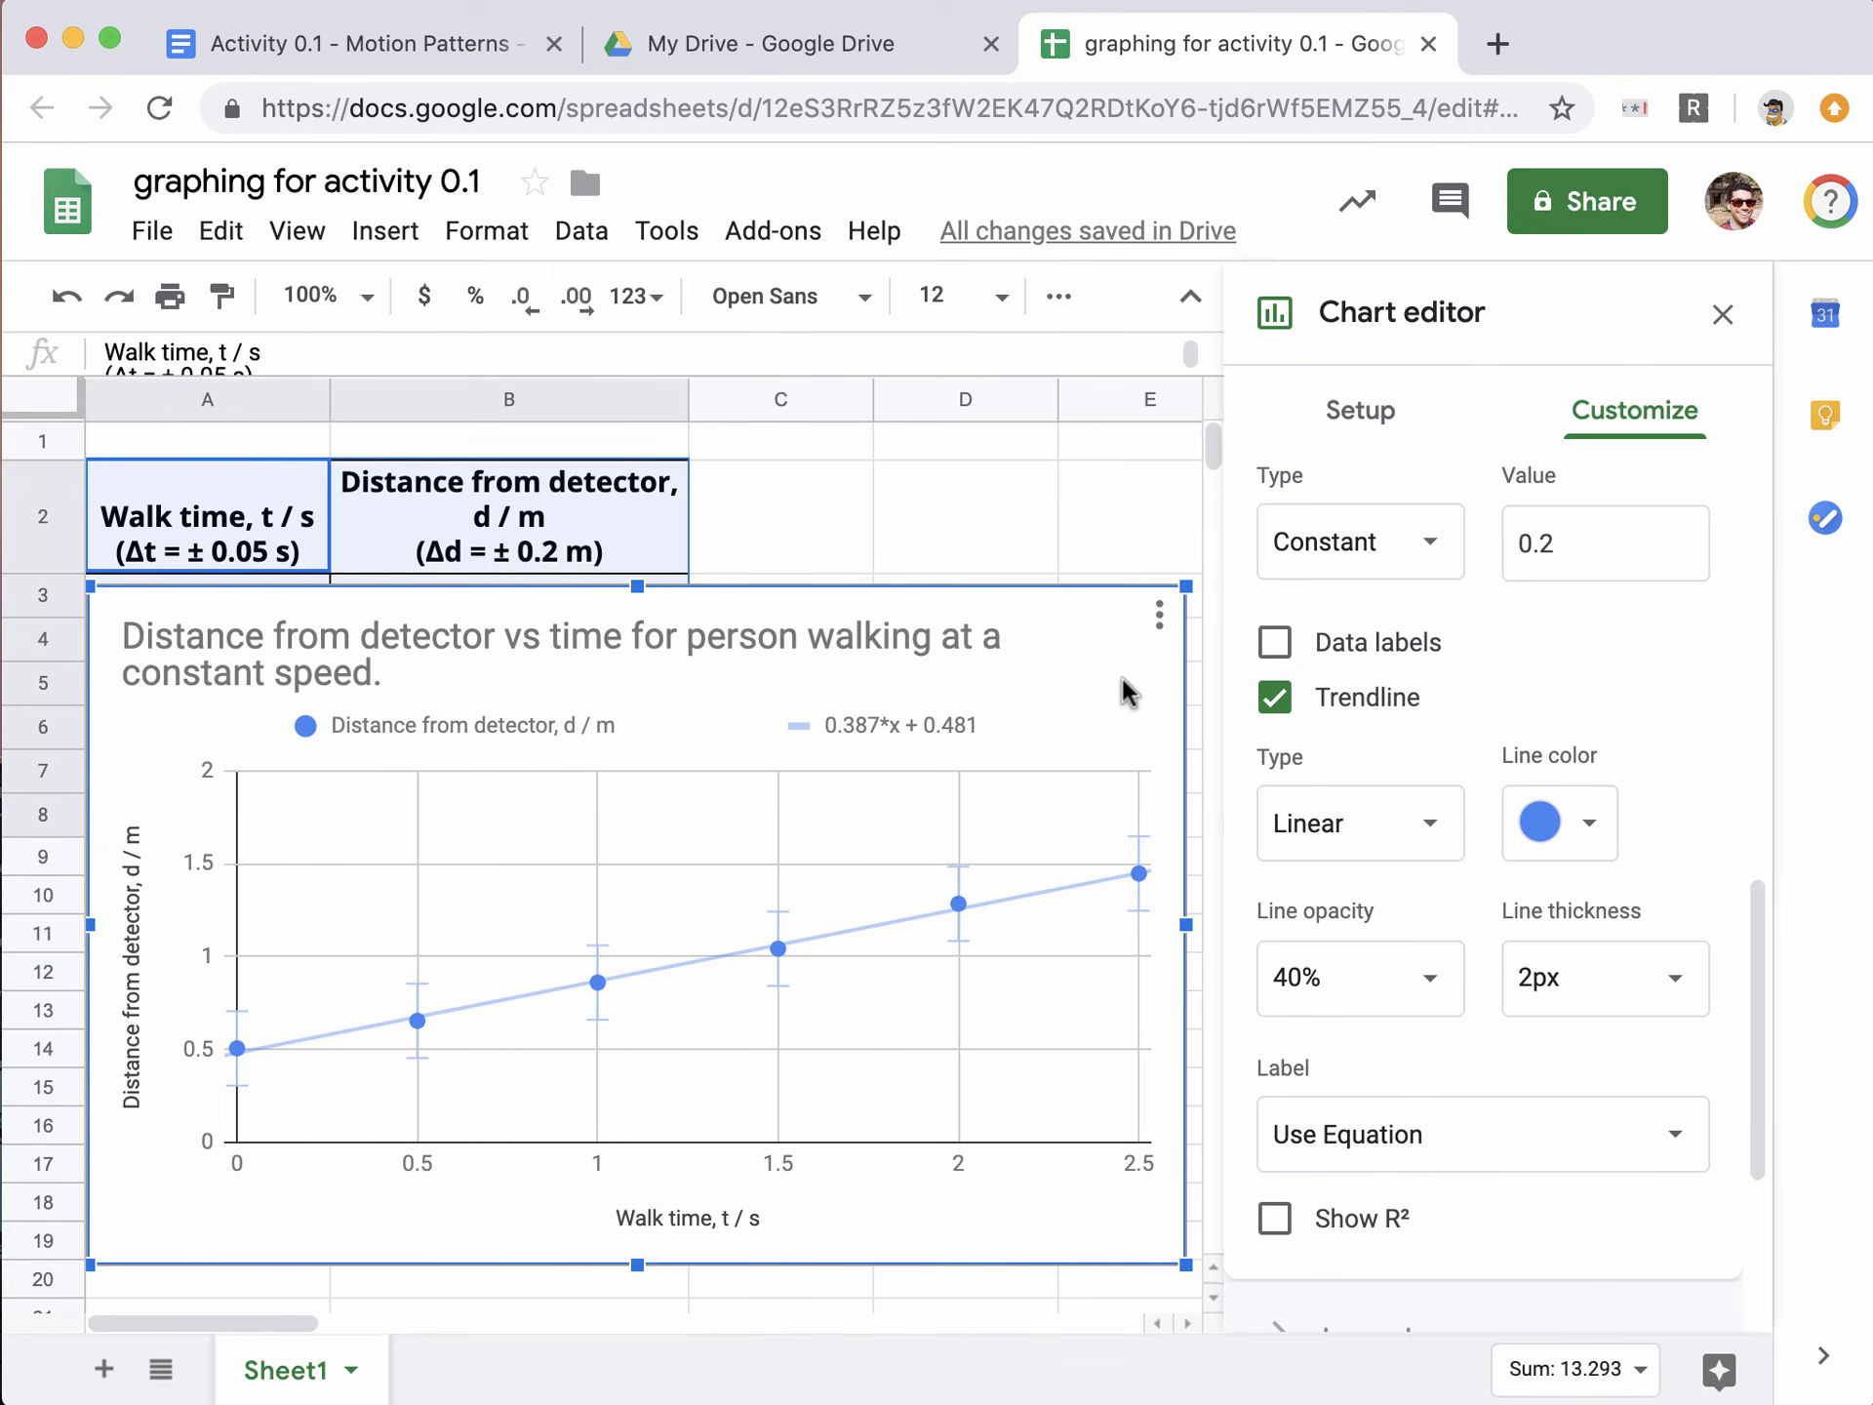
Step: Copy the chart and paste it below the Graph instructions in the Activity 0.1 - Motion Patterns Google Docs document, linked to the spreadsheet
click(1161, 622)
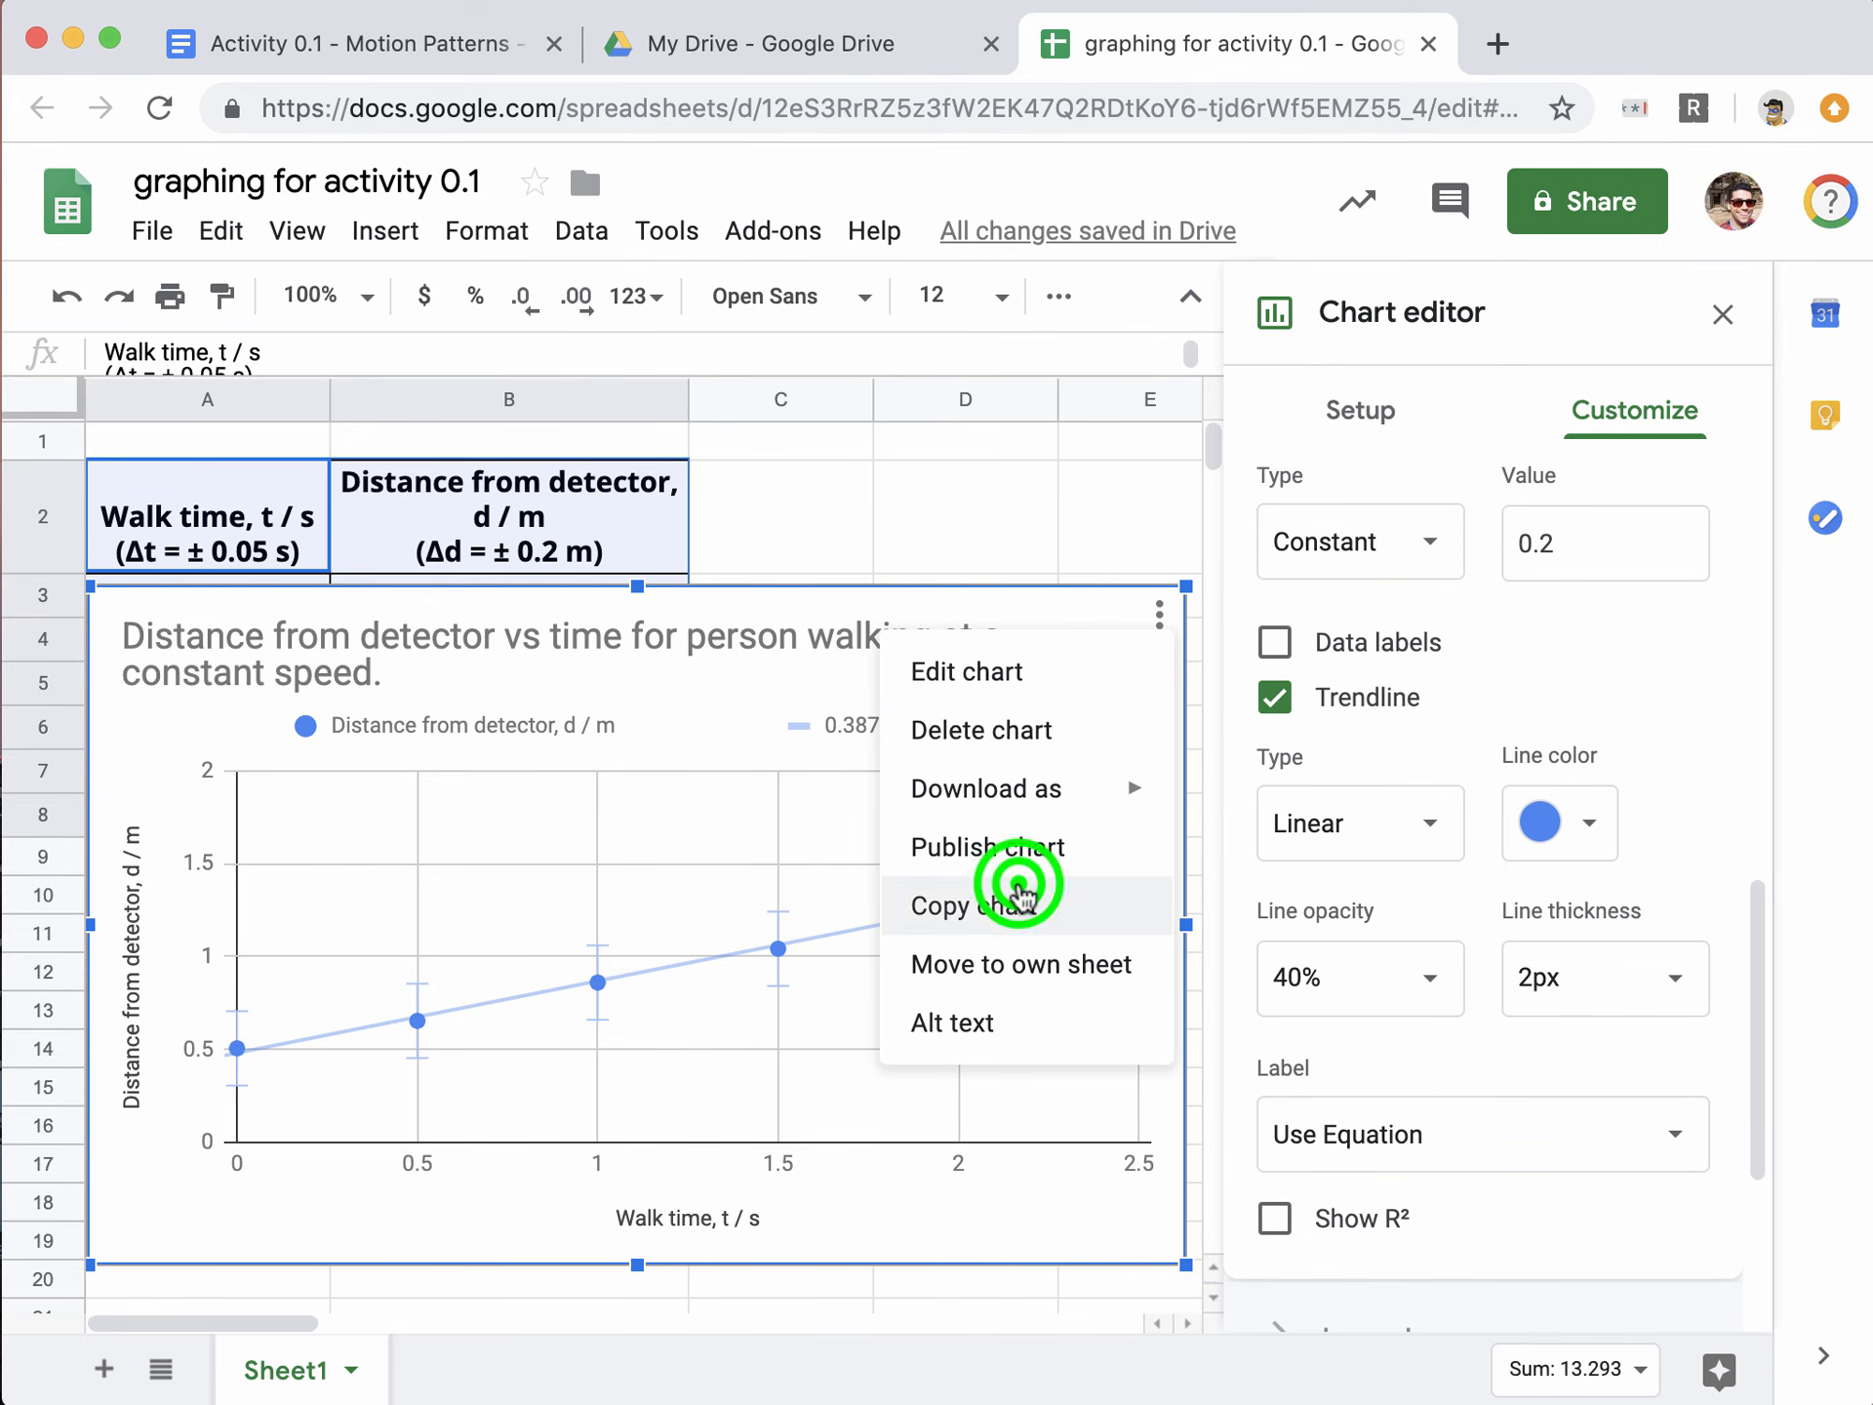
click(1020, 883)
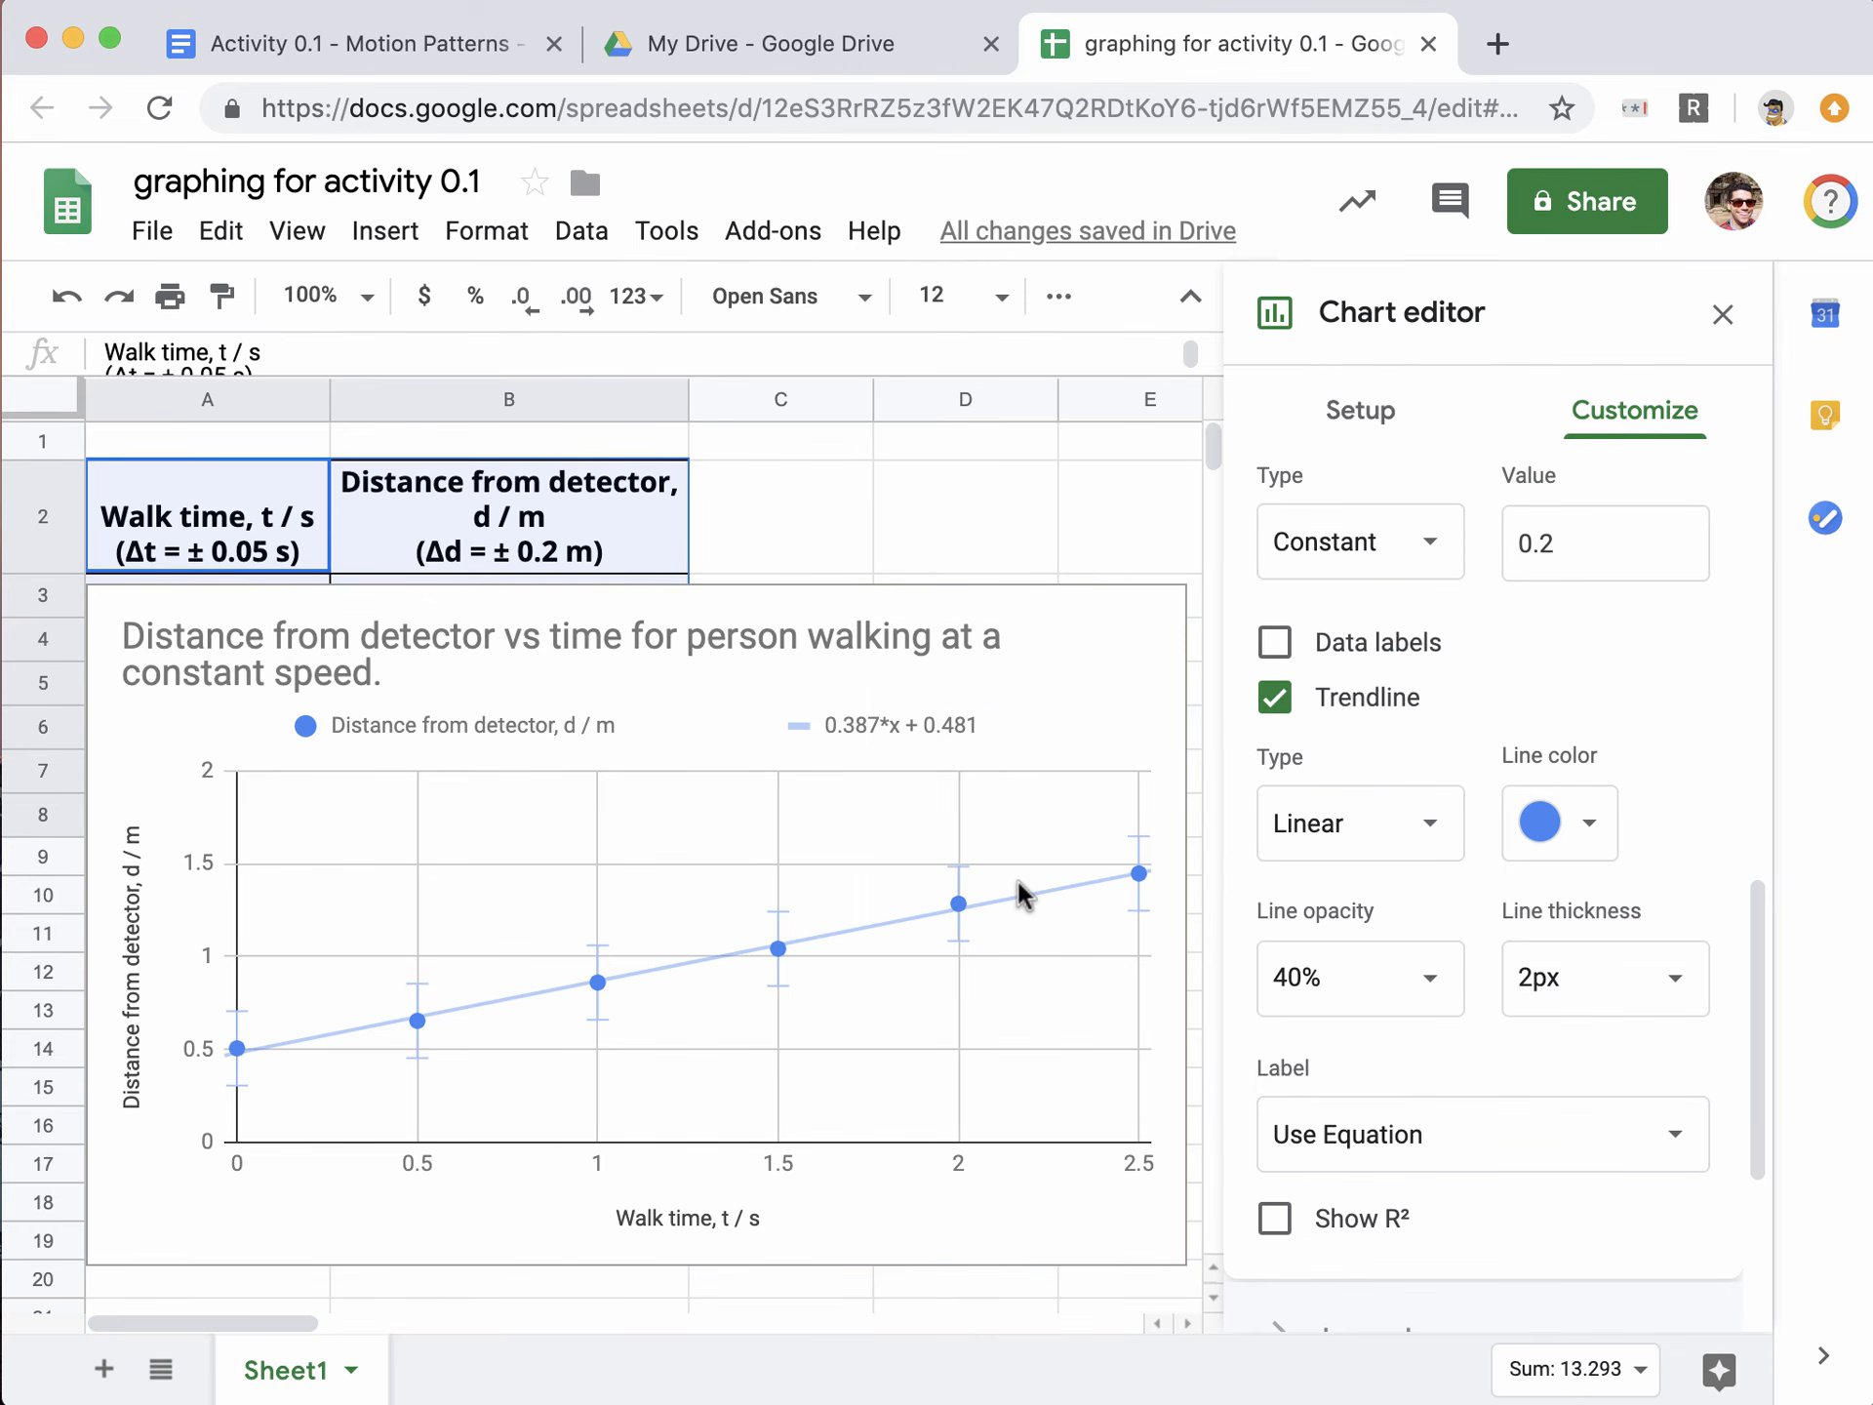
click(361, 43)
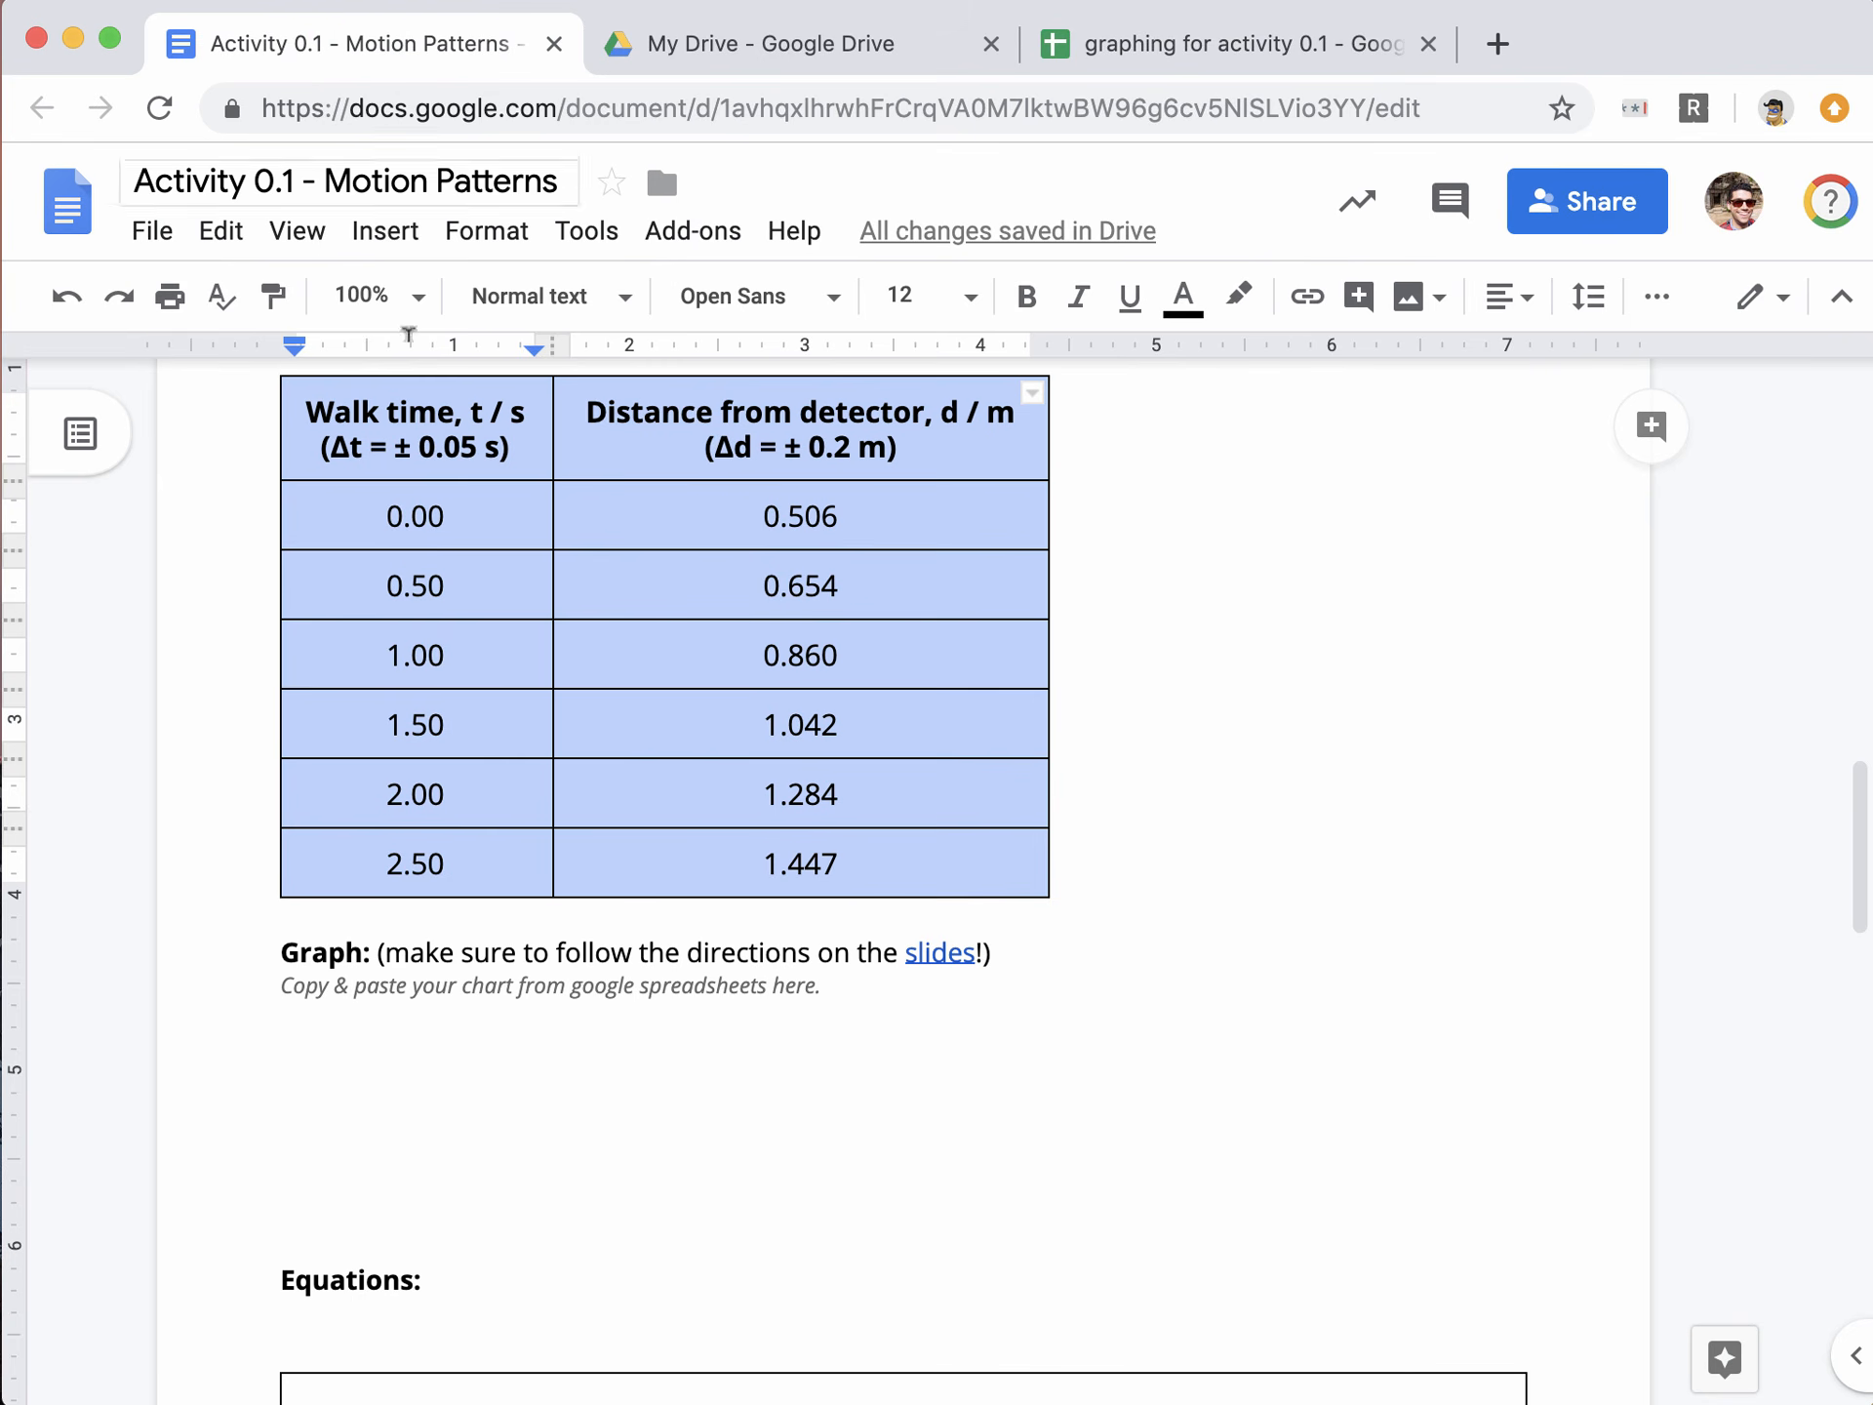
click(281, 1045)
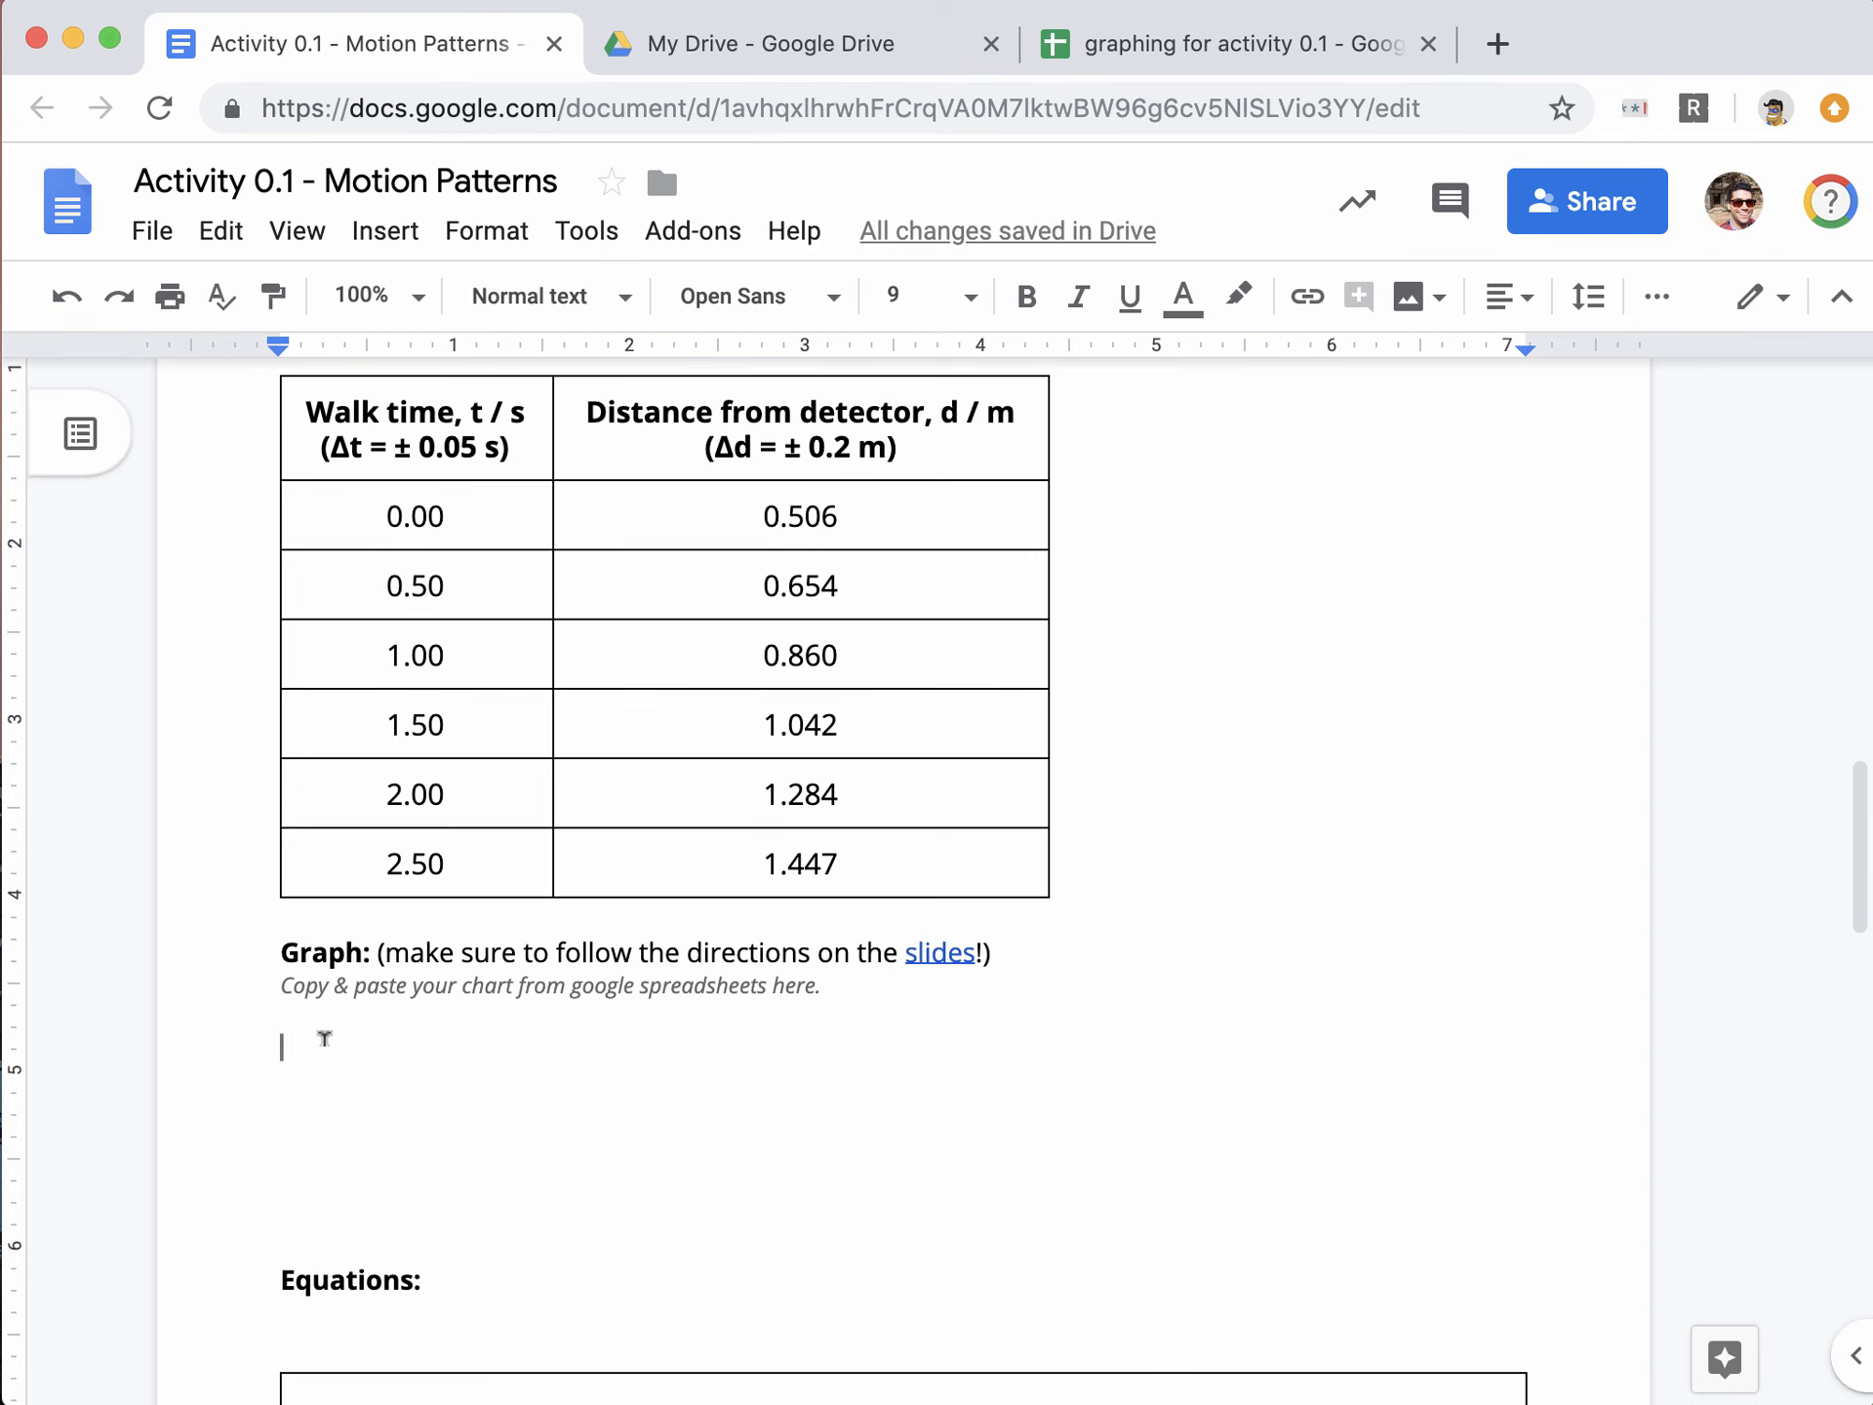
click(241, 237)
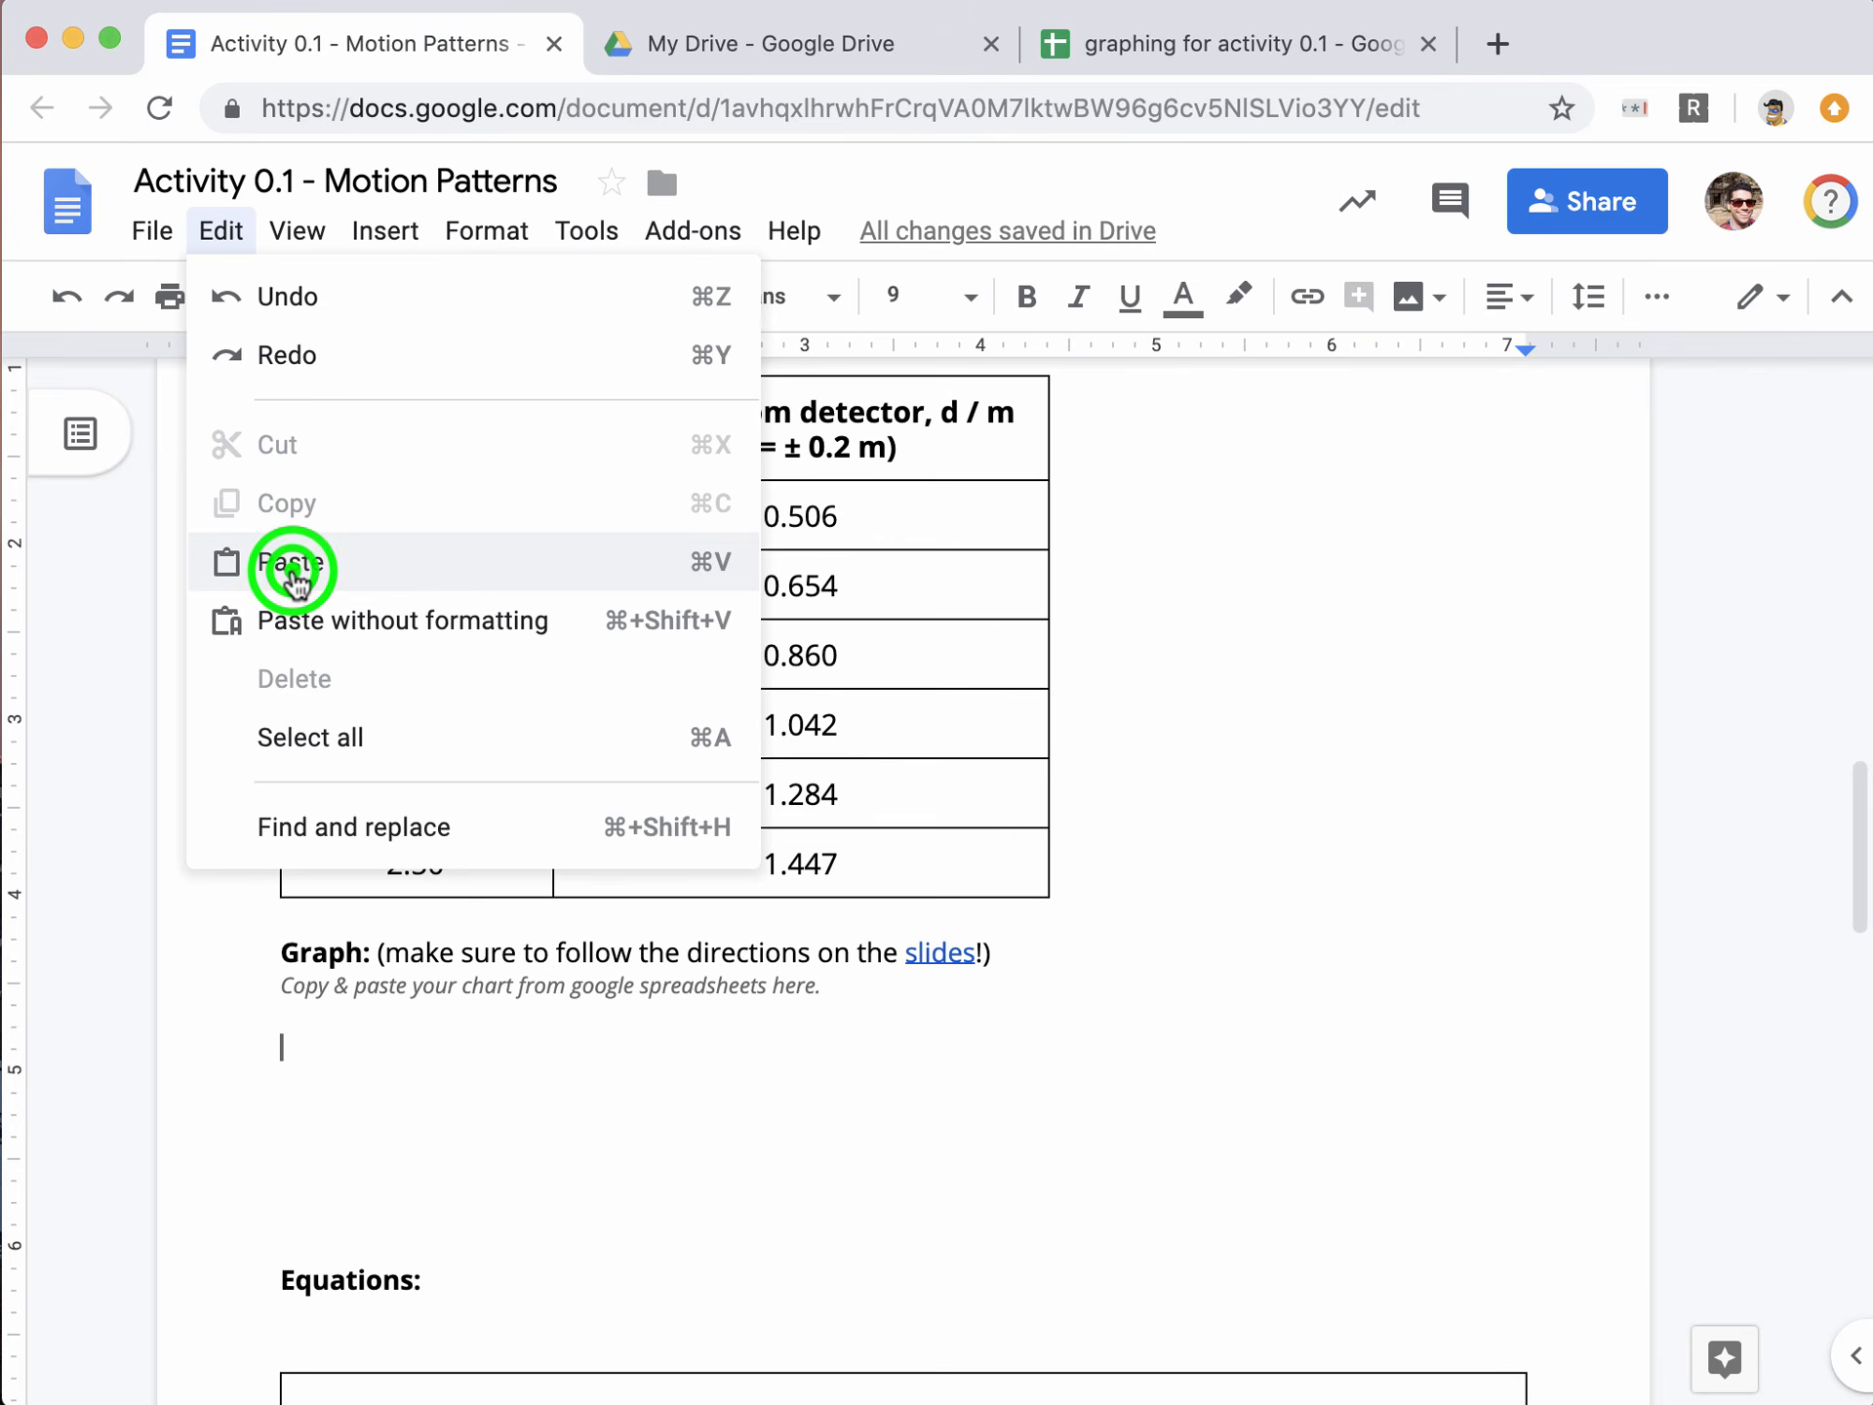
click(293, 571)
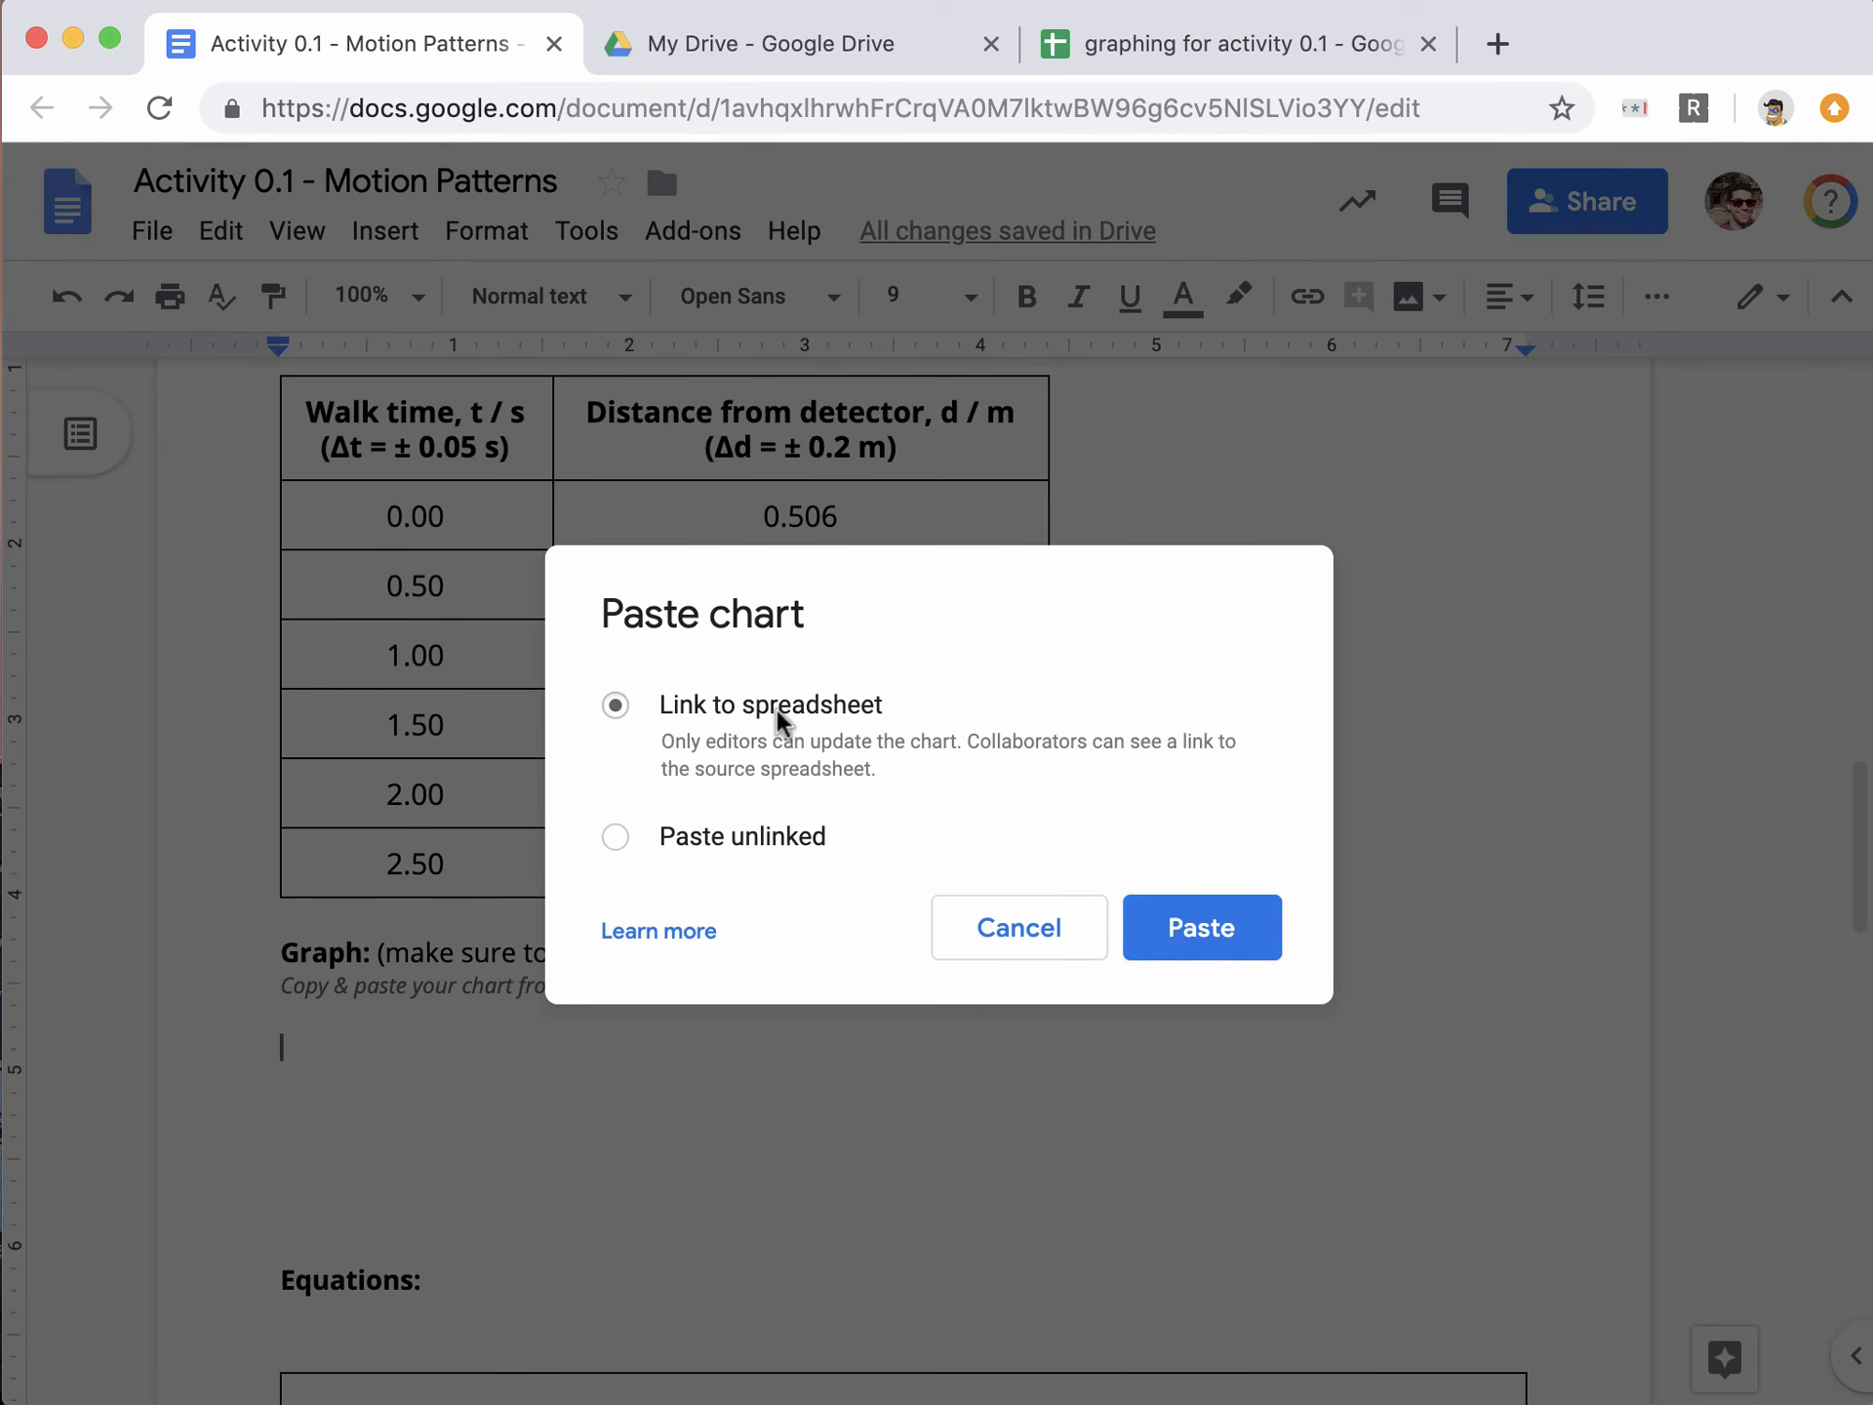
click(1213, 938)
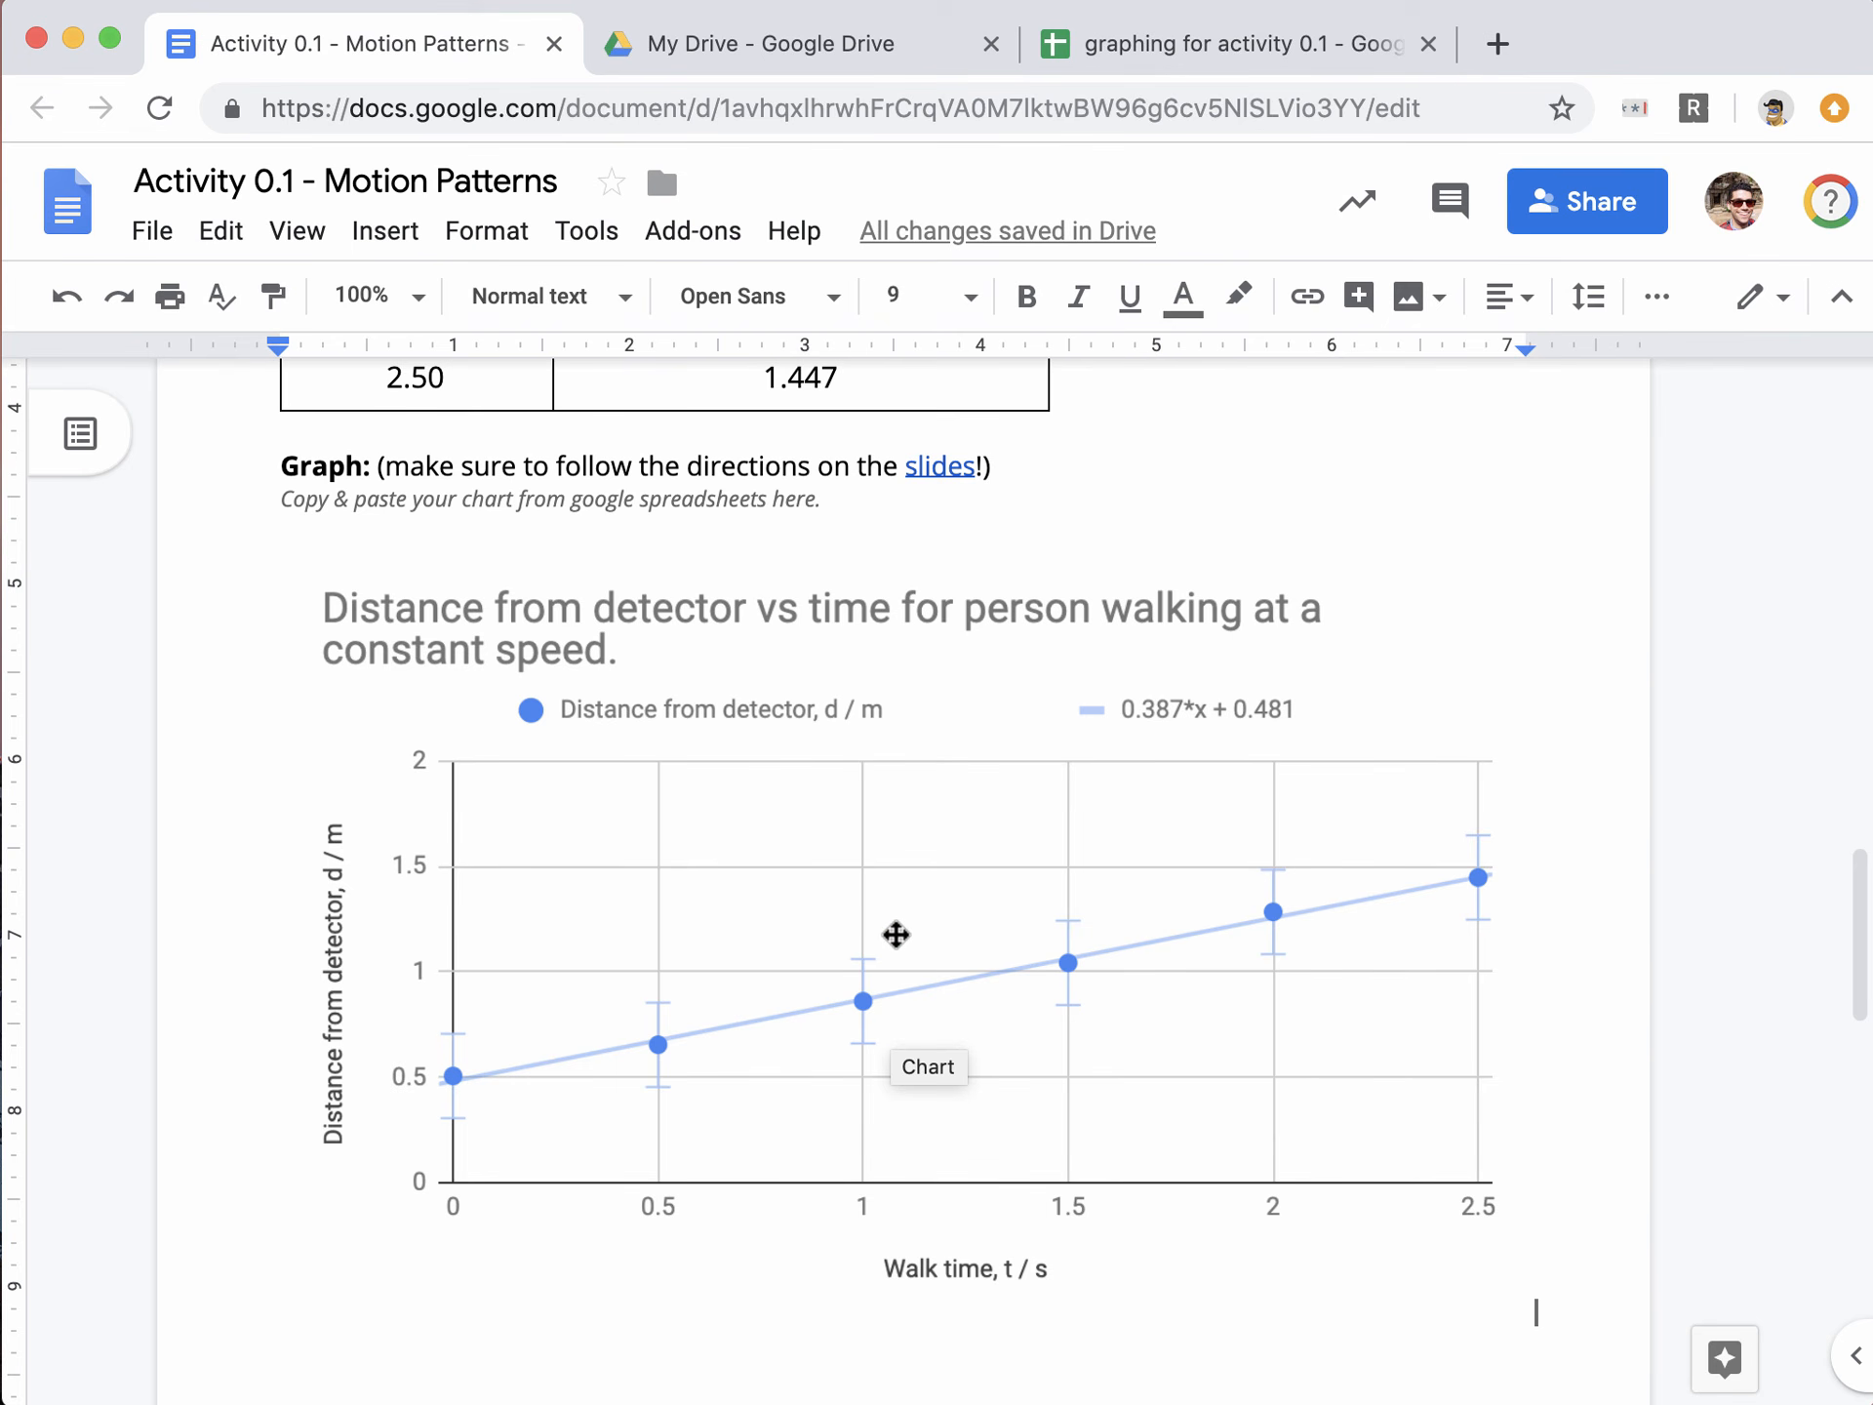
Step: Return to the graphing for activity 0.1 spreadsheet and set the trendline's line color to black
click(1159, 49)
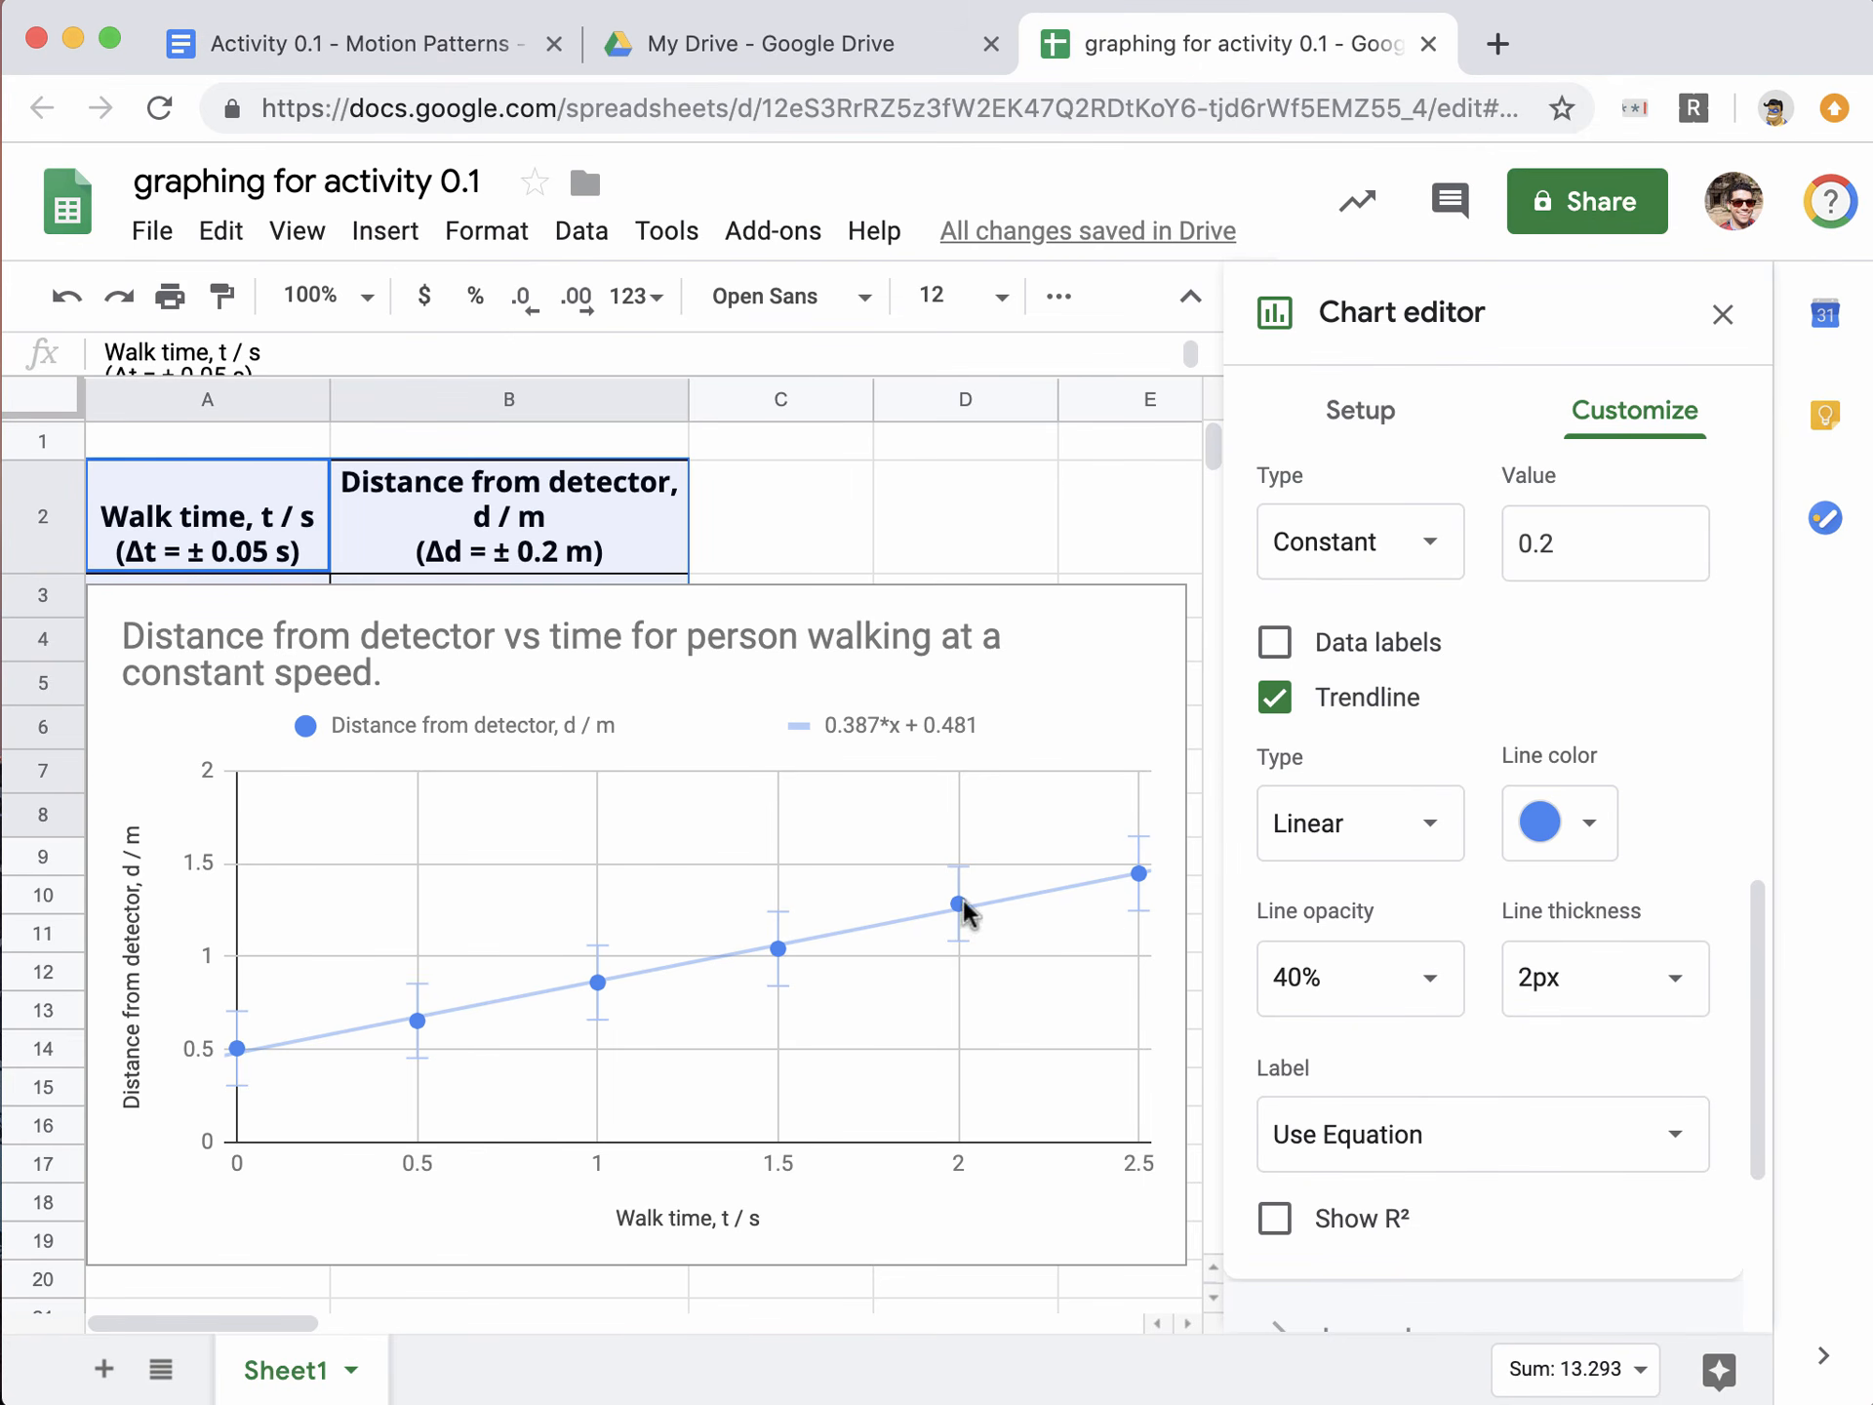
click(1547, 824)
click(1220, 907)
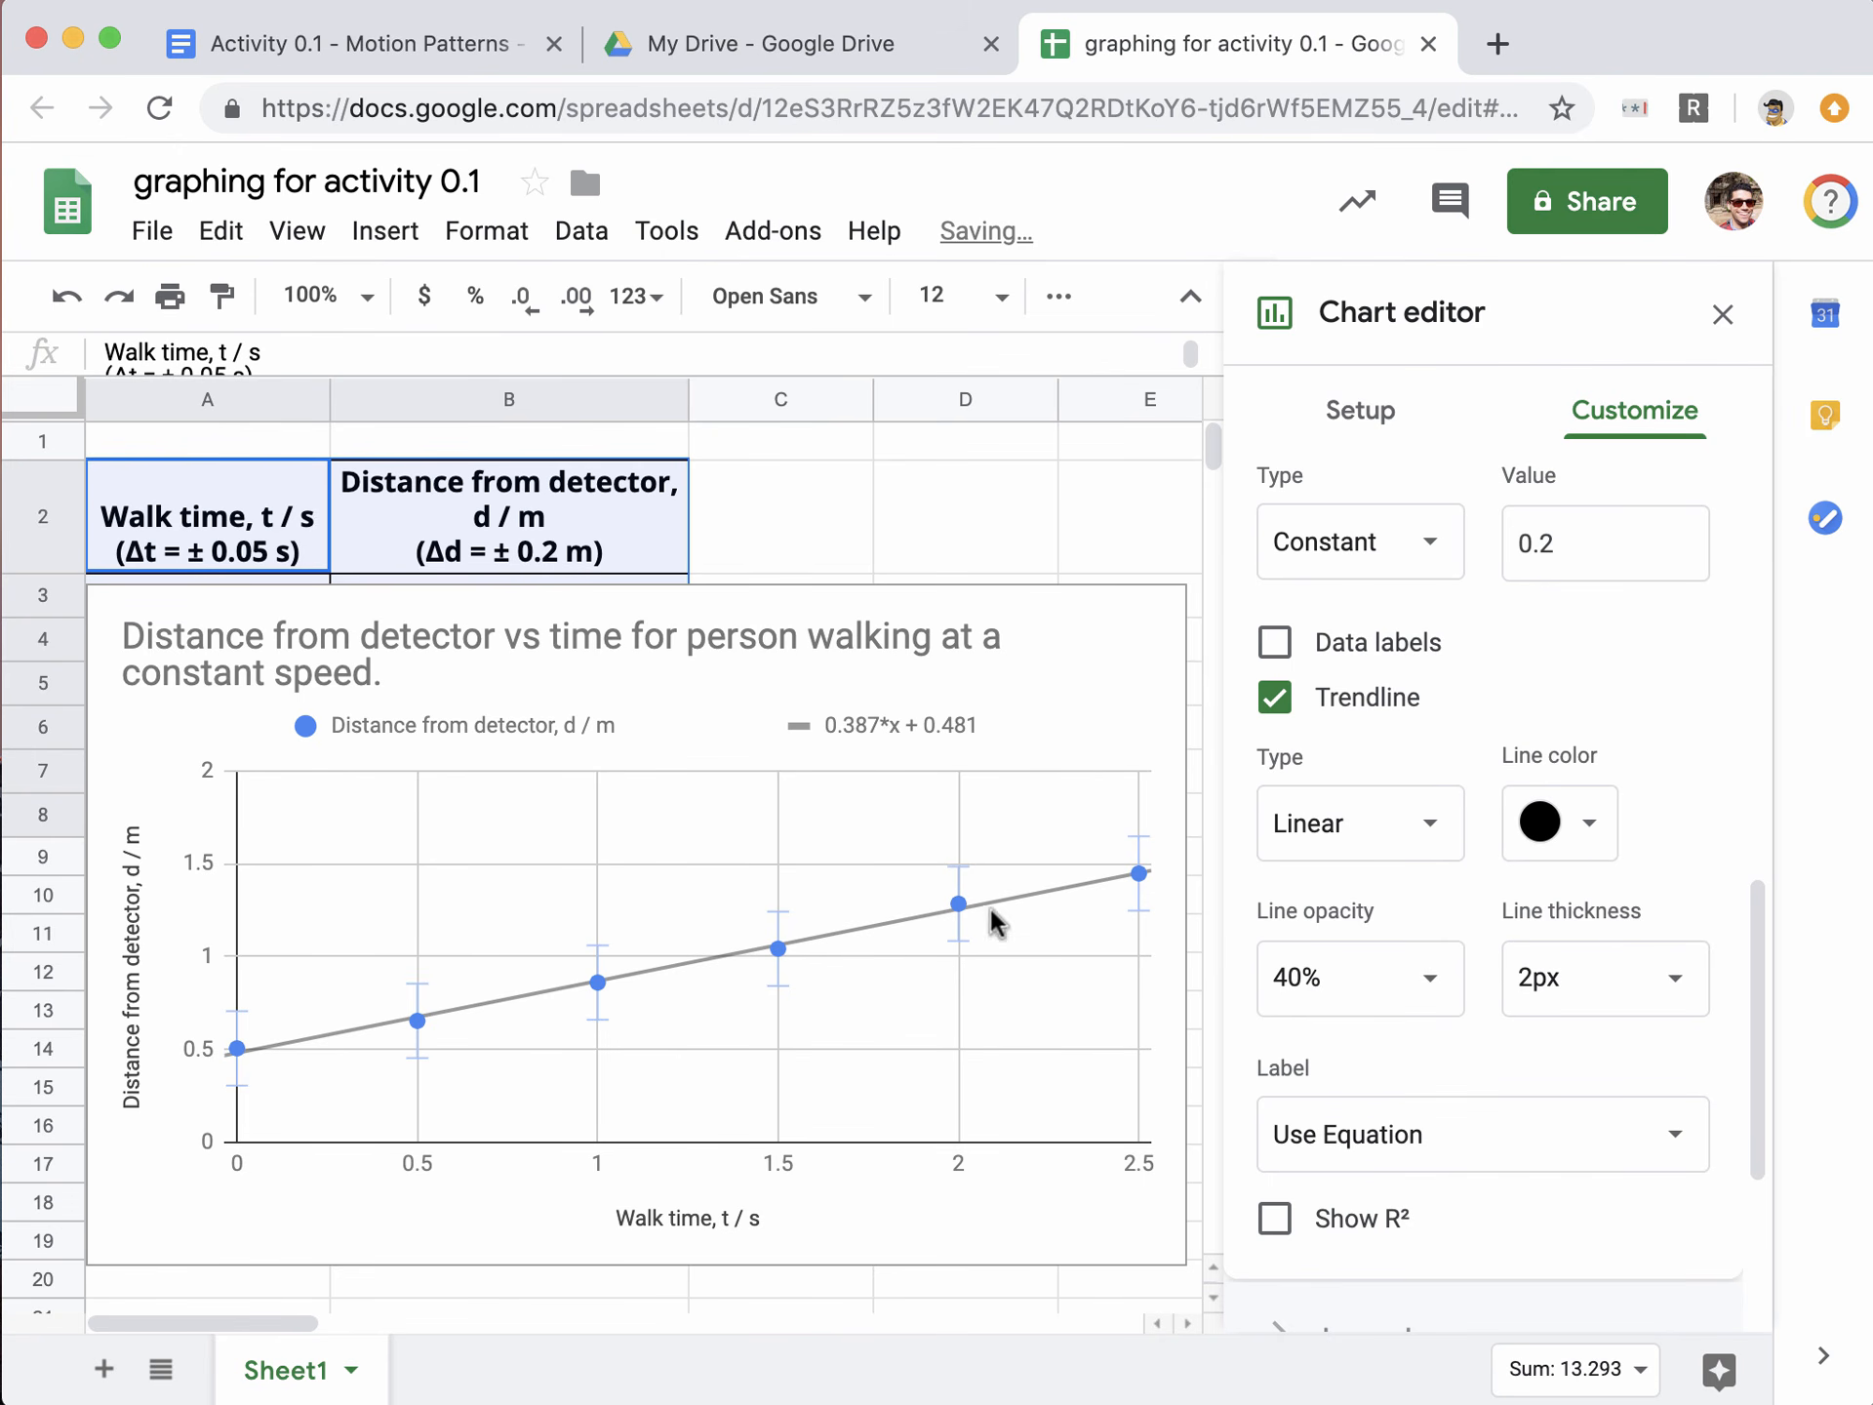
Step: Set the color of the chart's distance series points to black
scroll(1337, 742, down, 3)
click(1137, 868)
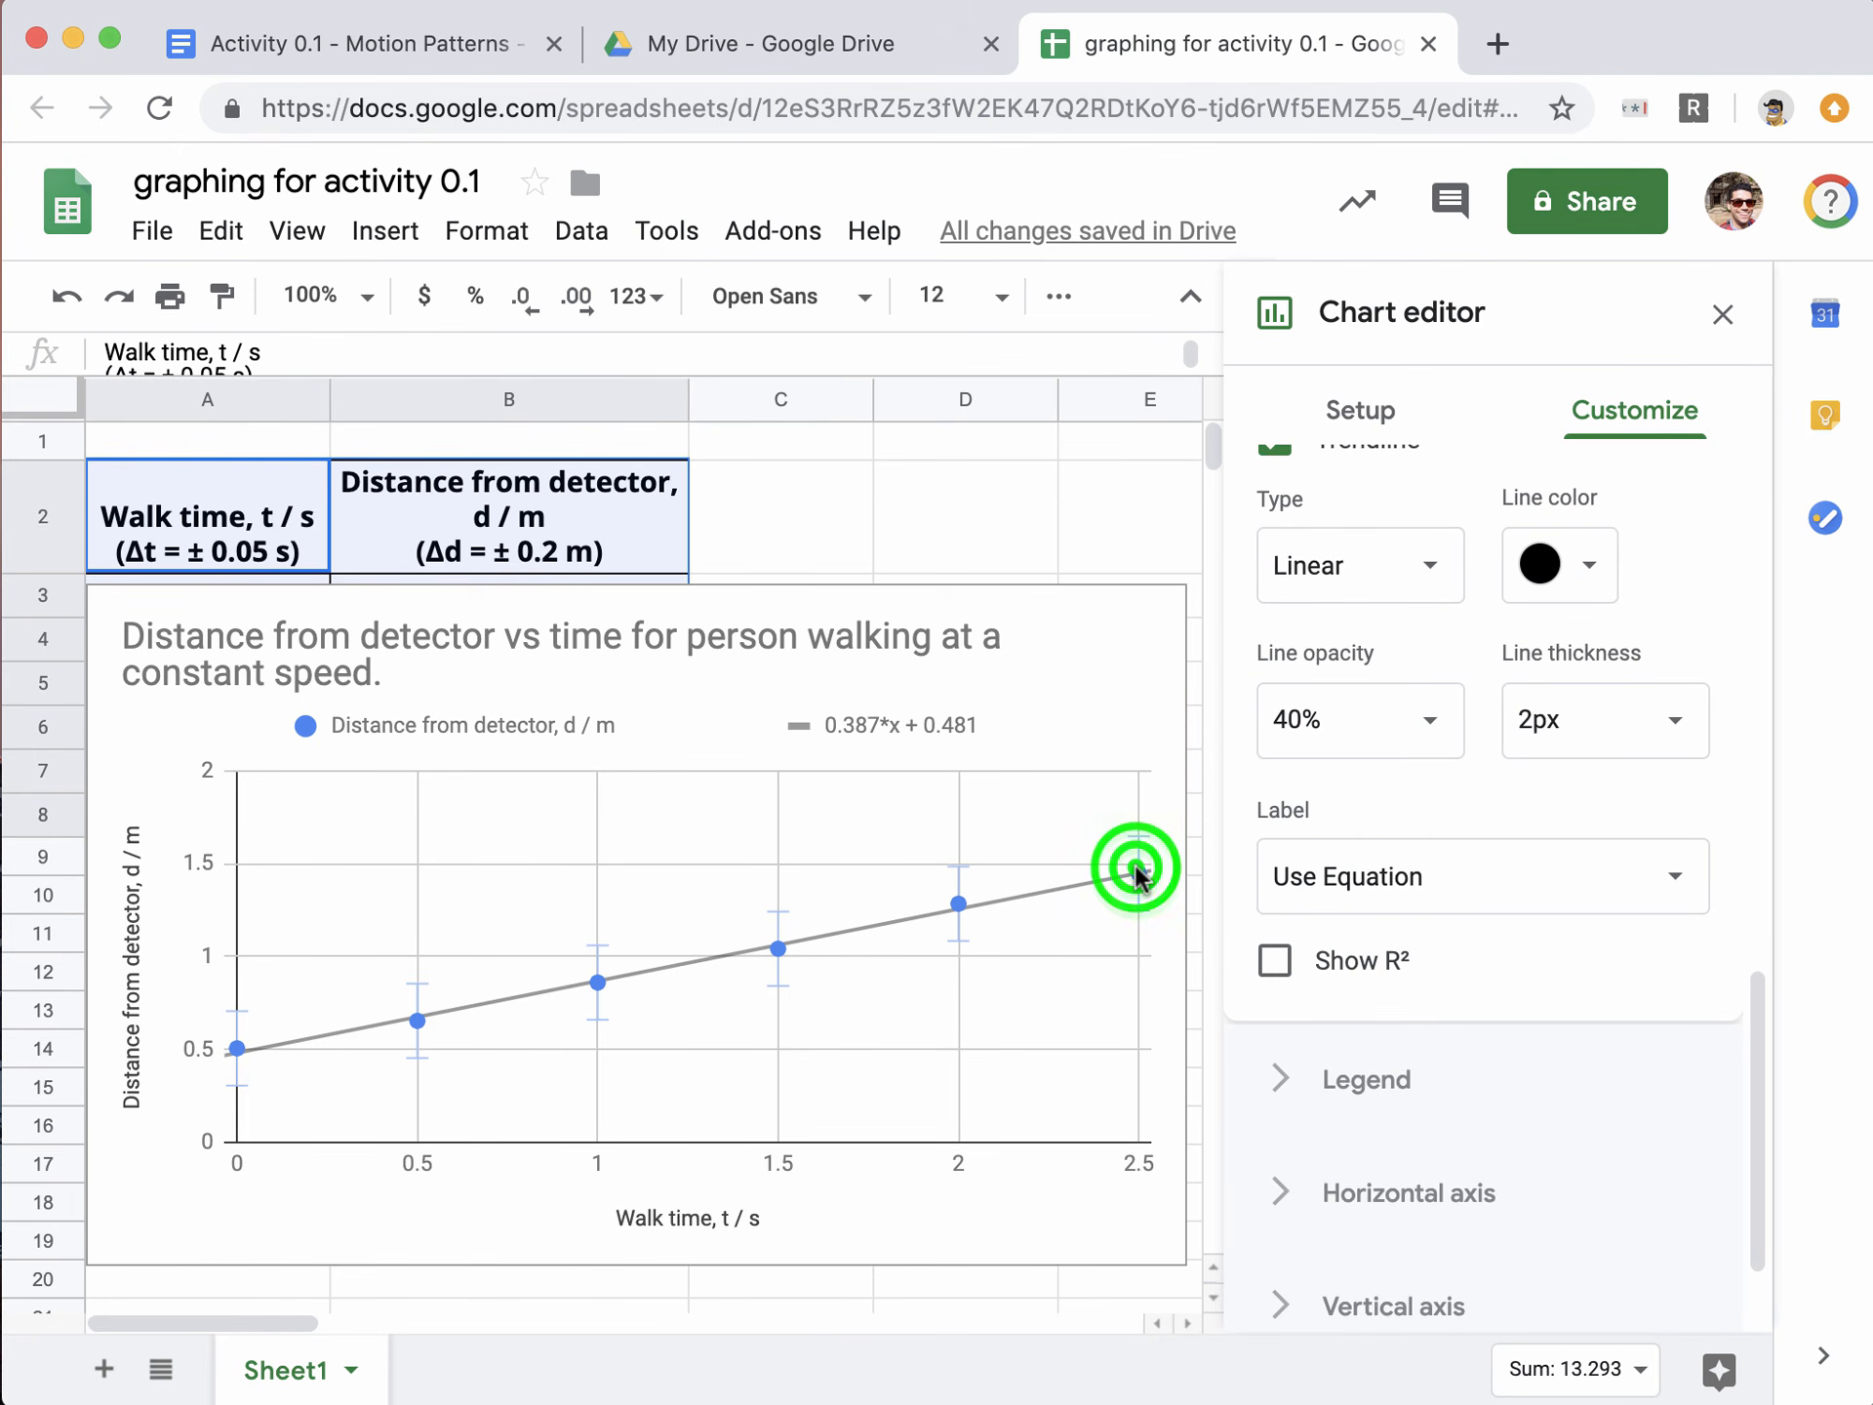
click(1136, 874)
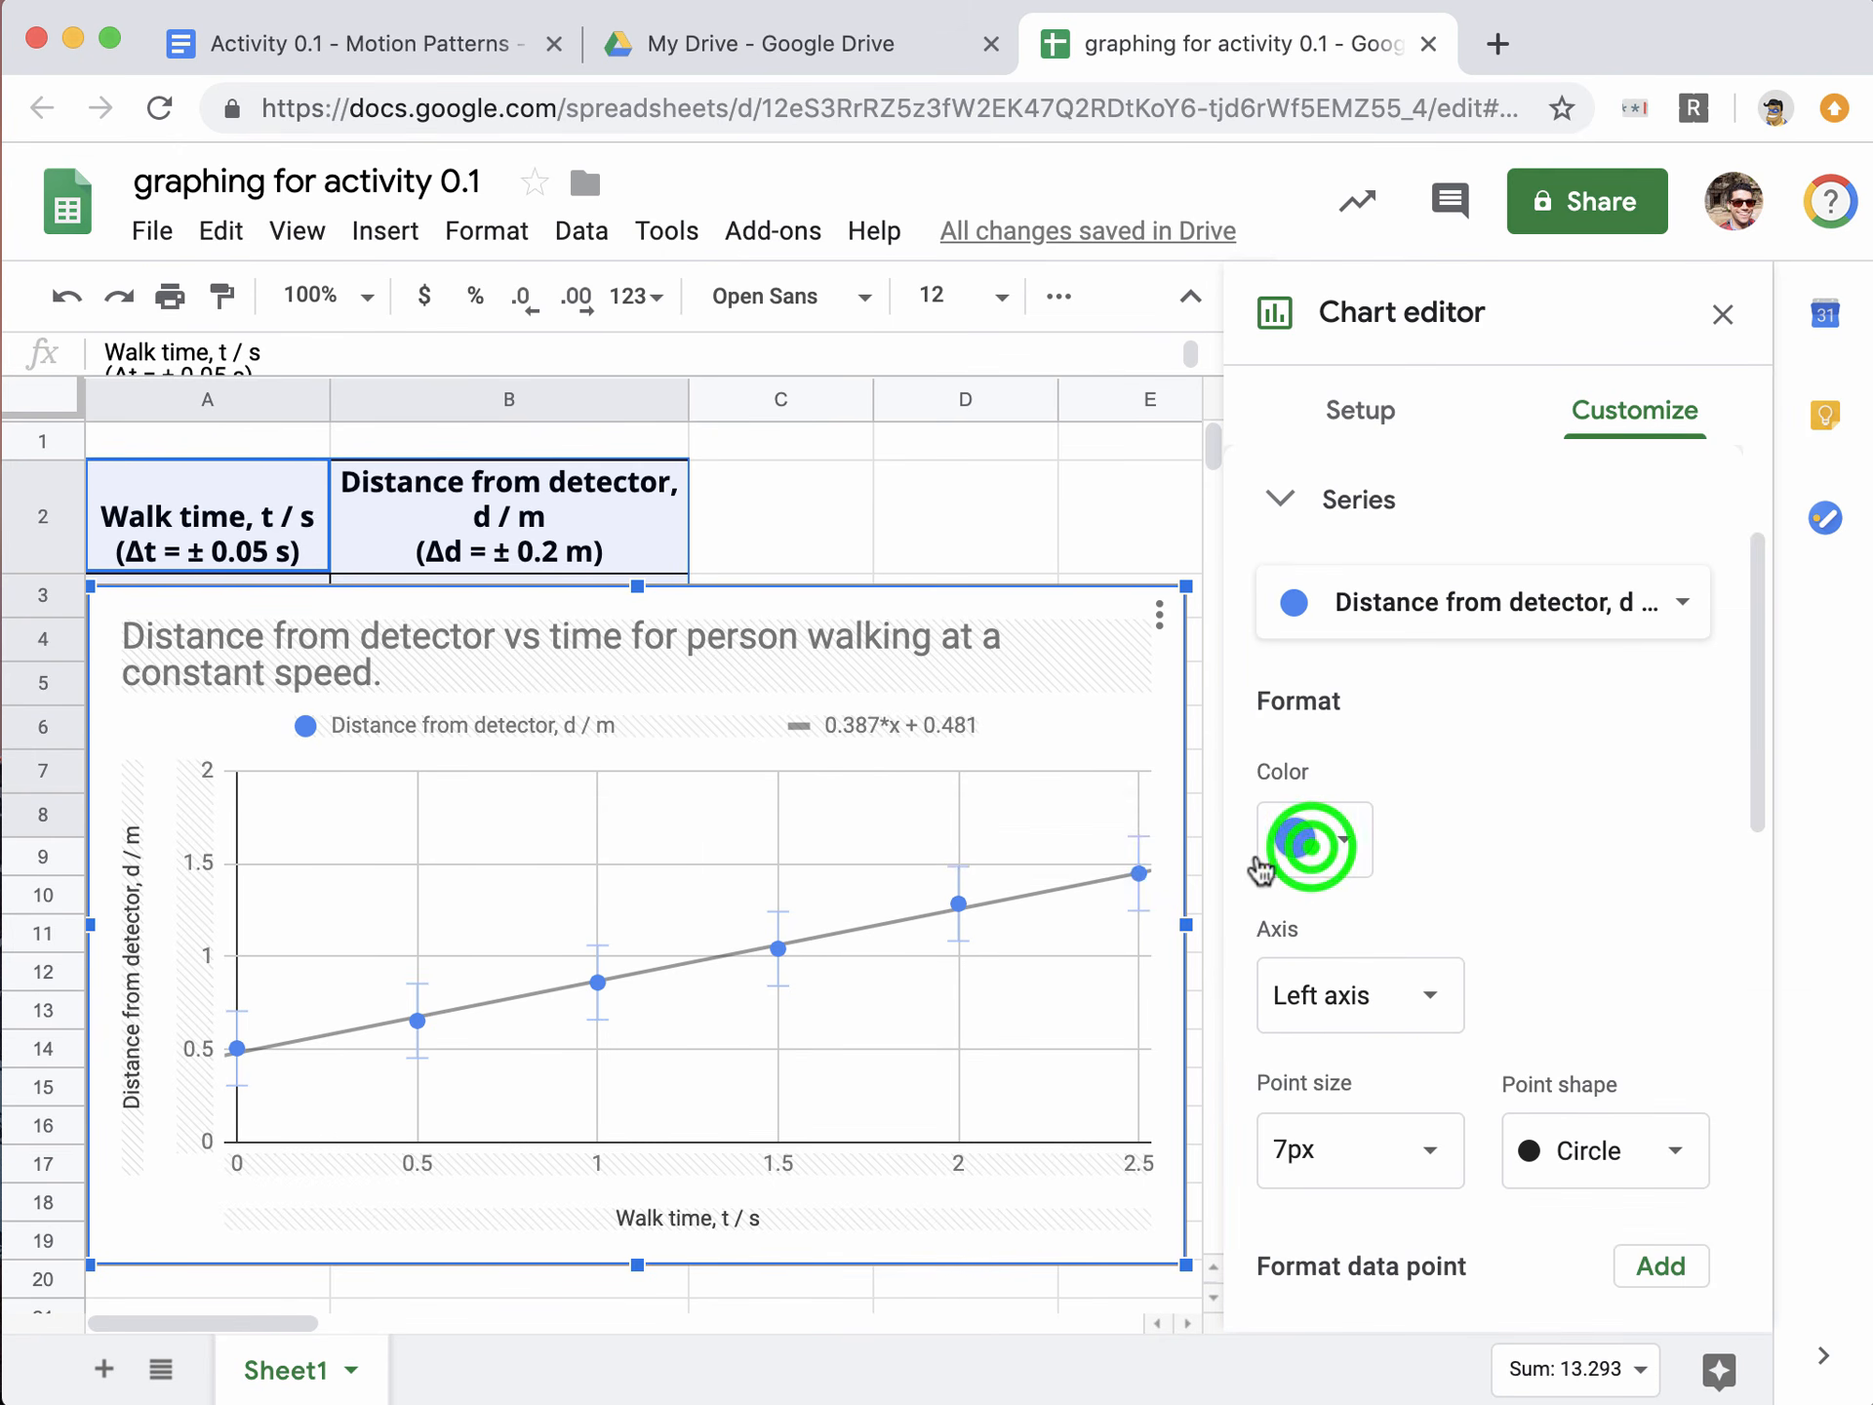
click(1307, 845)
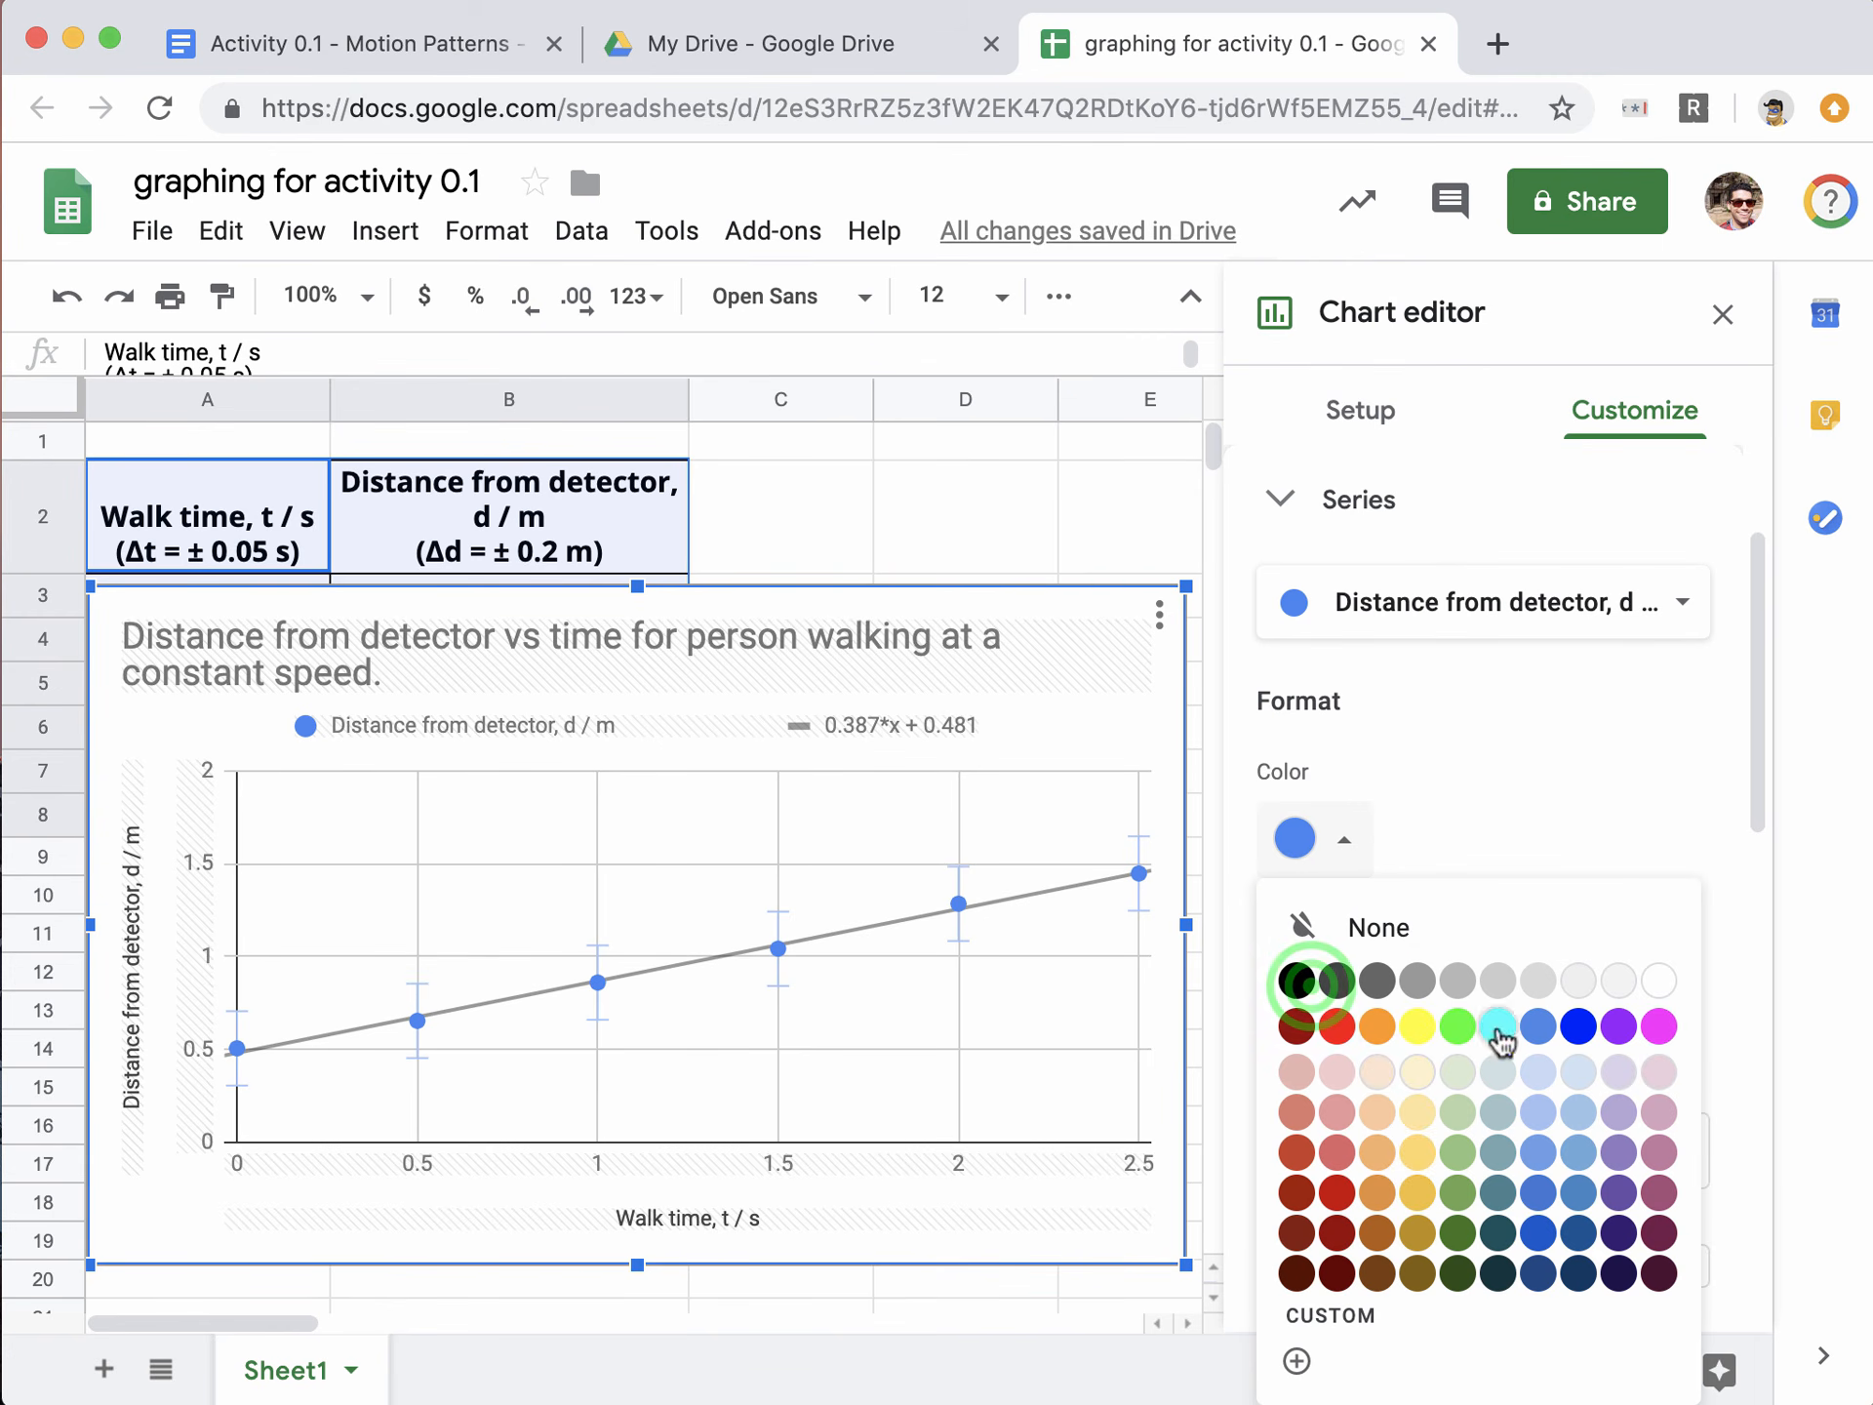
click(1298, 980)
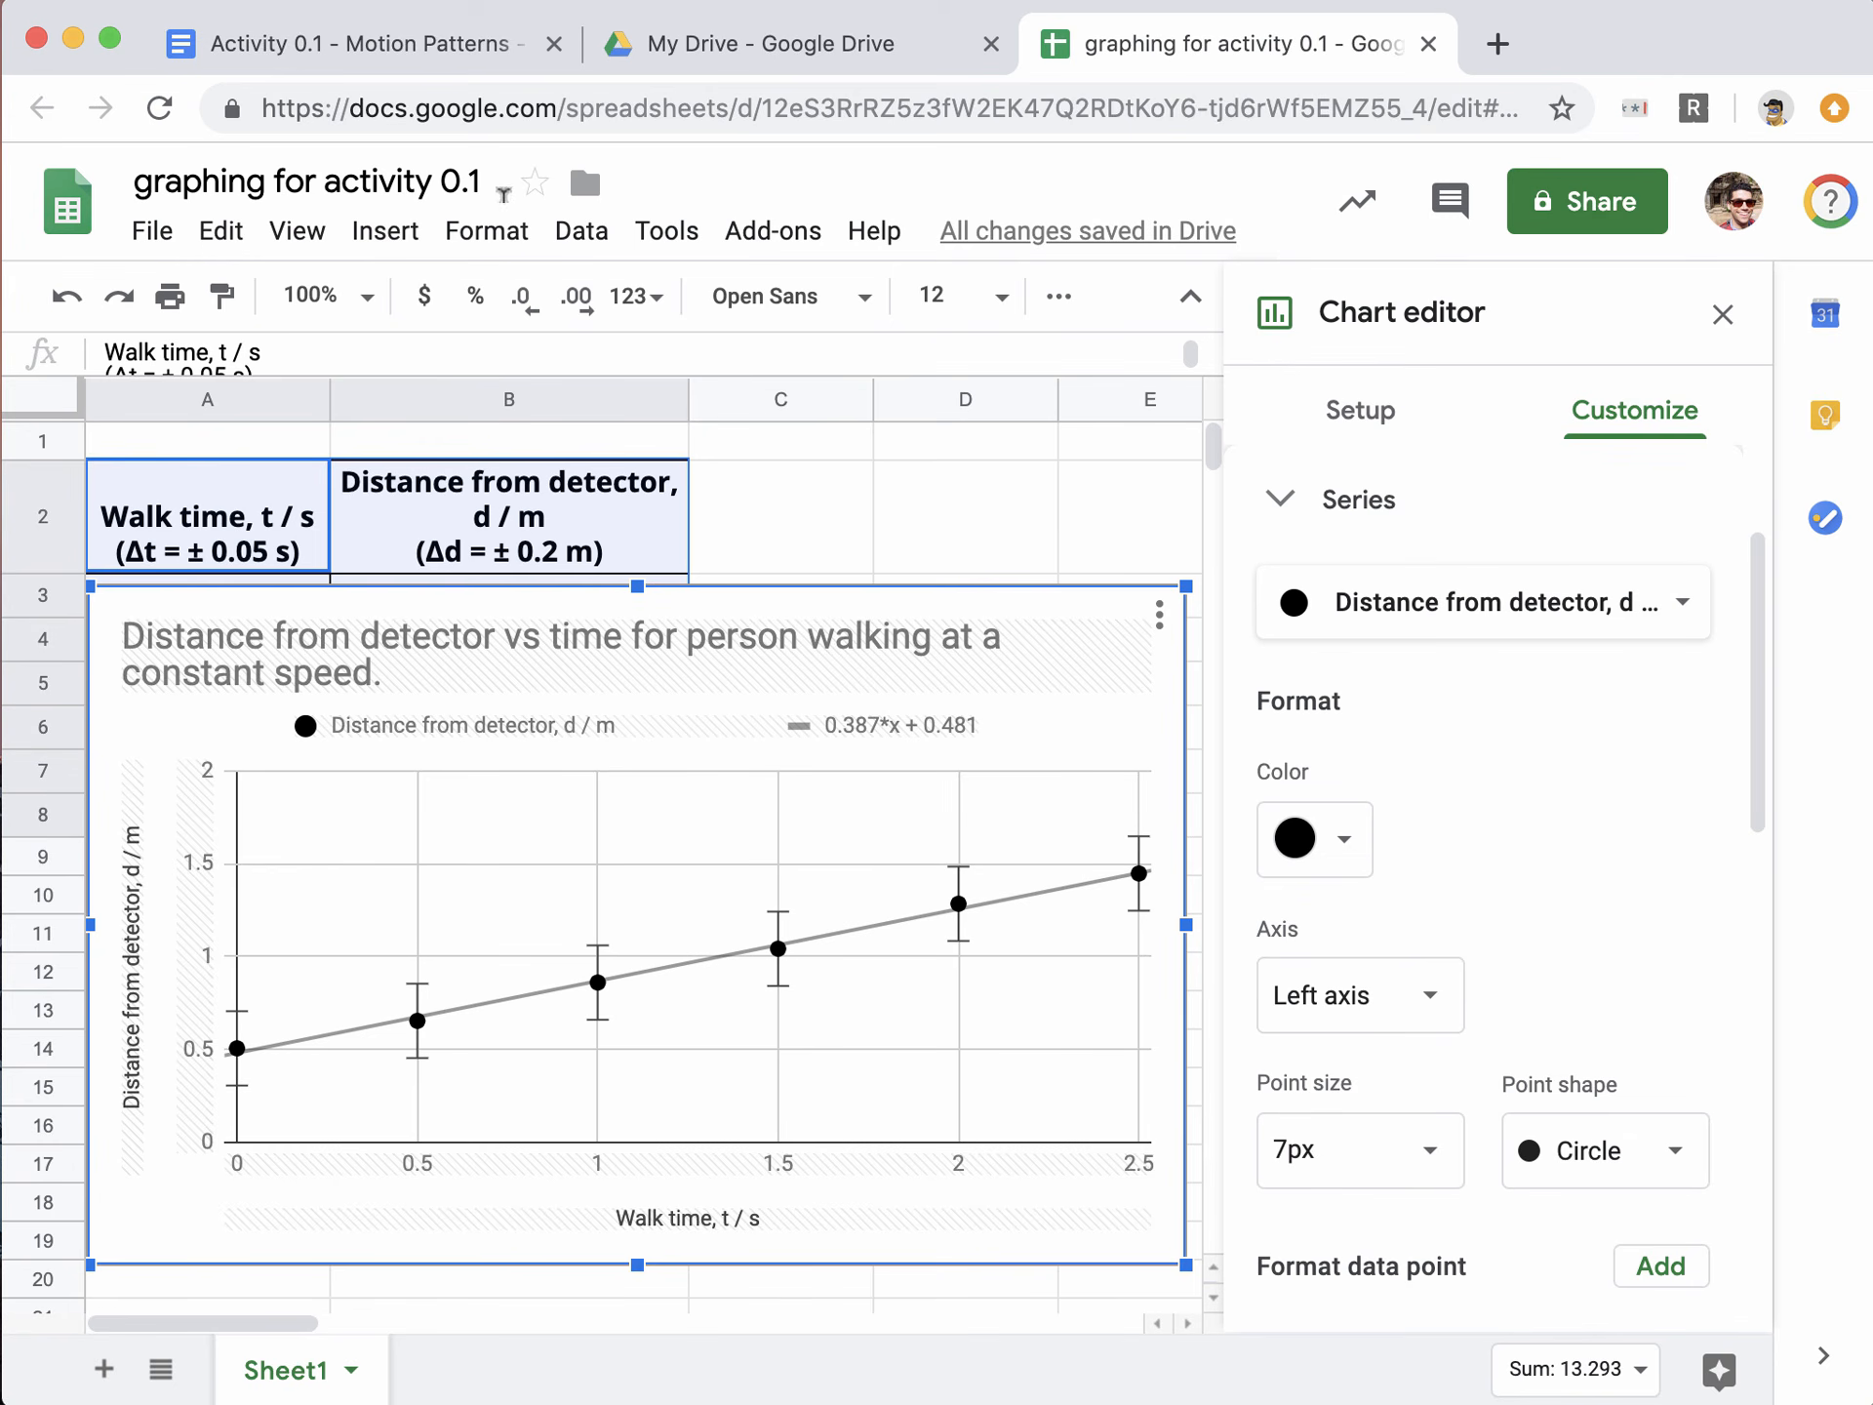
Step: Switch to the Activity 0.1 - Motion Patterns document and update its linked chart from the spreadsheet
click(389, 49)
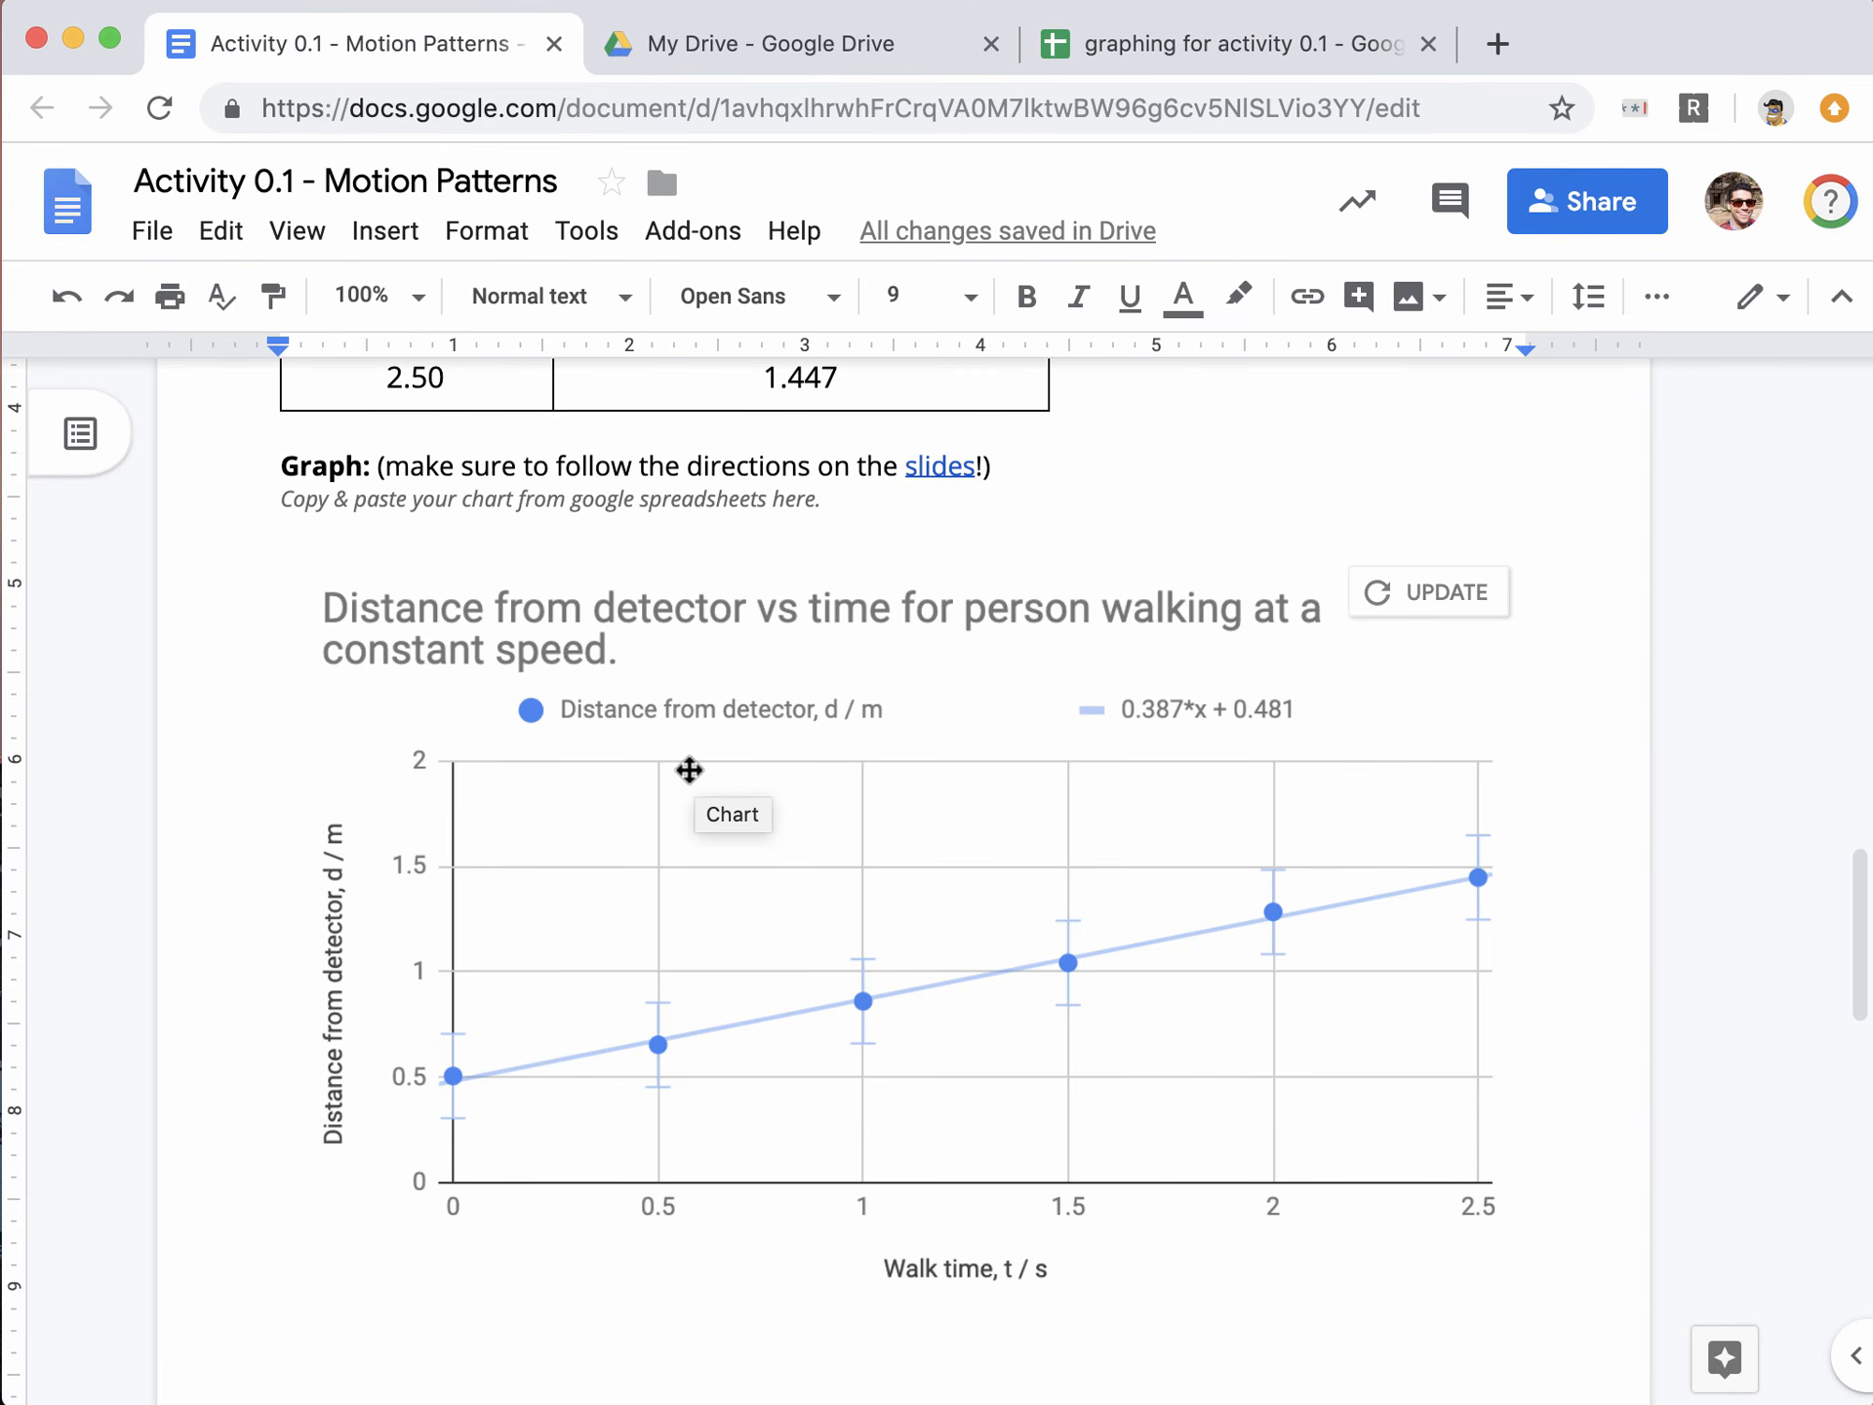
click(1381, 595)
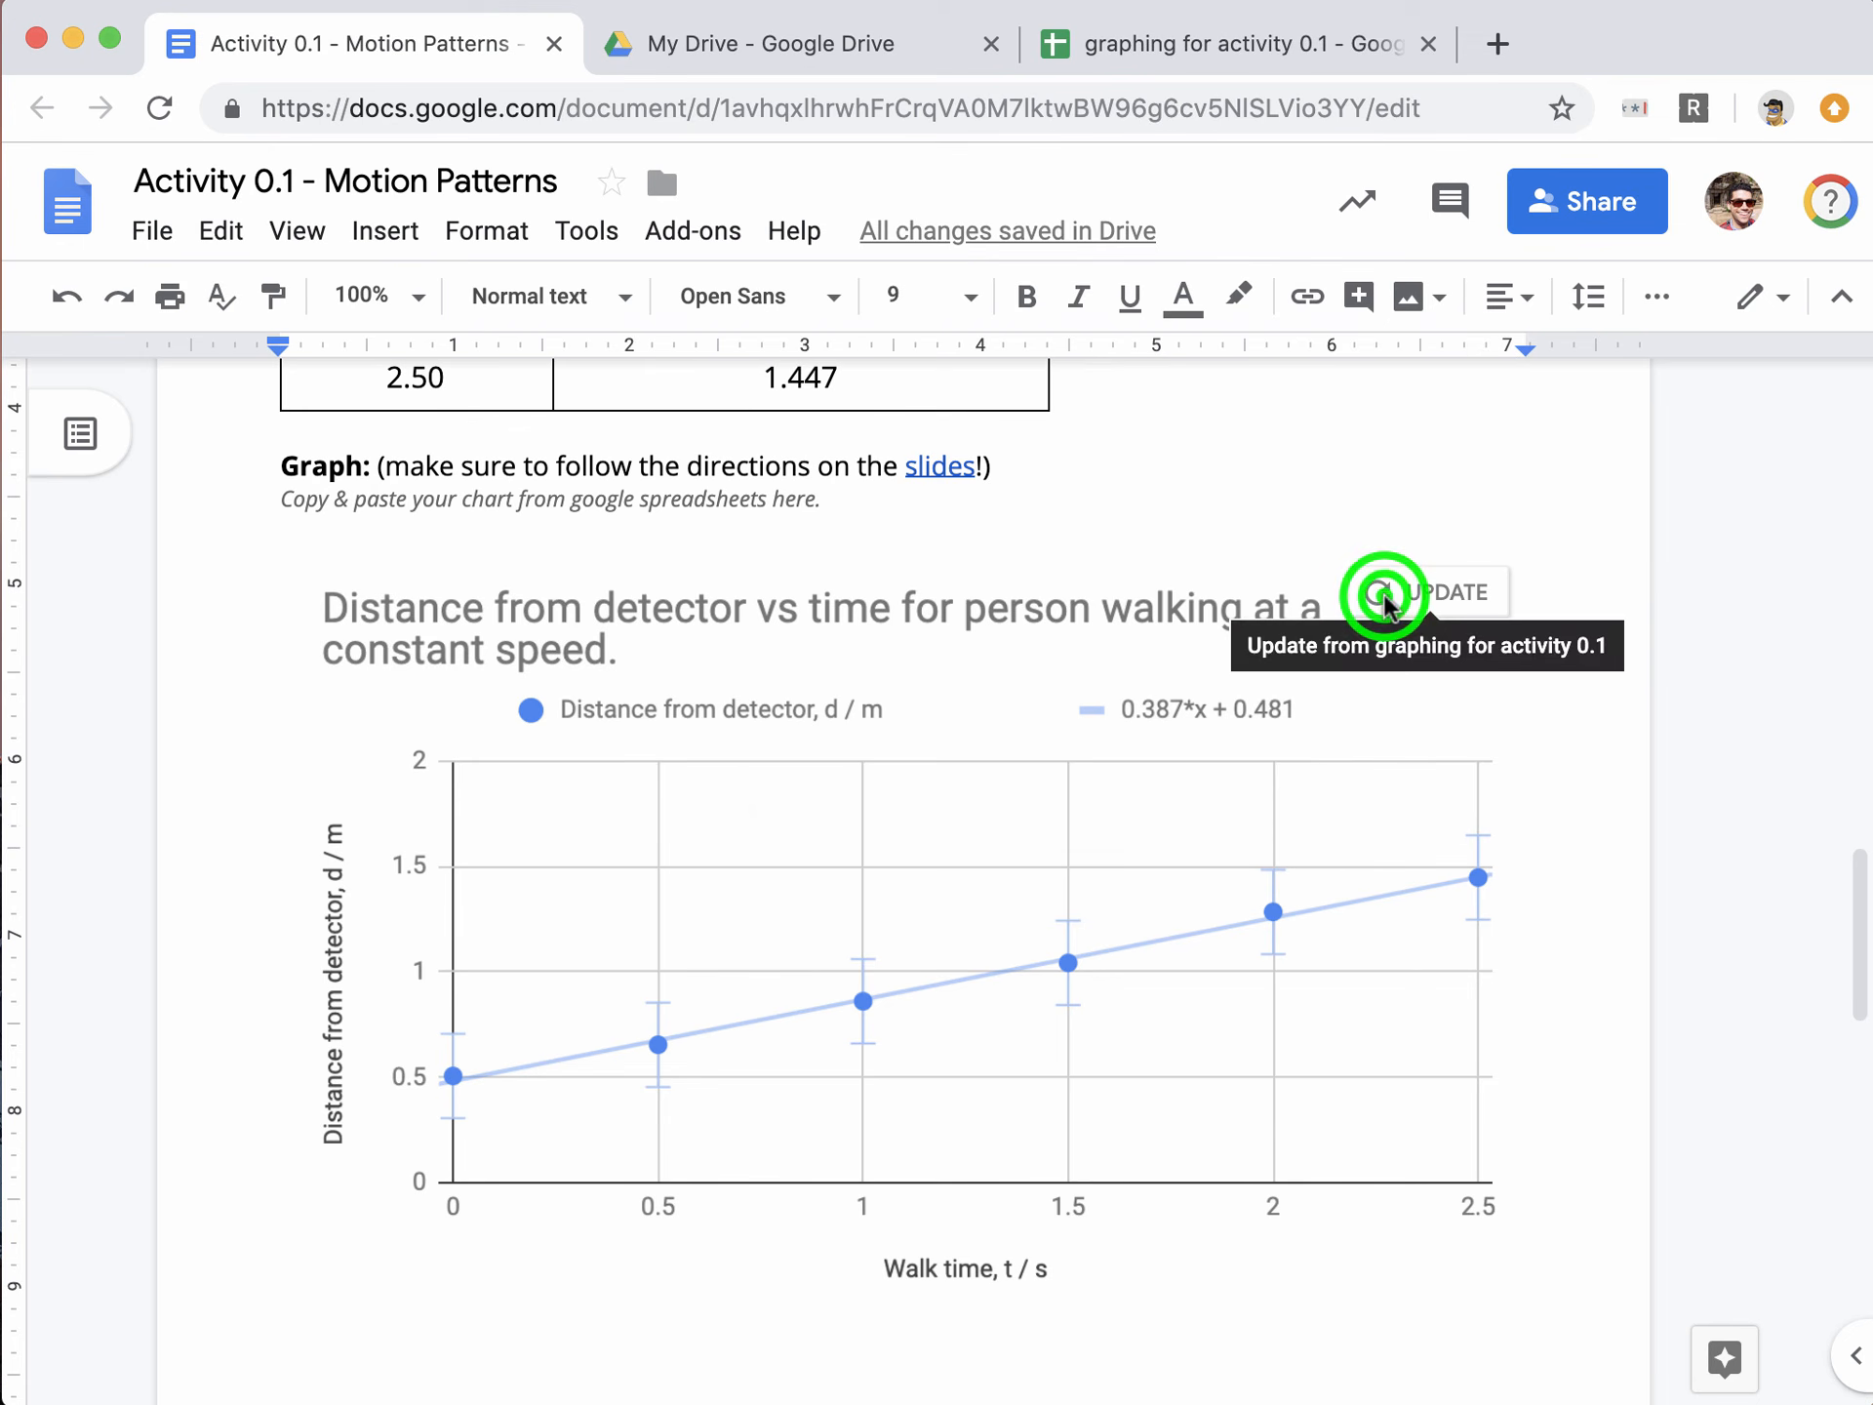